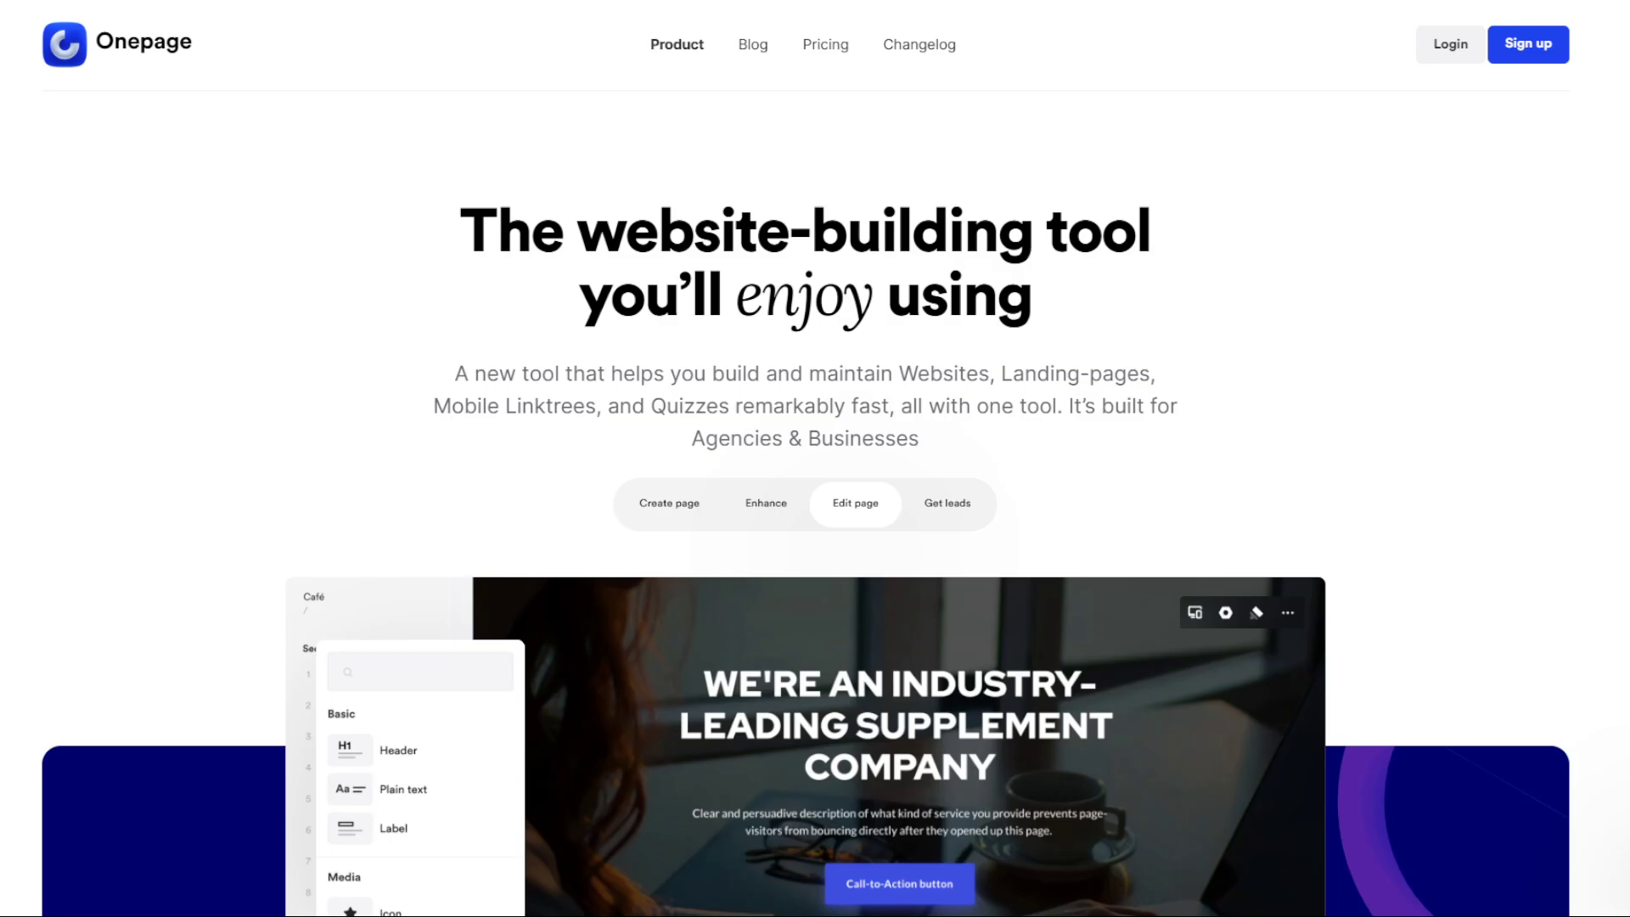
Go from the Onepage sign-up page to the login for an existing account, and close the Pricing plans tab.
scroll(814, 509, down, 1)
click(1527, 43)
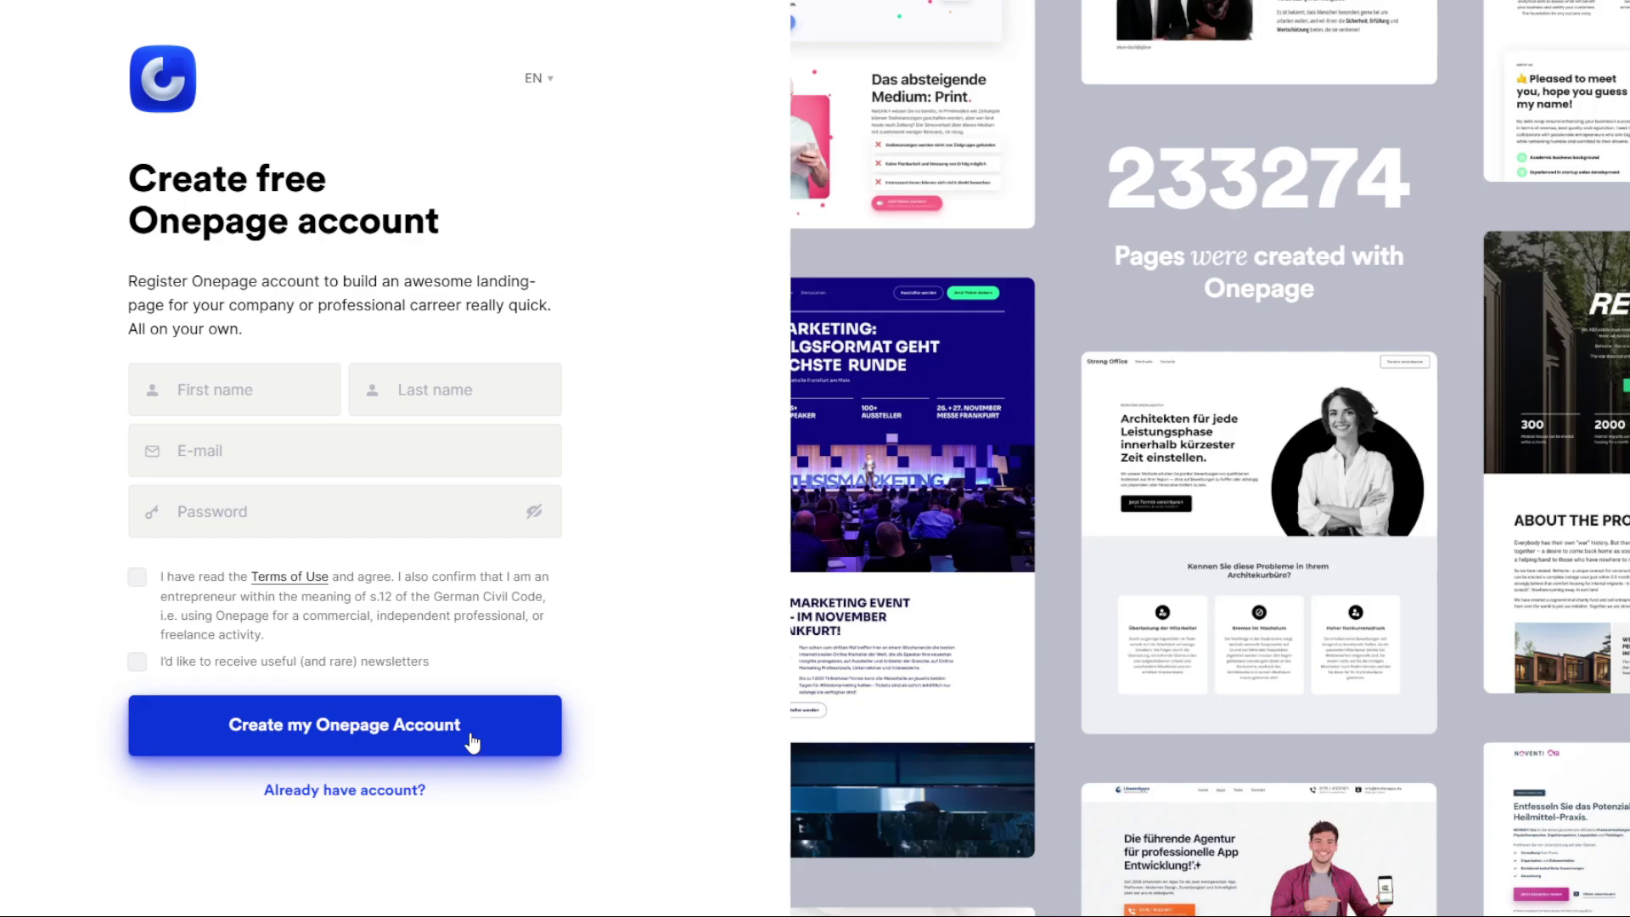
click(382, 794)
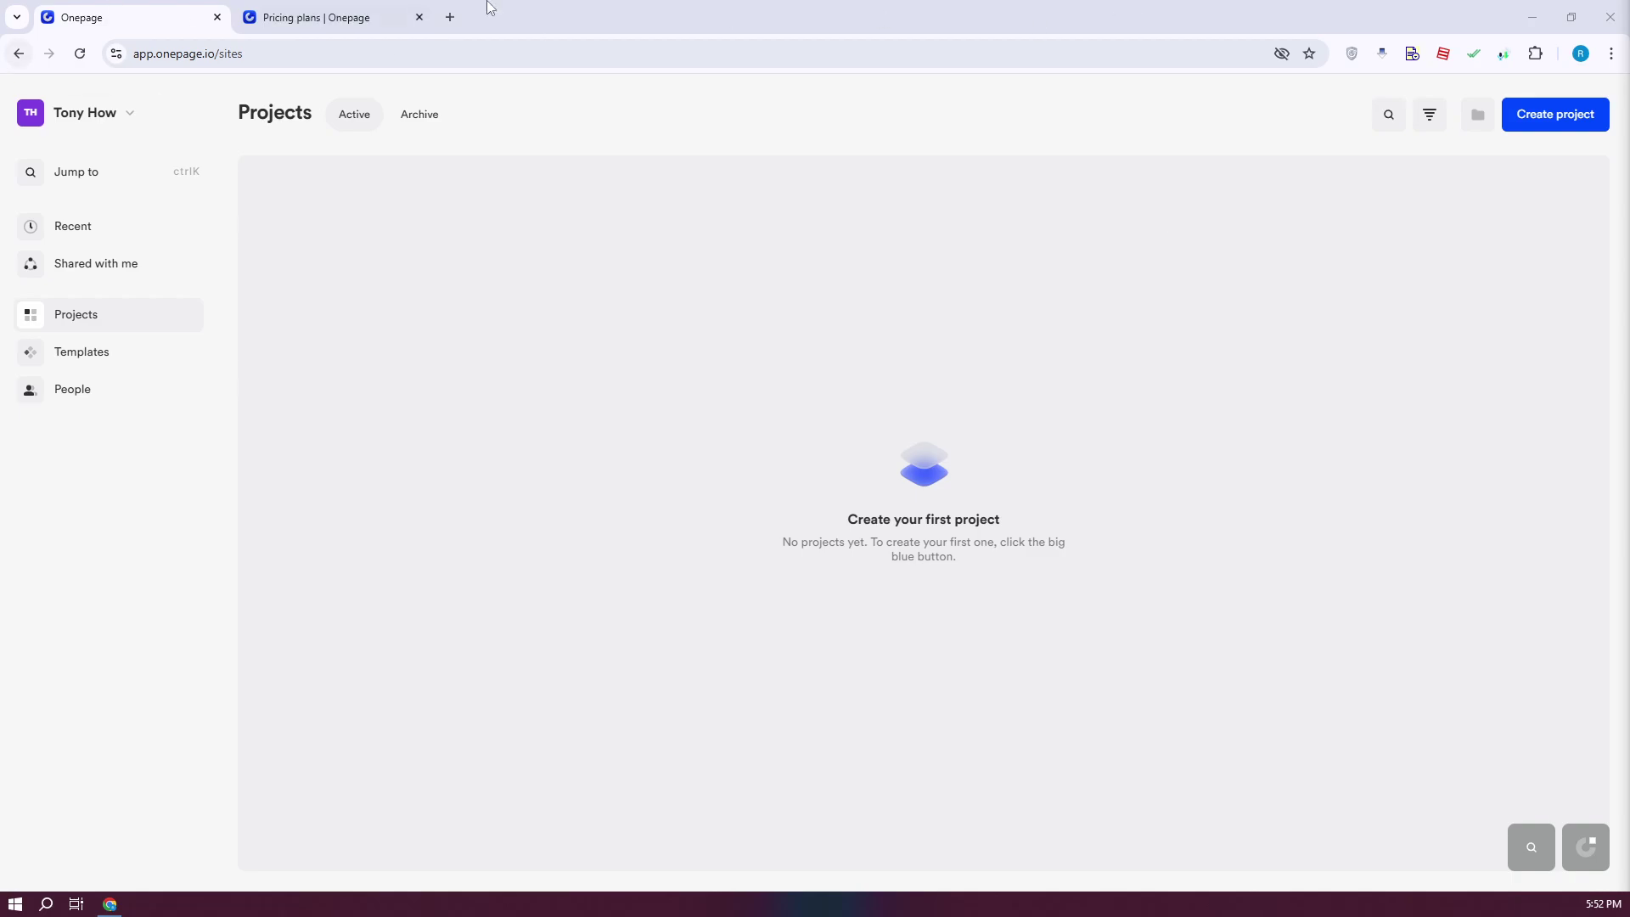
click(420, 17)
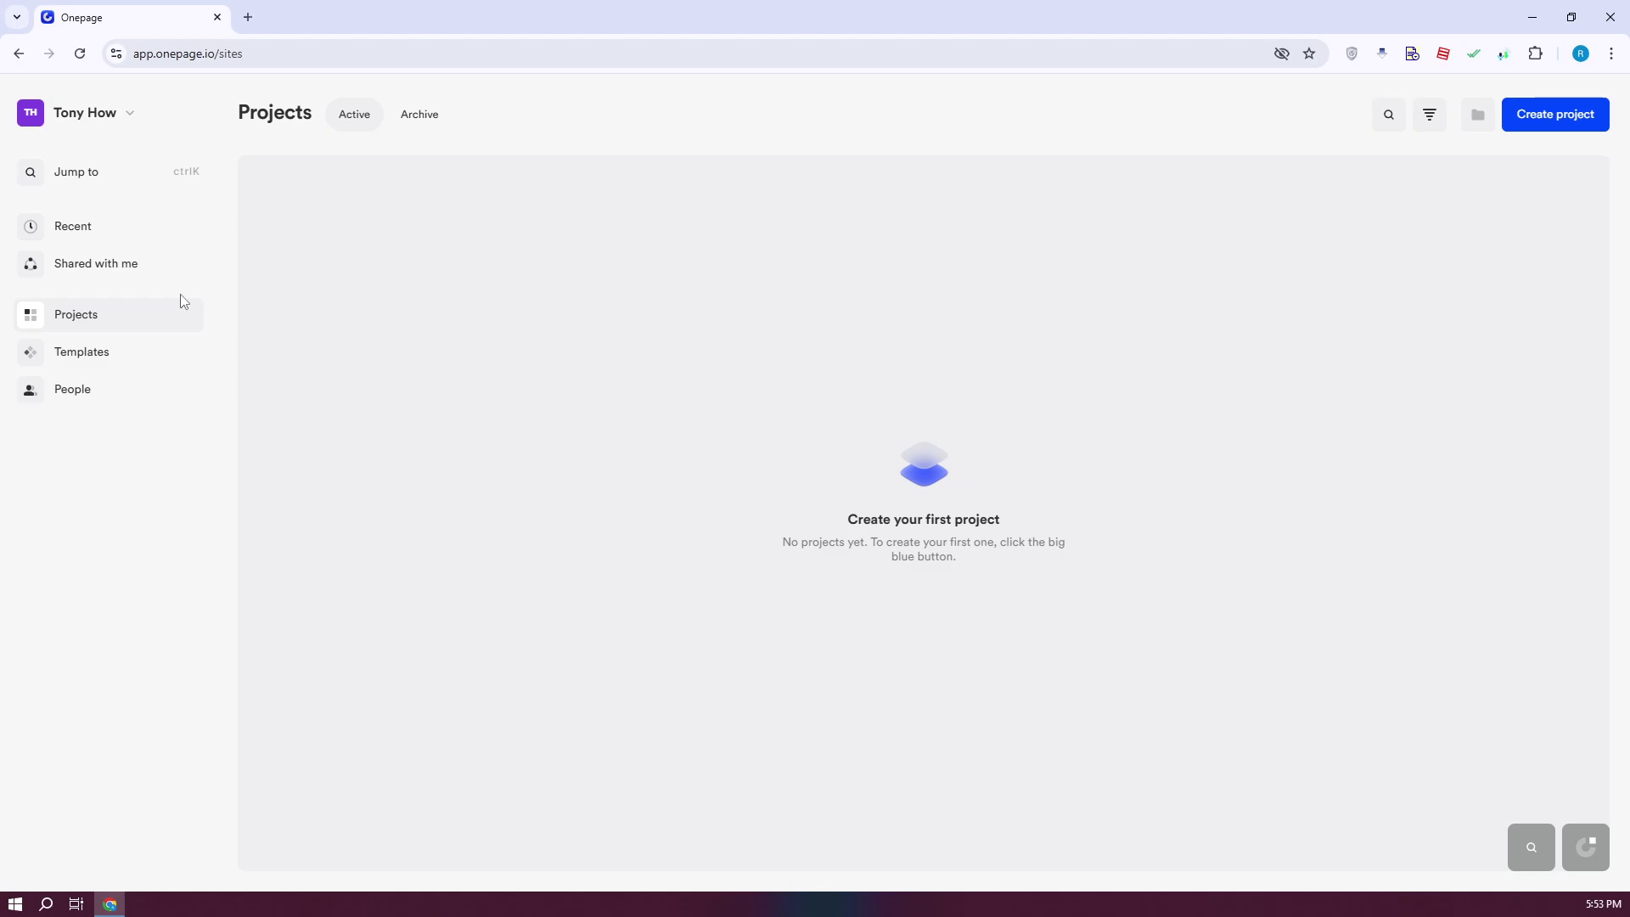
View the shared and recent project lists, and look through the Jump to command list before closing it.
click(111, 283)
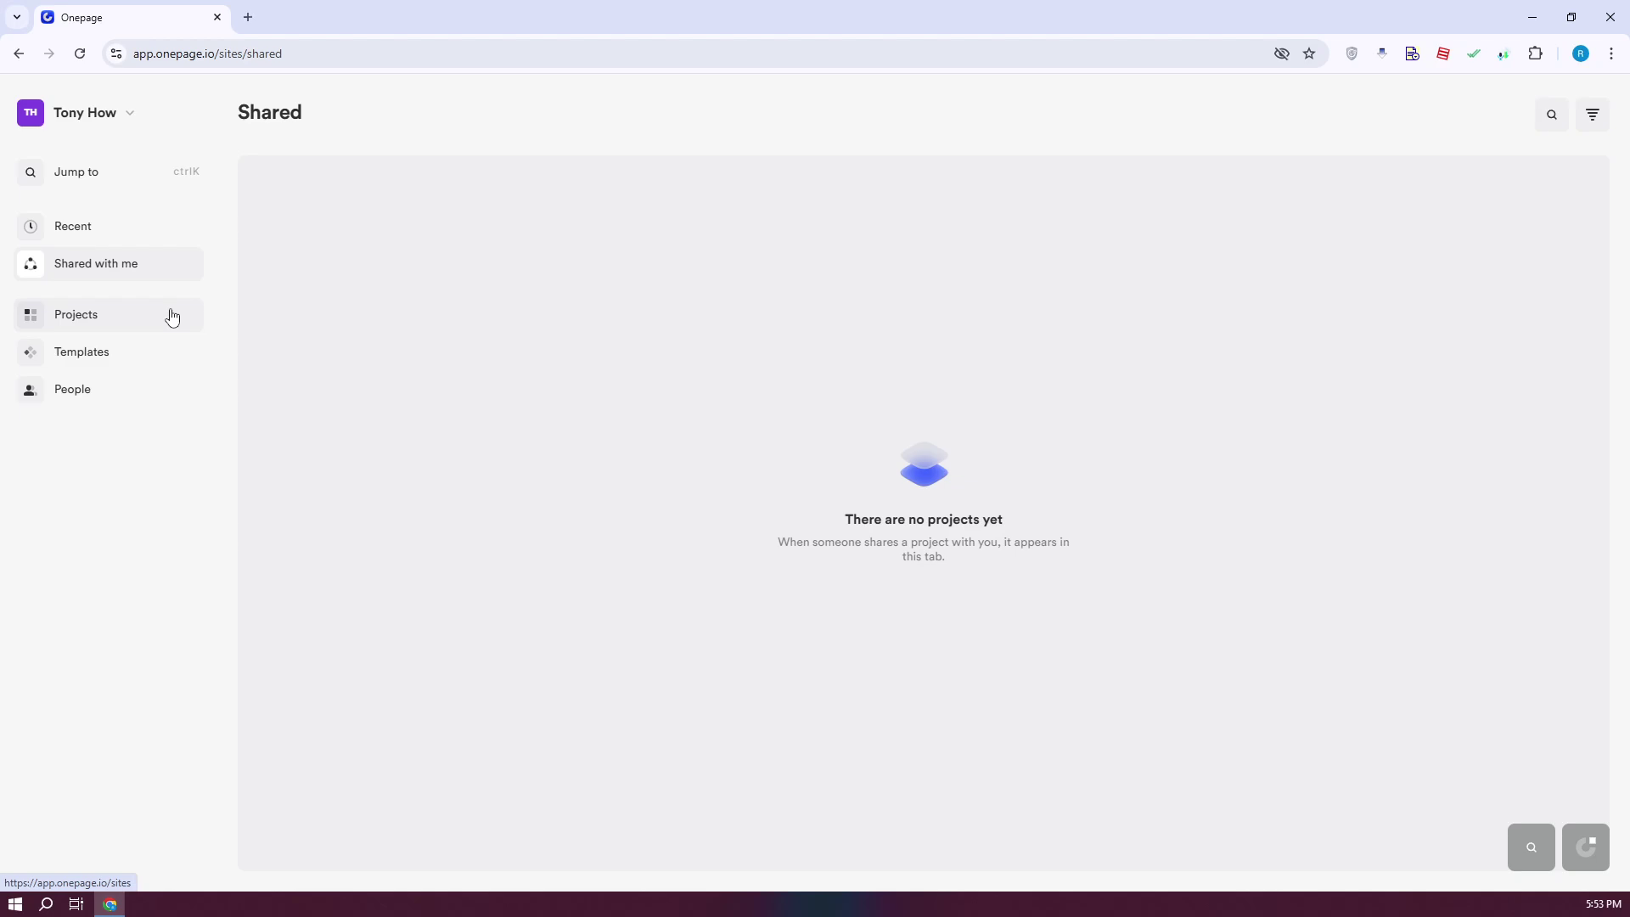
click(85, 229)
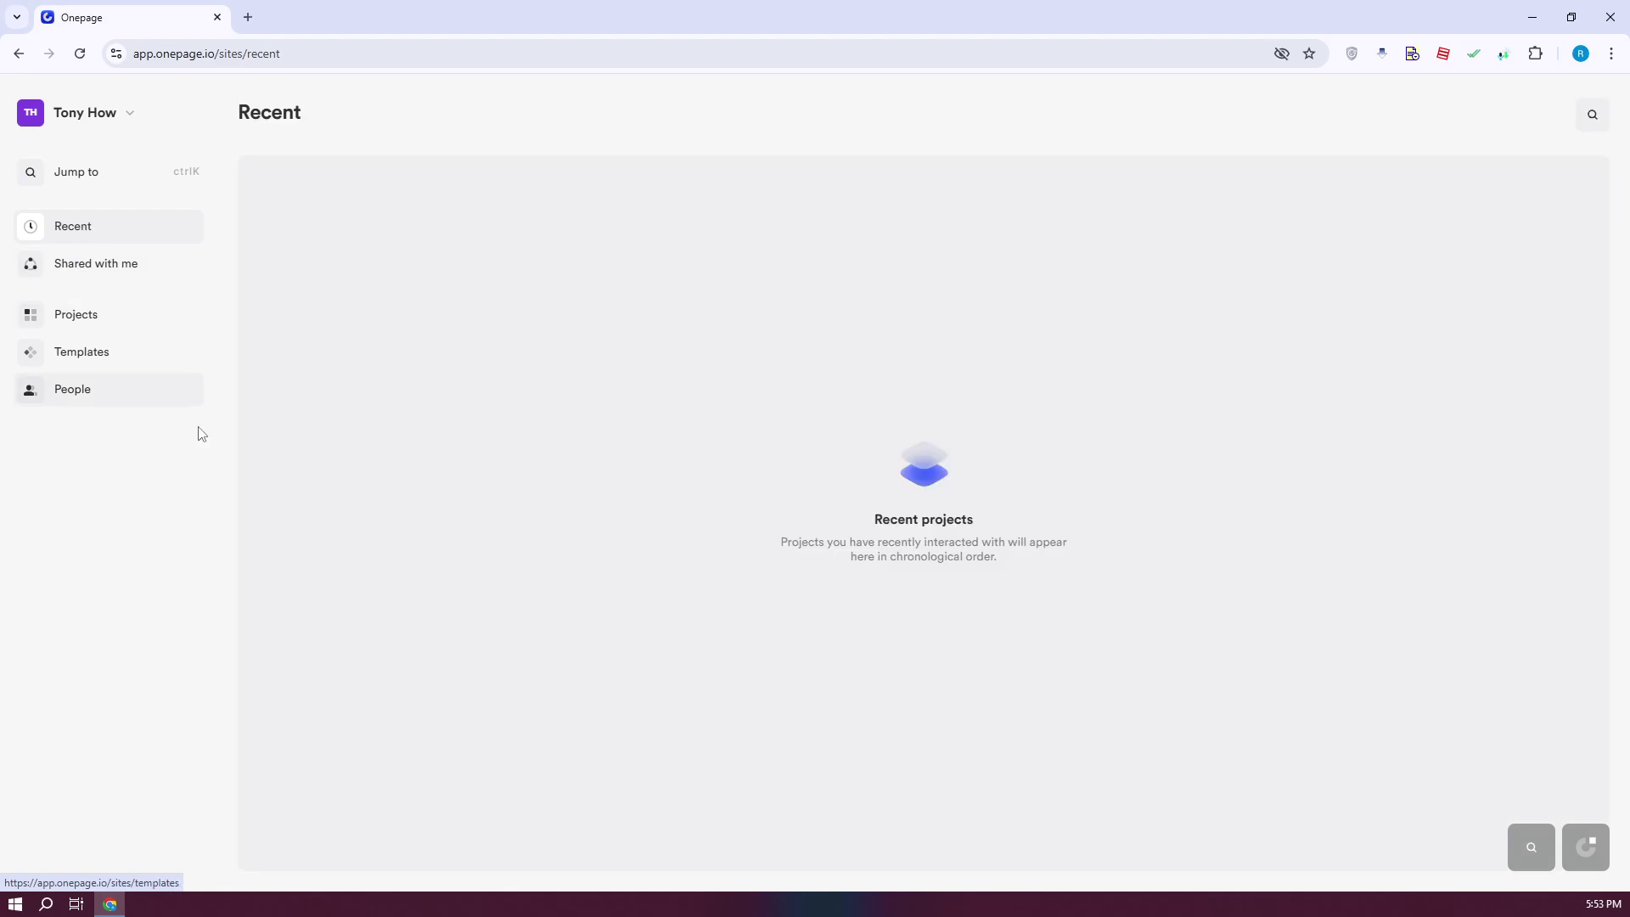
click(105, 171)
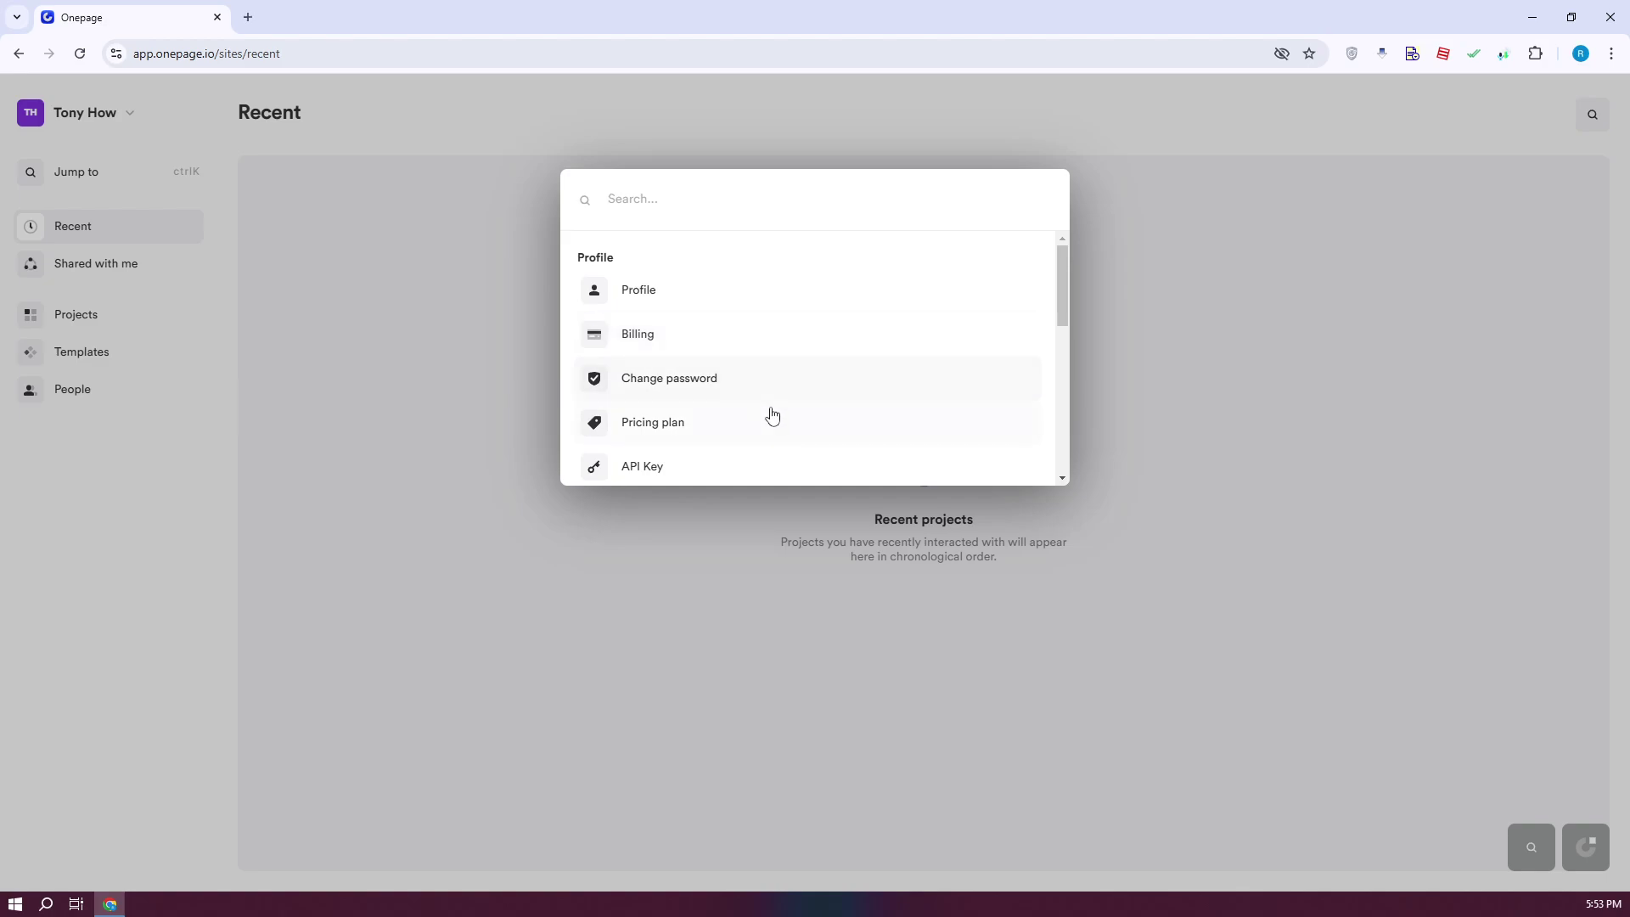
scroll(765, 422, down, 1)
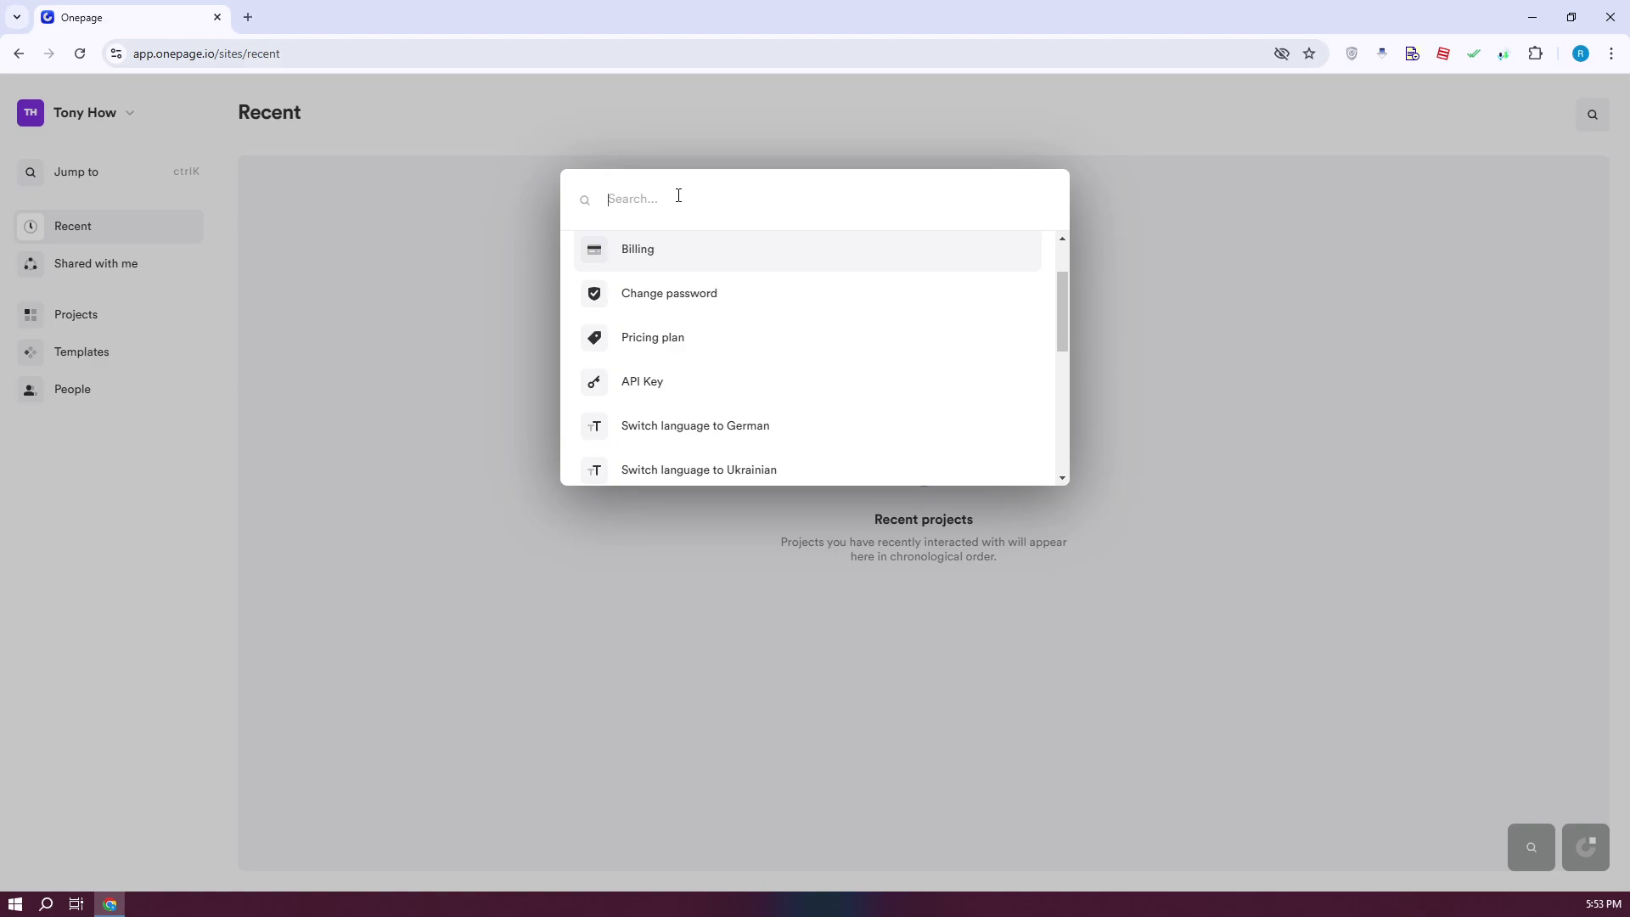
click(619, 629)
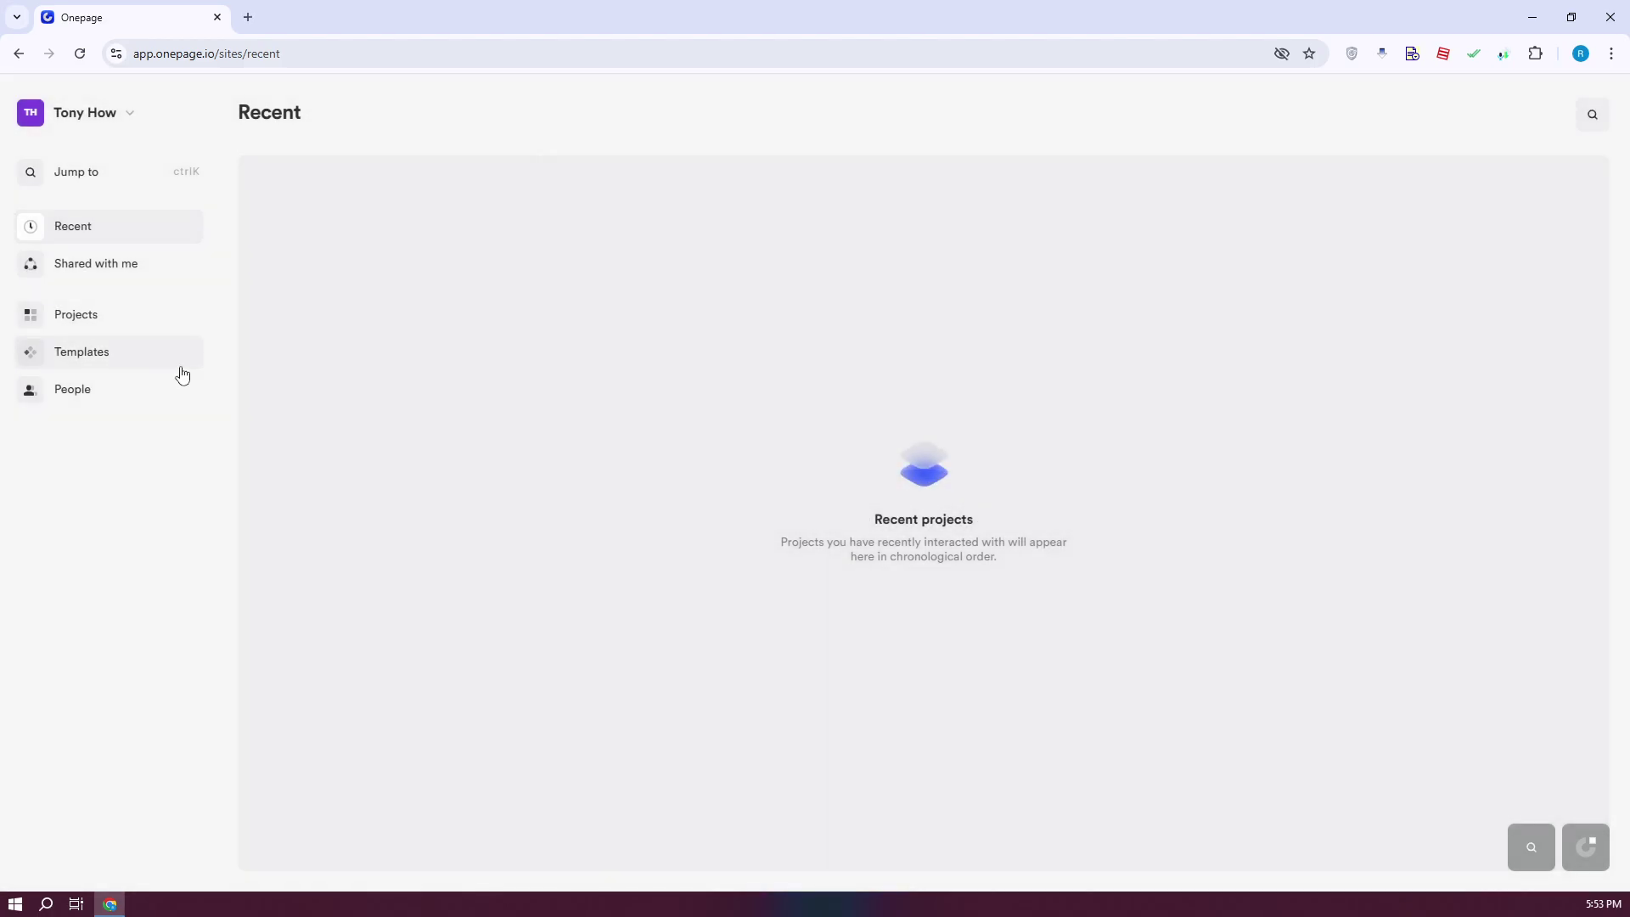
View the Templates and People sections, and look at the form for inviting a person before closing it.
click(101, 353)
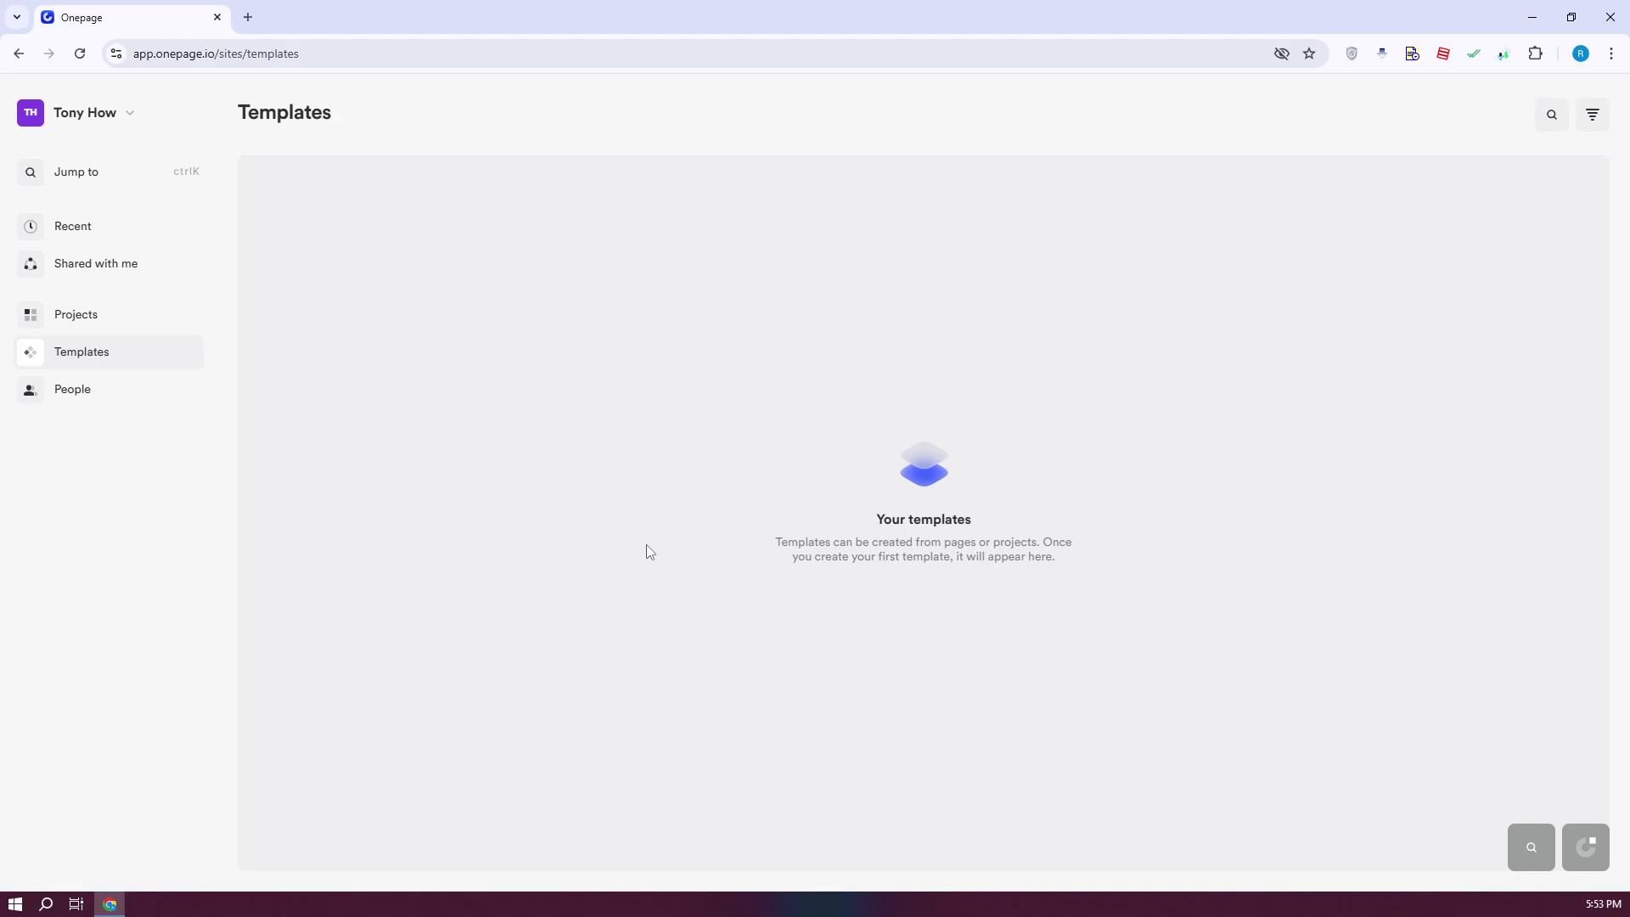
click(93, 399)
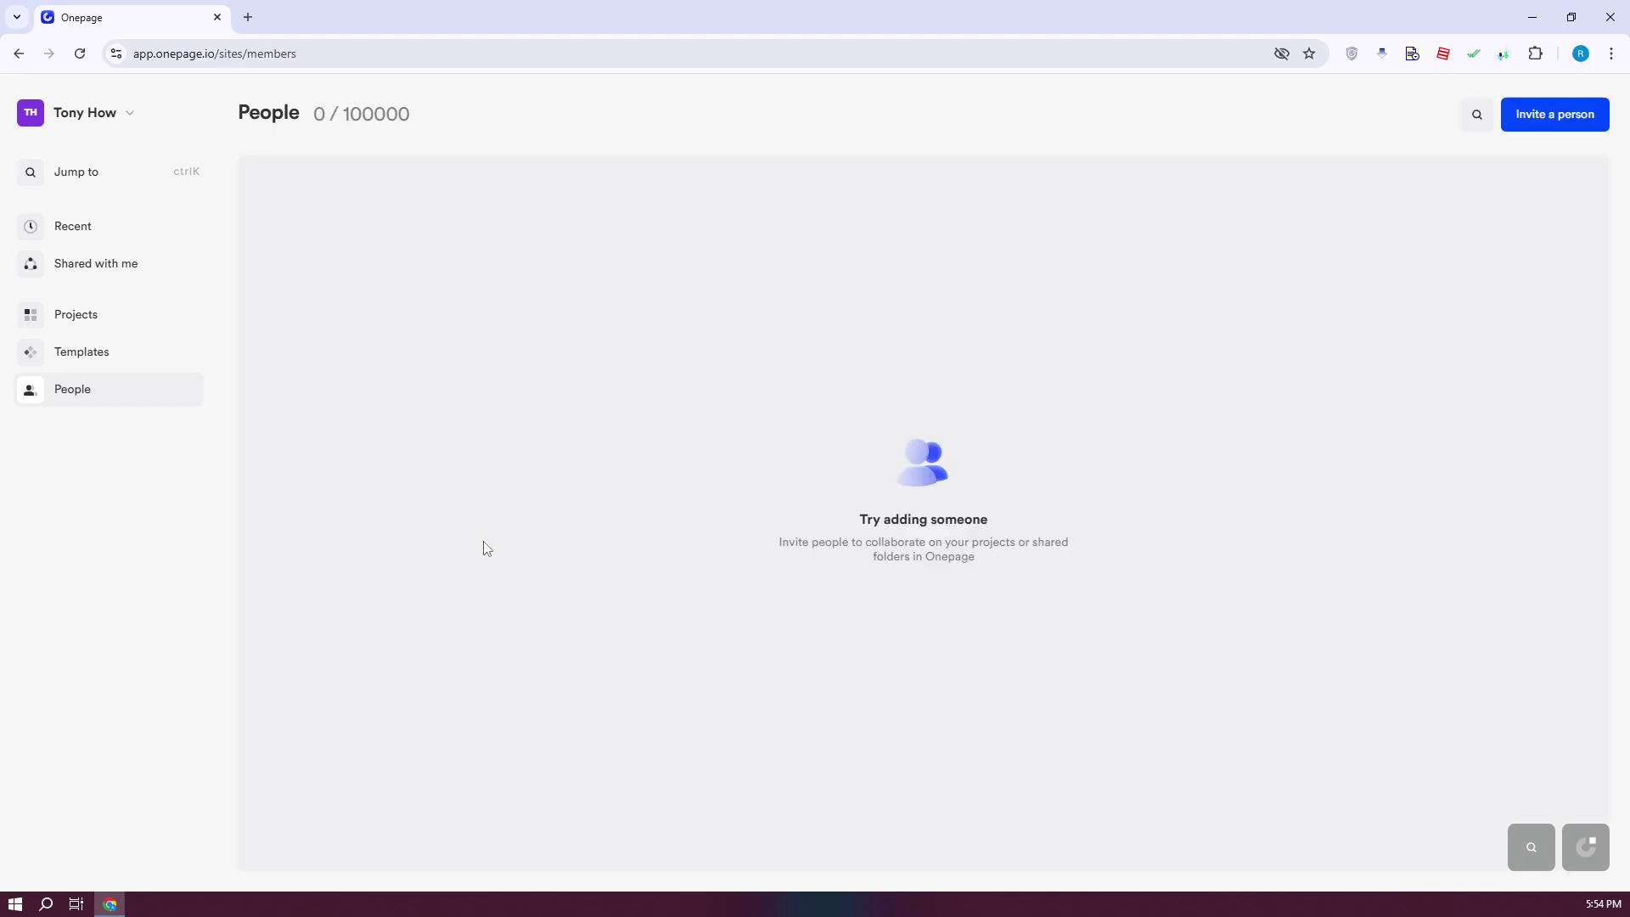
click(1566, 127)
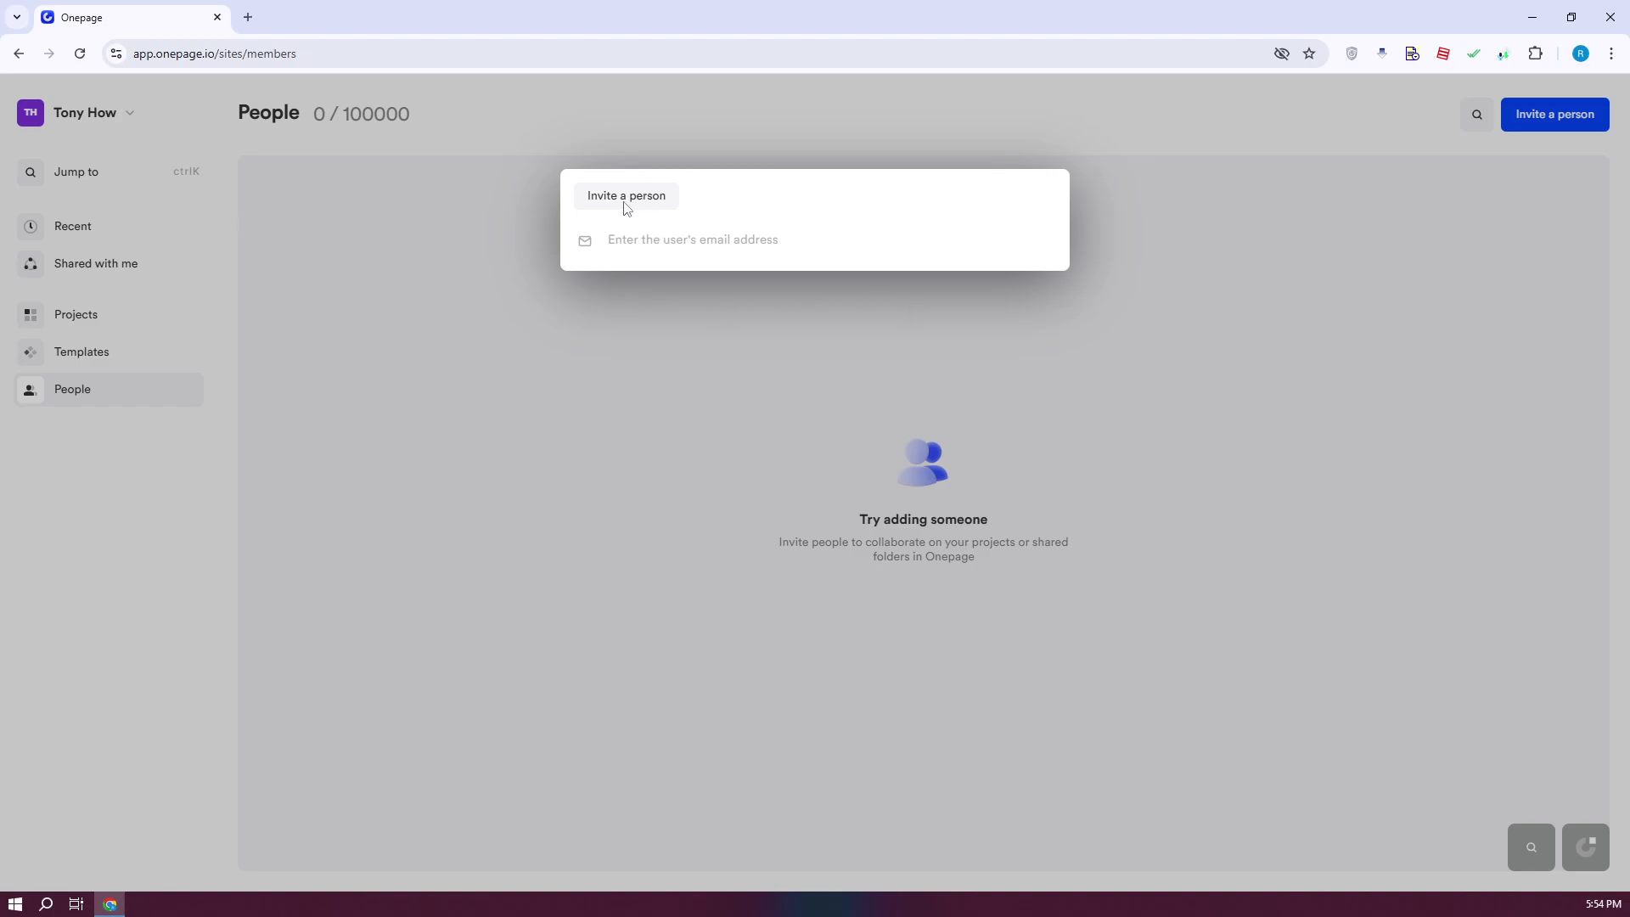
click(574, 571)
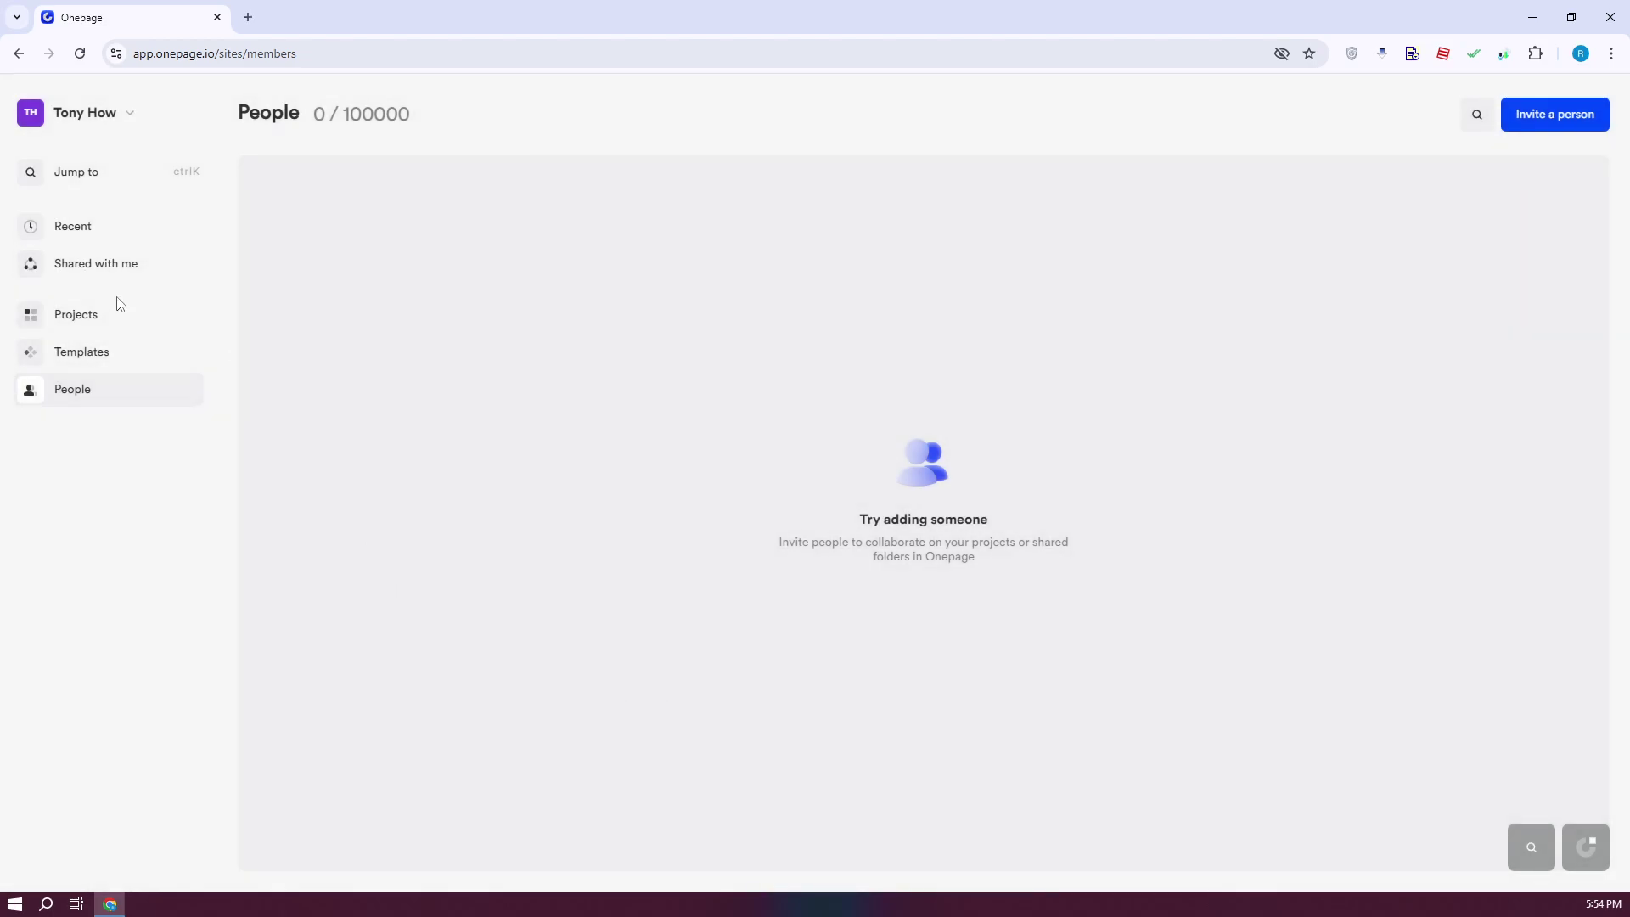
Begin creating a new project from the Projects section and look over the starter kits and first page templates.
click(120, 320)
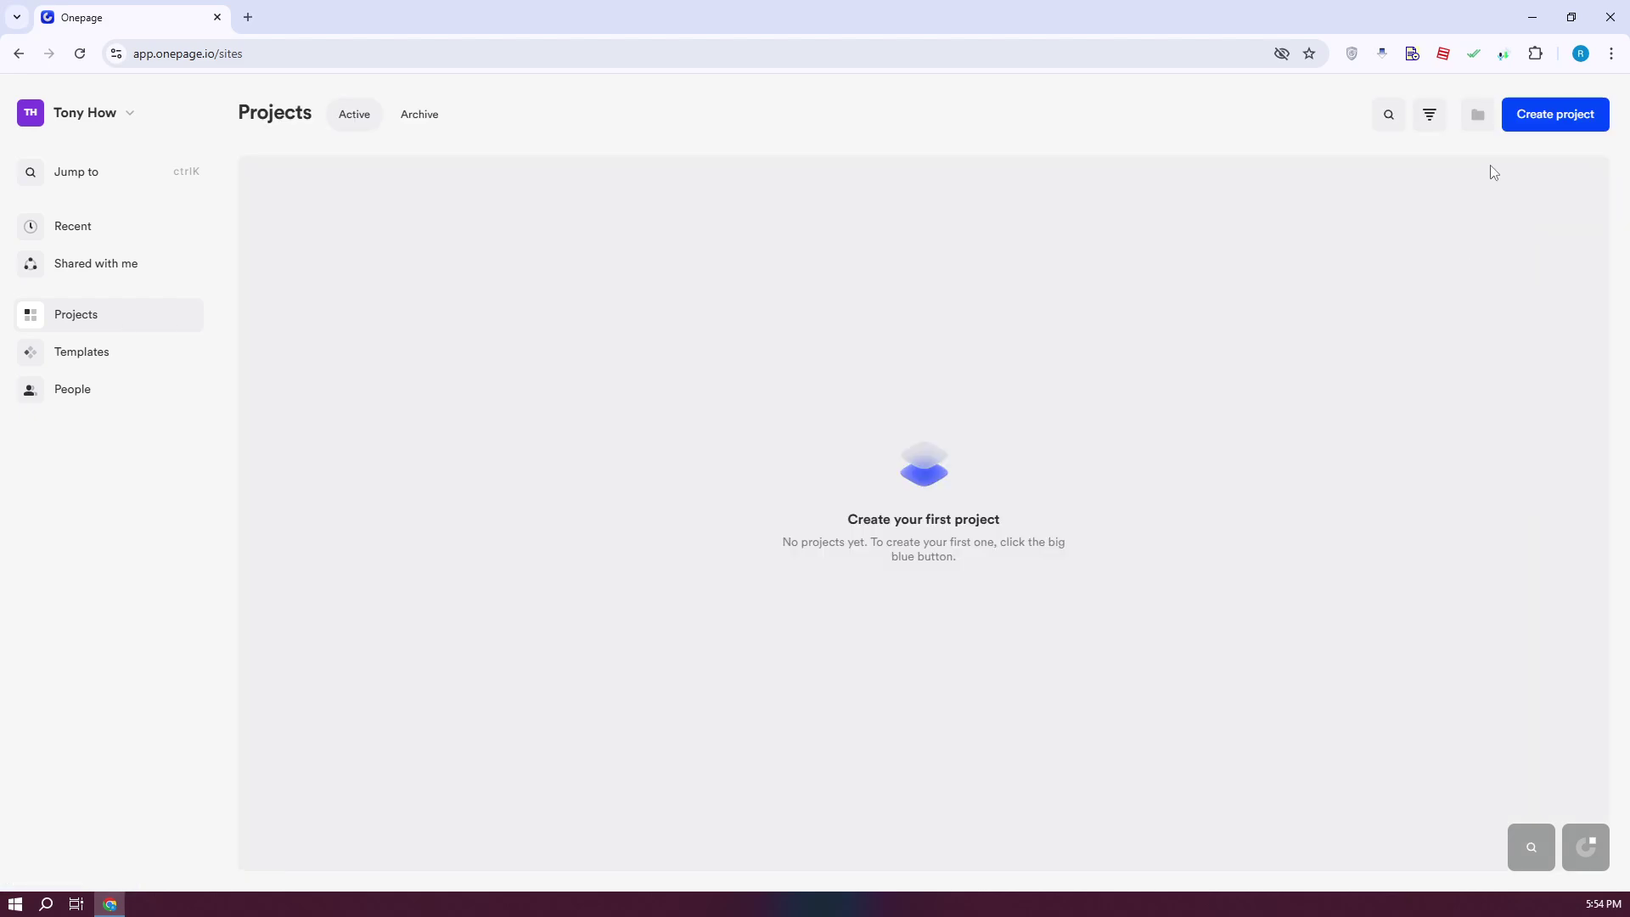
click(1566, 125)
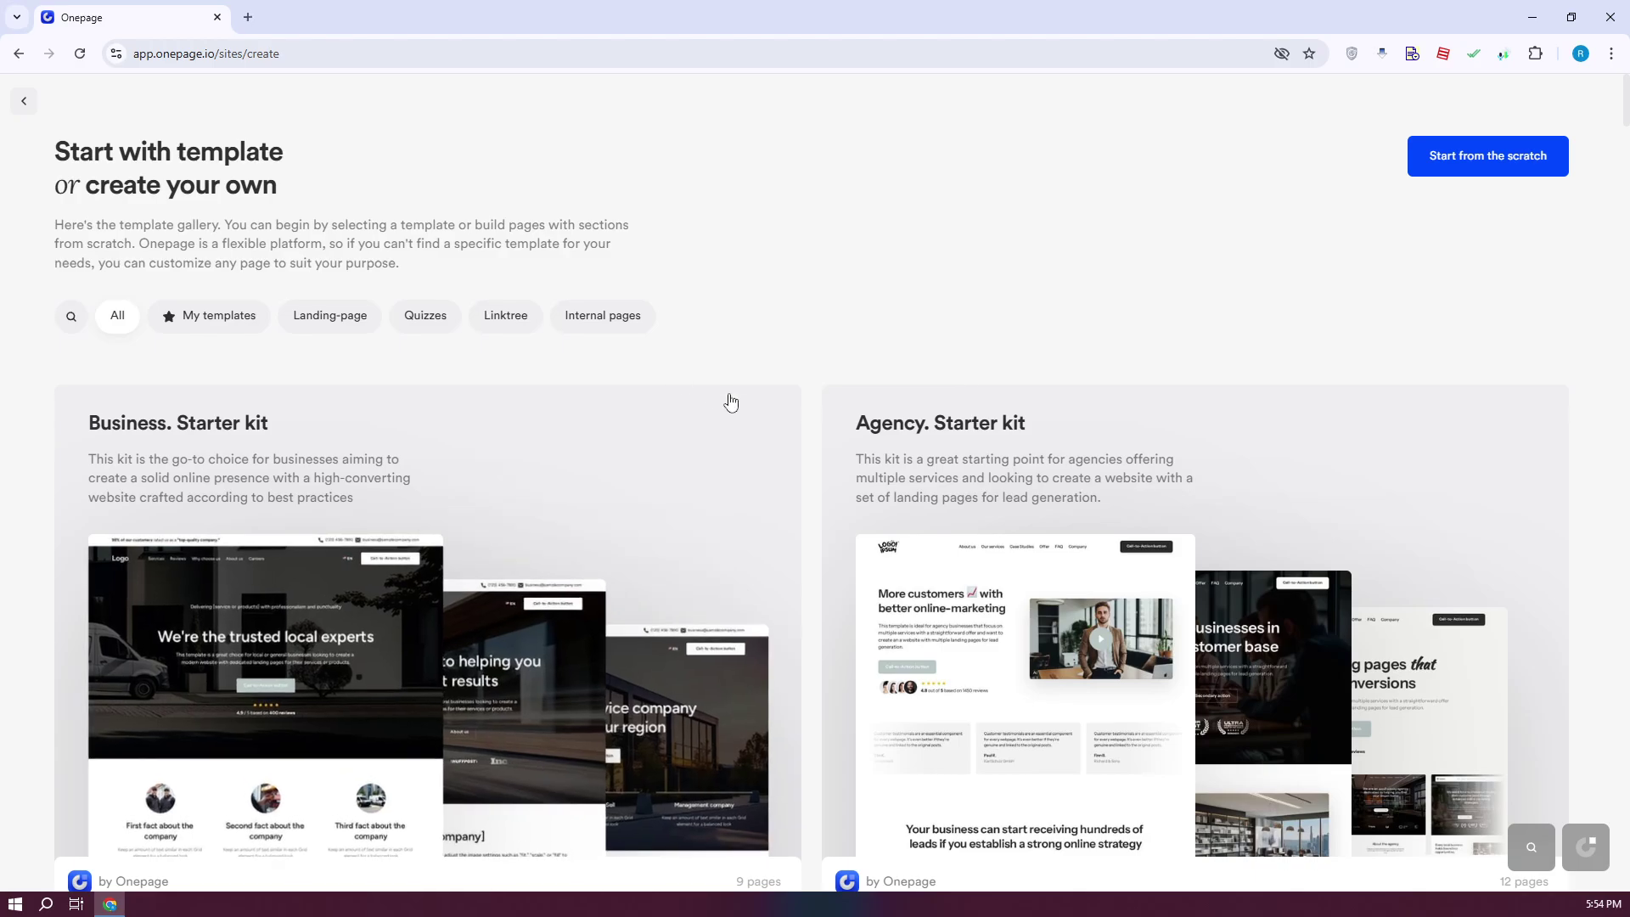
scroll(727, 404, down, 10)
scroll(859, 599, down, 6)
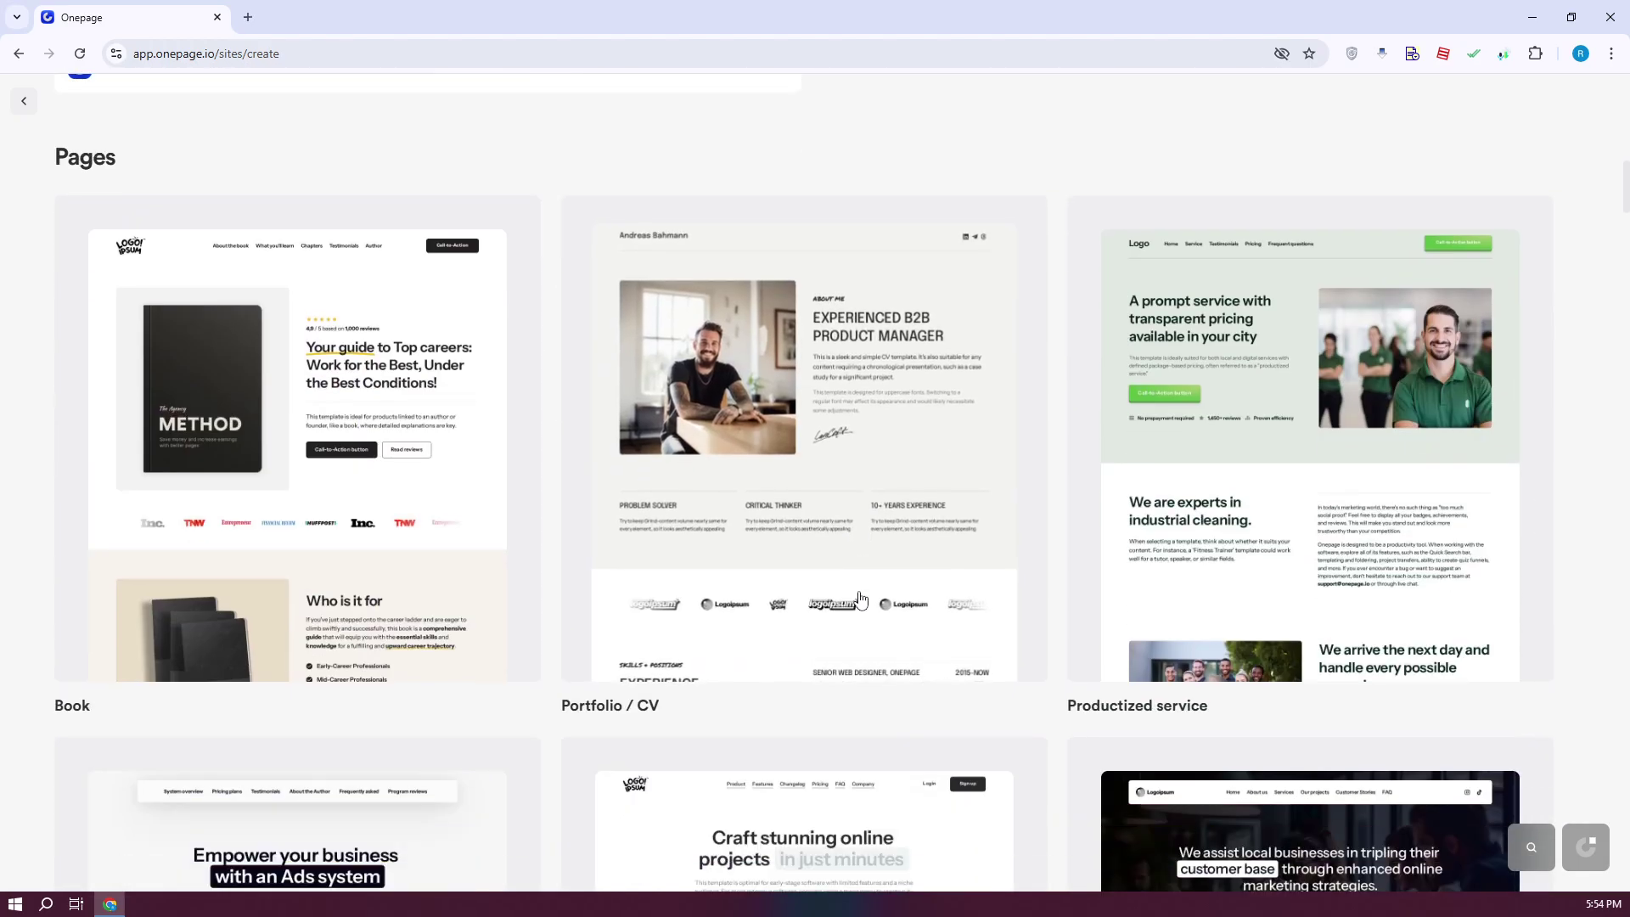
scroll(855, 619, up, 16)
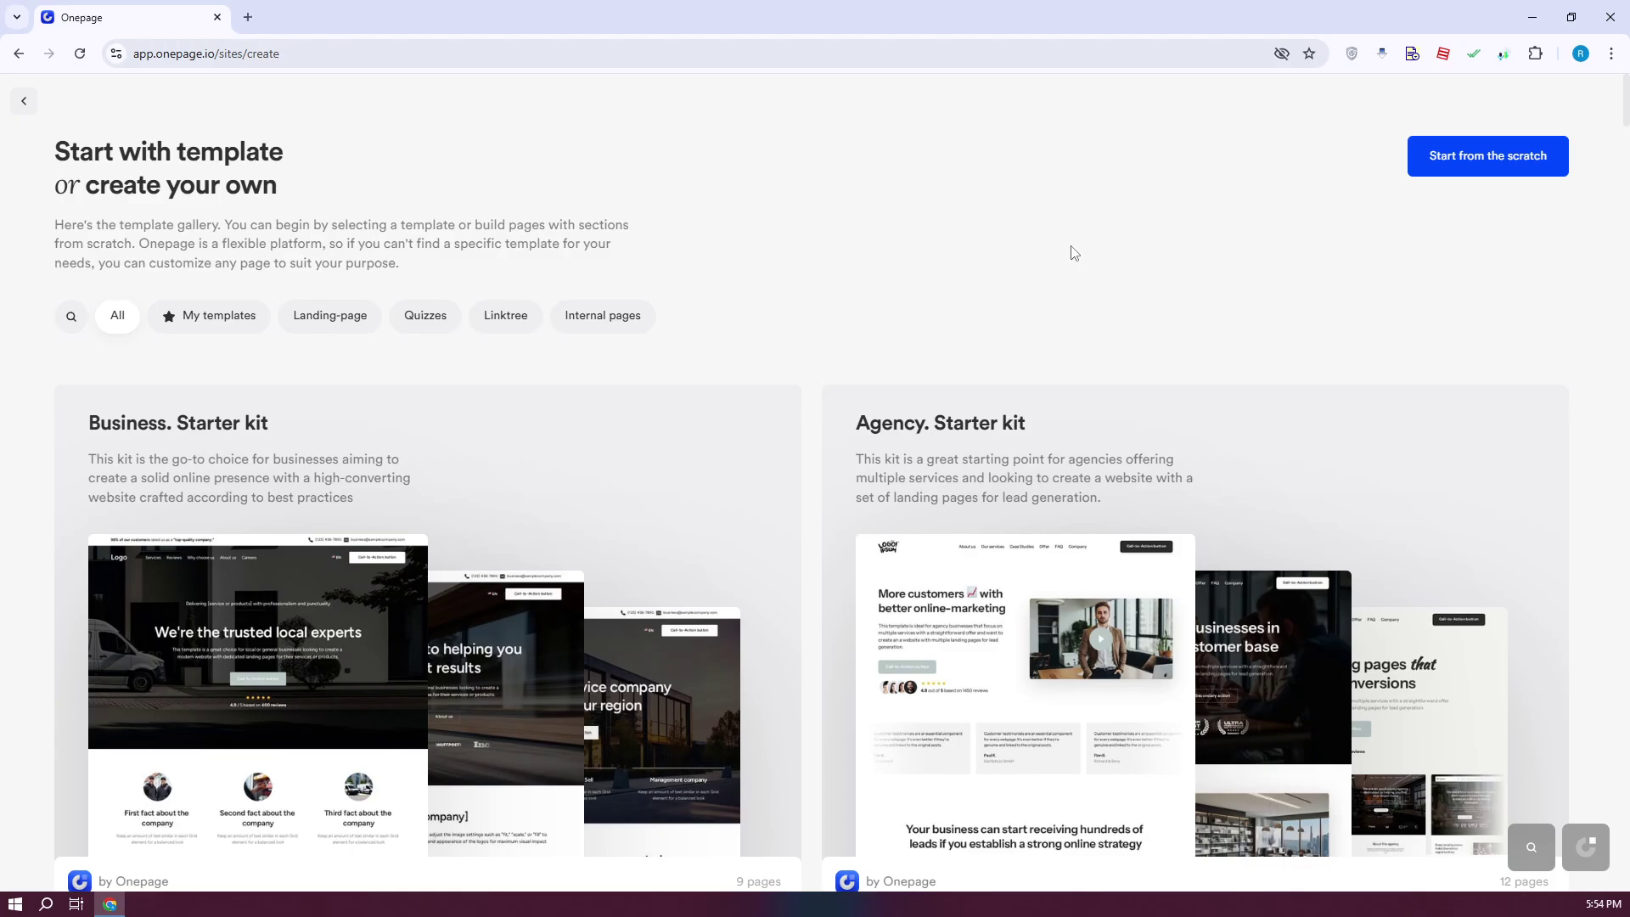
scroll(984, 259, down, 15)
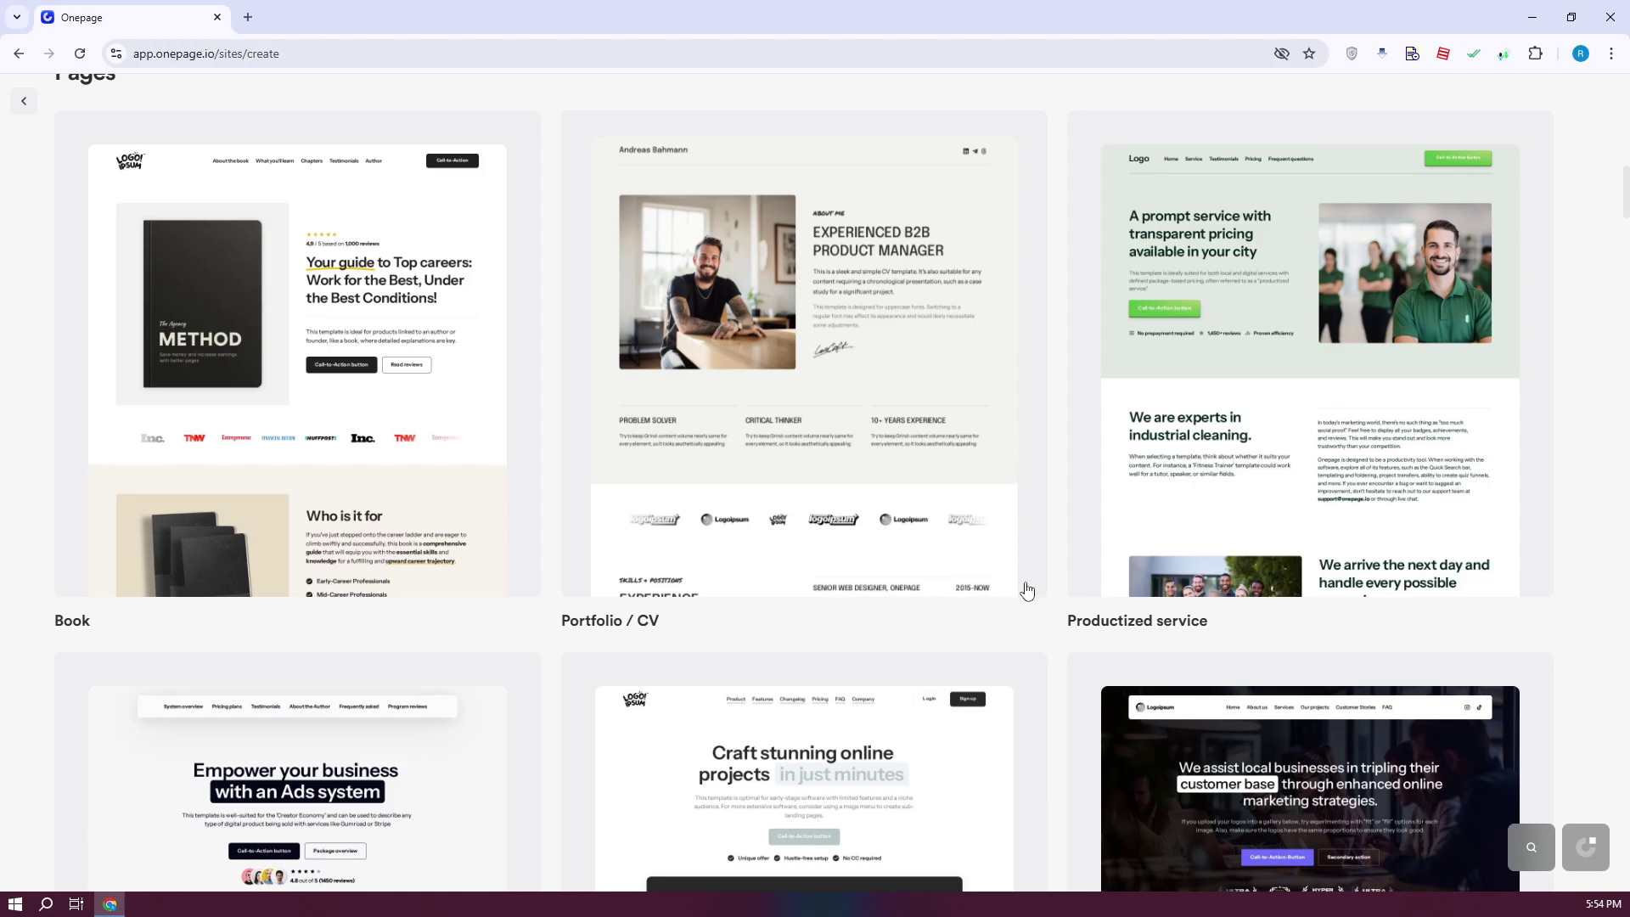
scroll(881, 637, up, 2)
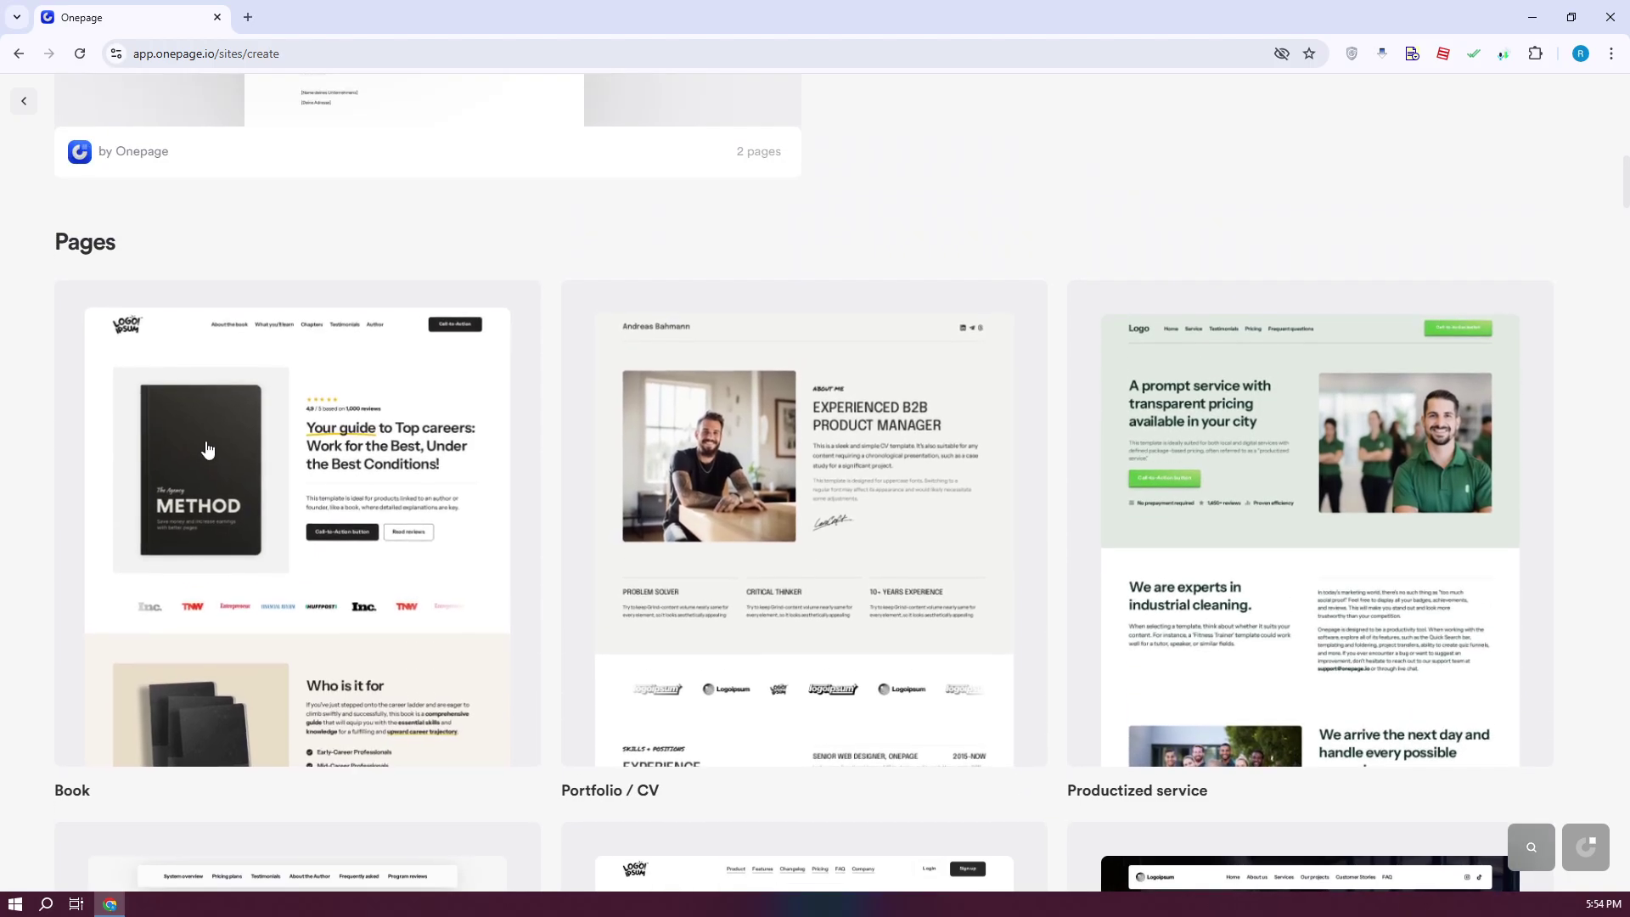
Browse the page templates in the gallery and compare the agency, portfolio, webinar, real-estate and personal page designs.
scroll(220, 401, down, 6)
scroll(218, 419, down, 5)
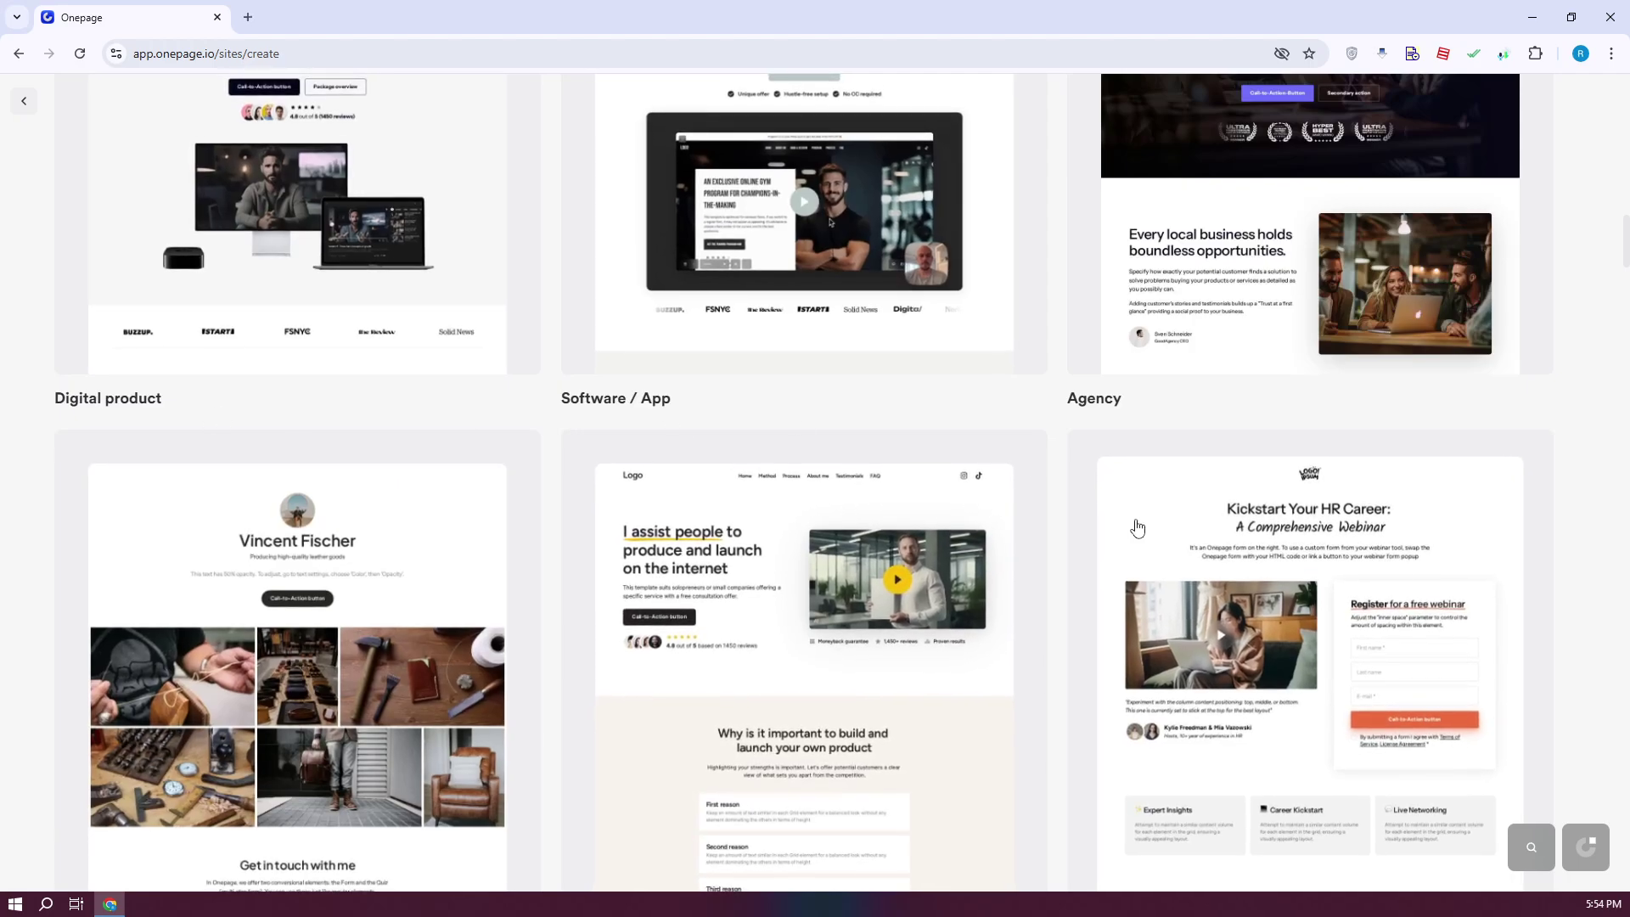
scroll(1135, 527, down, 5)
scroll(1095, 564, up, 10)
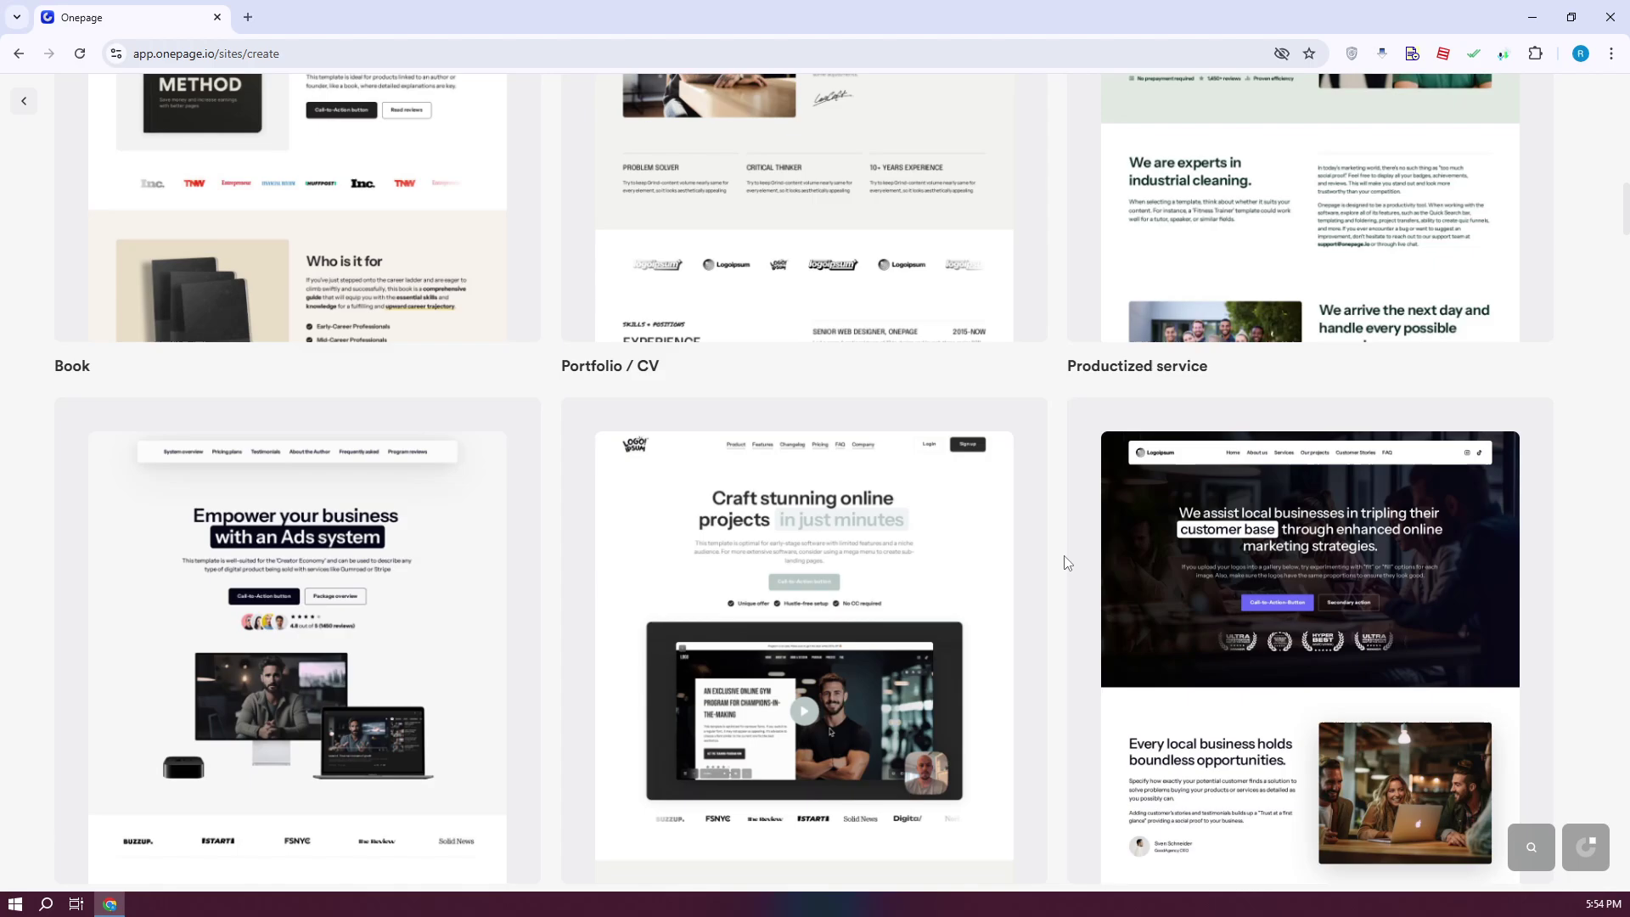
scroll(1046, 549, down, 10)
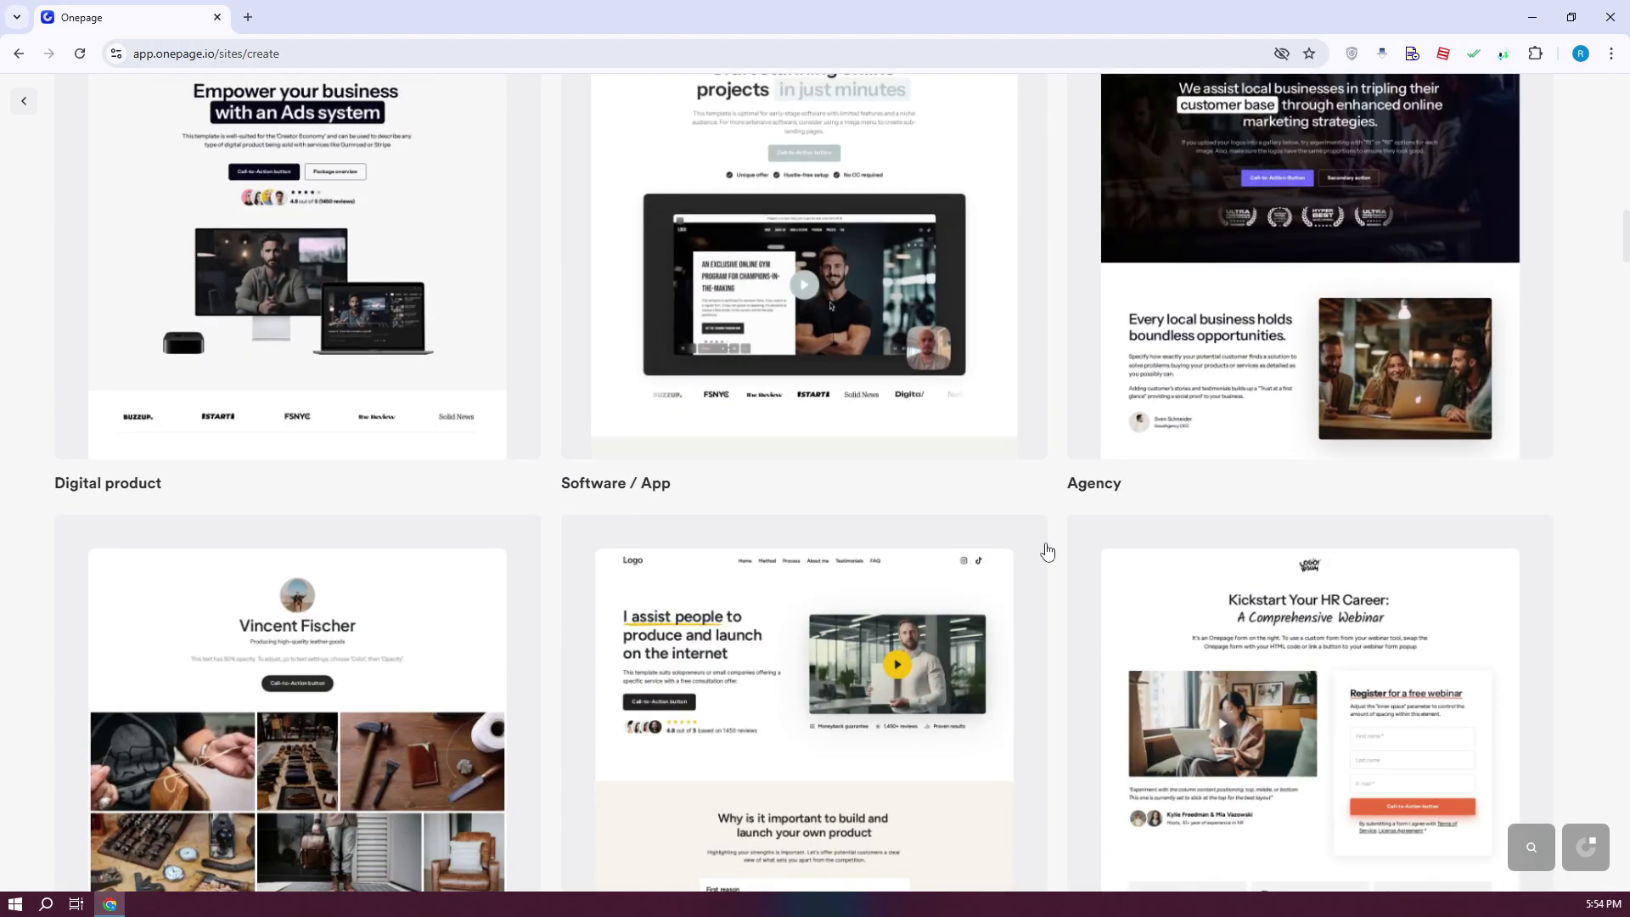
scroll(1051, 548, down, 4)
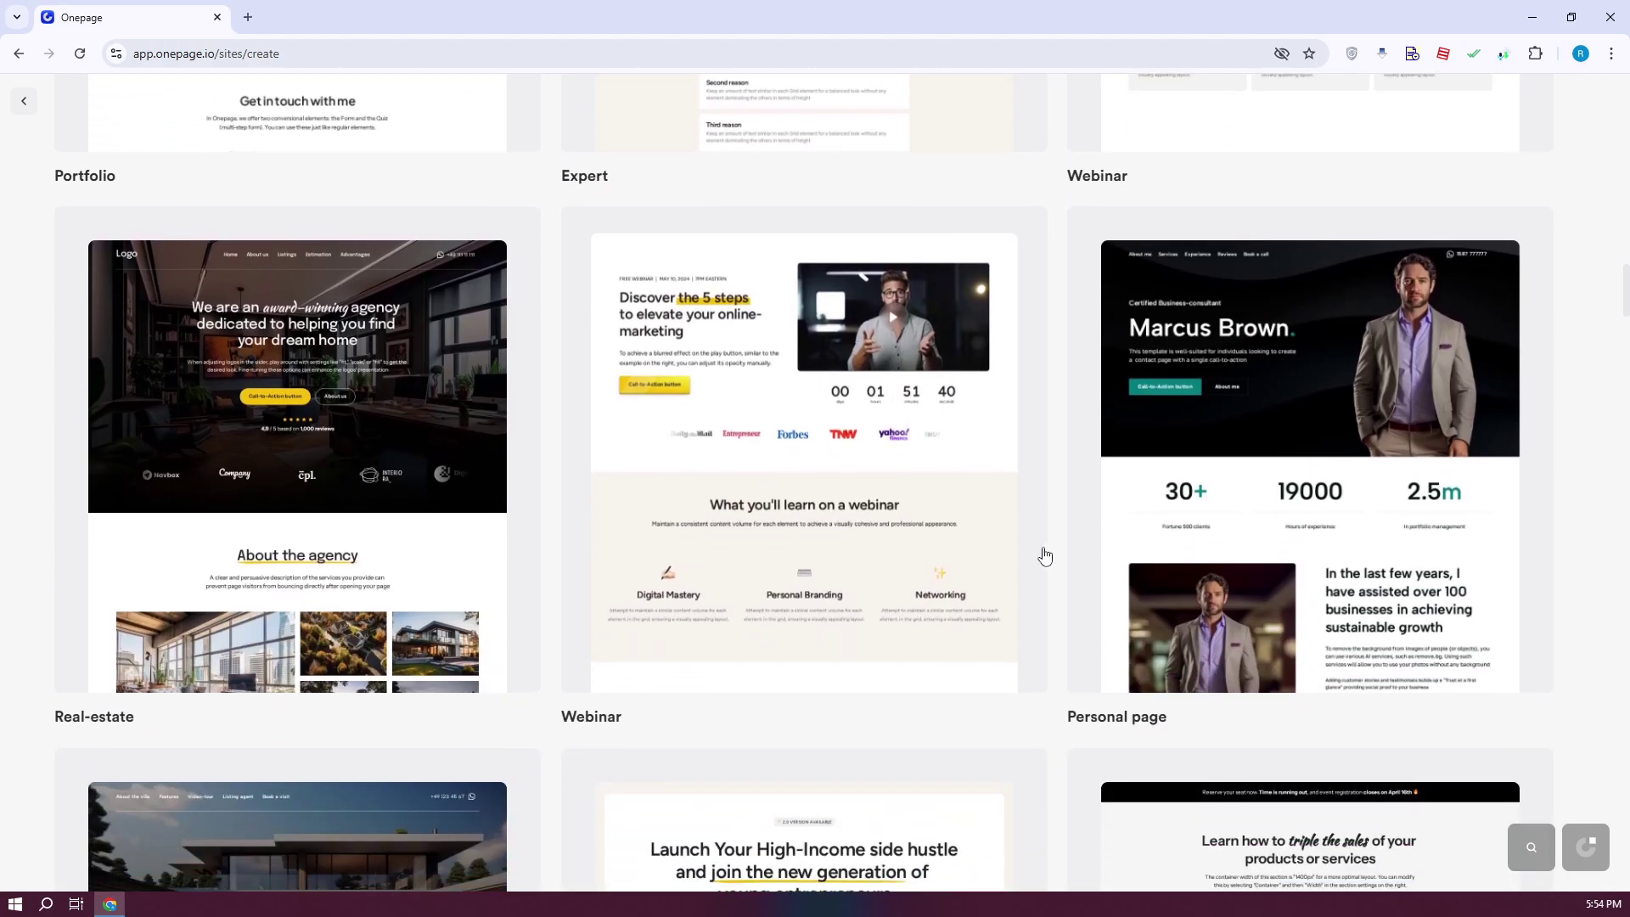
scroll(1041, 645, down, 2)
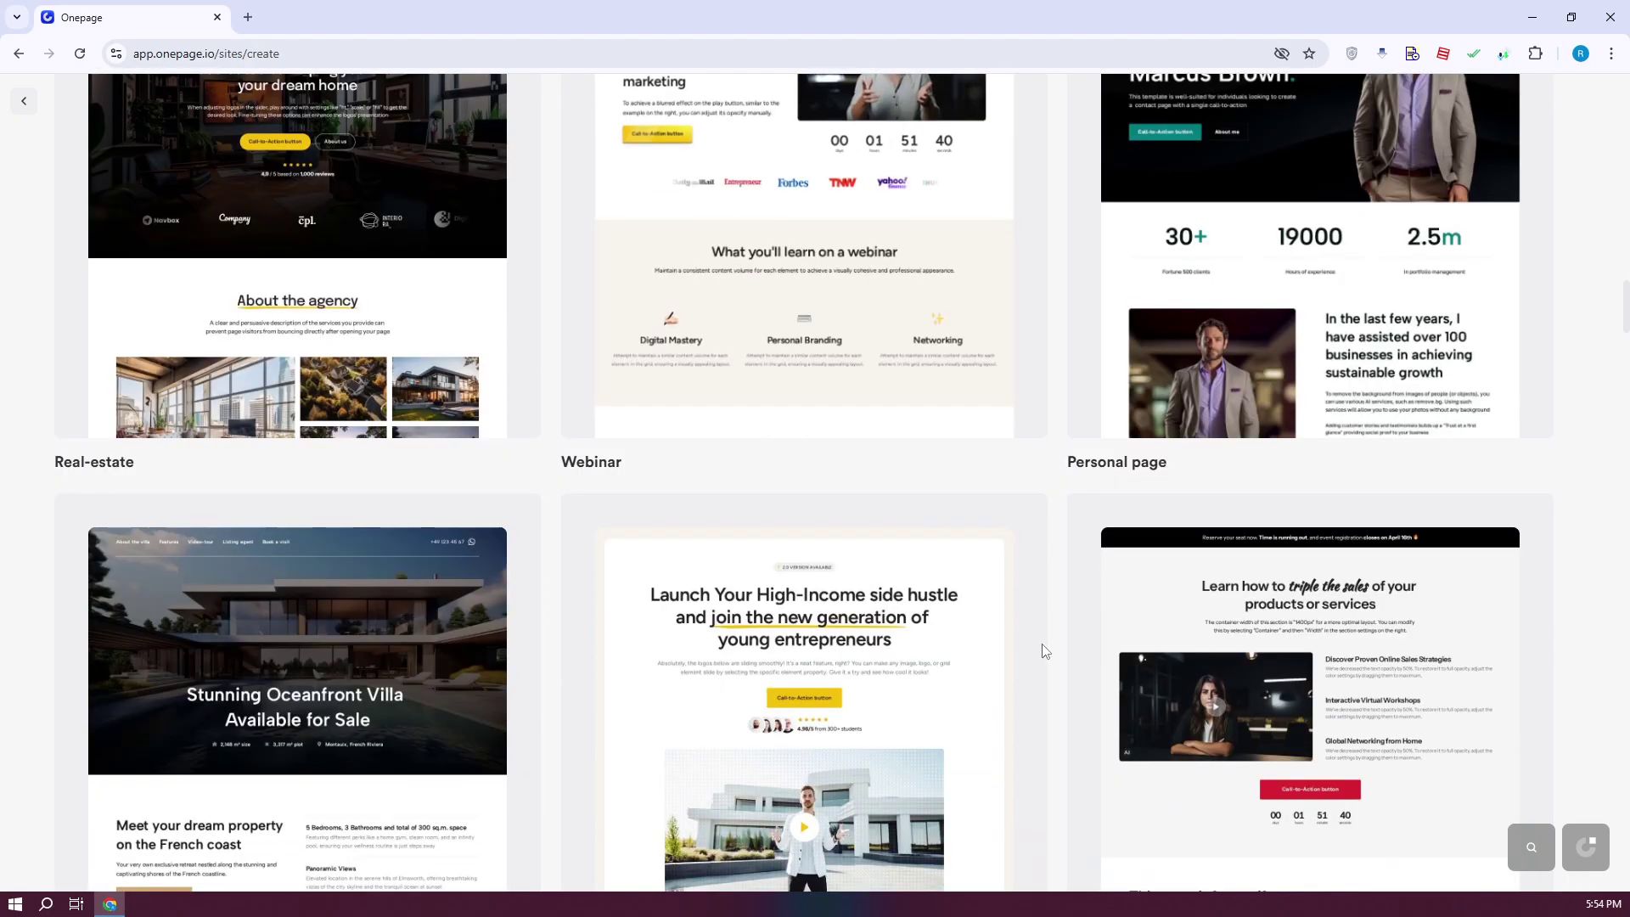
scroll(1042, 656, up, 6)
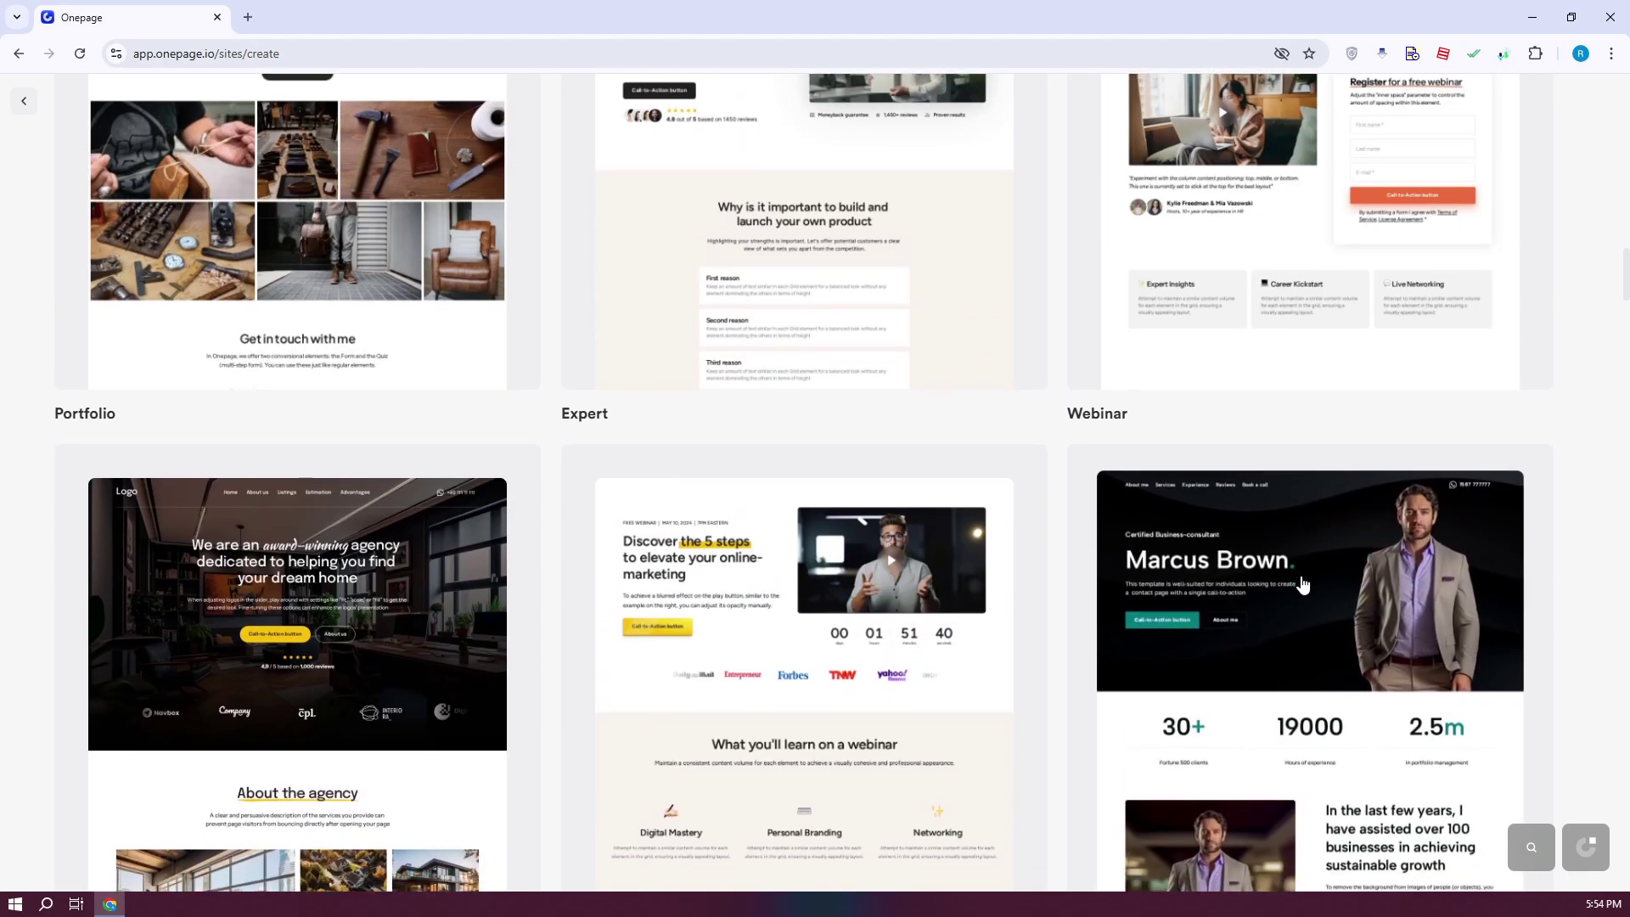
Open the business consultant's Personal page template and preview its sections down to the customer stories.
scroll(1286, 420, down, 2)
click(1286, 419)
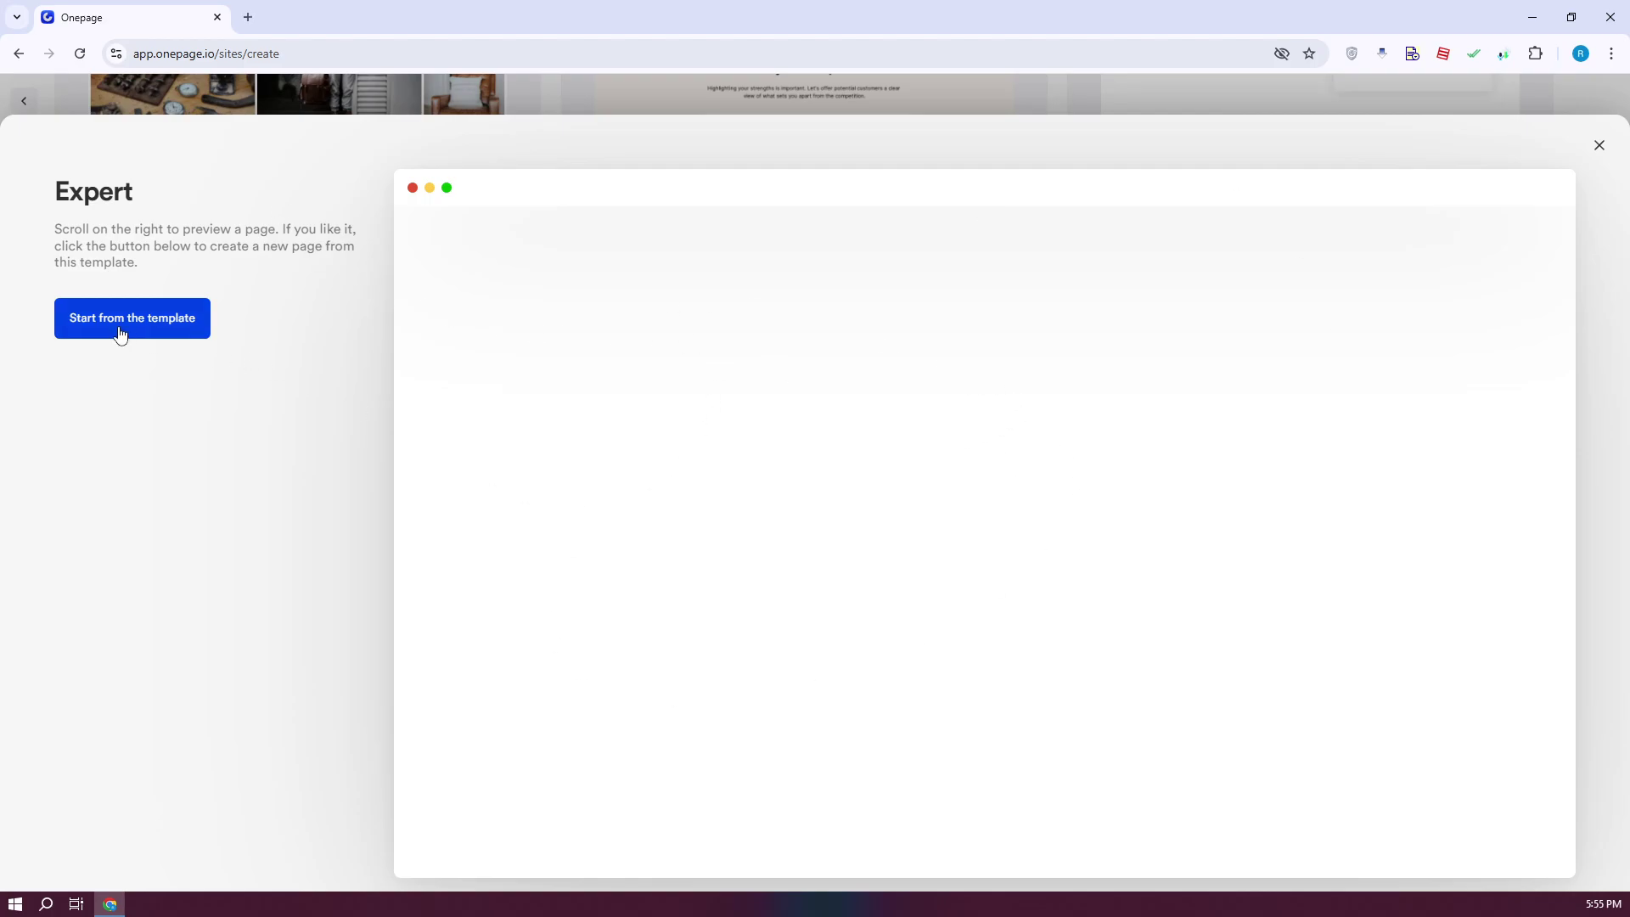
scroll(1305, 587, up, 4)
scroll(851, 477, down, 15)
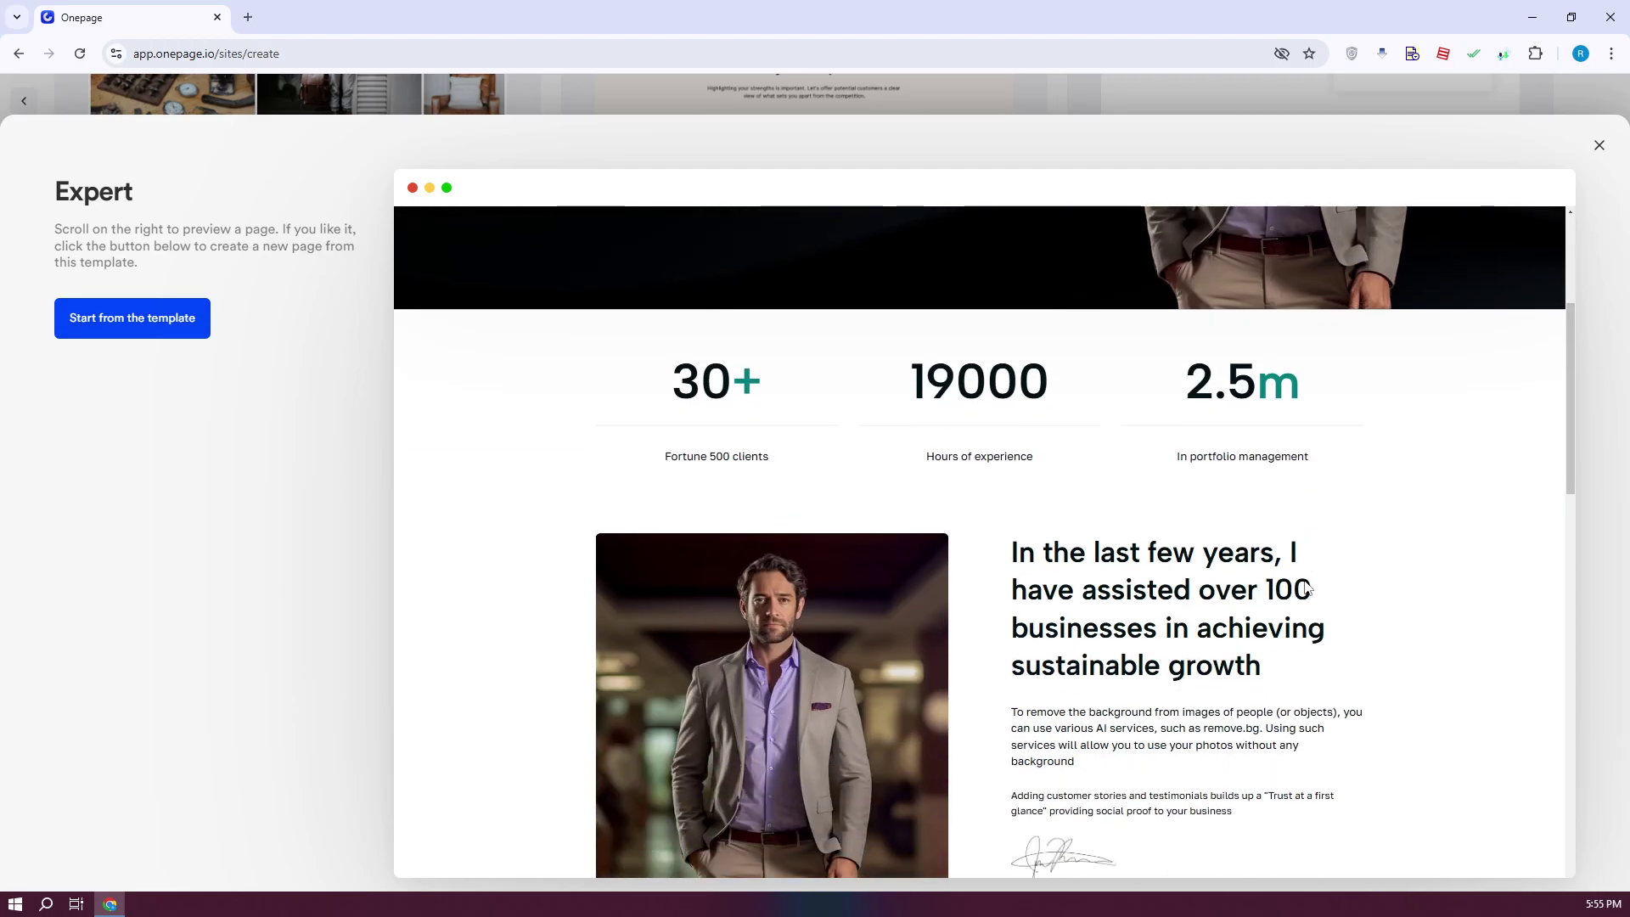
scroll(851, 477, down, 4)
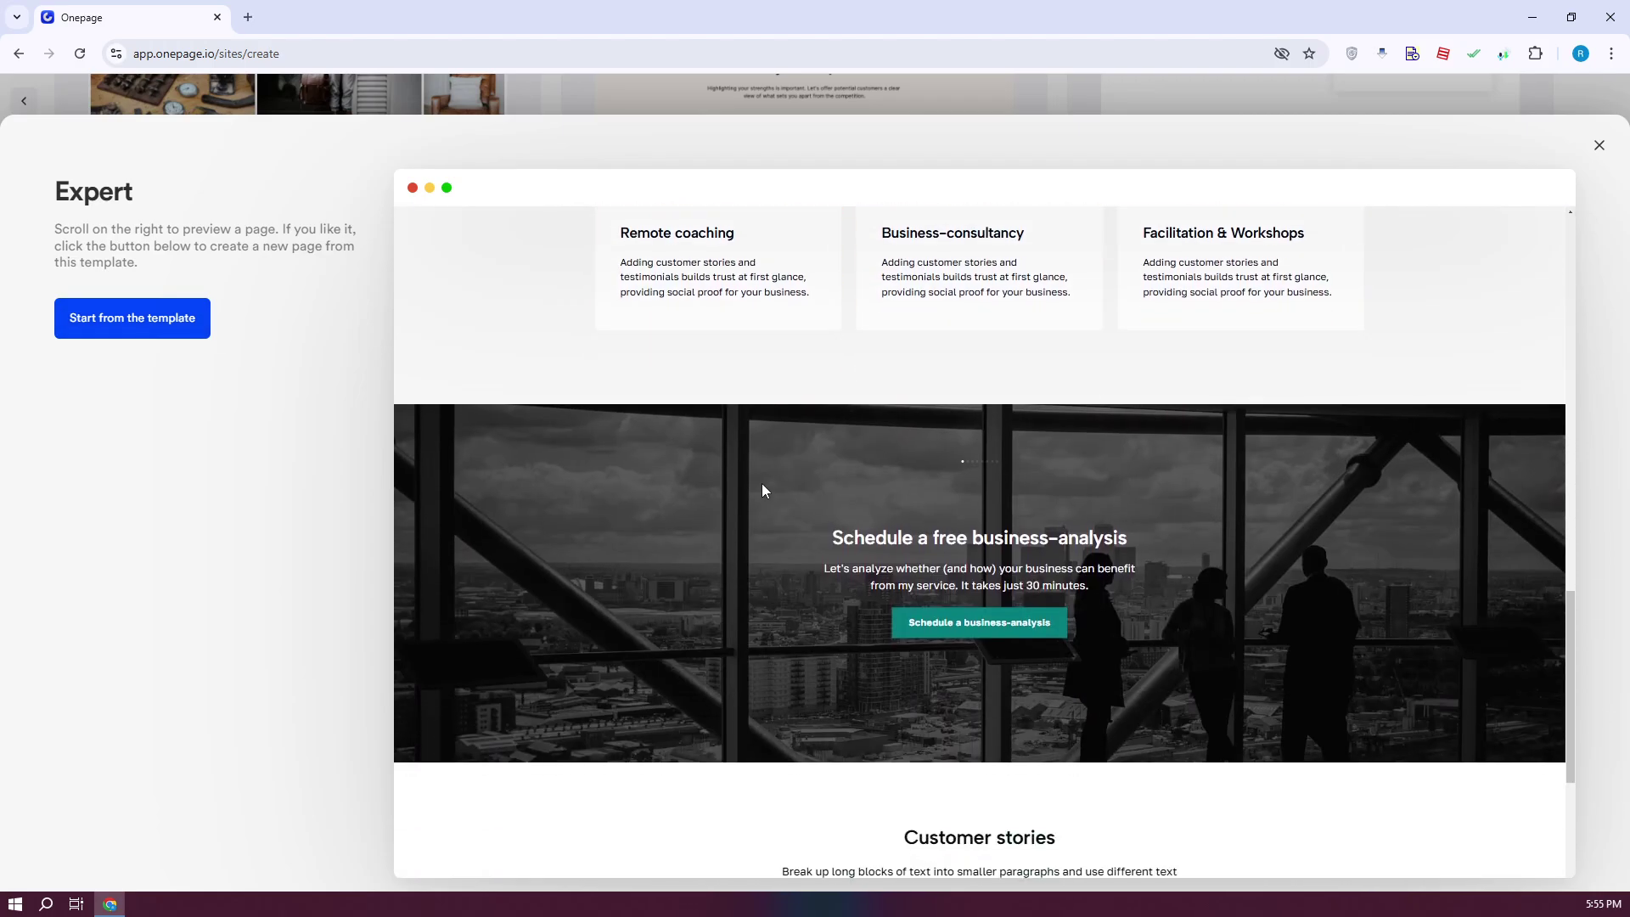
Create a new project from the previewed template with the project name TONY PROJECT, leaving the internal domain field unedited.
click(129, 336)
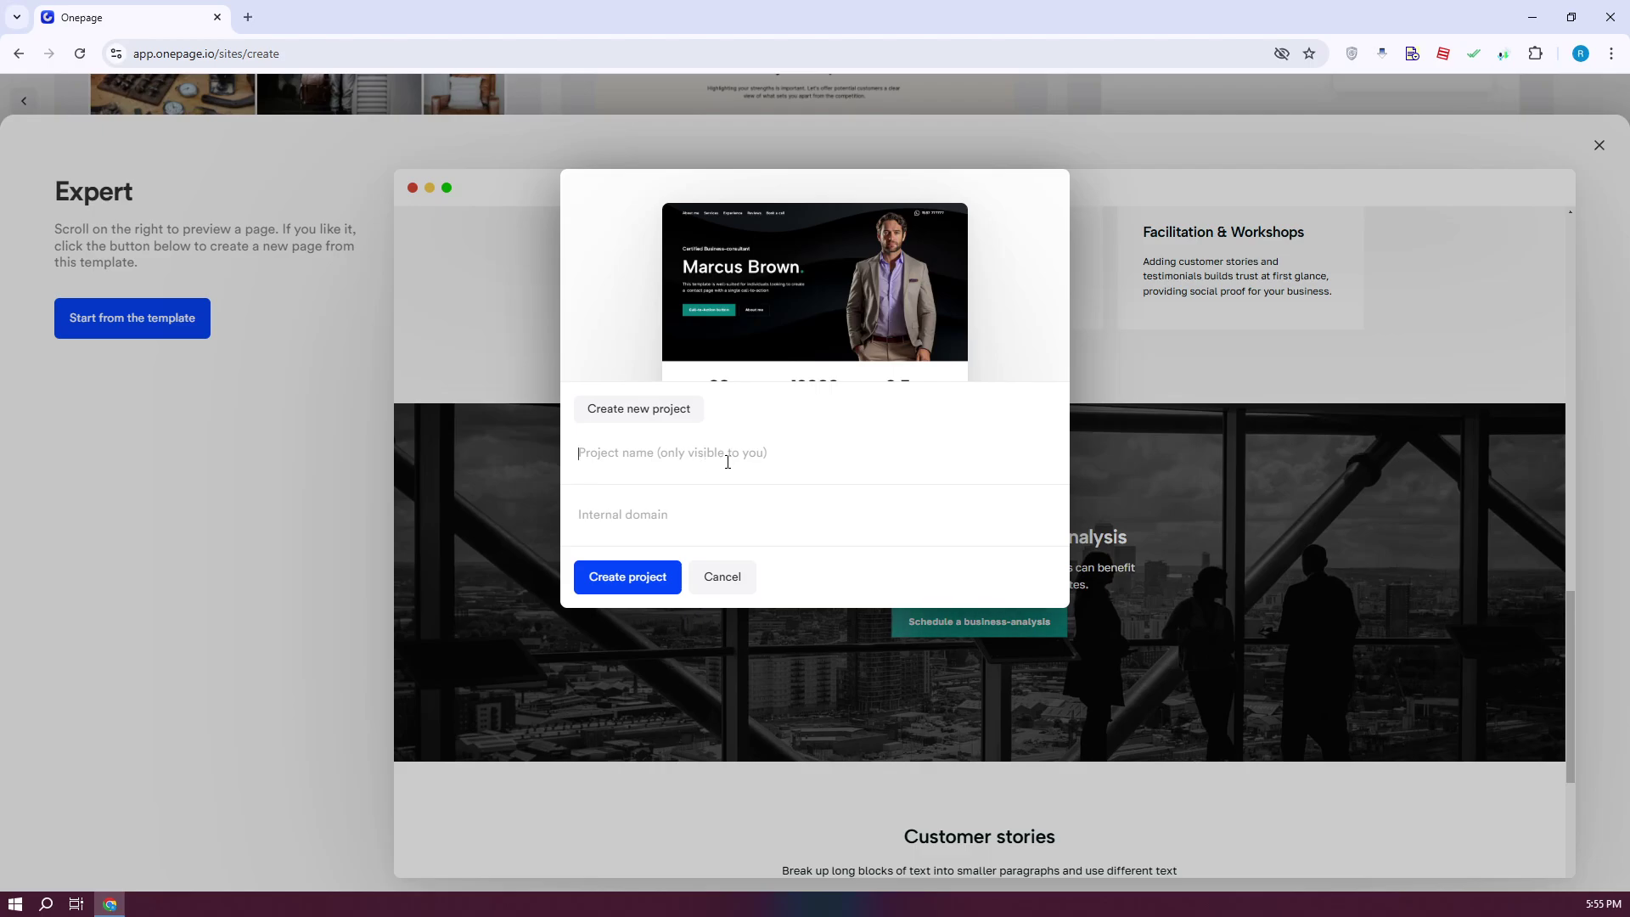
click(727, 461)
text(TONY PROJE)
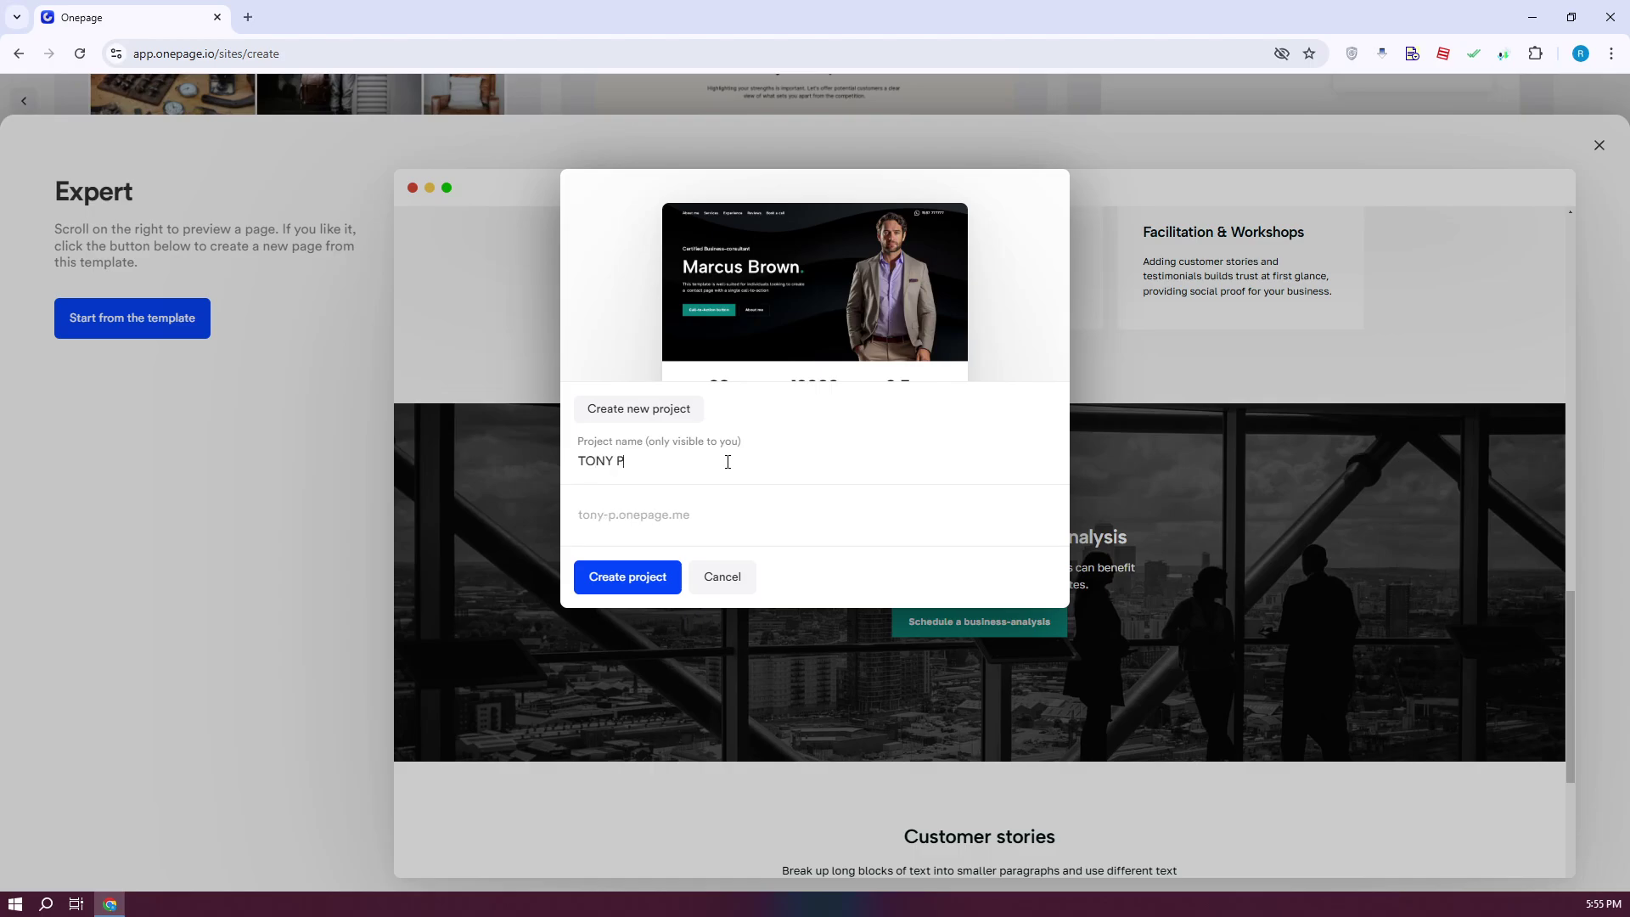
text(CT)
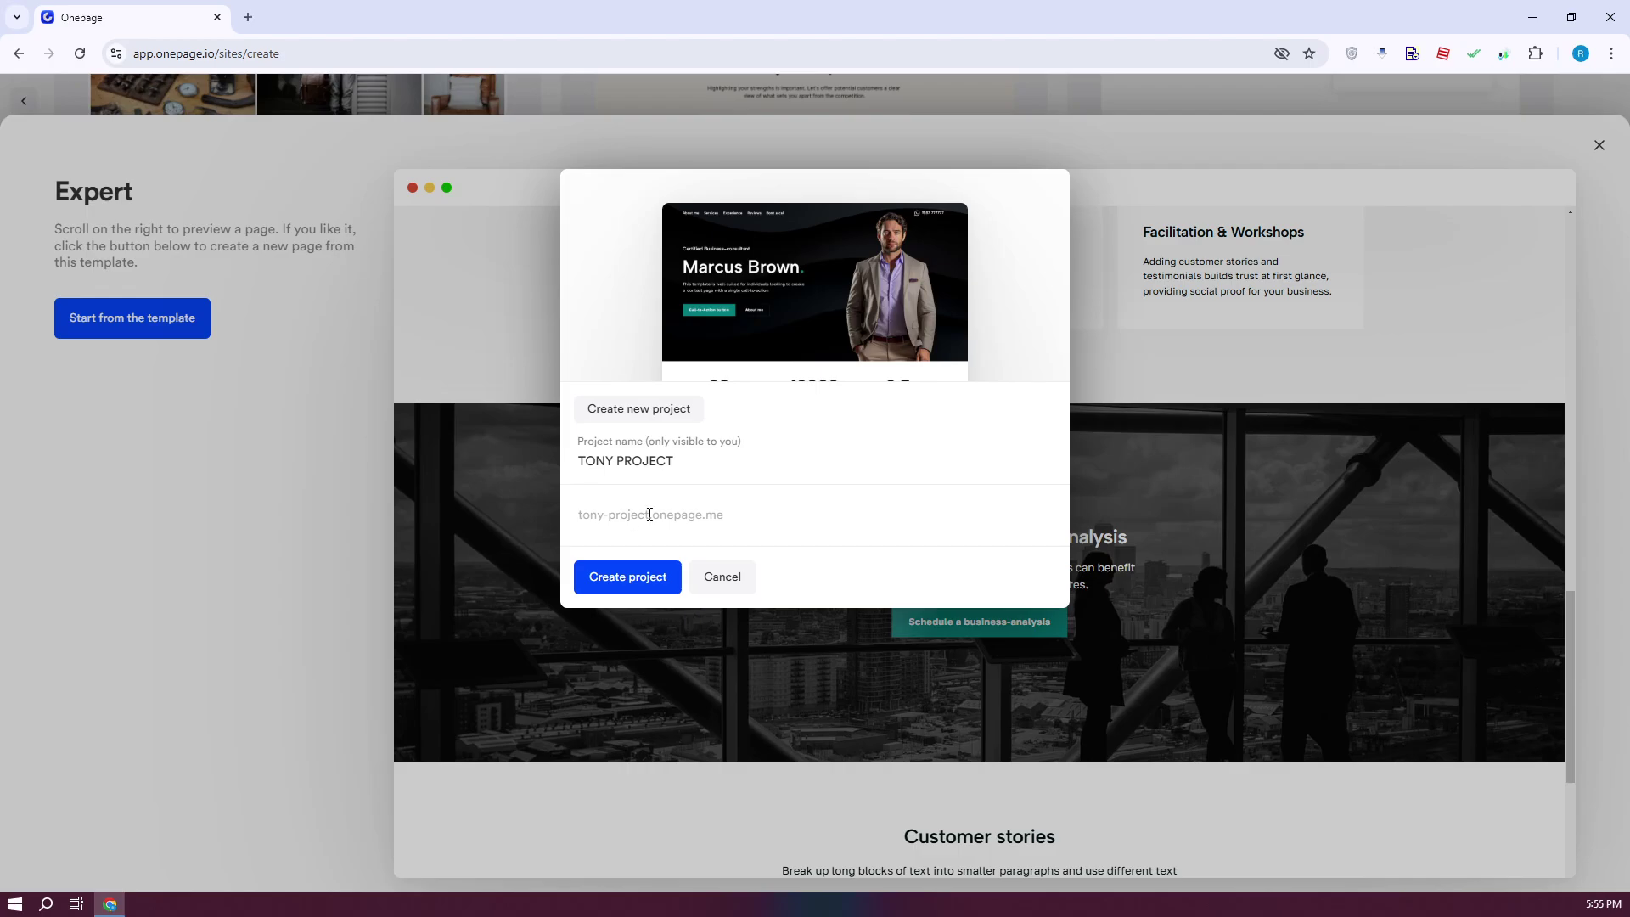
click(629, 588)
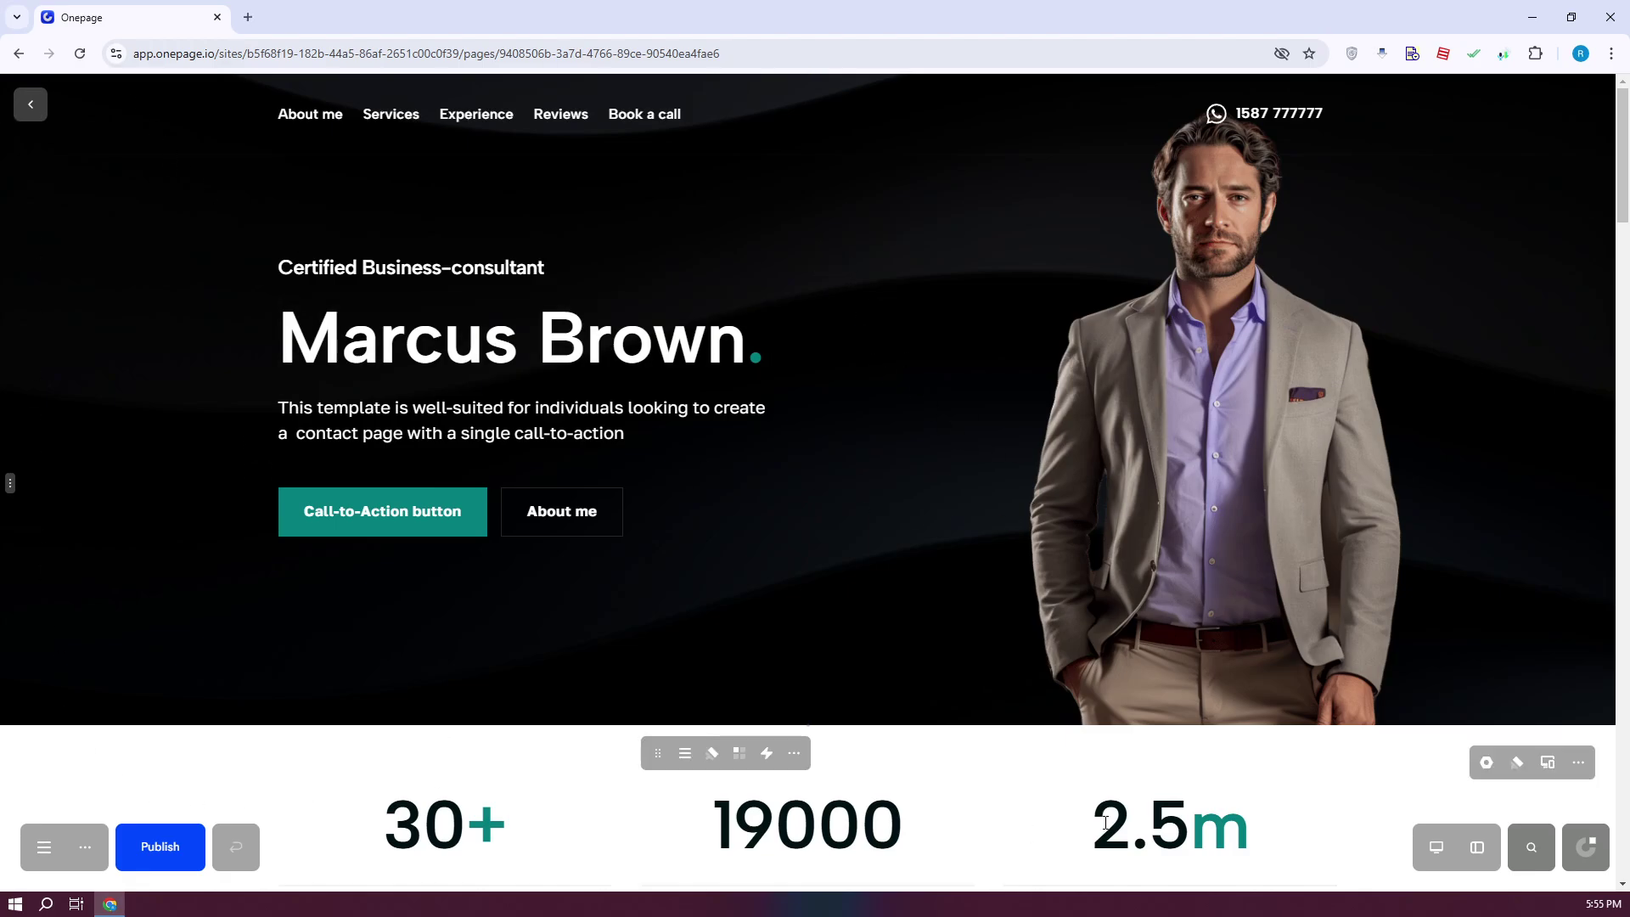
Look over the new page and the project's page list, and return to the page editor.
scroll(1107, 530, down, 4)
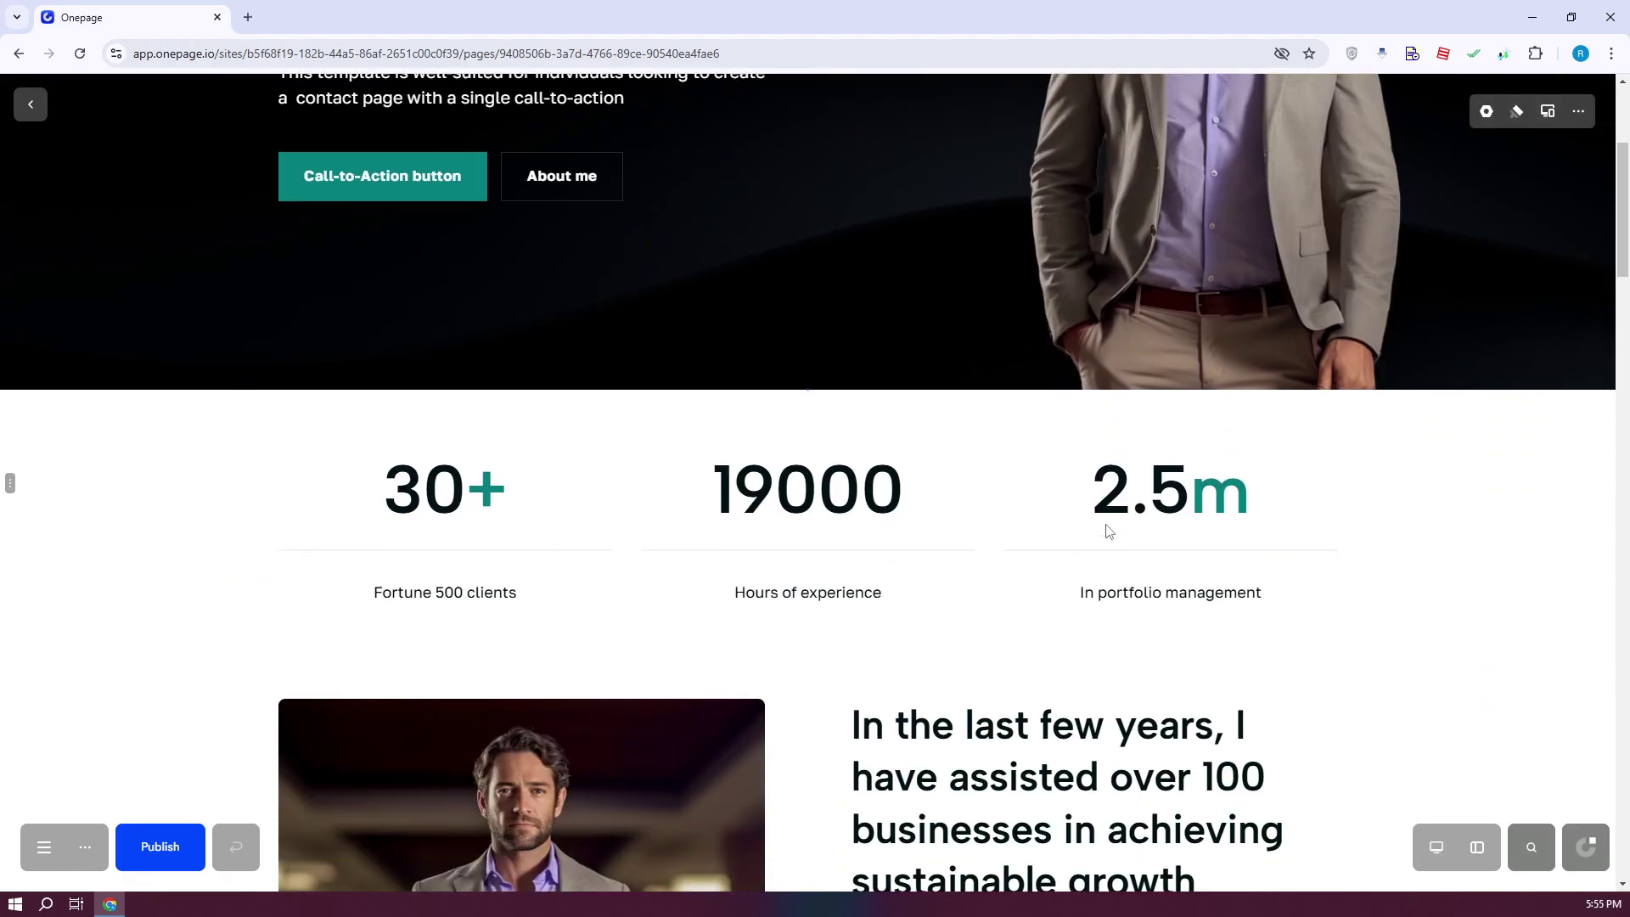
scroll(1112, 533, up, 4)
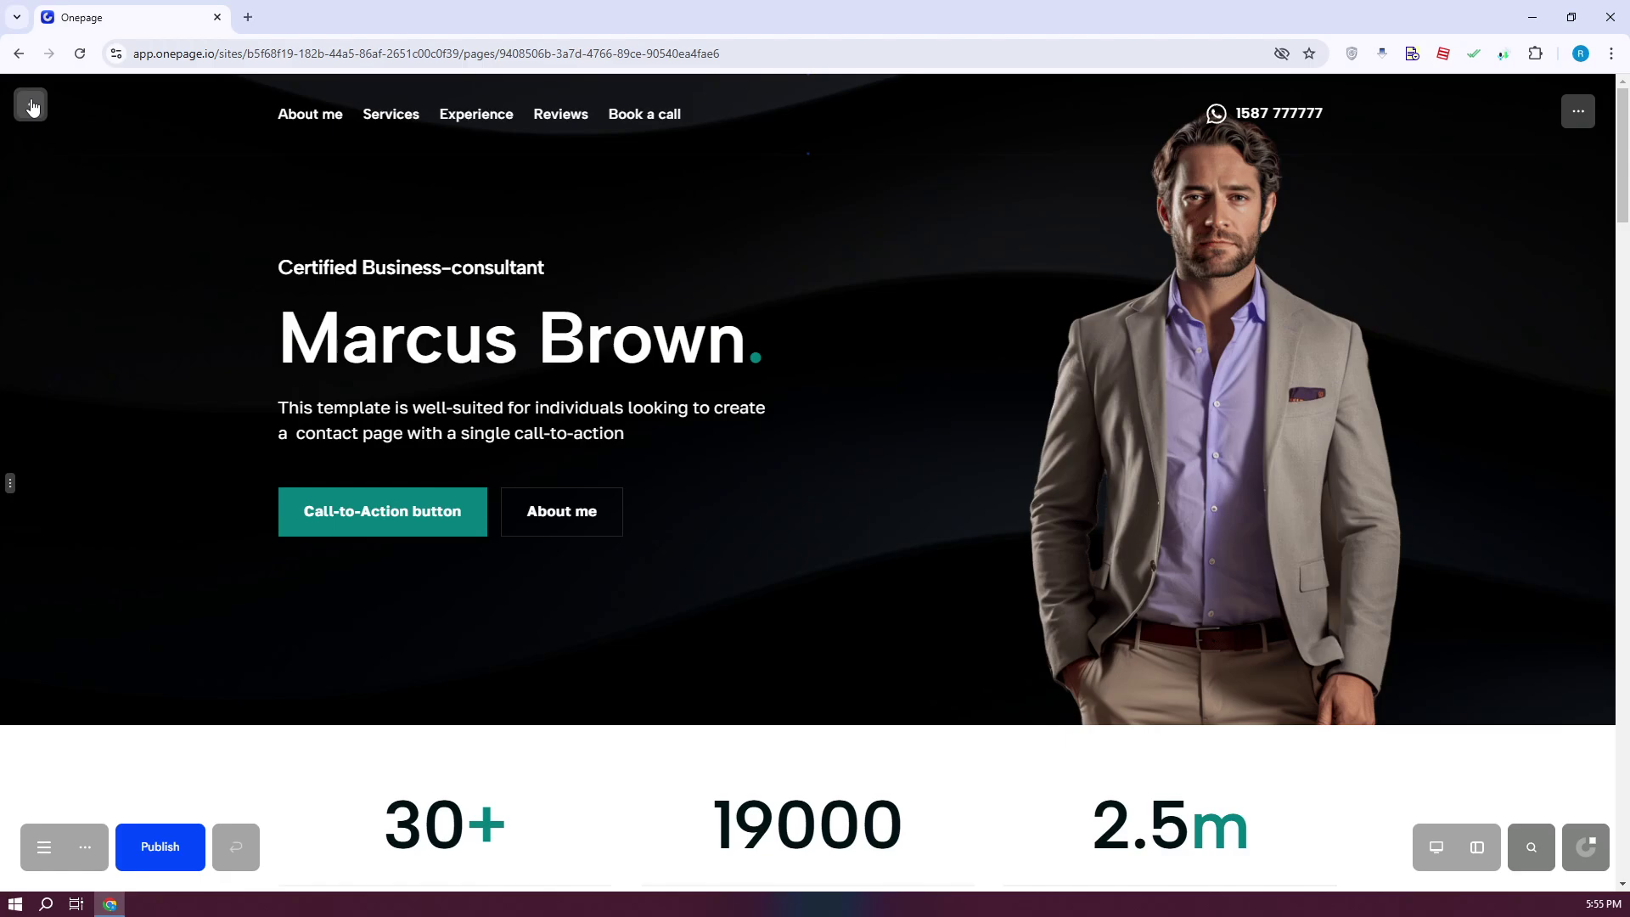
click(32, 105)
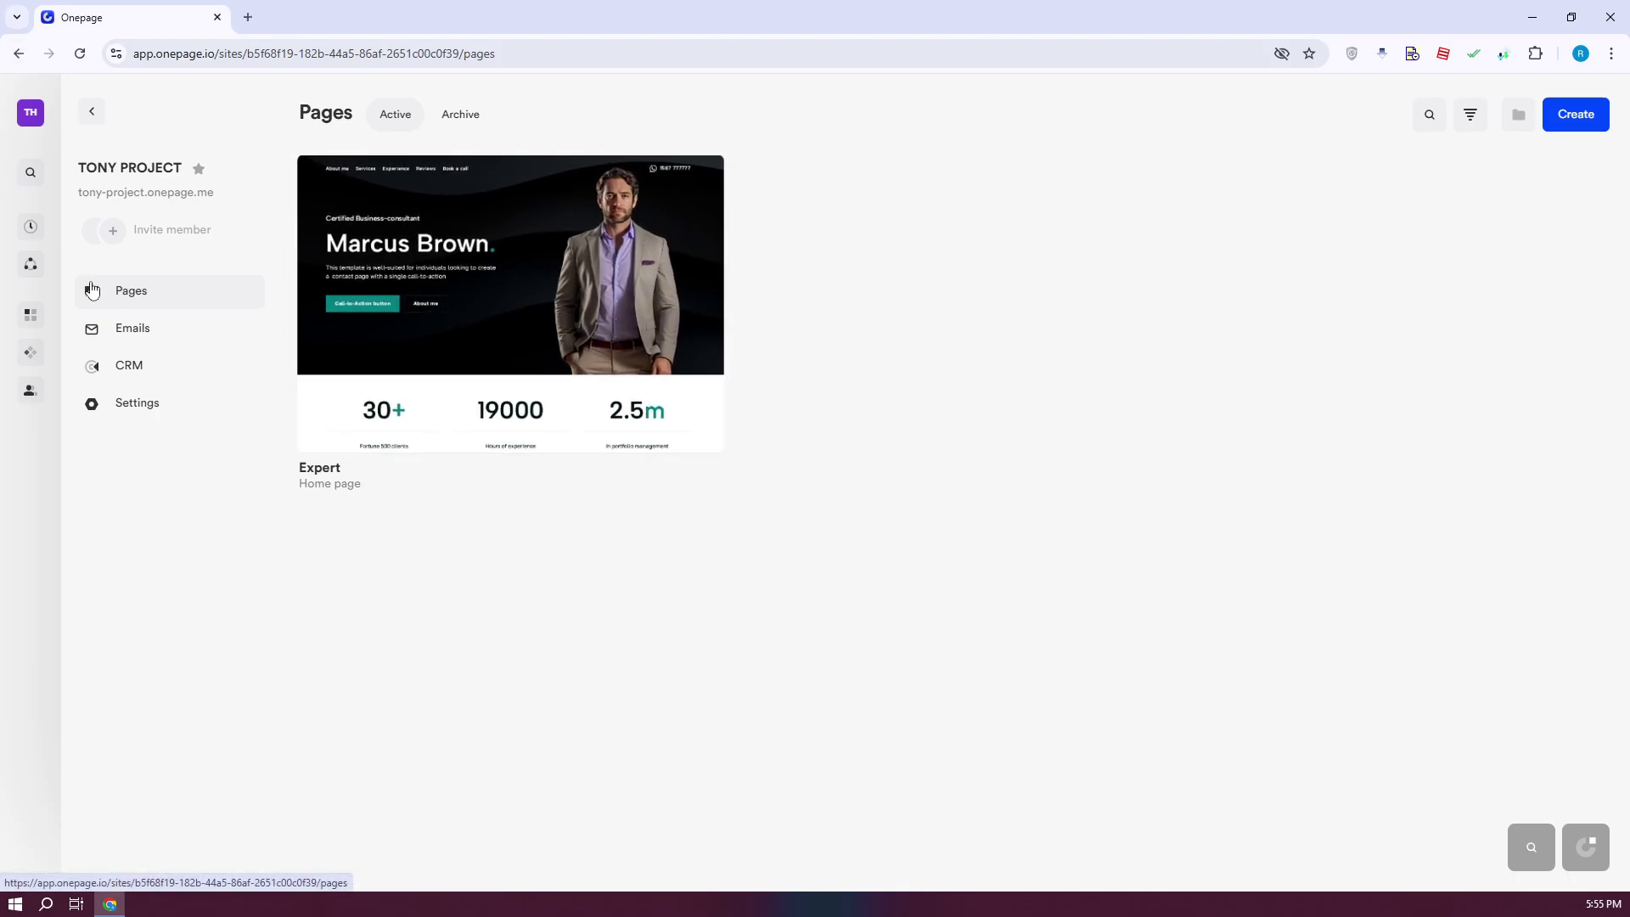
click(18, 56)
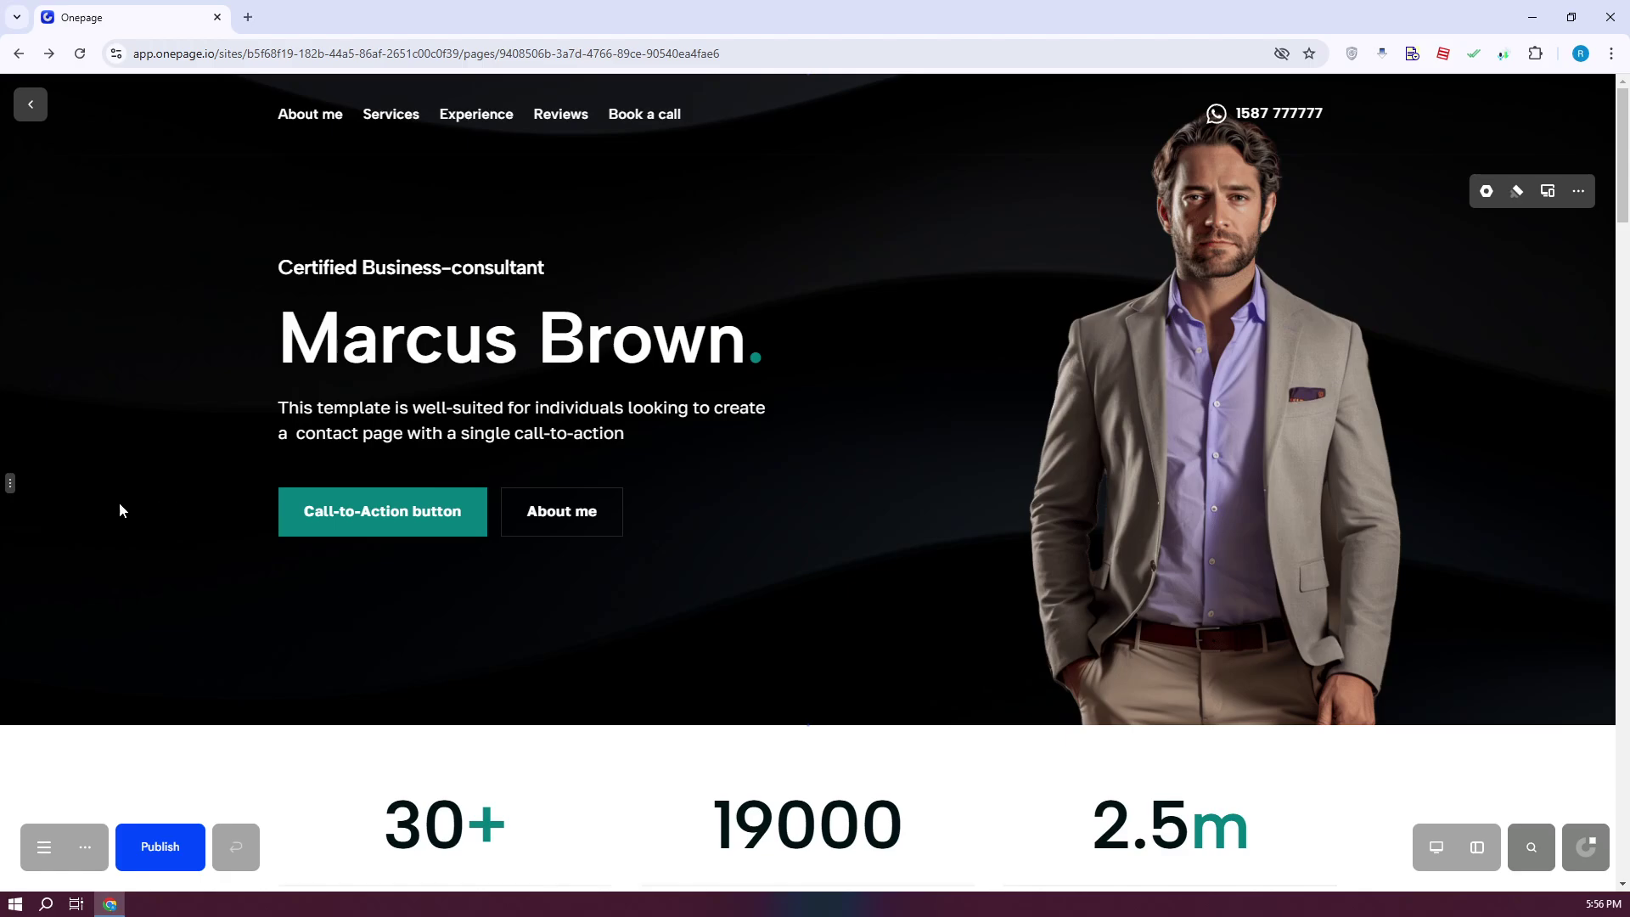
Go through the page's sections from the section list, viewing Menu, Numbers, Story and Partners in turn.
mouse_move(19, 484)
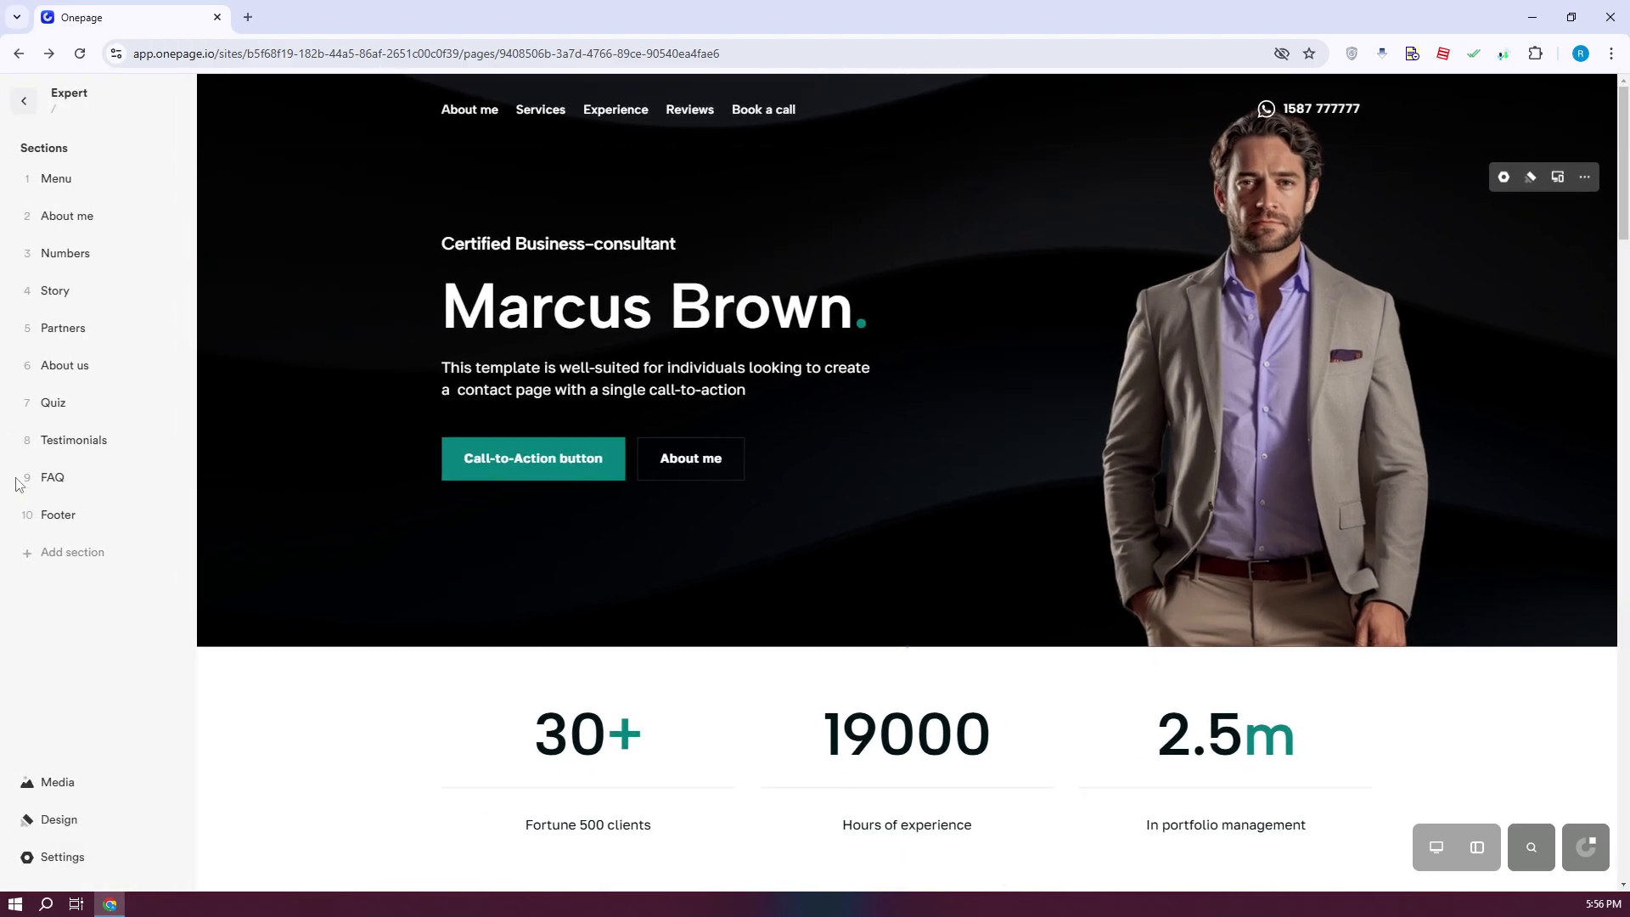
click(68, 181)
mouse_move(2, 254)
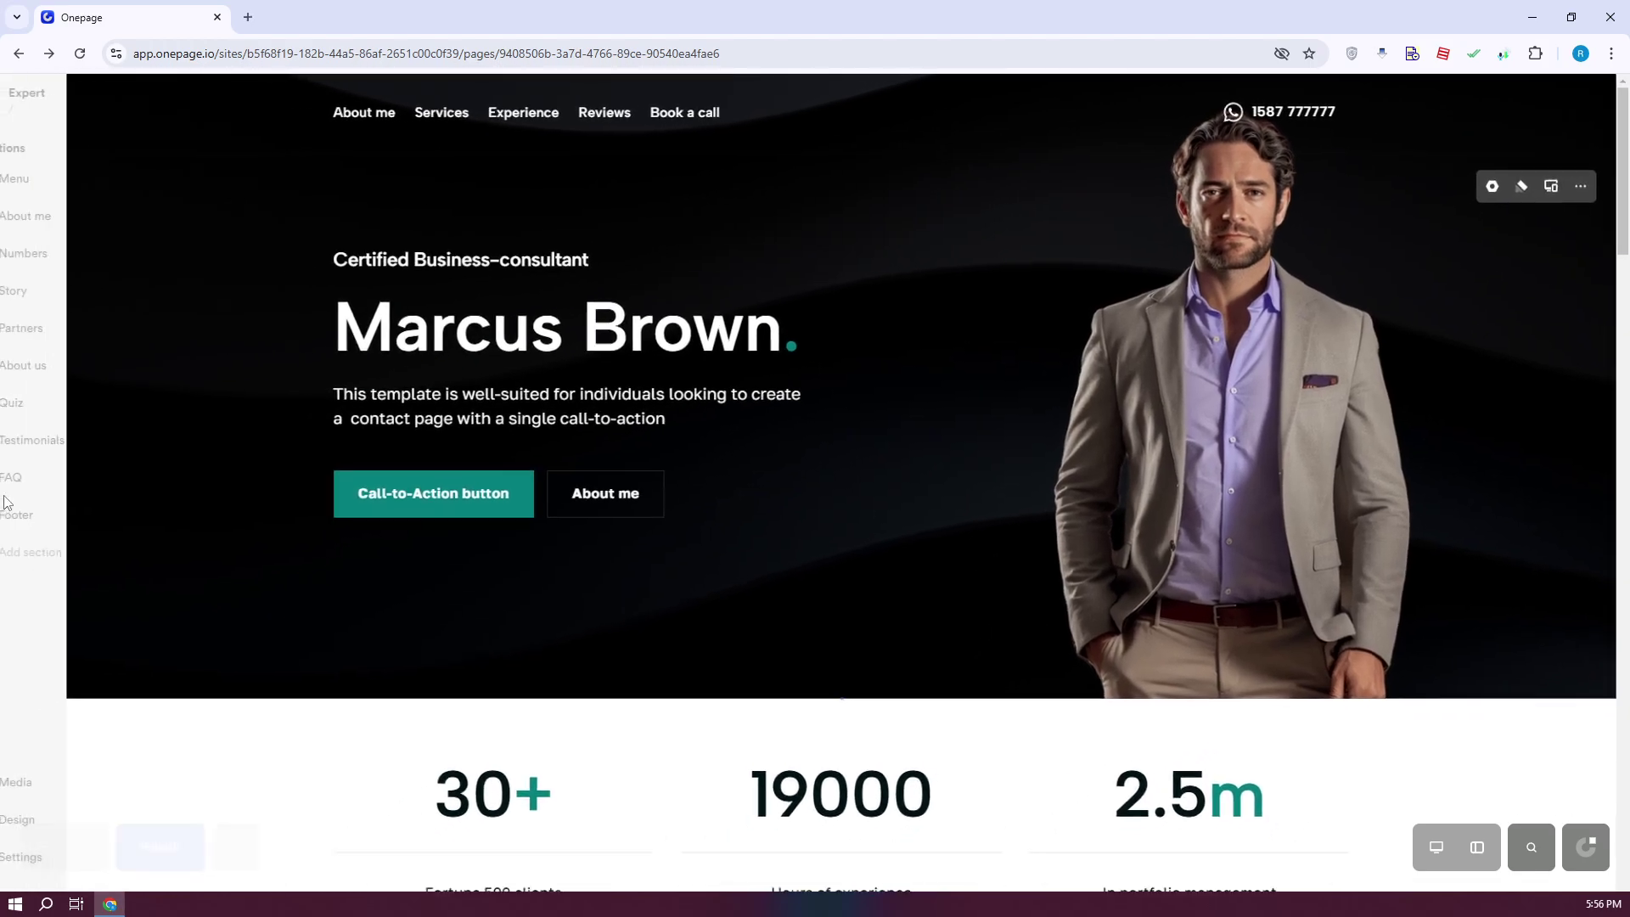
click(77, 194)
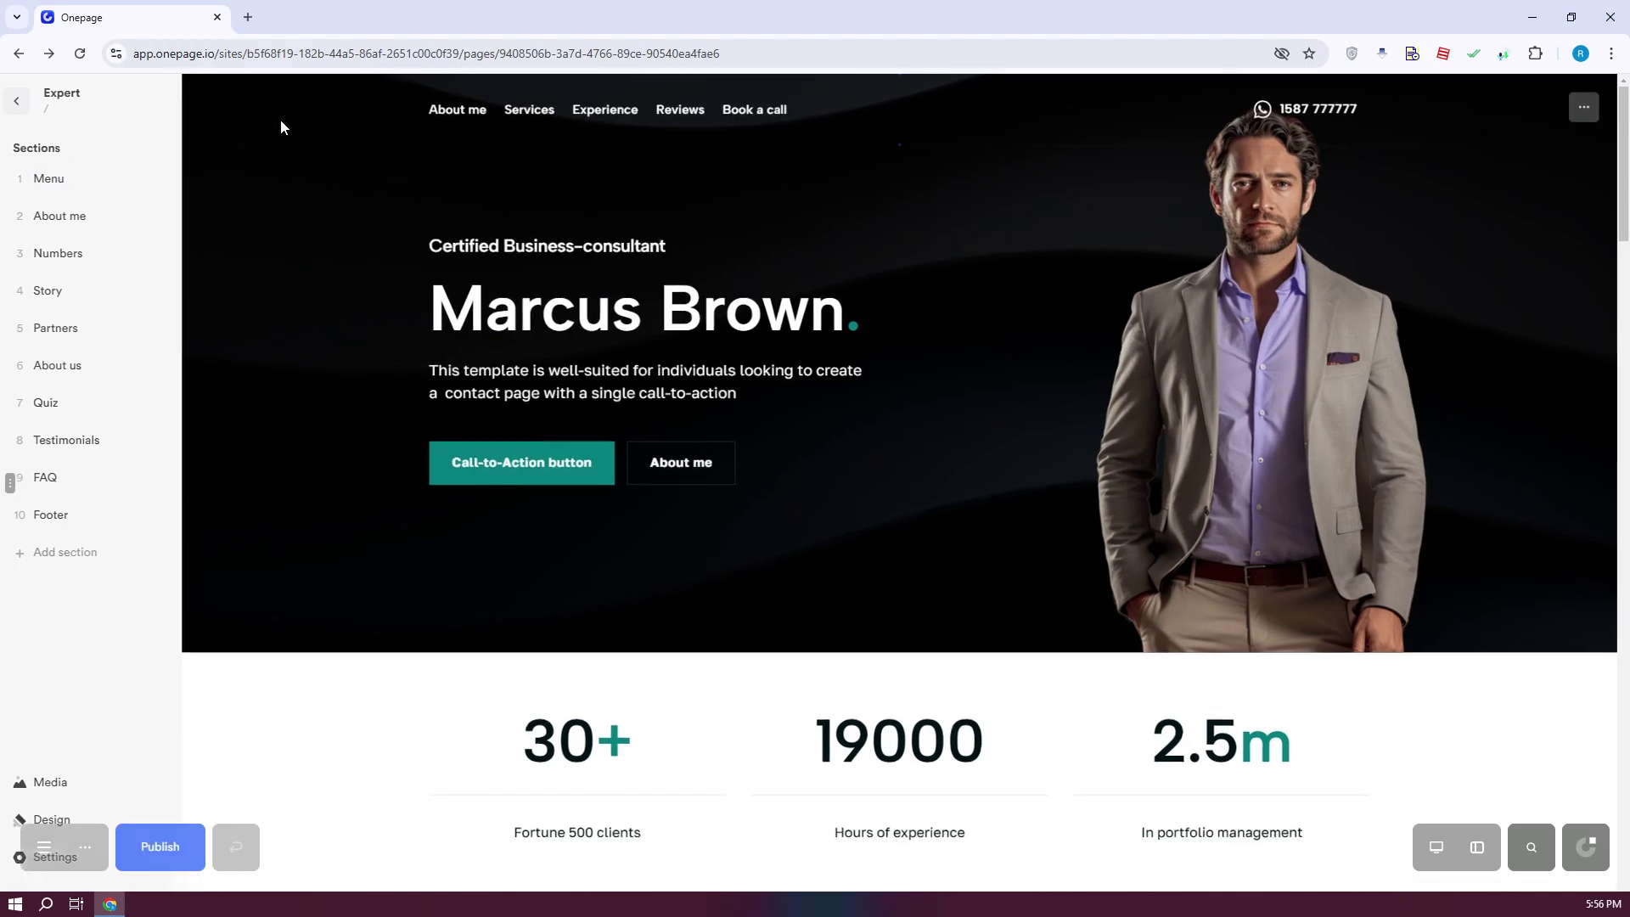
mouse_move(4, 353)
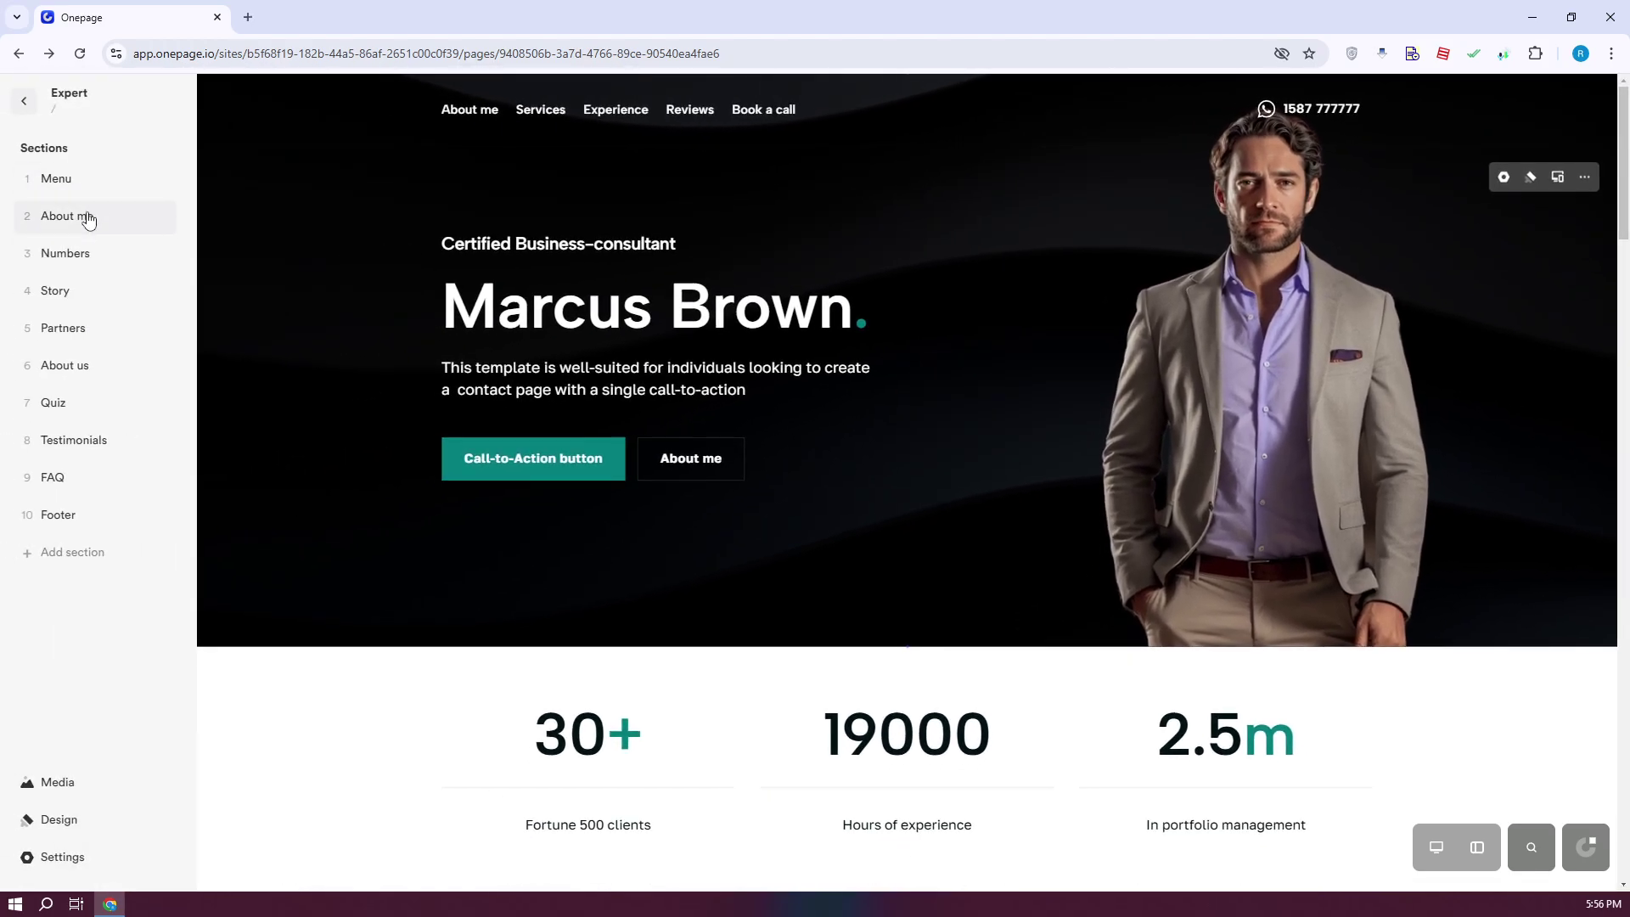
click(51, 255)
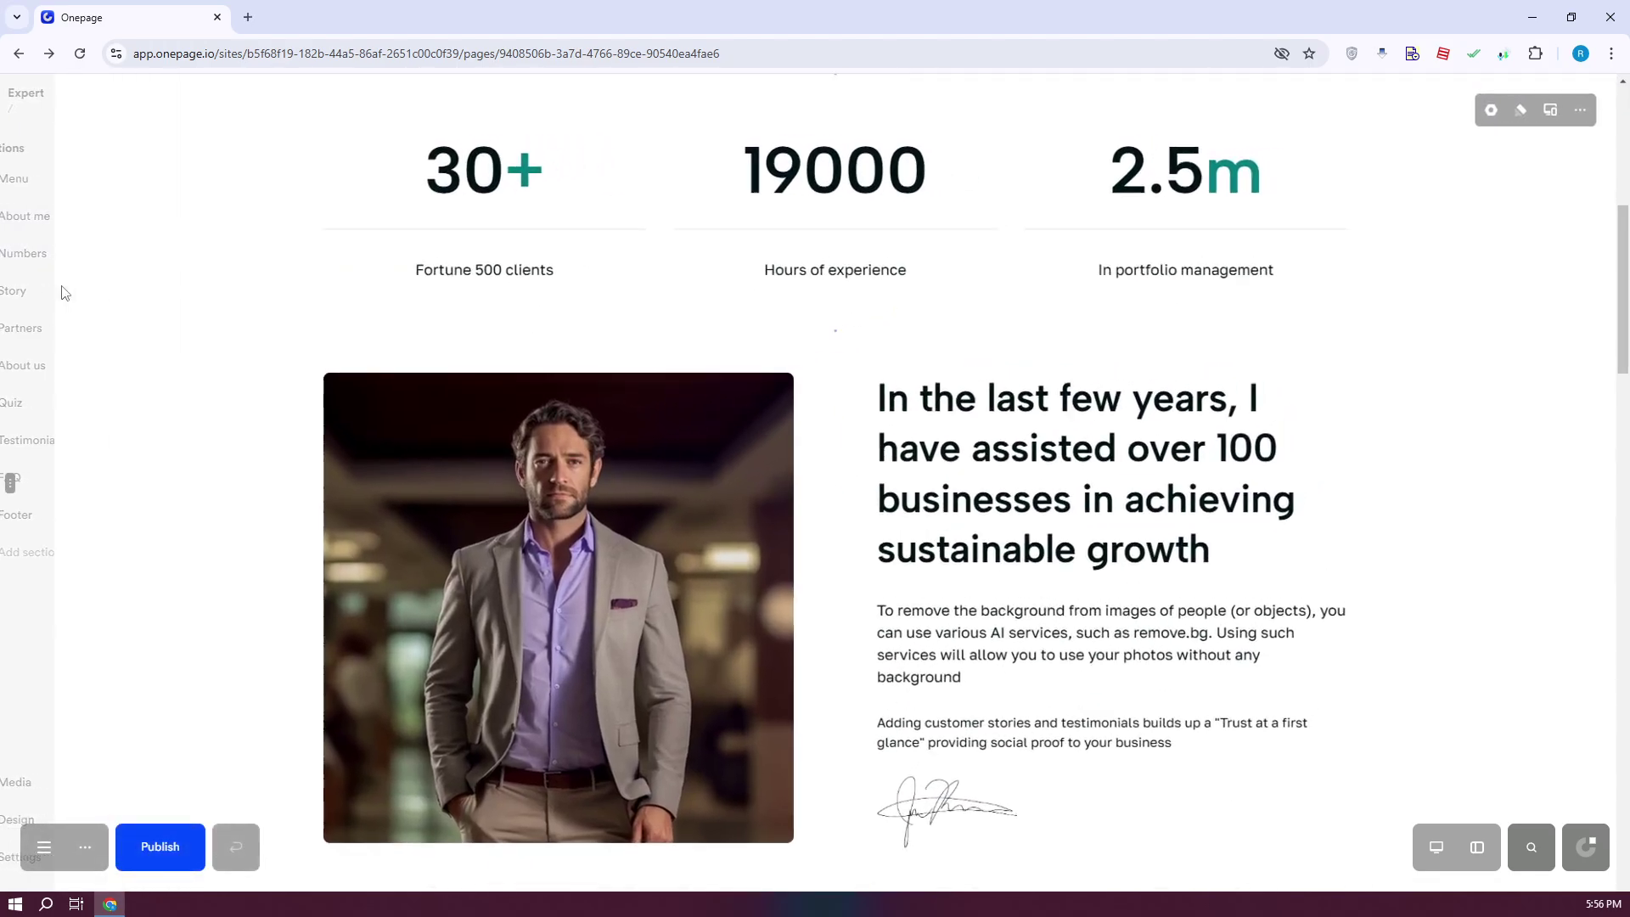
mouse_move(5, 312)
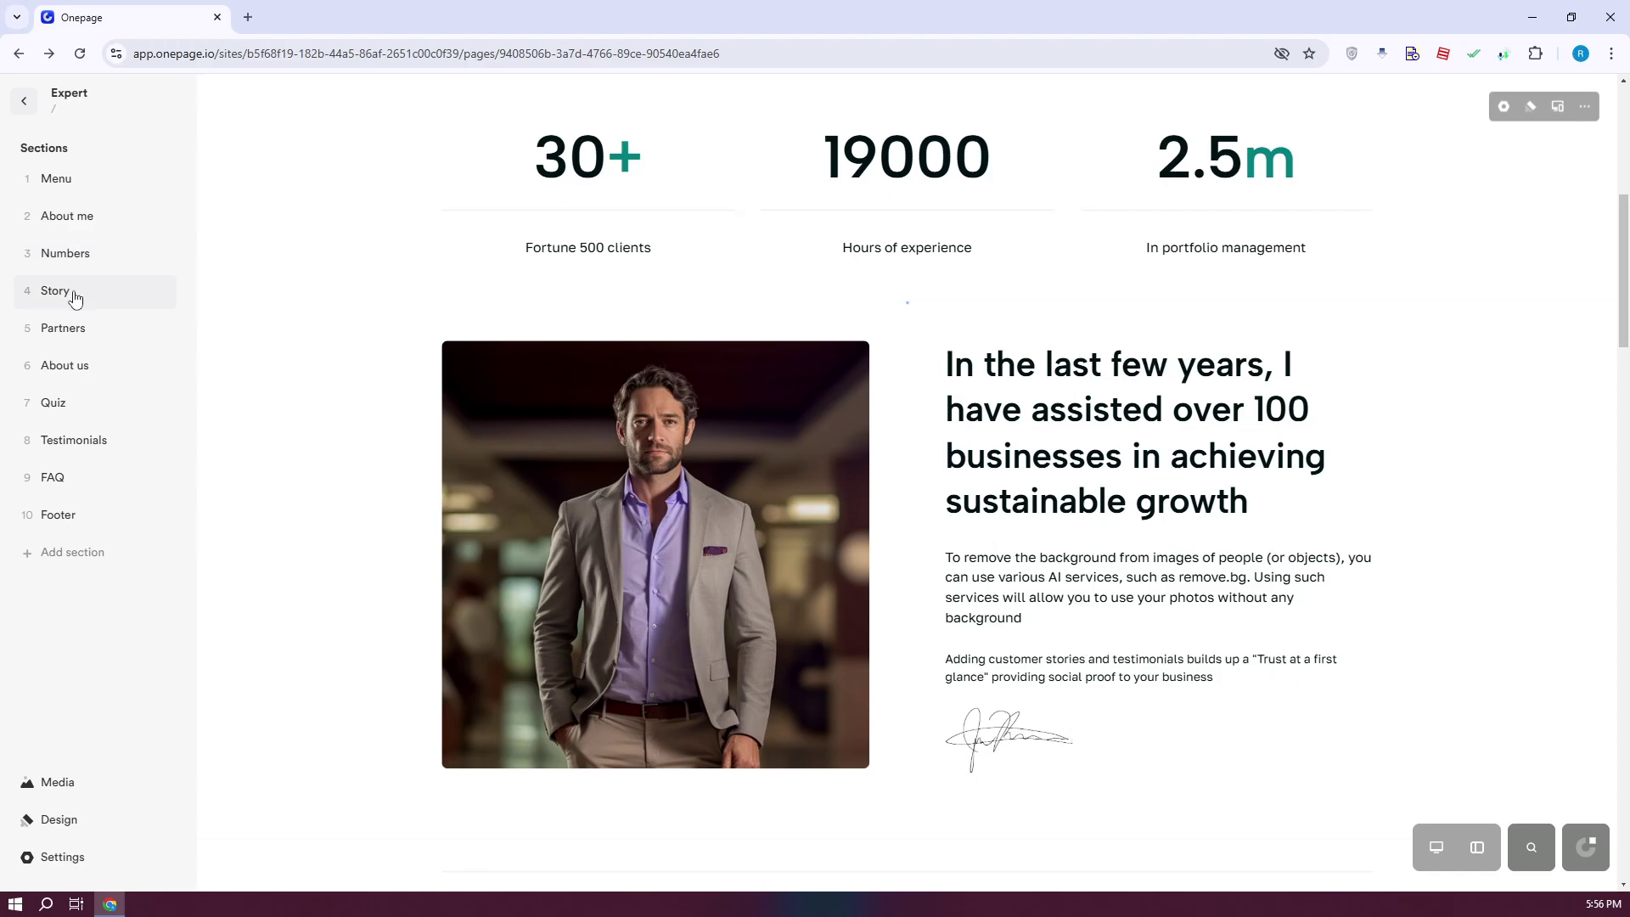
click(73, 297)
click(59, 329)
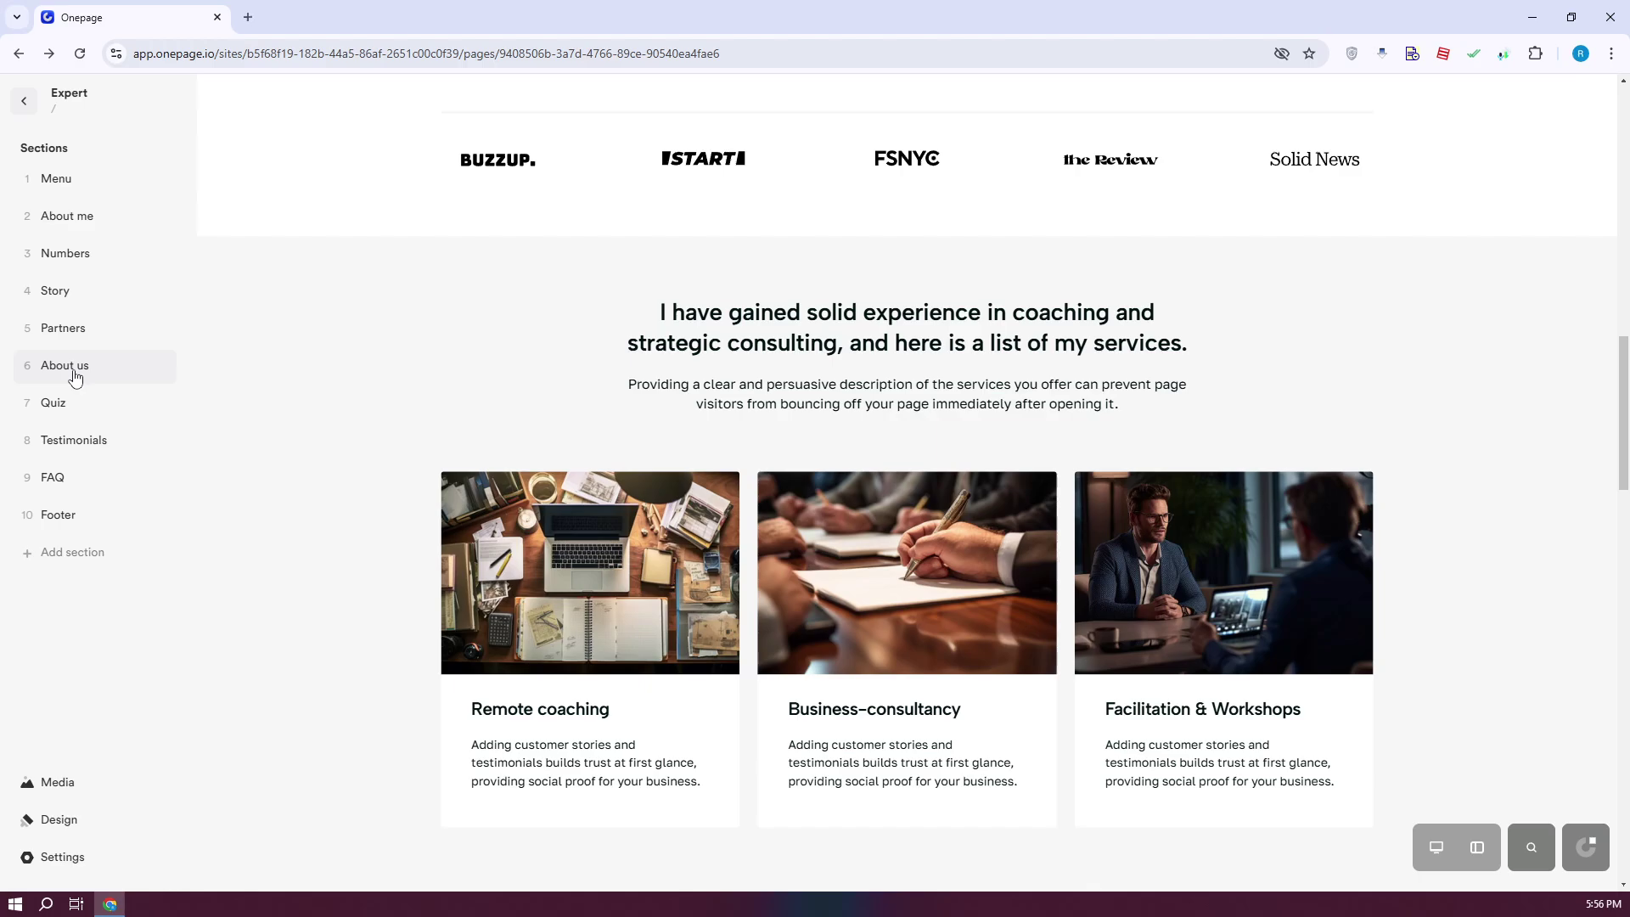
Examine the section categories available for adding a new section, and look over the media library's upload and folder options.
click(68, 552)
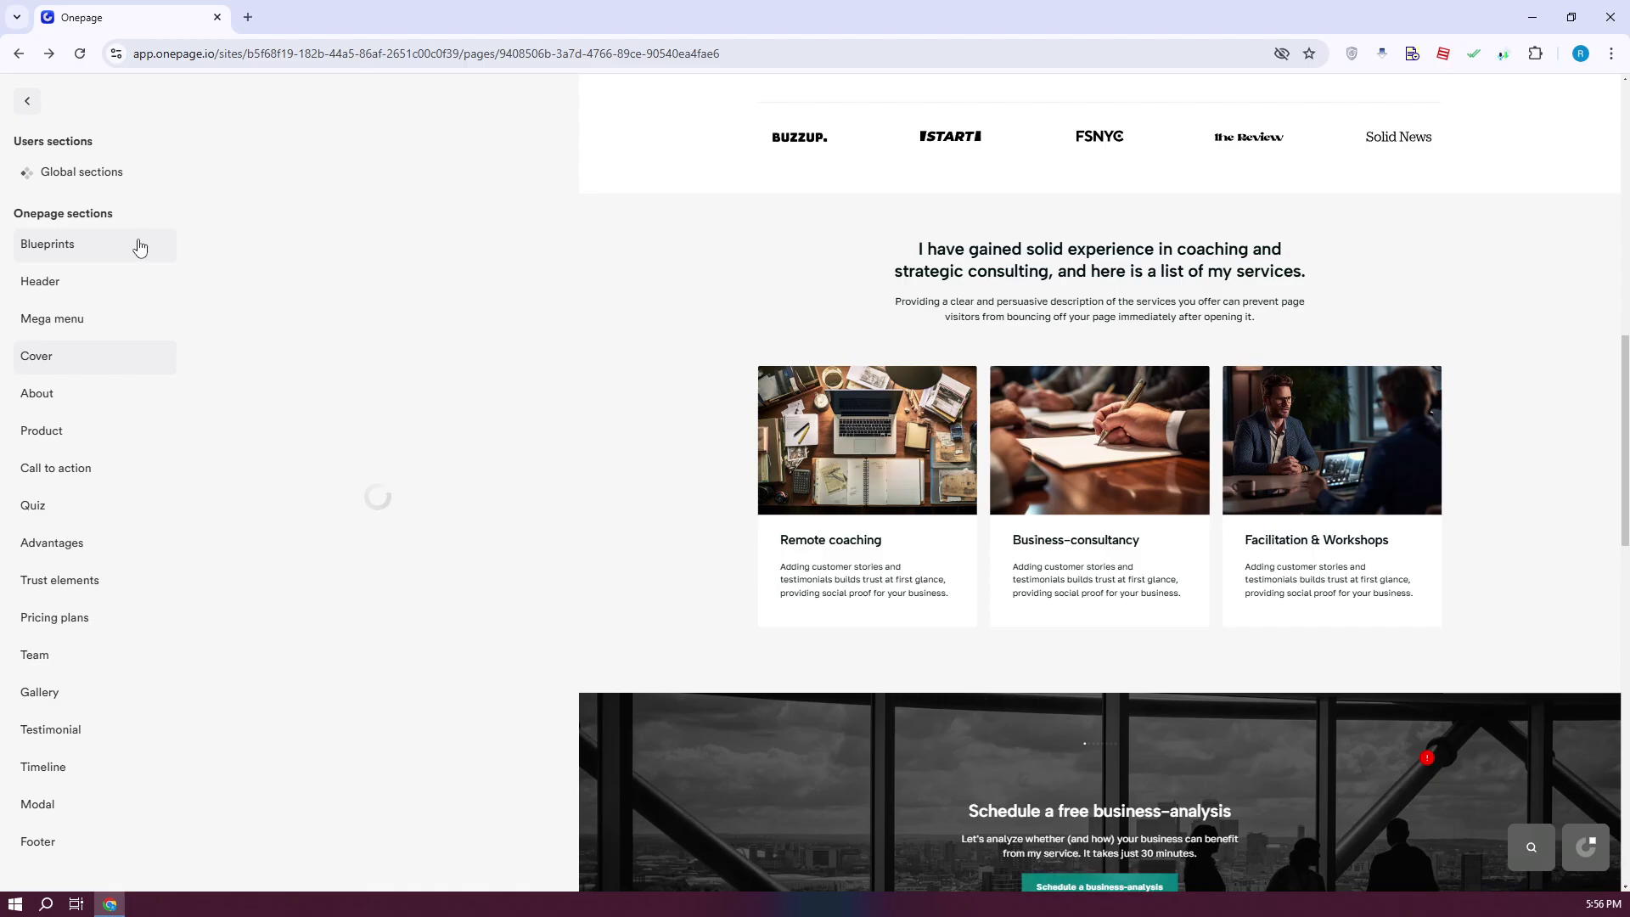
click(629, 356)
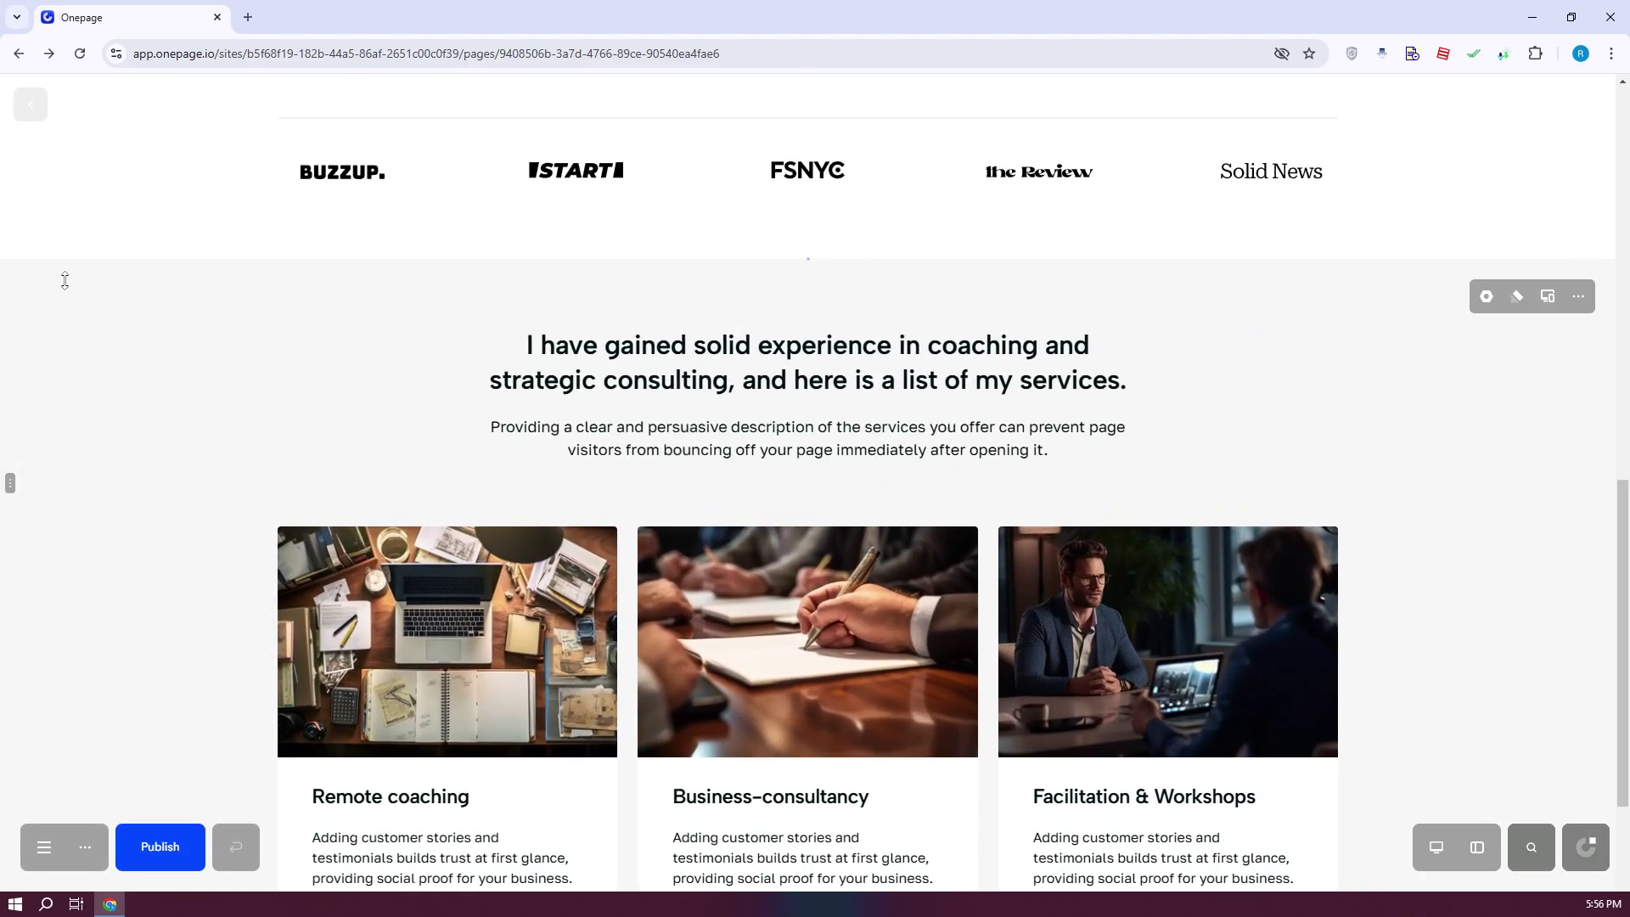
mouse_move(18, 514)
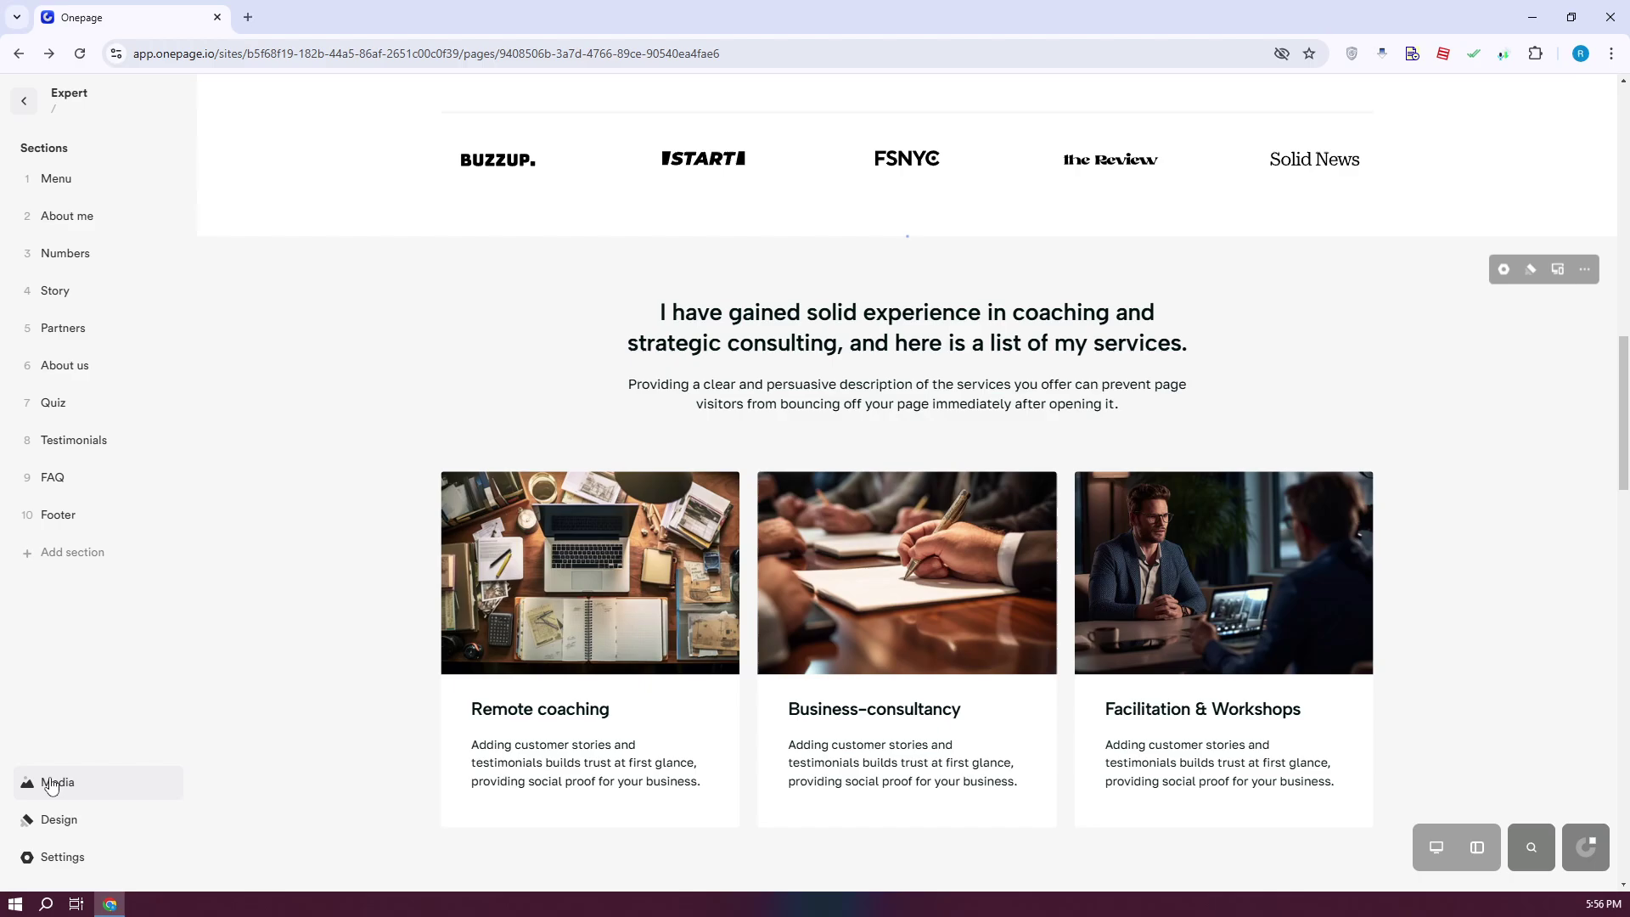
click(51, 782)
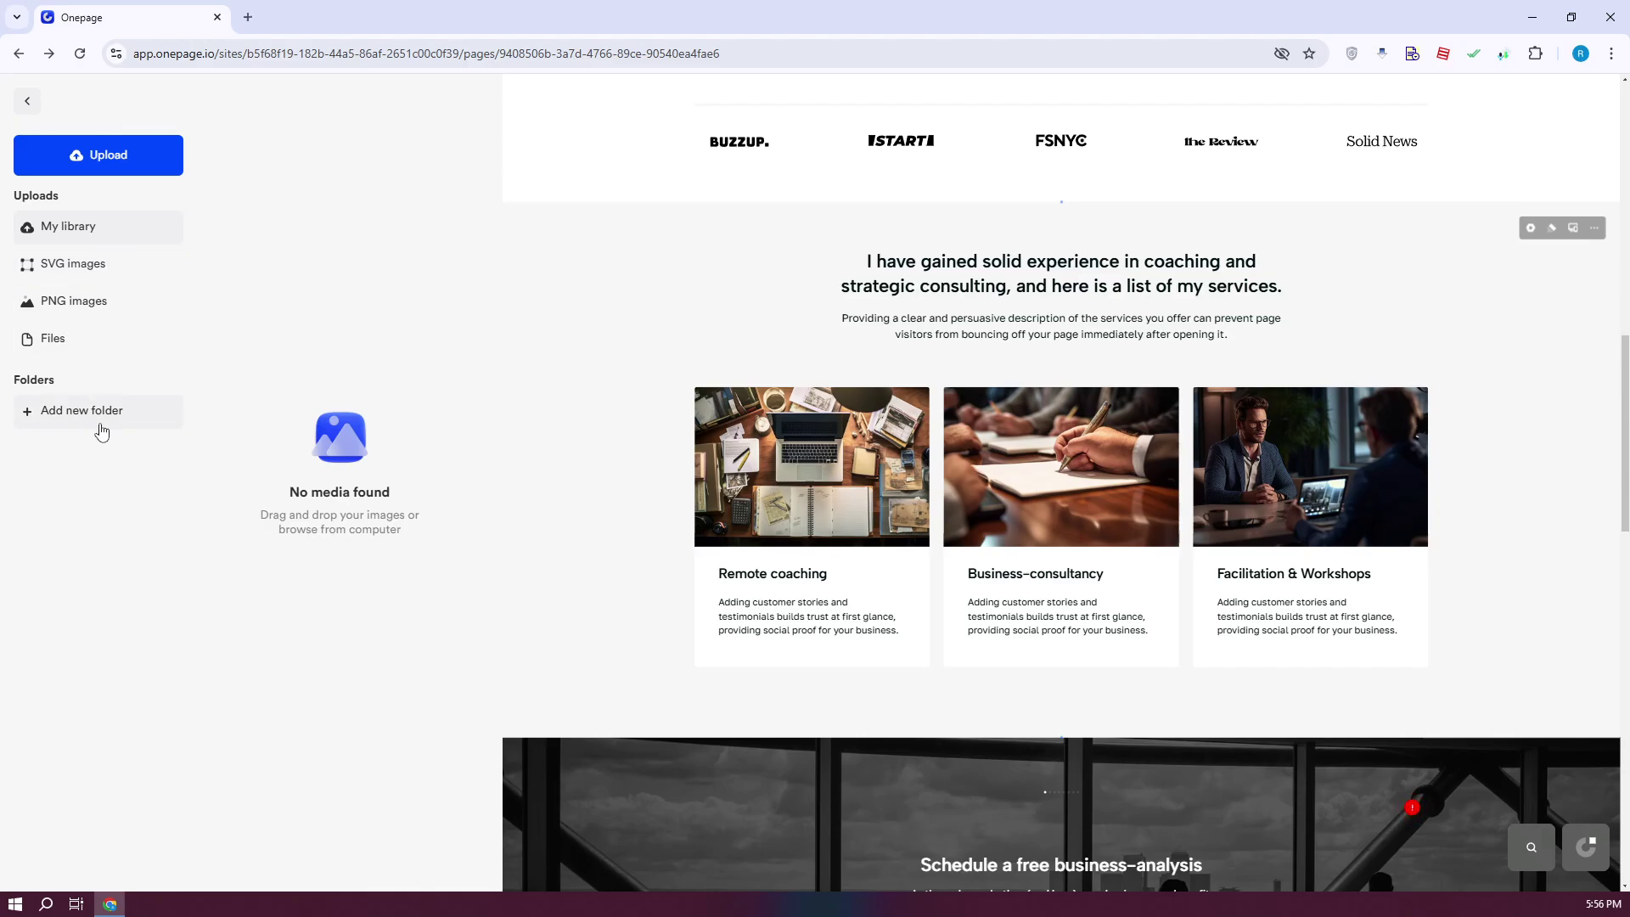
click(27, 101)
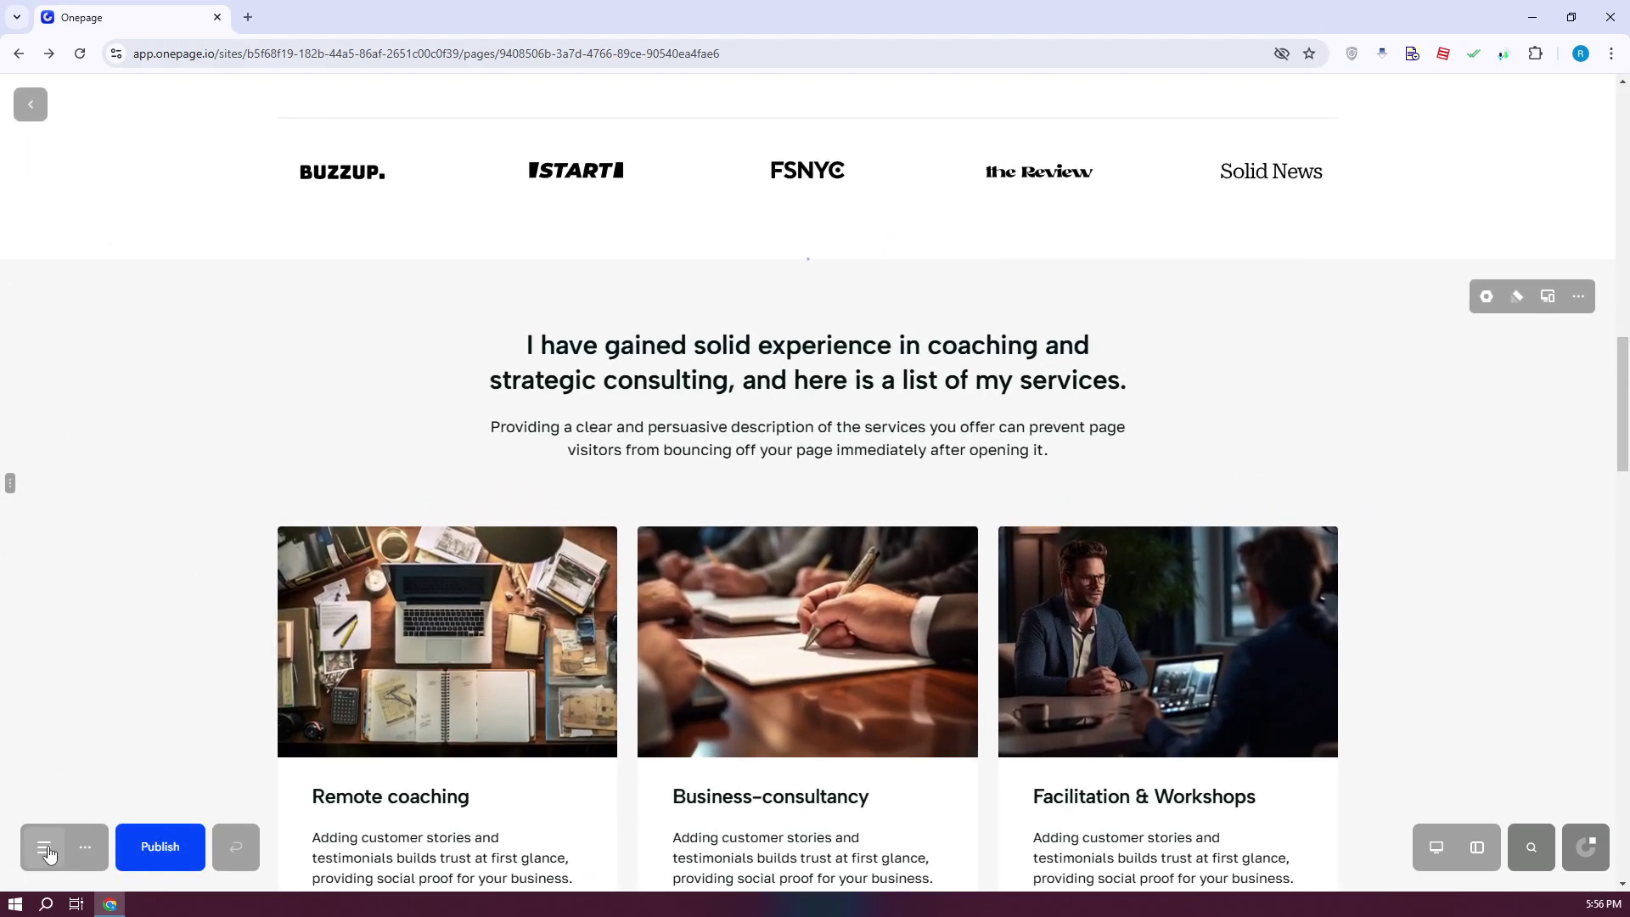
Review the compact lists of sections and pages, and check the media library once more.
click(45, 847)
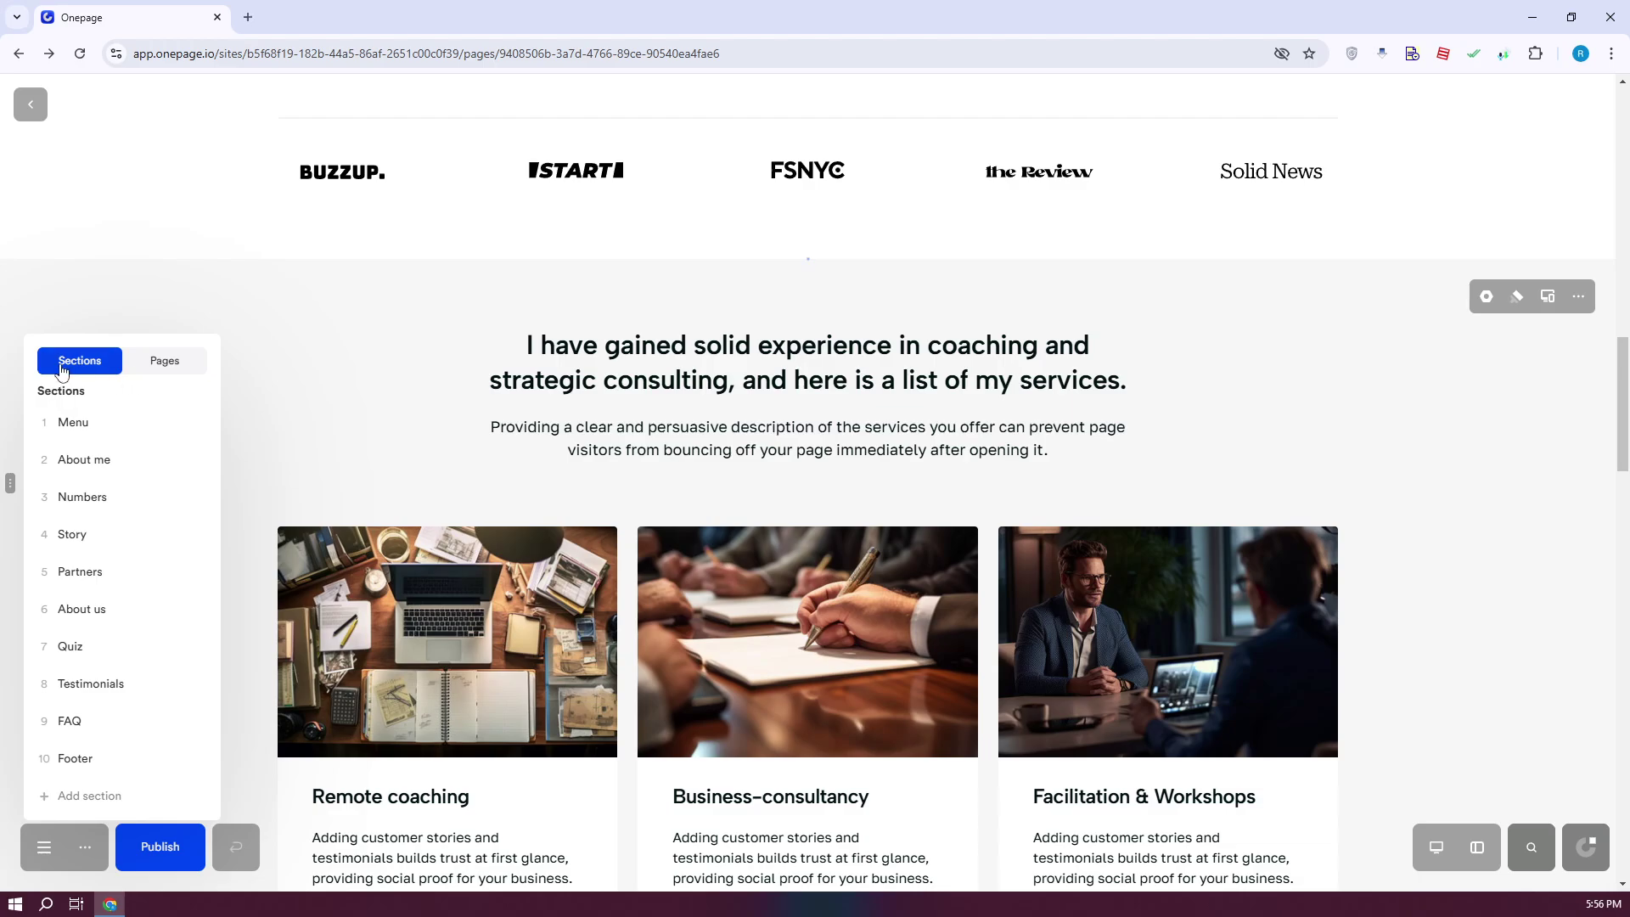
click(153, 363)
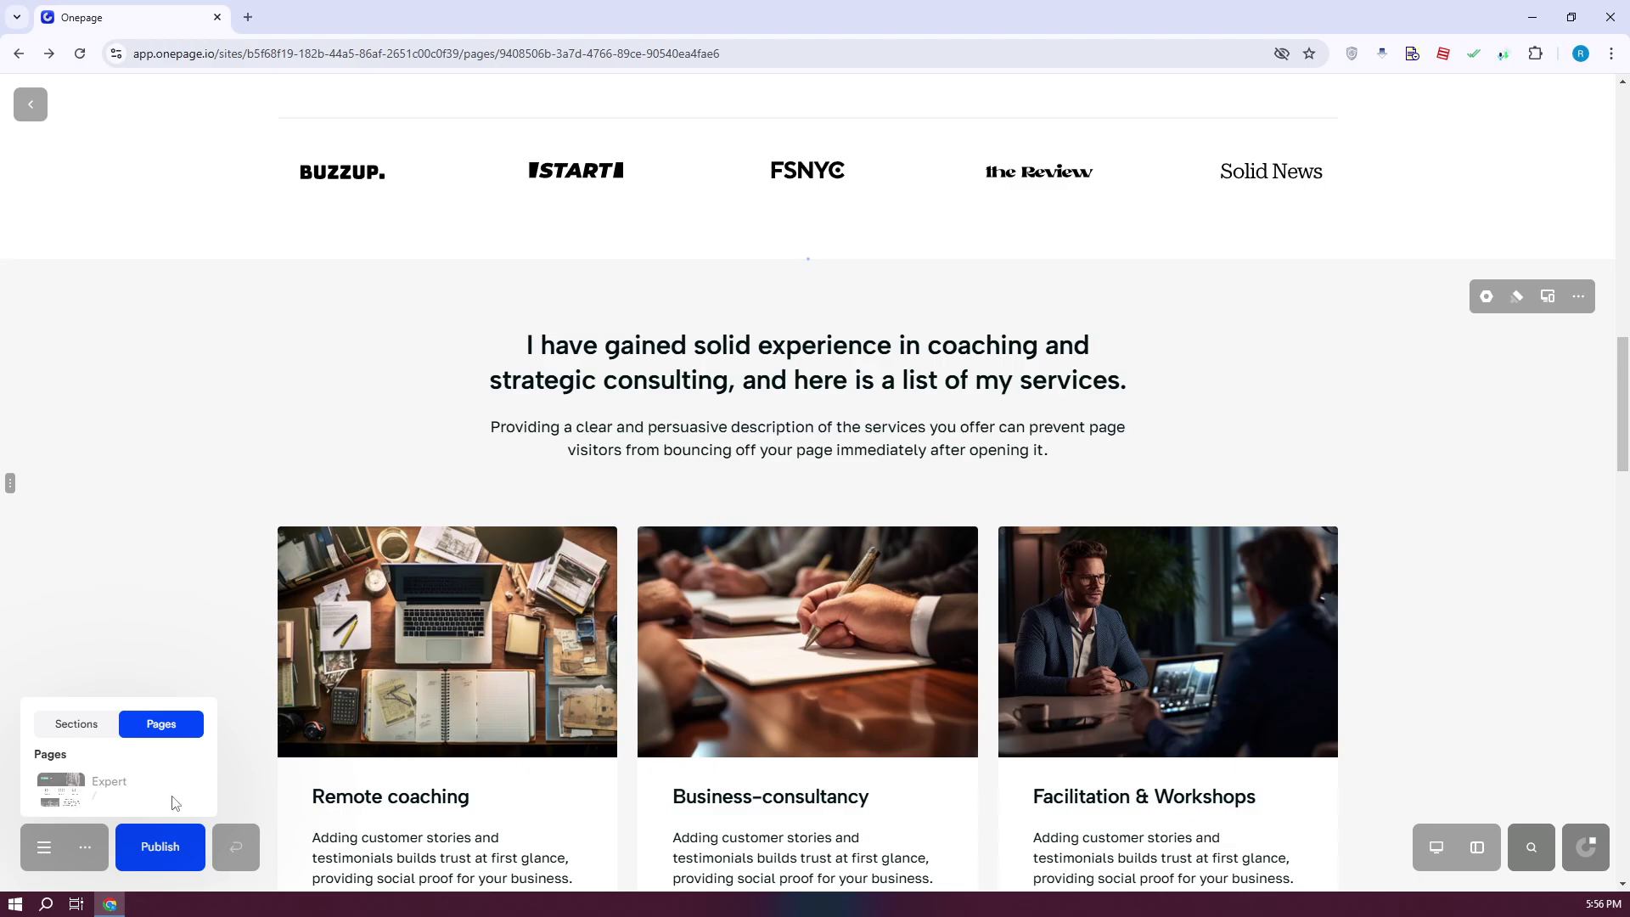
click(90, 847)
click(85, 847)
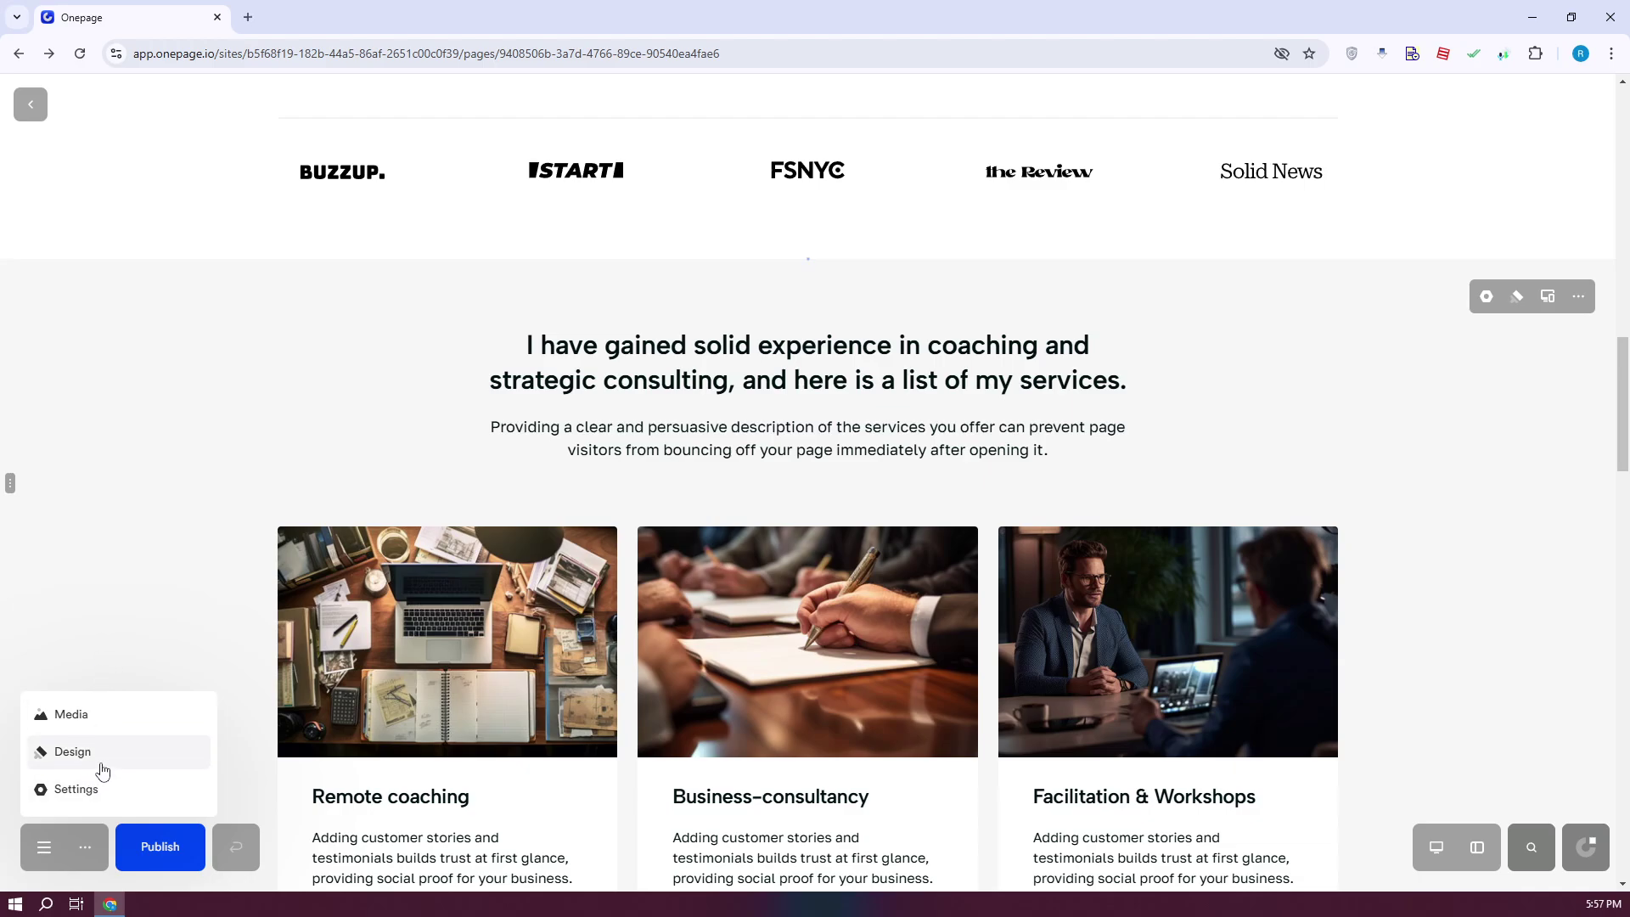
click(82, 728)
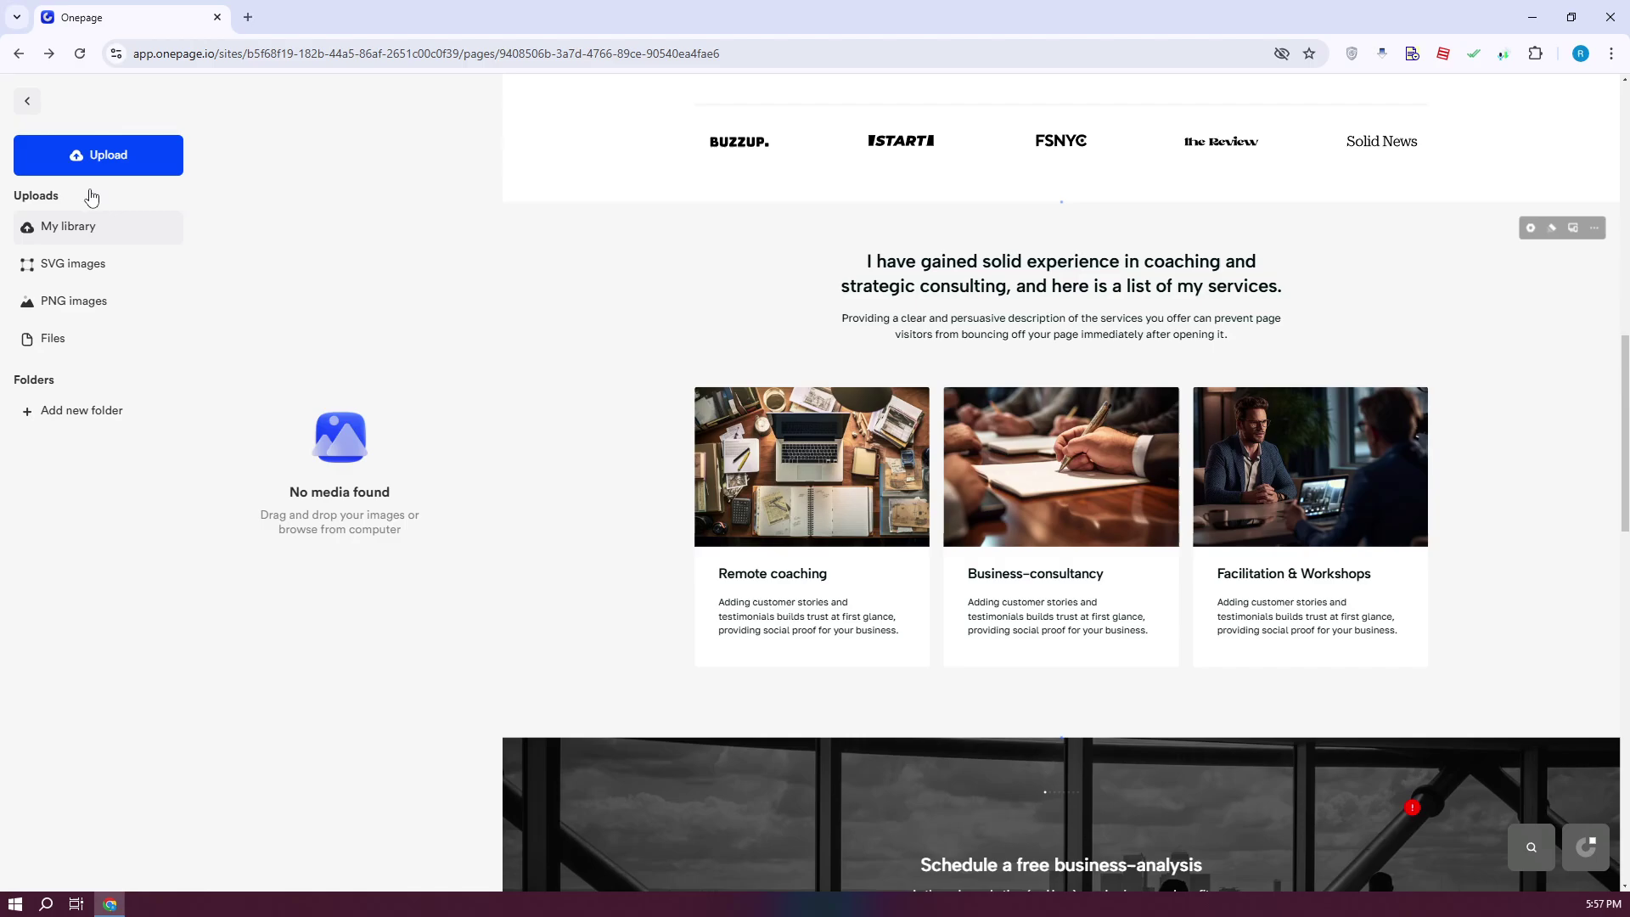
click(27, 101)
Examine the page's design options for color palettes, typography font pairs, button styles and form styles, and return to the page.
click(91, 836)
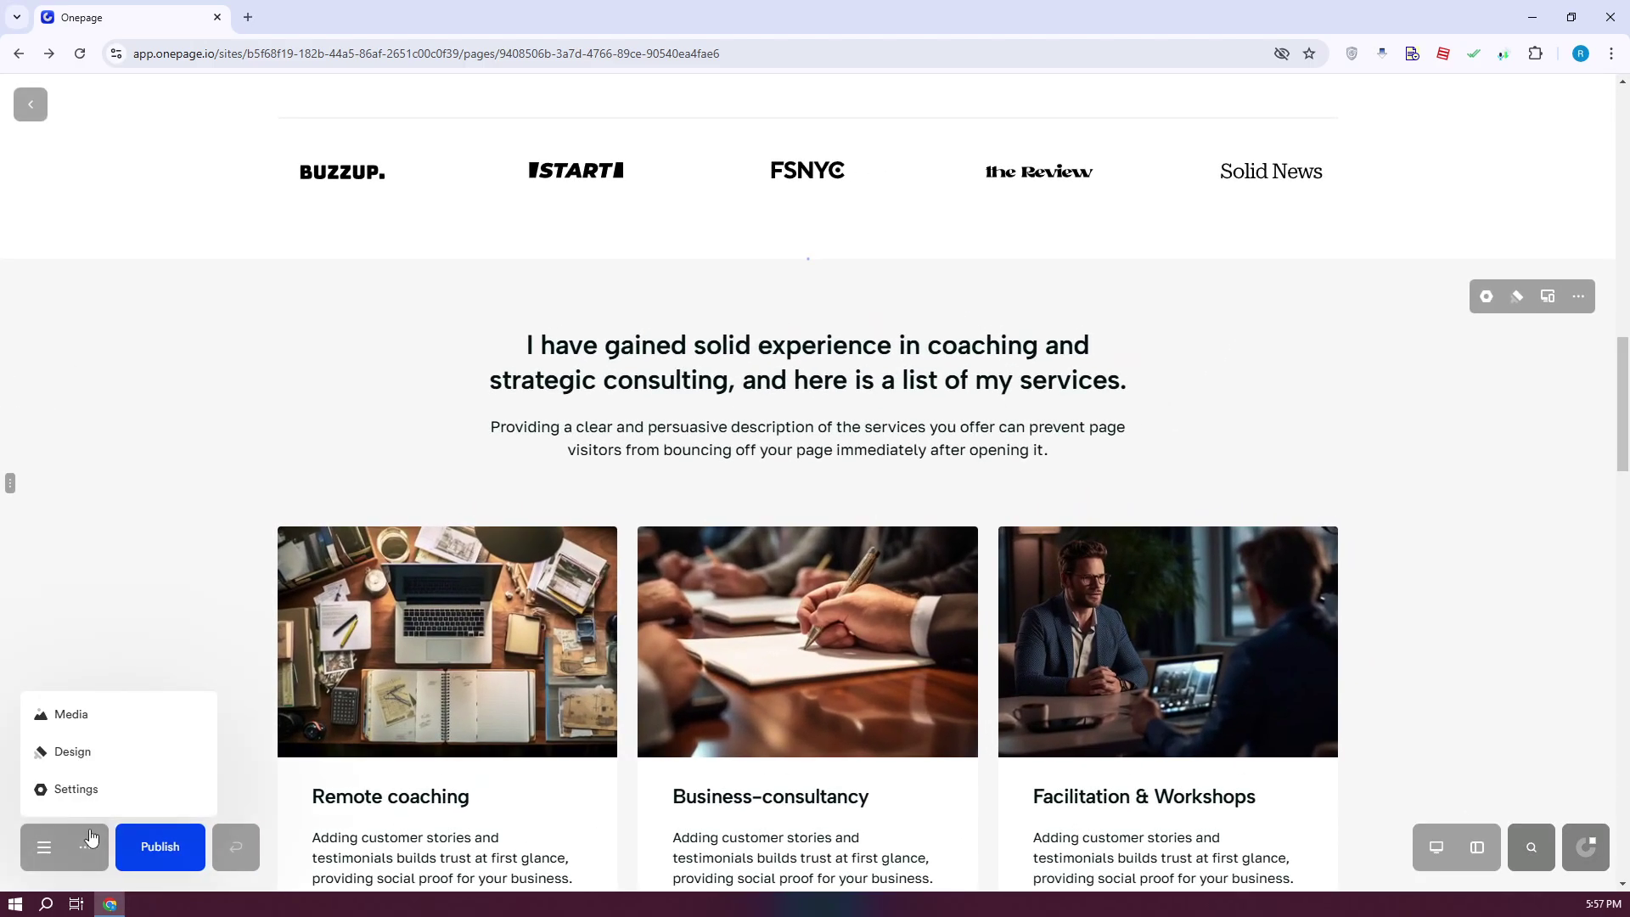
click(83, 752)
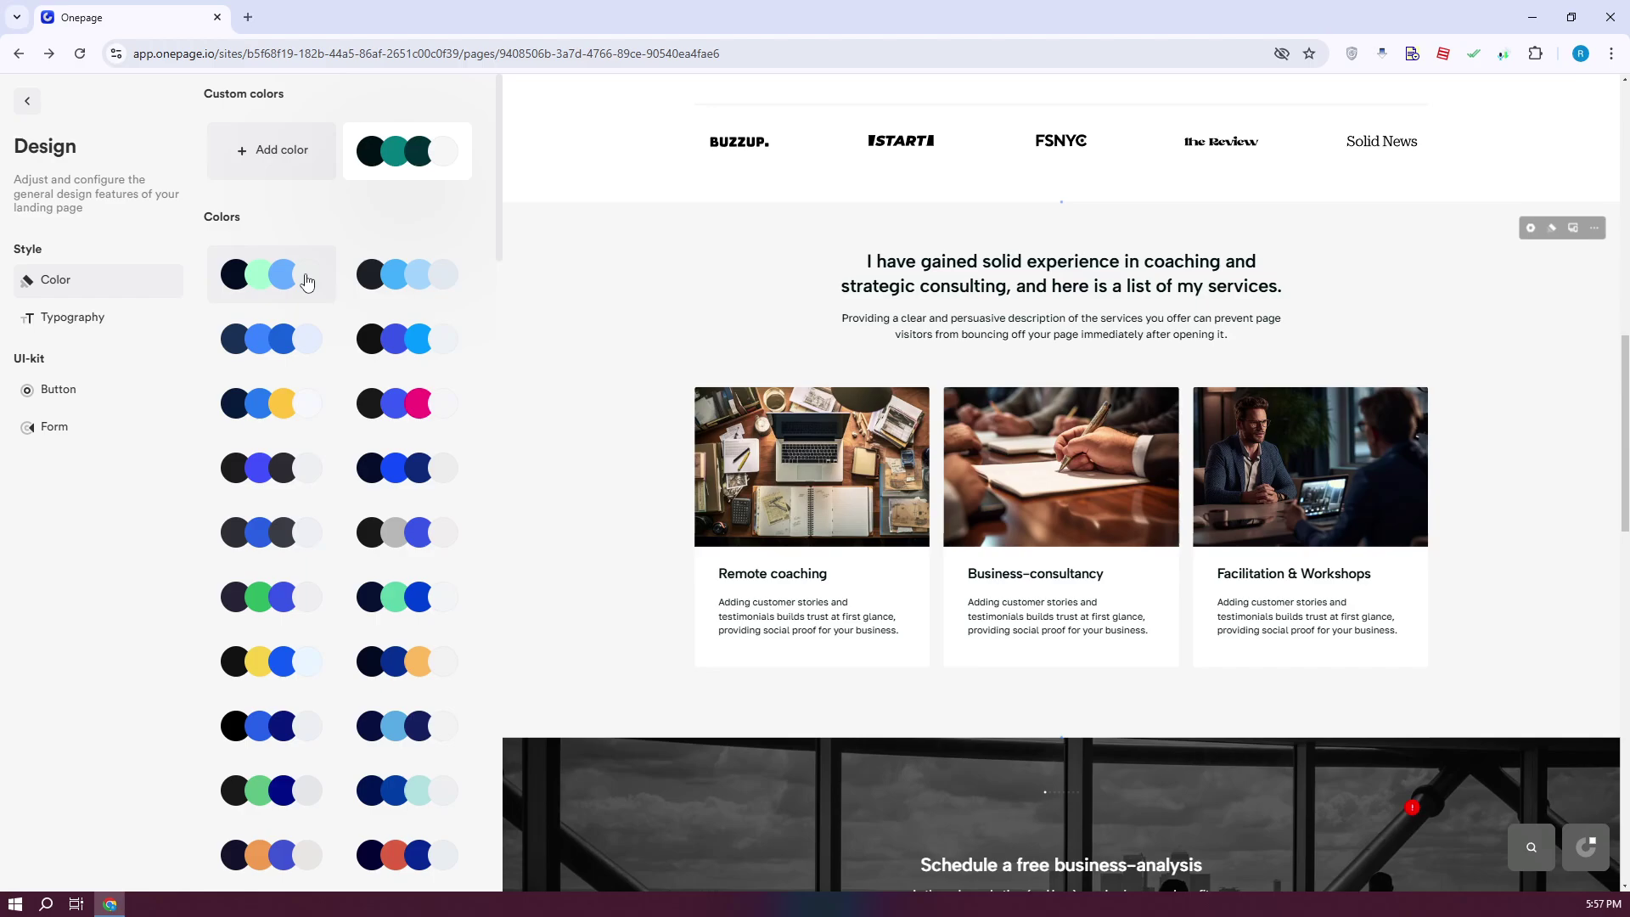
click(56, 326)
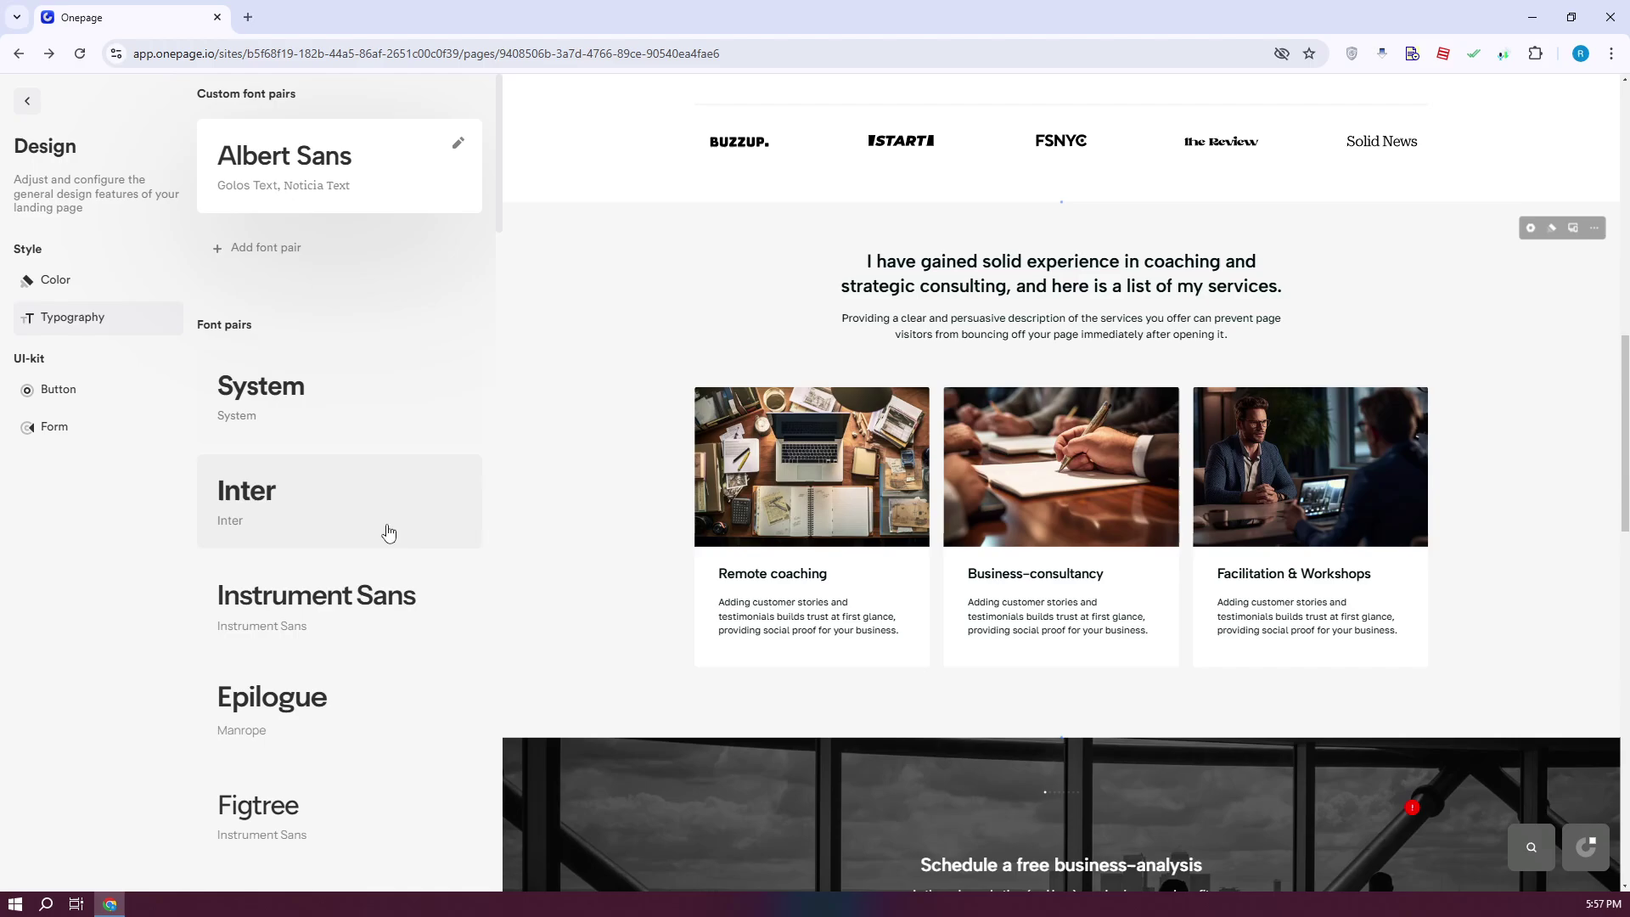
click(79, 400)
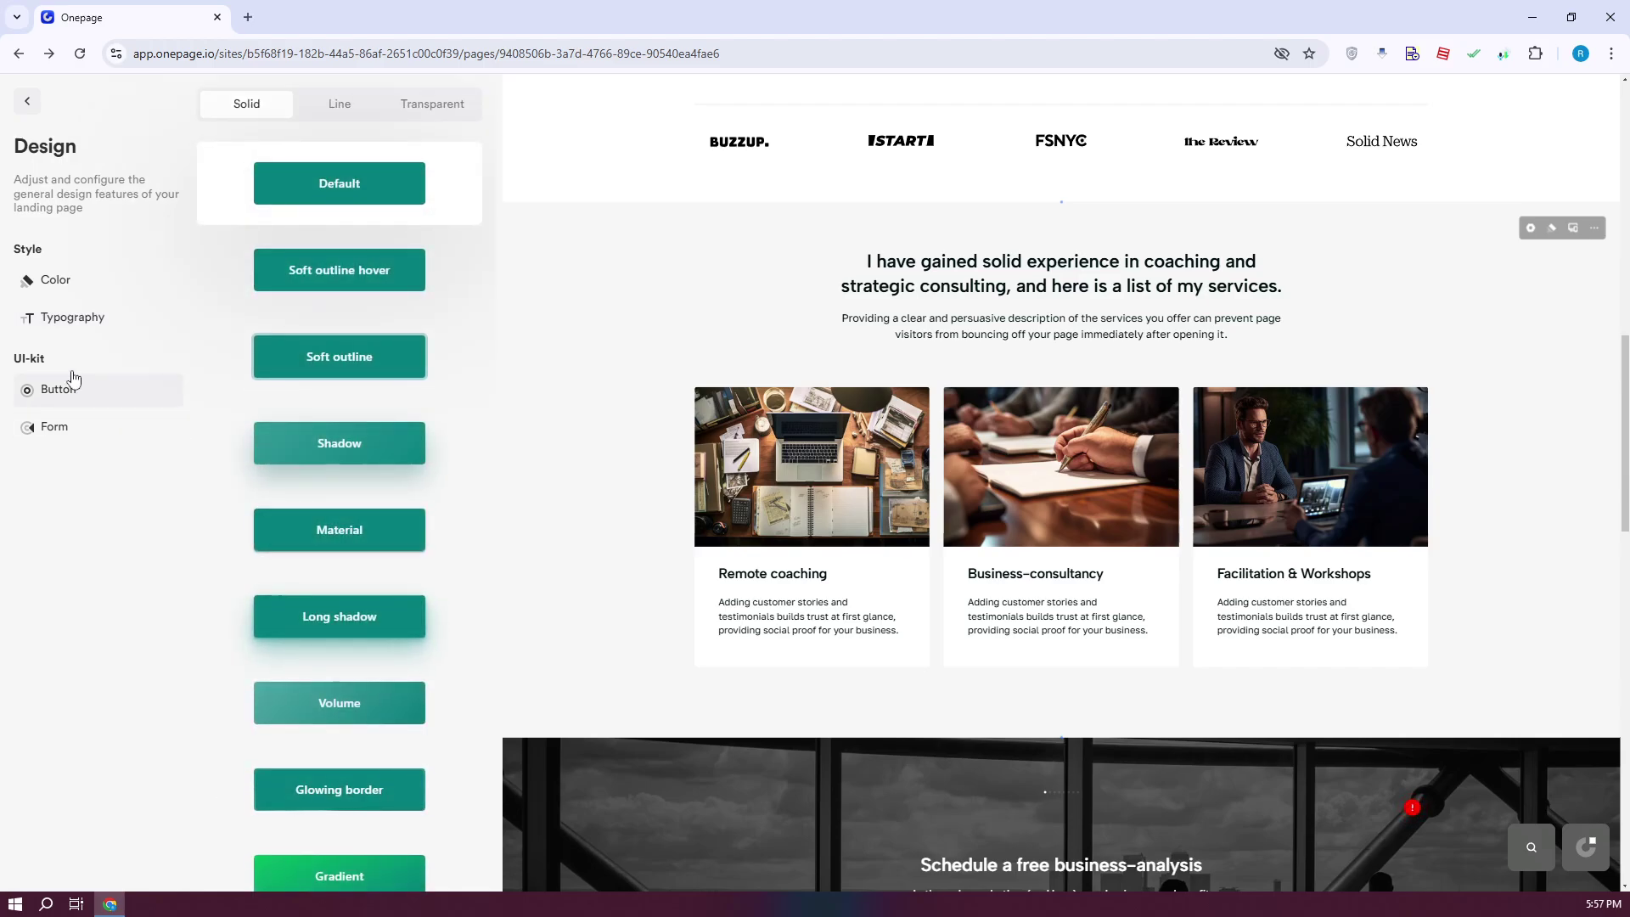
click(89, 426)
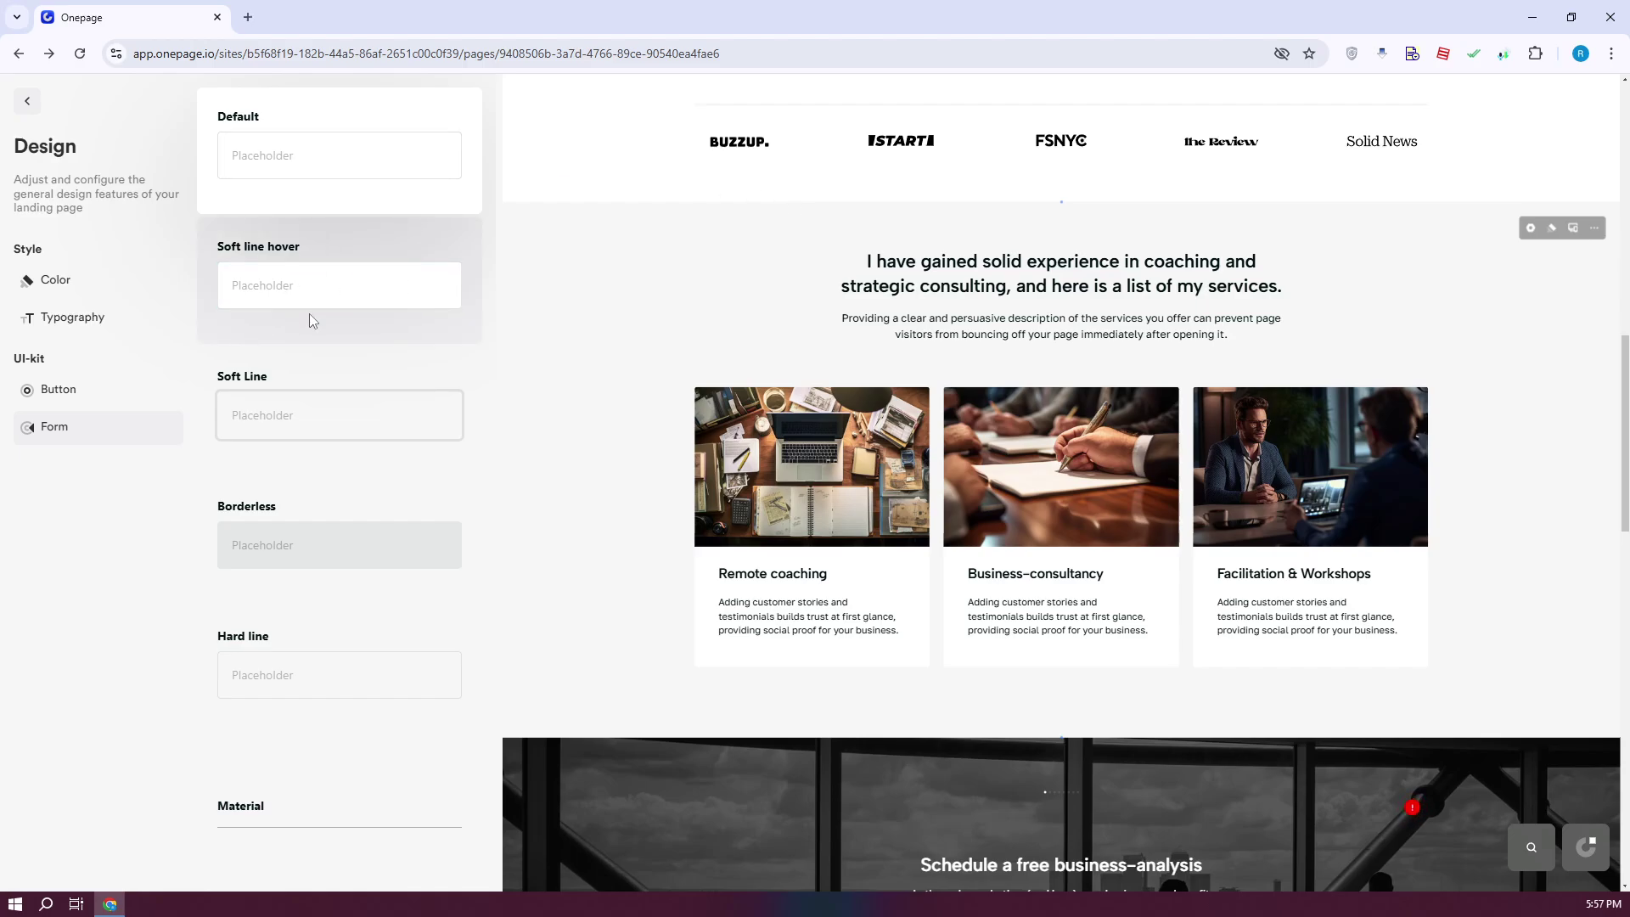
click(29, 105)
click(81, 857)
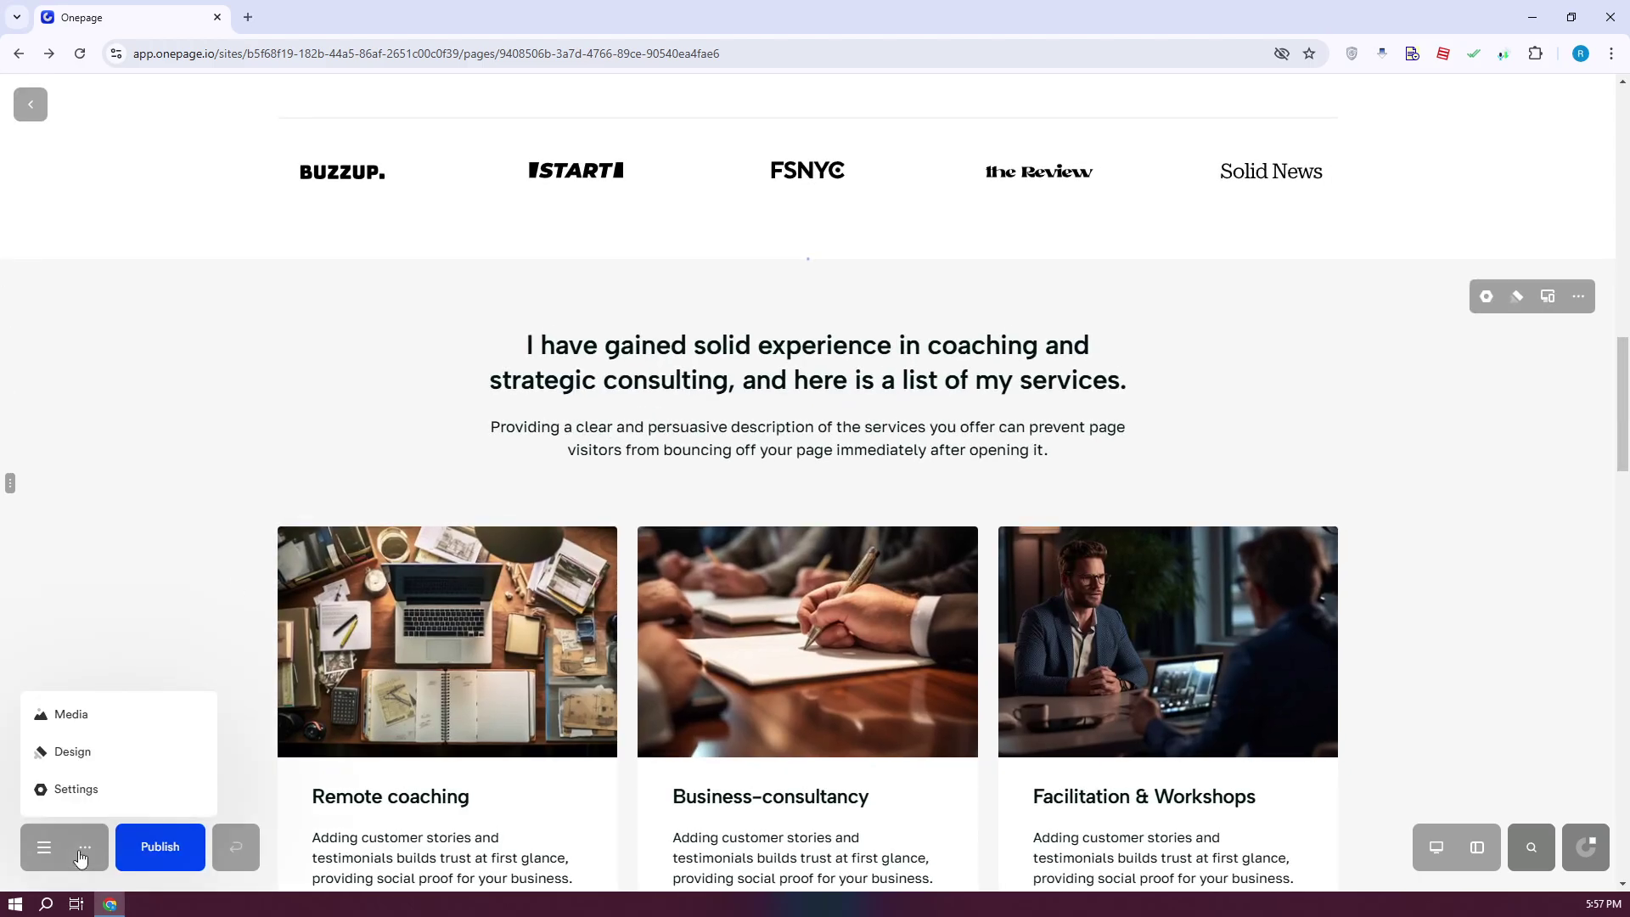
click(111, 578)
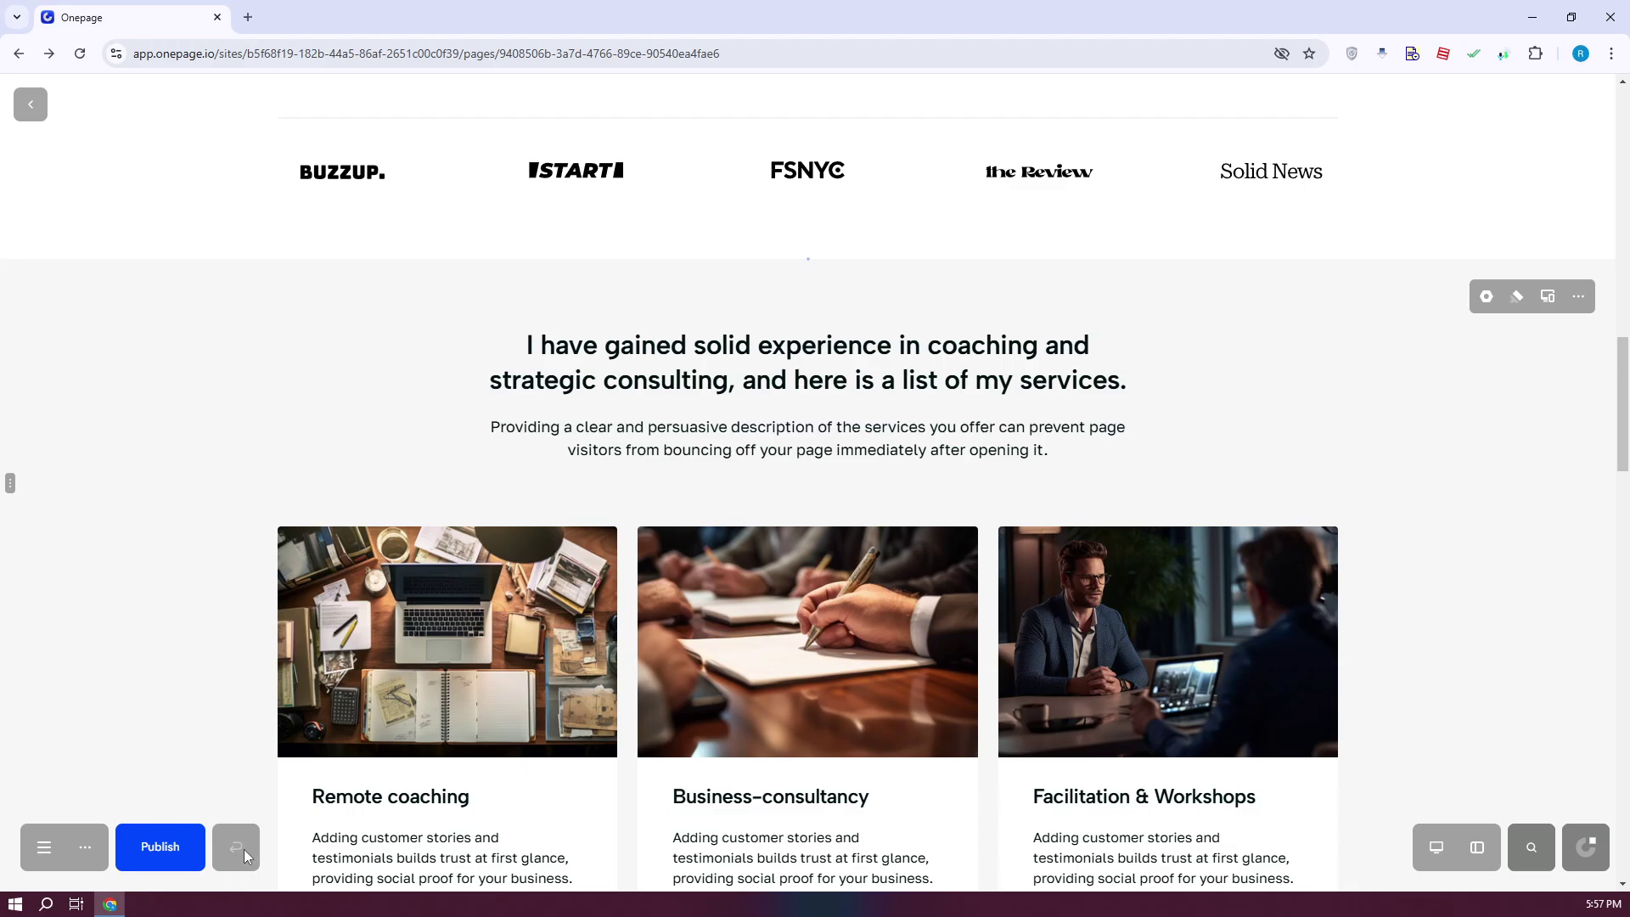
Insert the test text DFSDFC into the paragraph under the services heading, and undo the insertion.
double_click(747, 450)
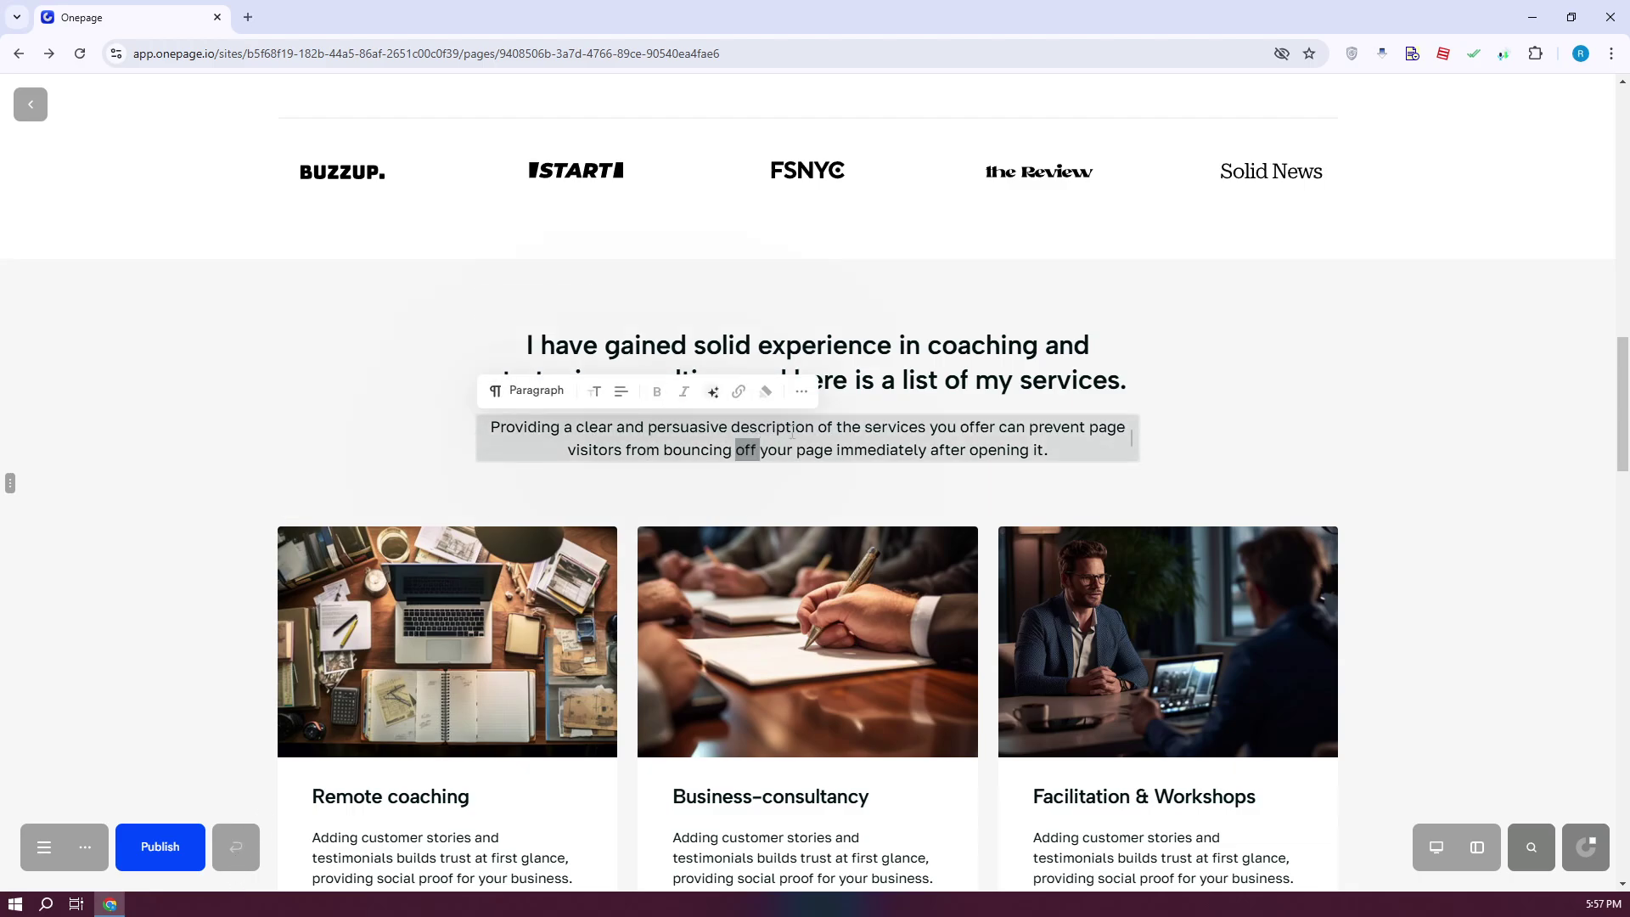
click(792, 432)
text(DFSDFC)
click(191, 625)
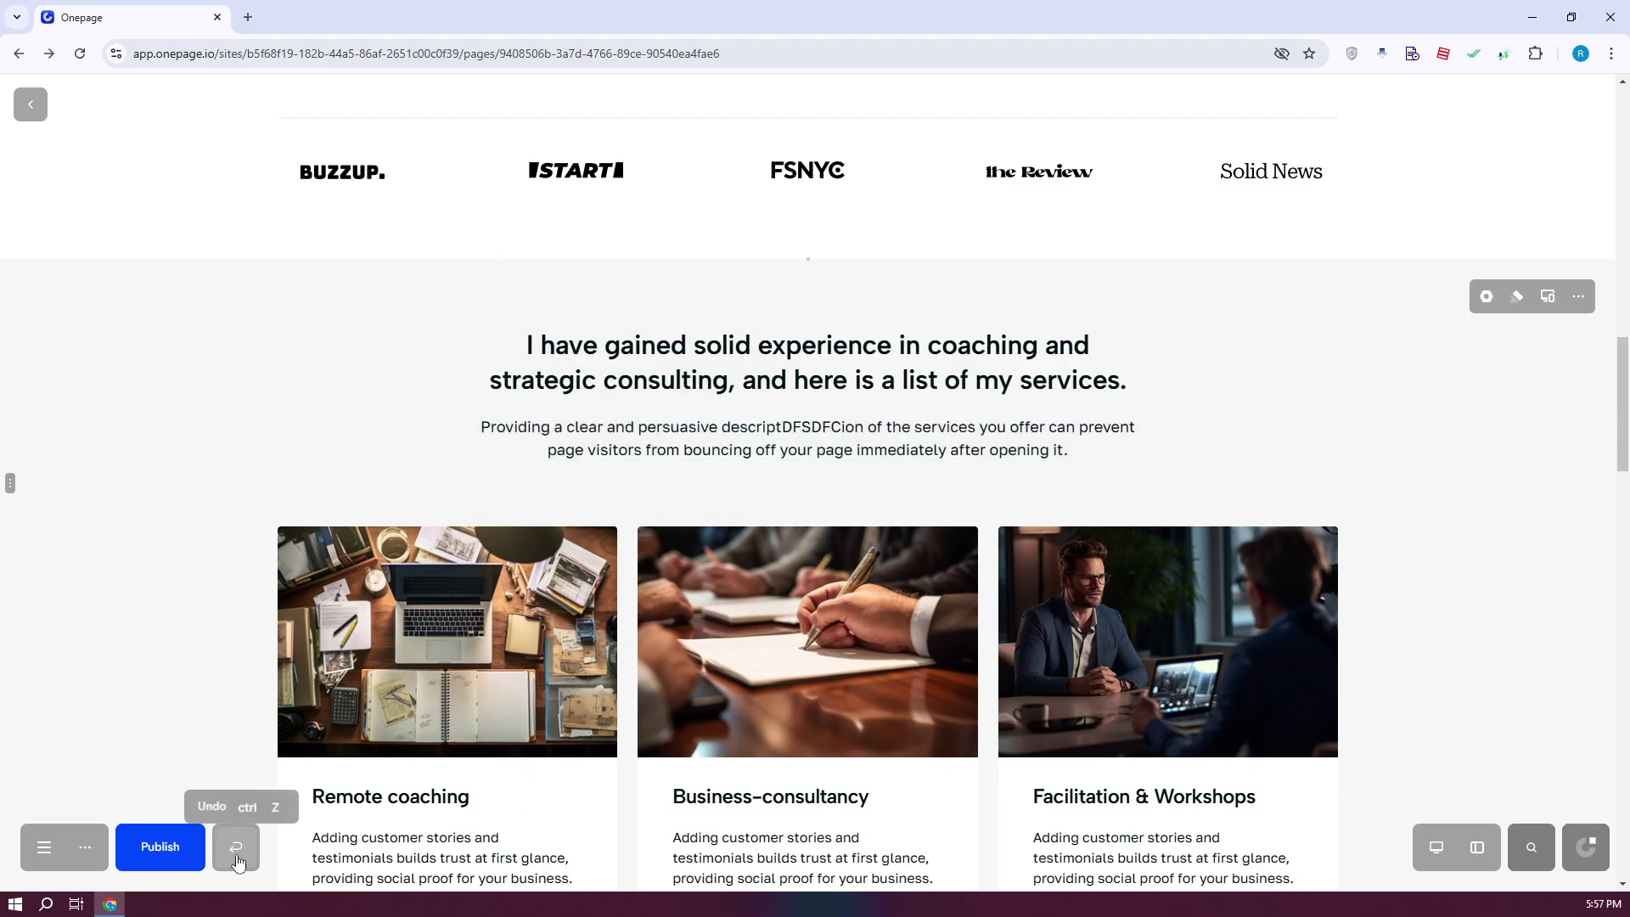
click(237, 847)
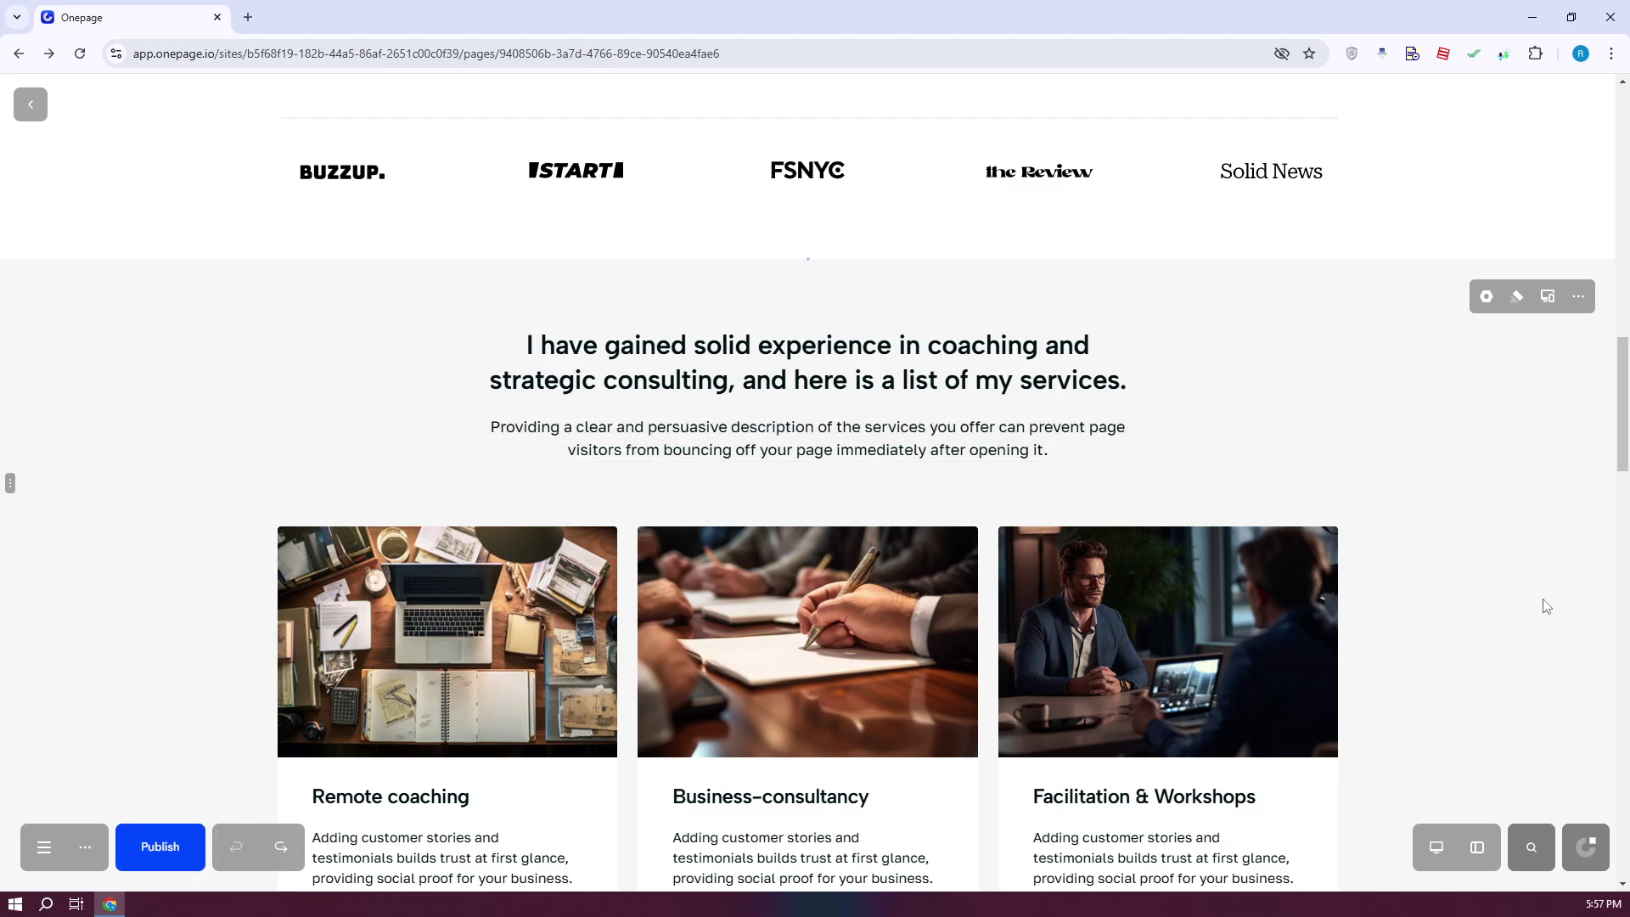
Preview the page in the mobile layout, look through its sections, and switch back to the desktop layout.
scroll(1213, 573, up, 7)
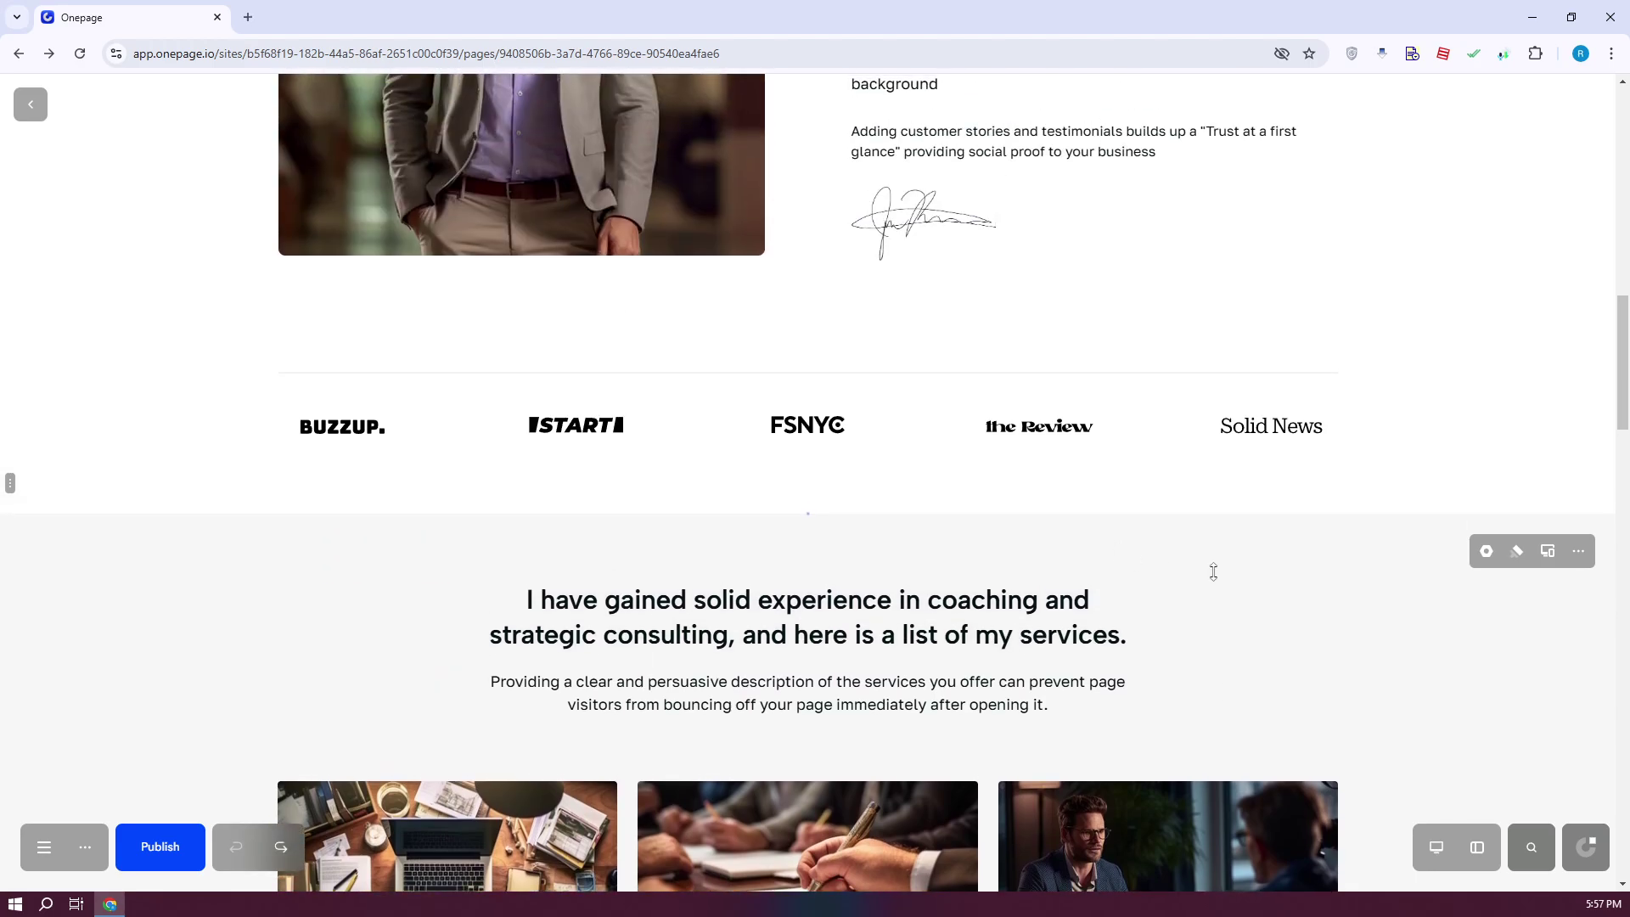
scroll(1233, 589, up, 2)
scroll(1378, 819, down, 6)
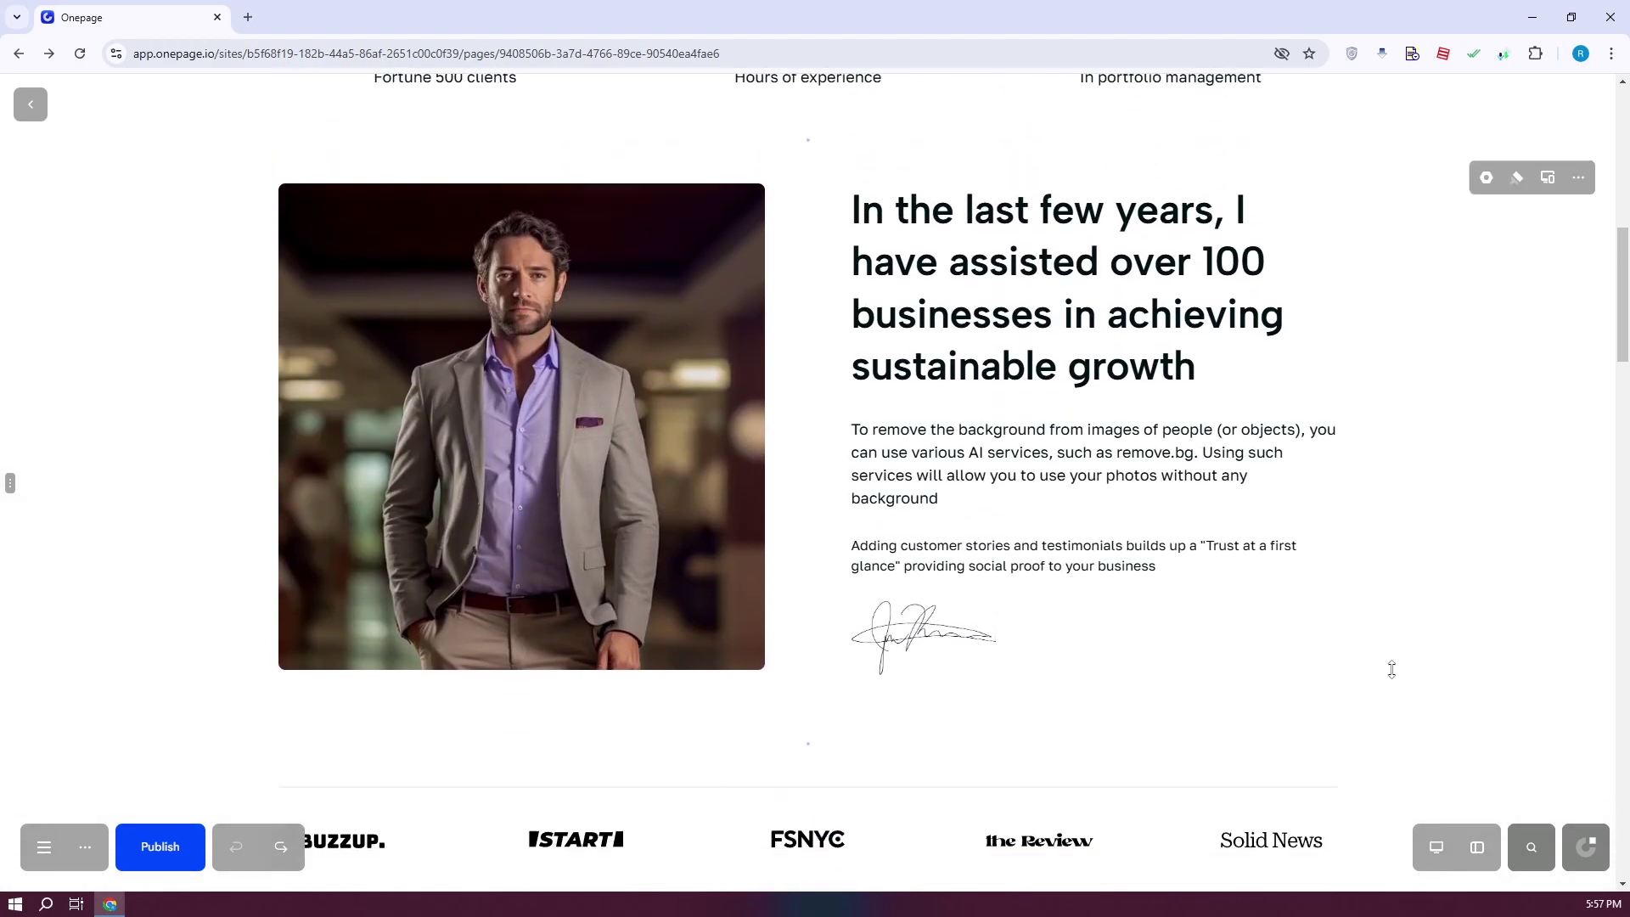
click(1438, 851)
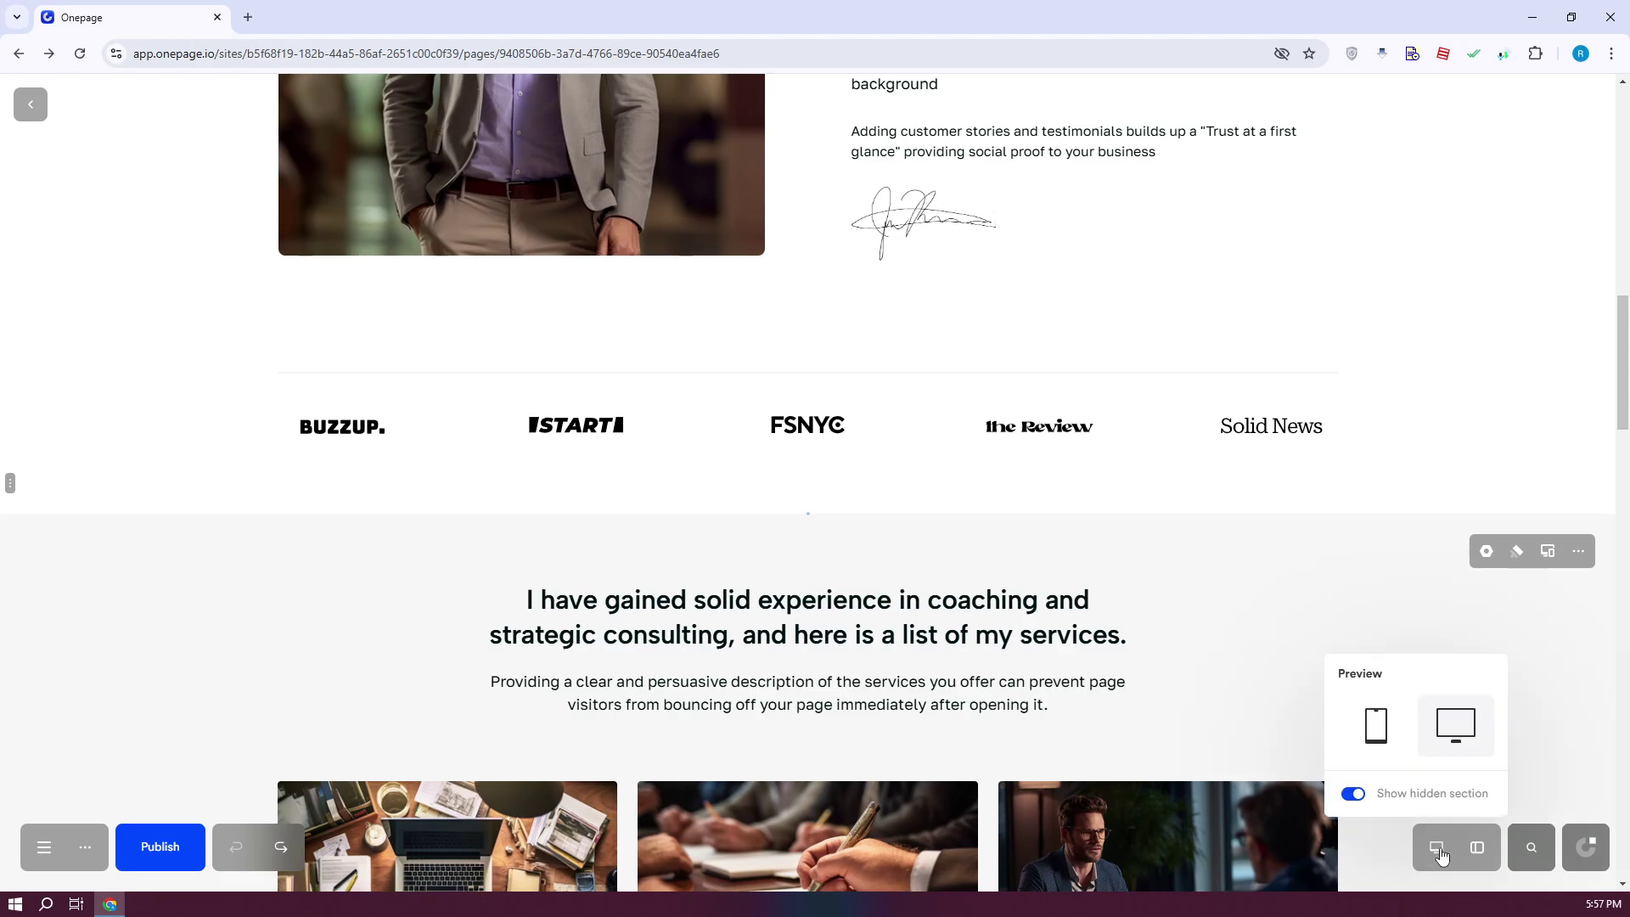
click(1375, 726)
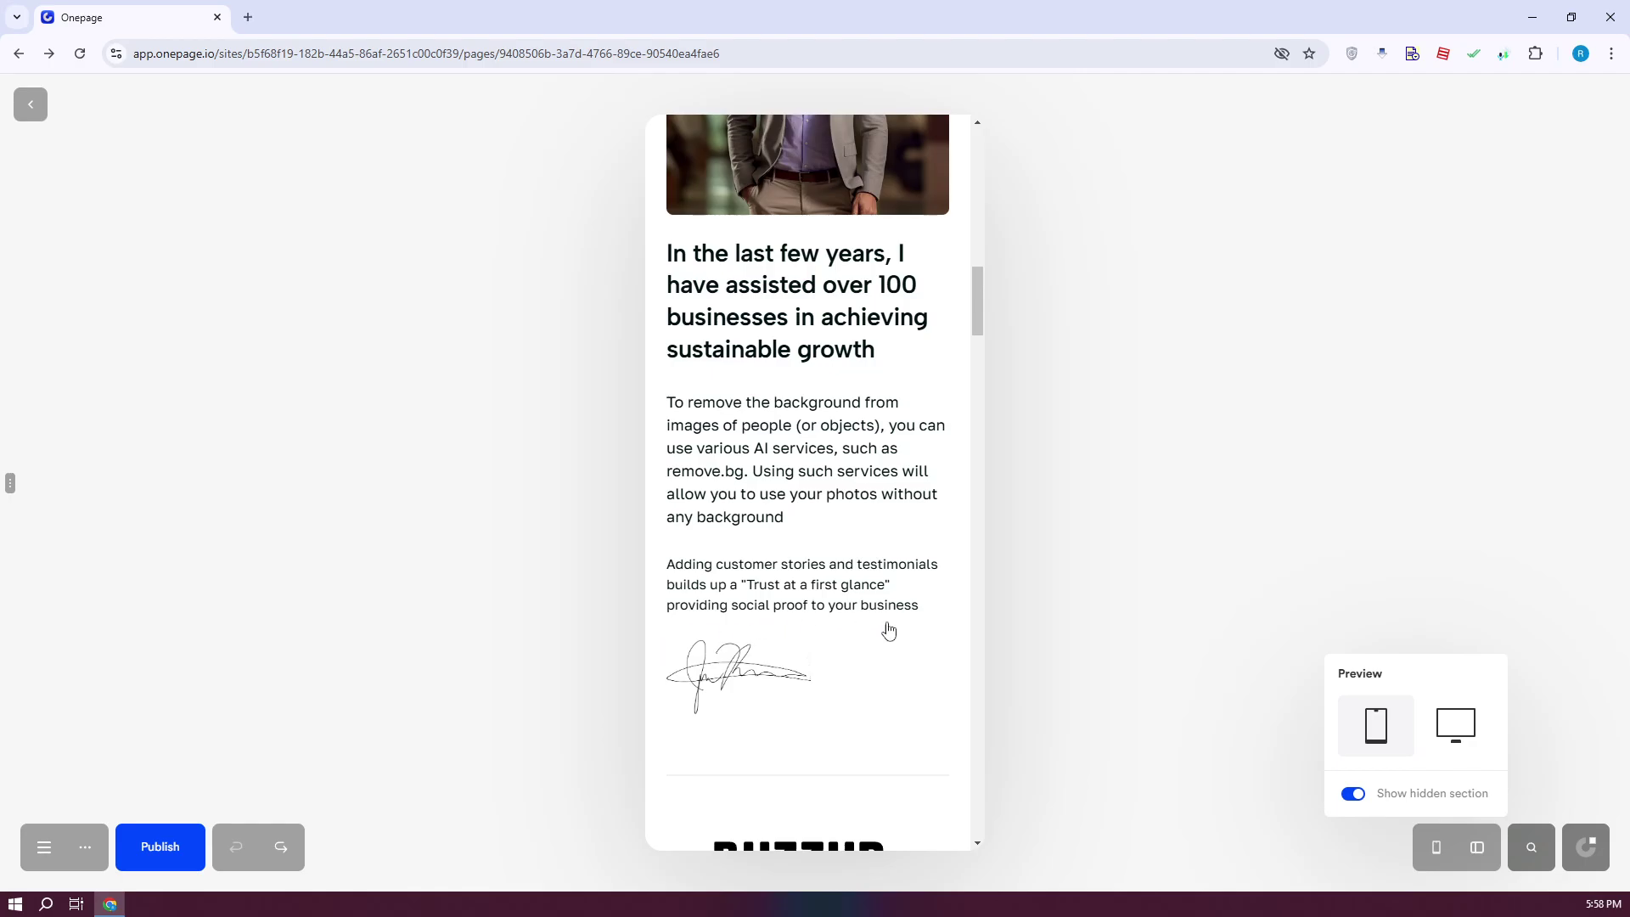
click(980, 270)
scroll(826, 587, down, 5)
scroll(849, 594, up, 20)
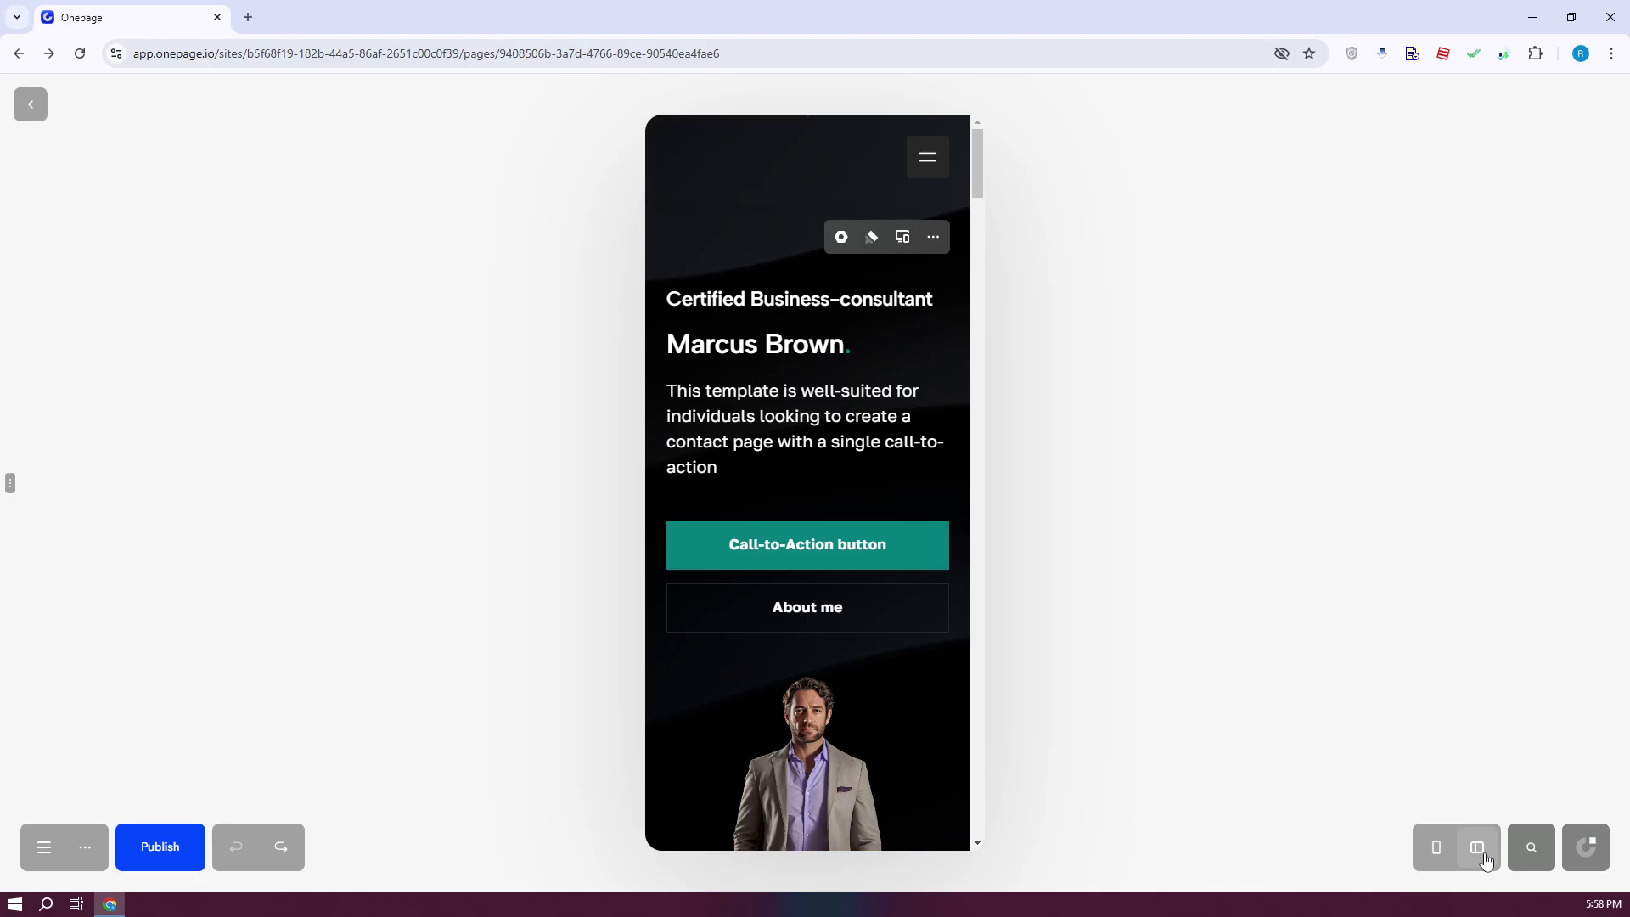
click(1455, 847)
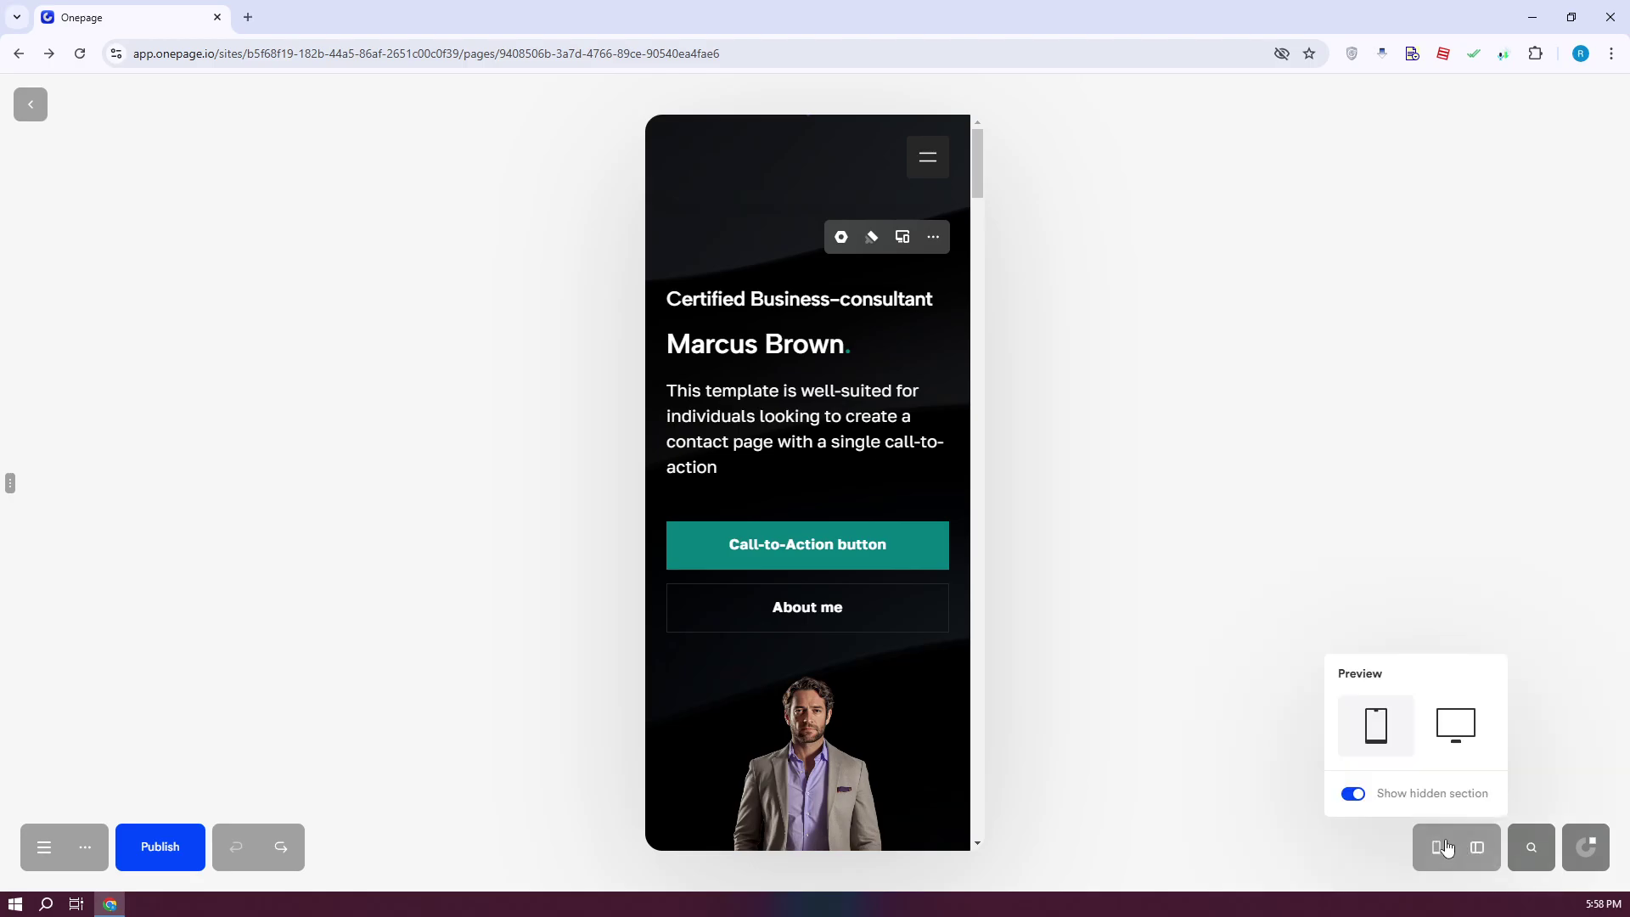
click(1458, 755)
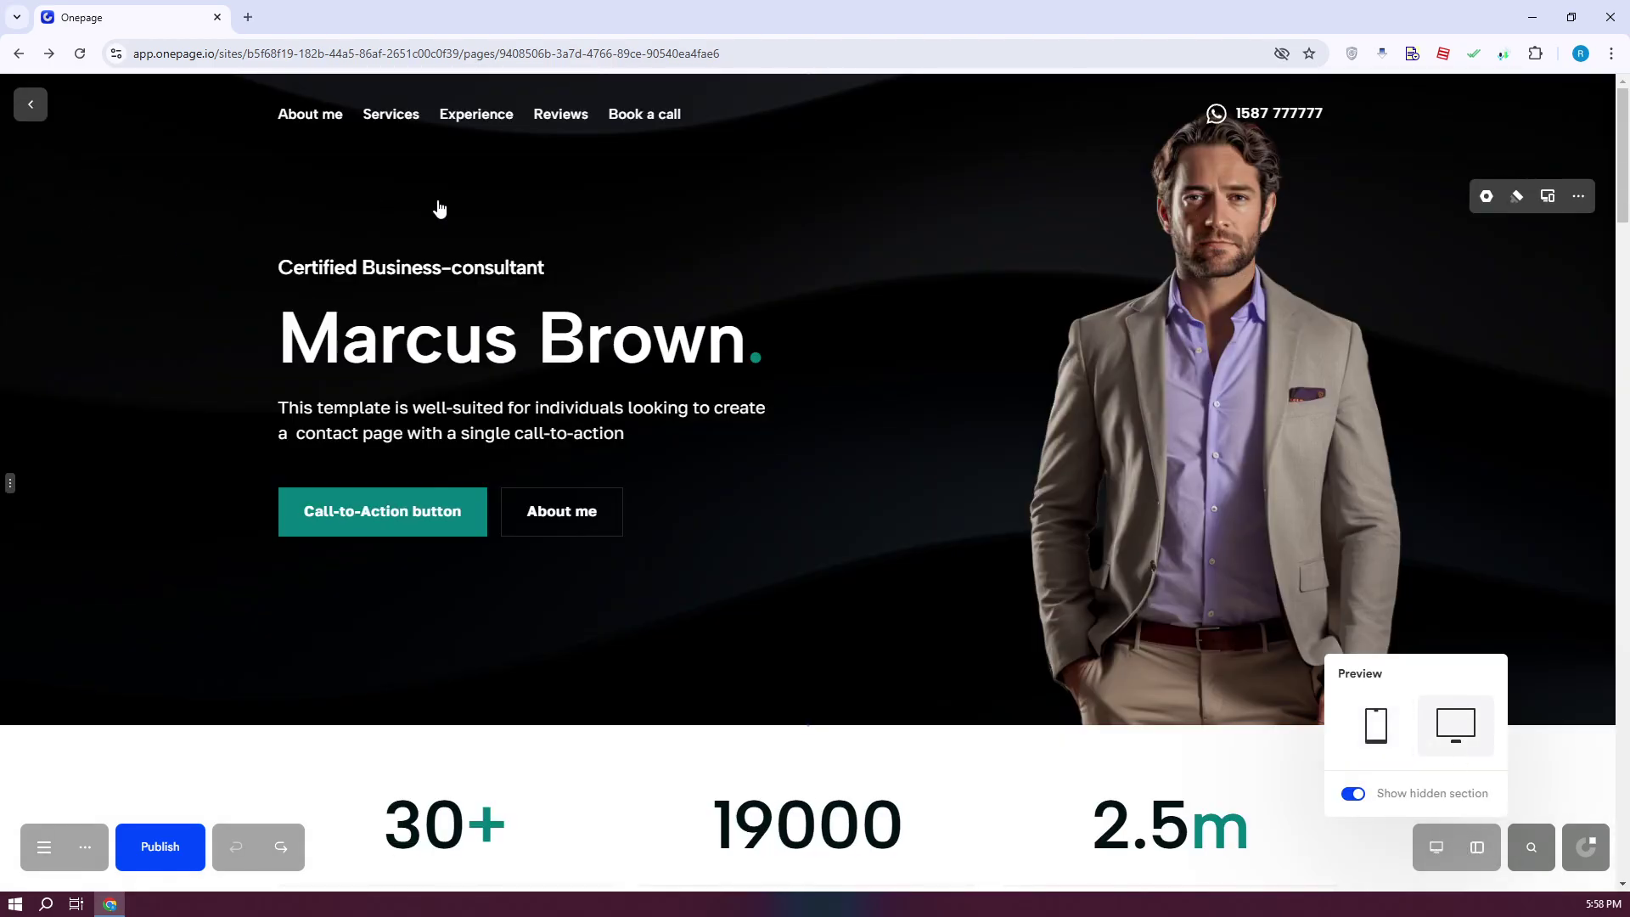
Look through the quick search list of folders, profile options, language switches and help entries, and return to the page.
click(1538, 853)
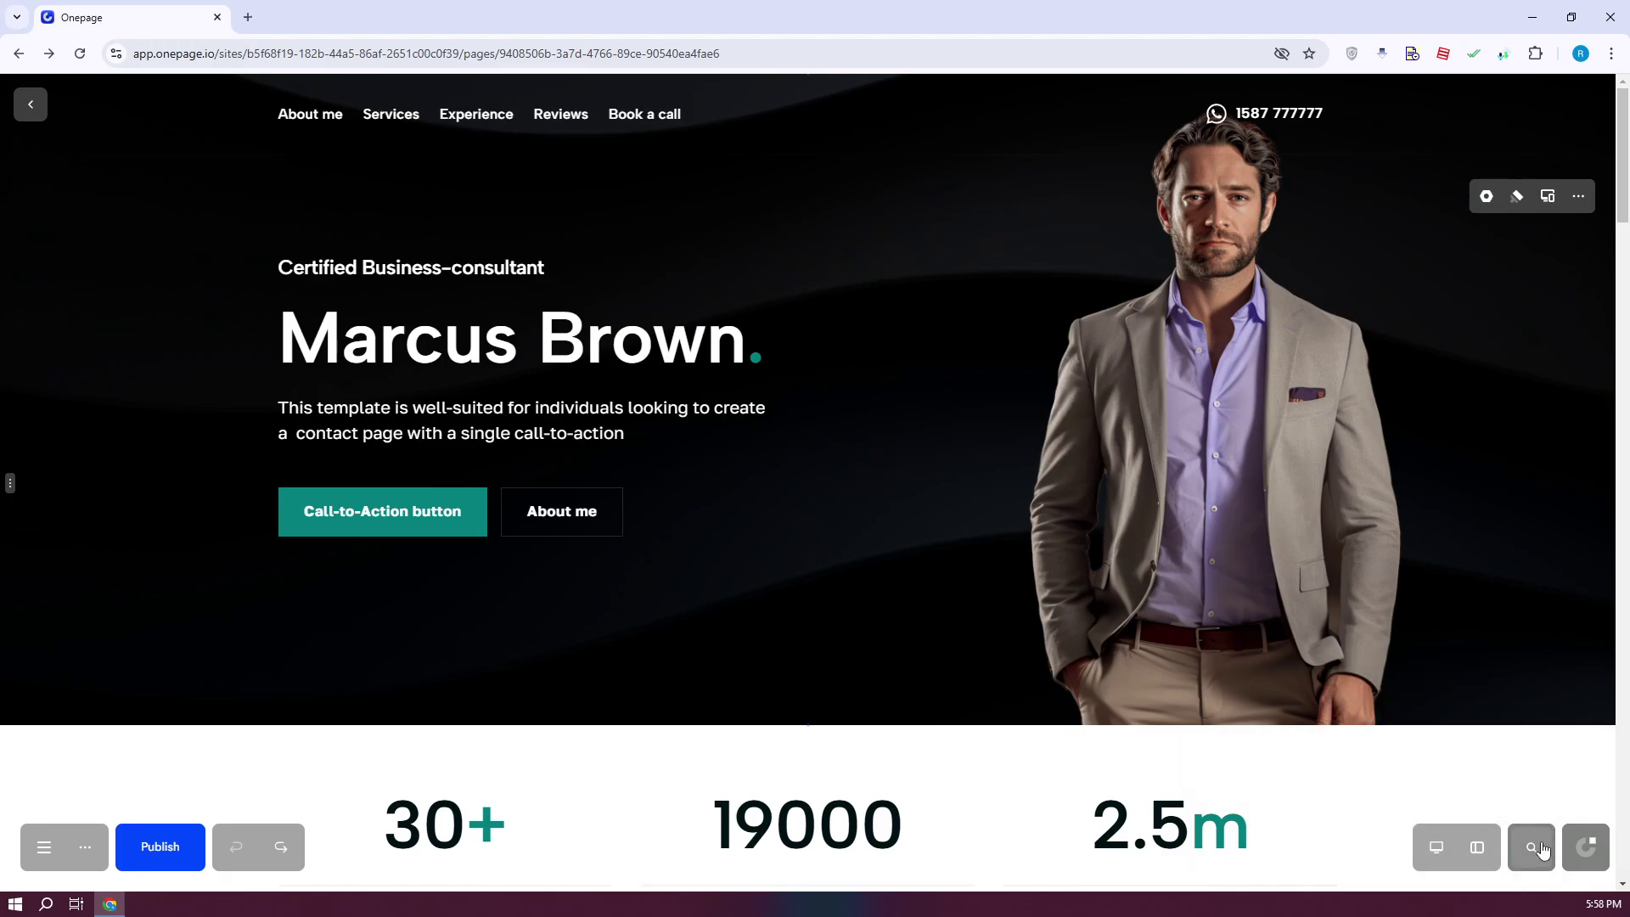
click(1538, 857)
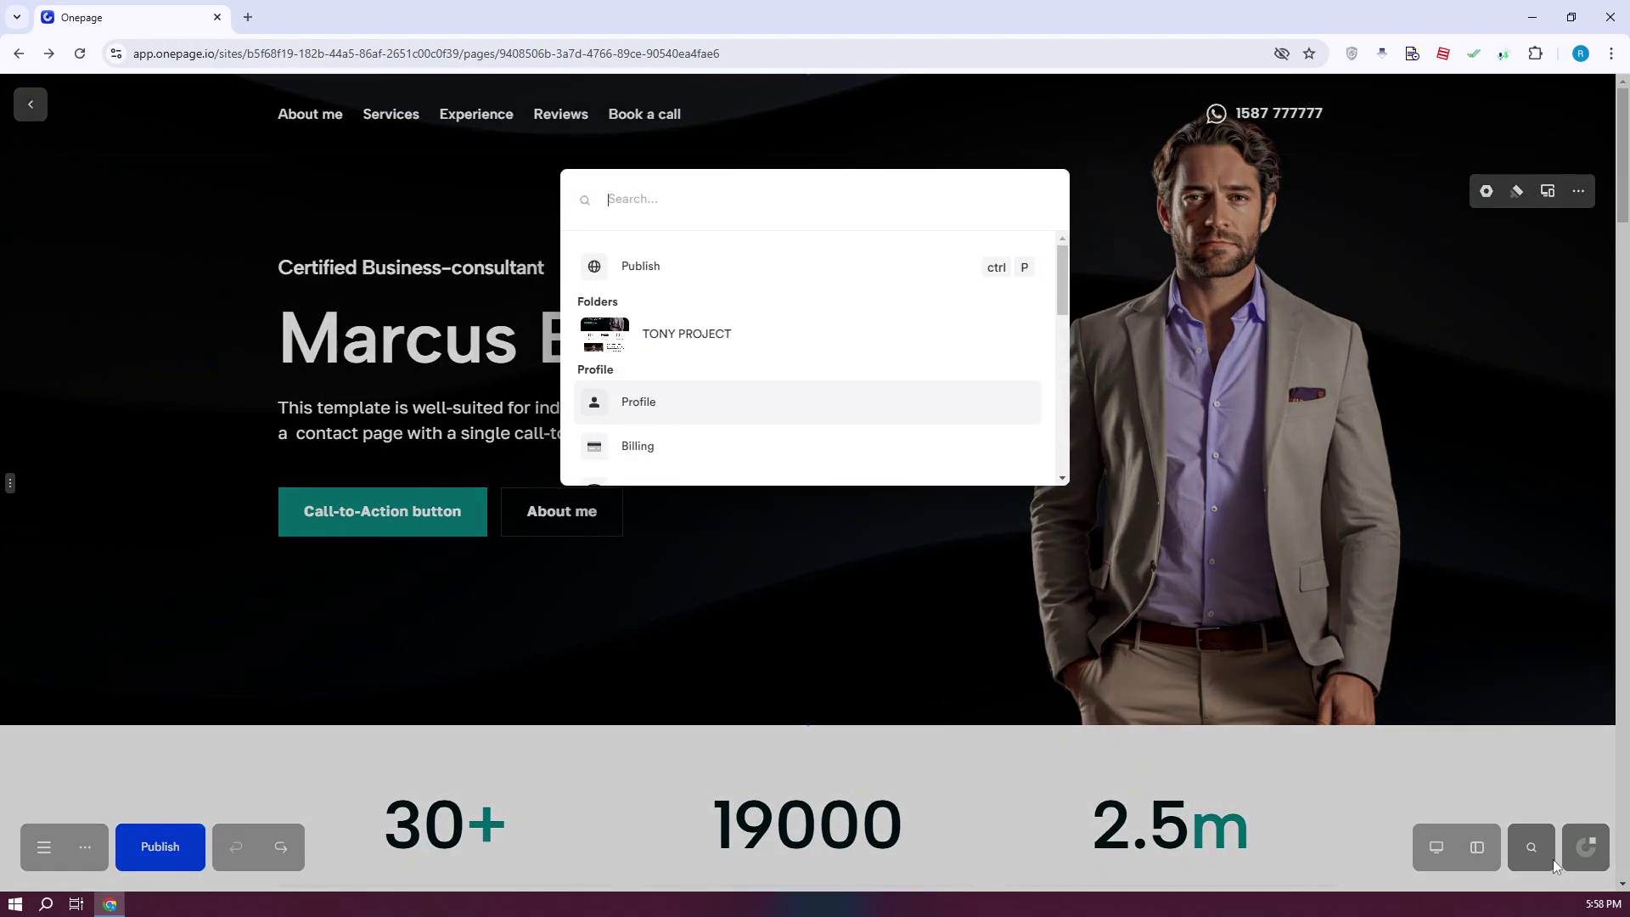
scroll(698, 407, down, 1)
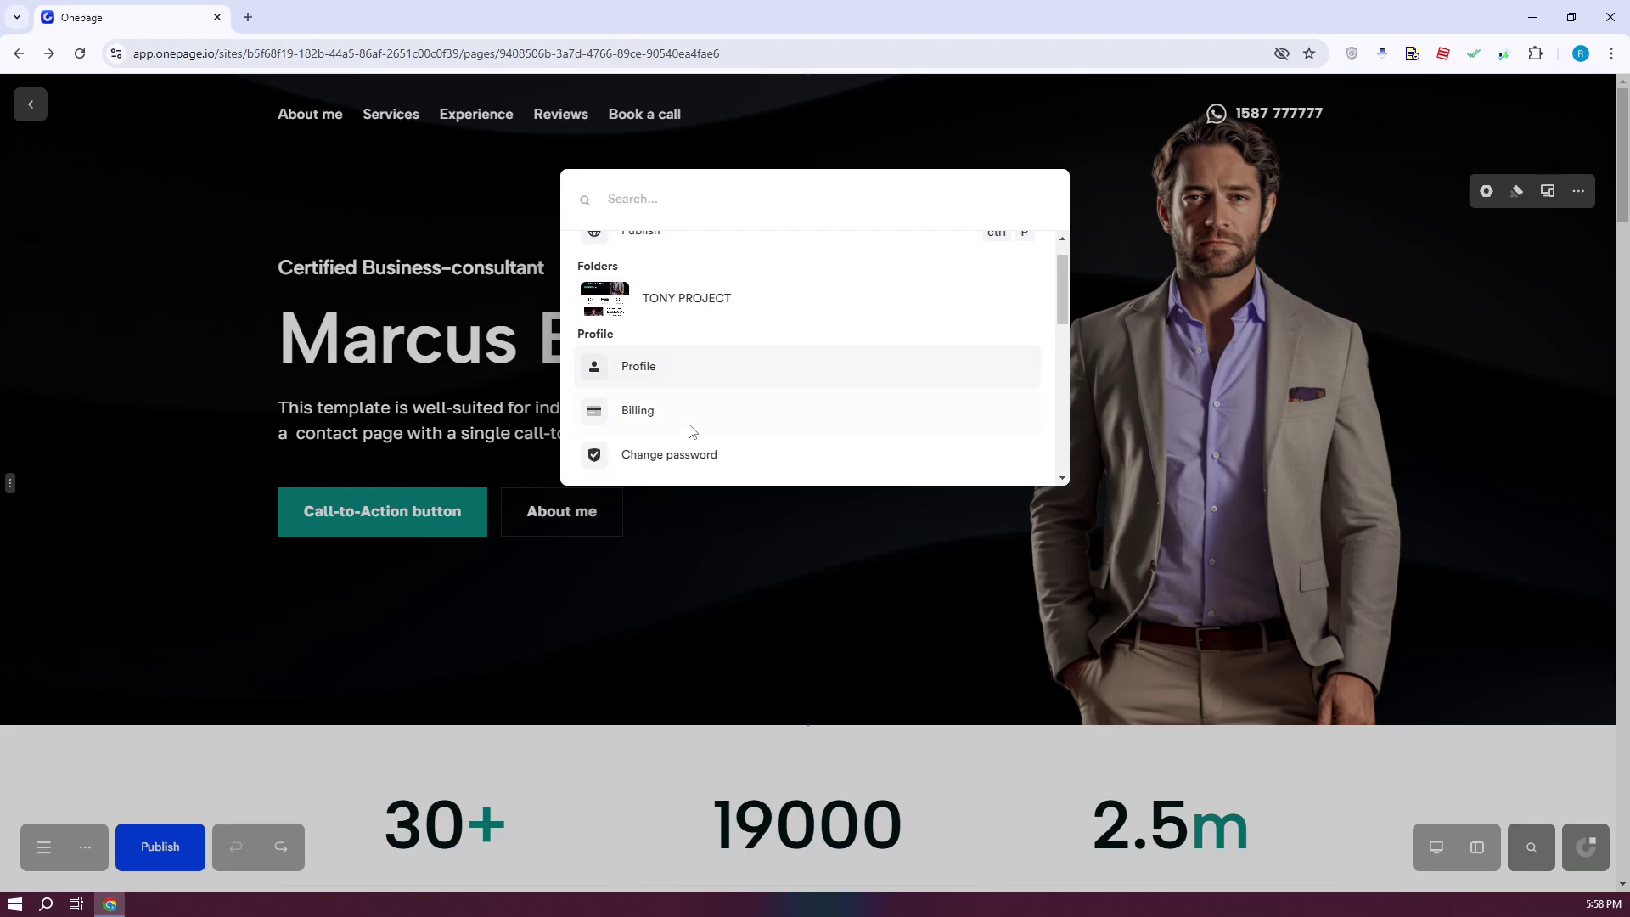
scroll(722, 429, up, 2)
scroll(753, 422, down, 5)
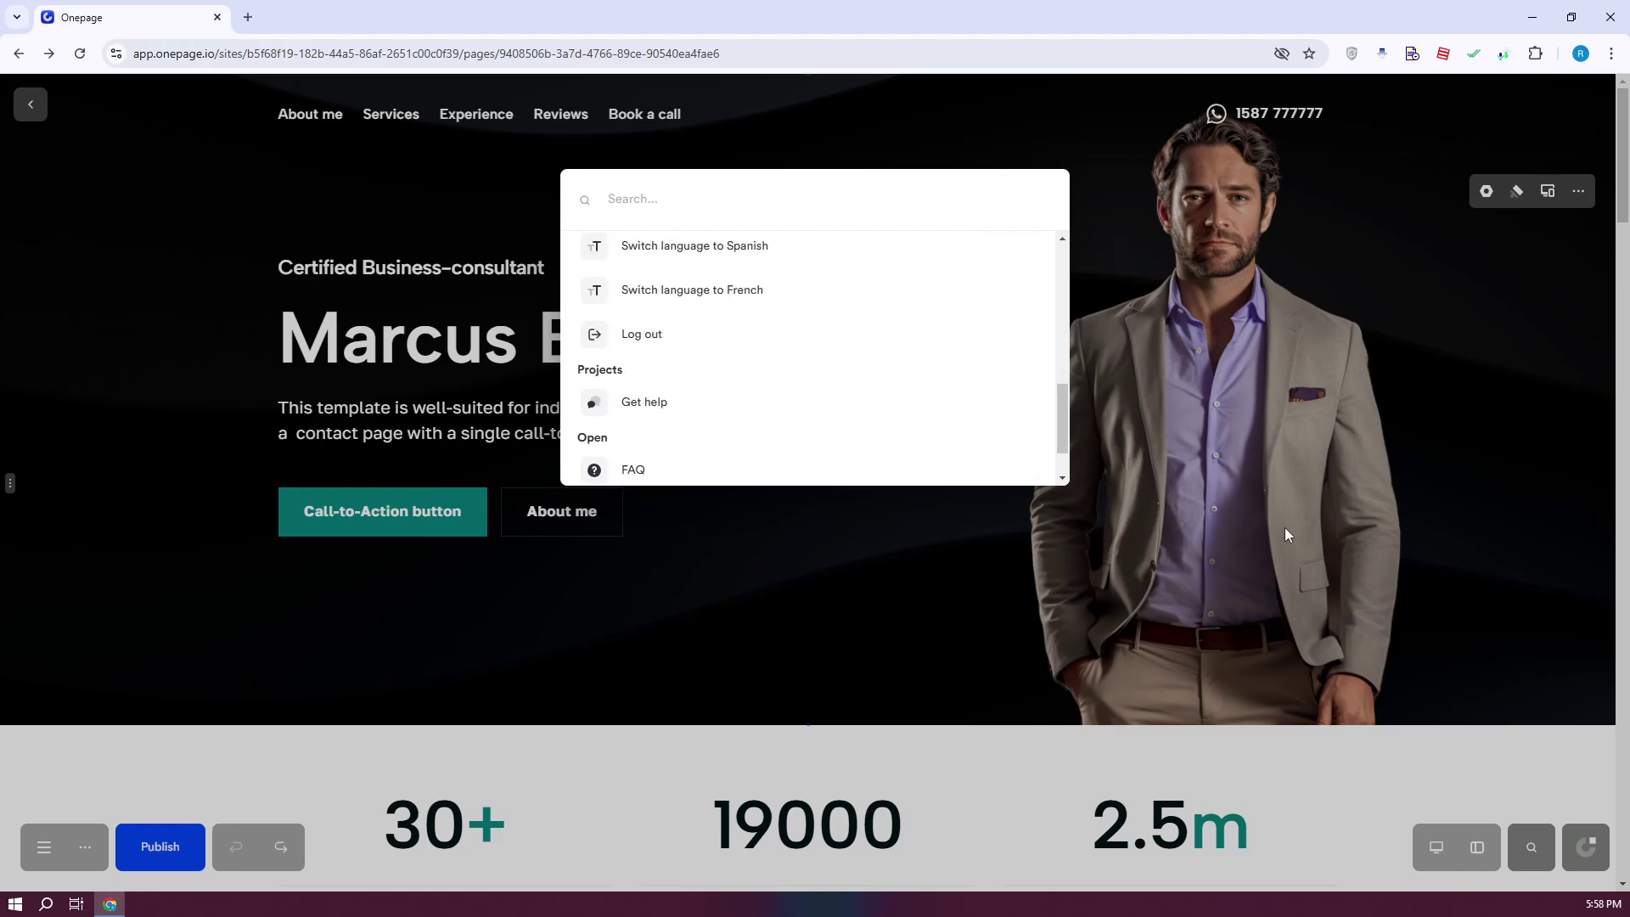
click(1274, 548)
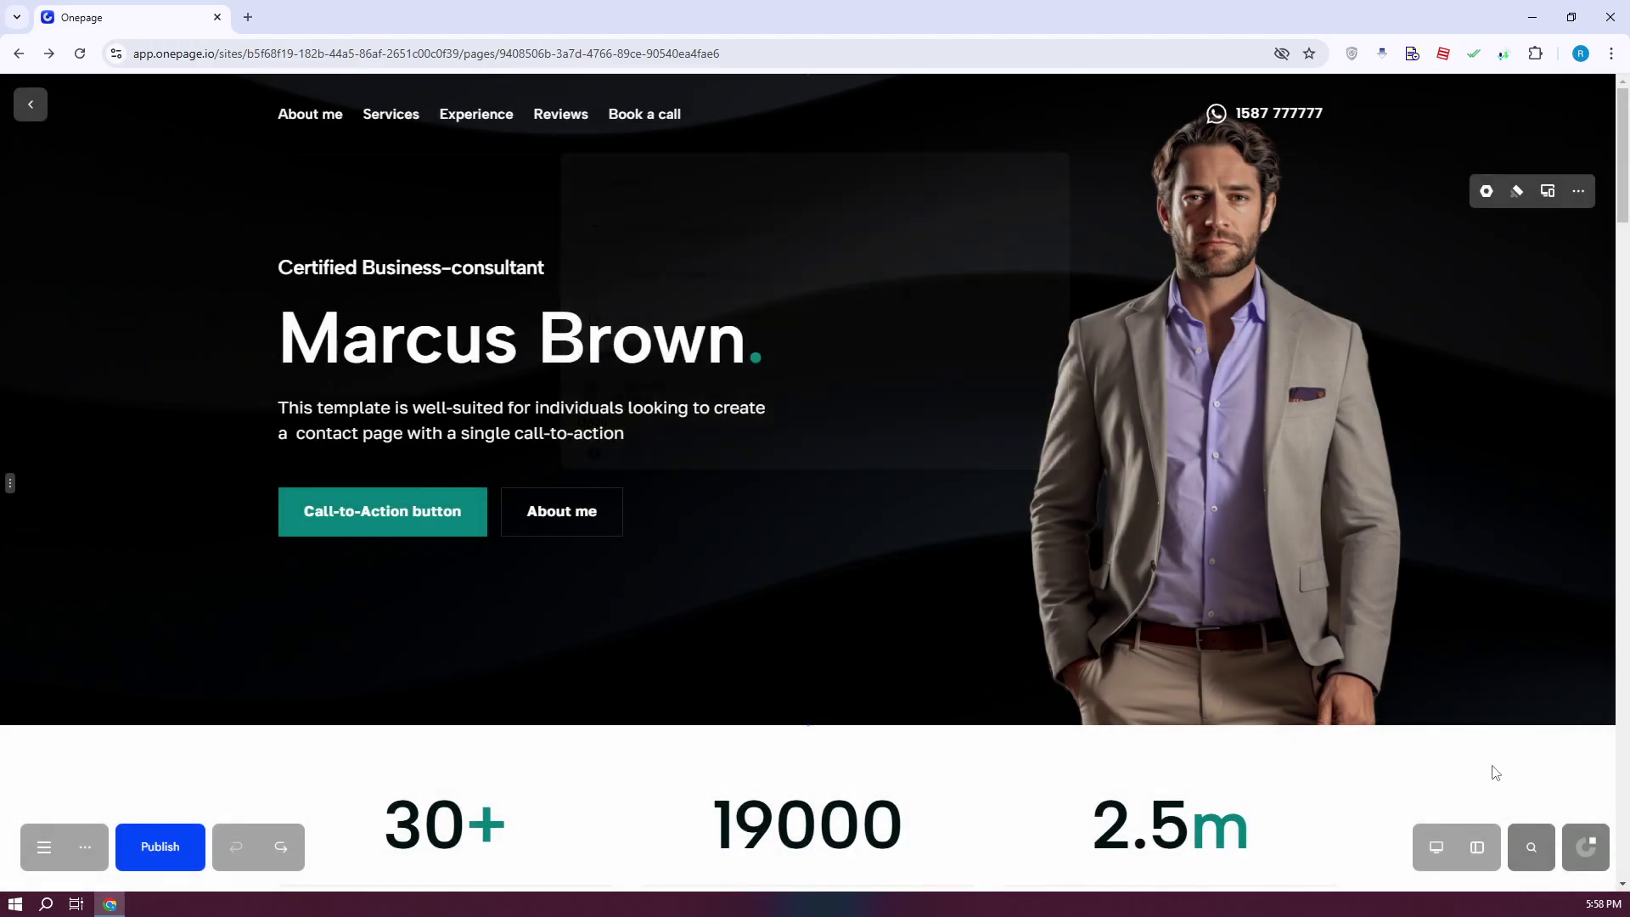
Open the get help chat and examine its home, messages and help article collections.
click(1593, 853)
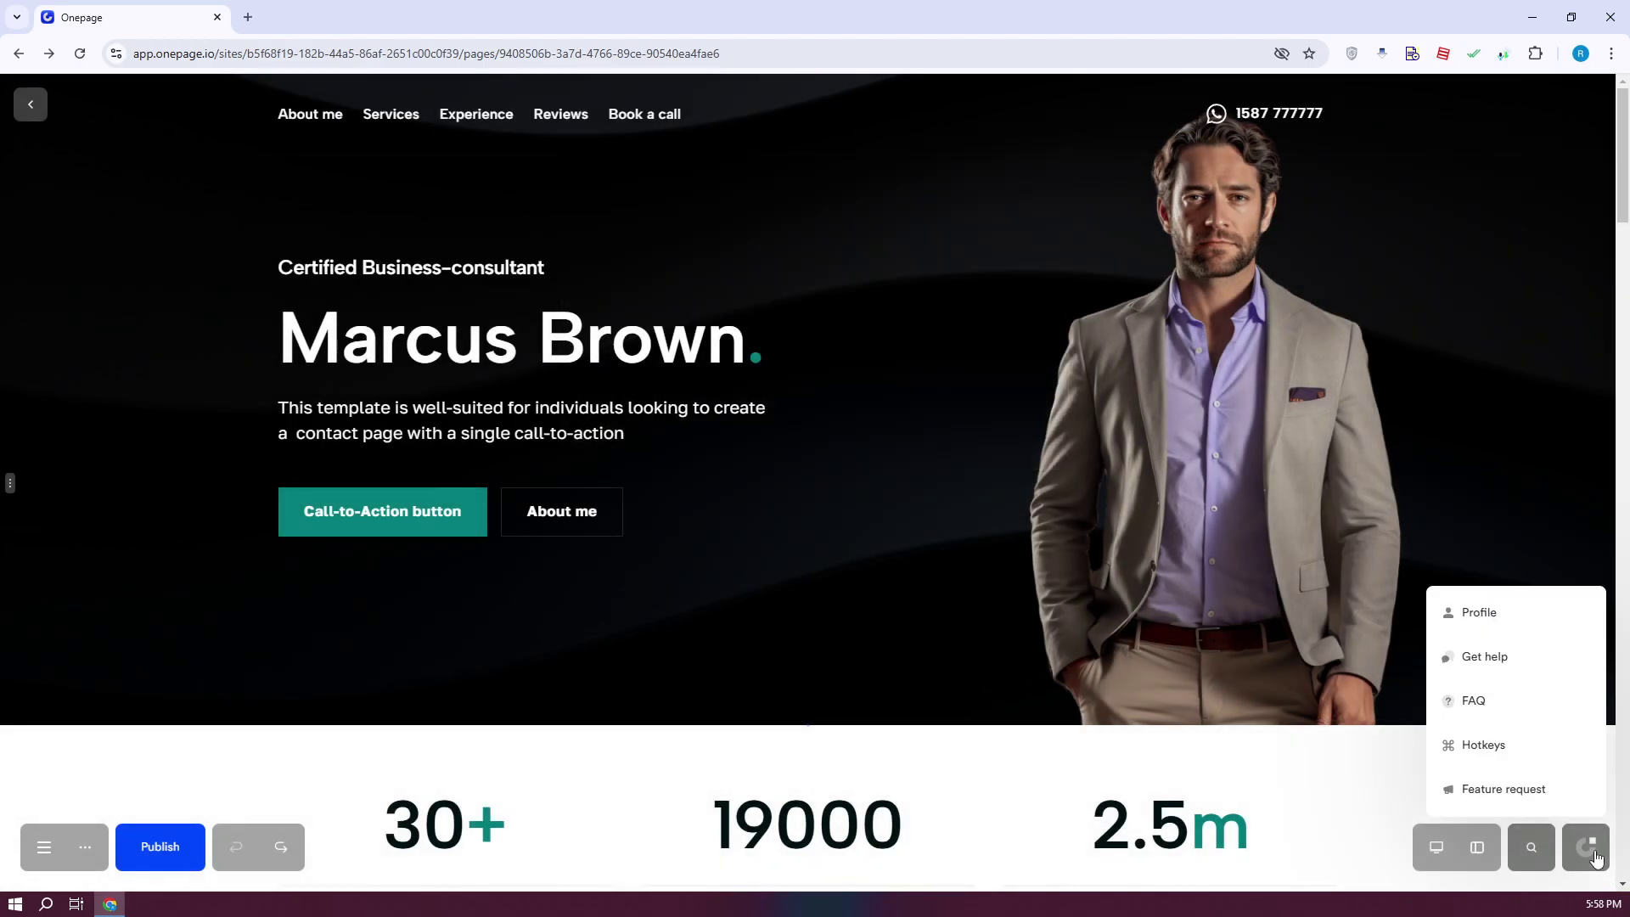
click(1533, 659)
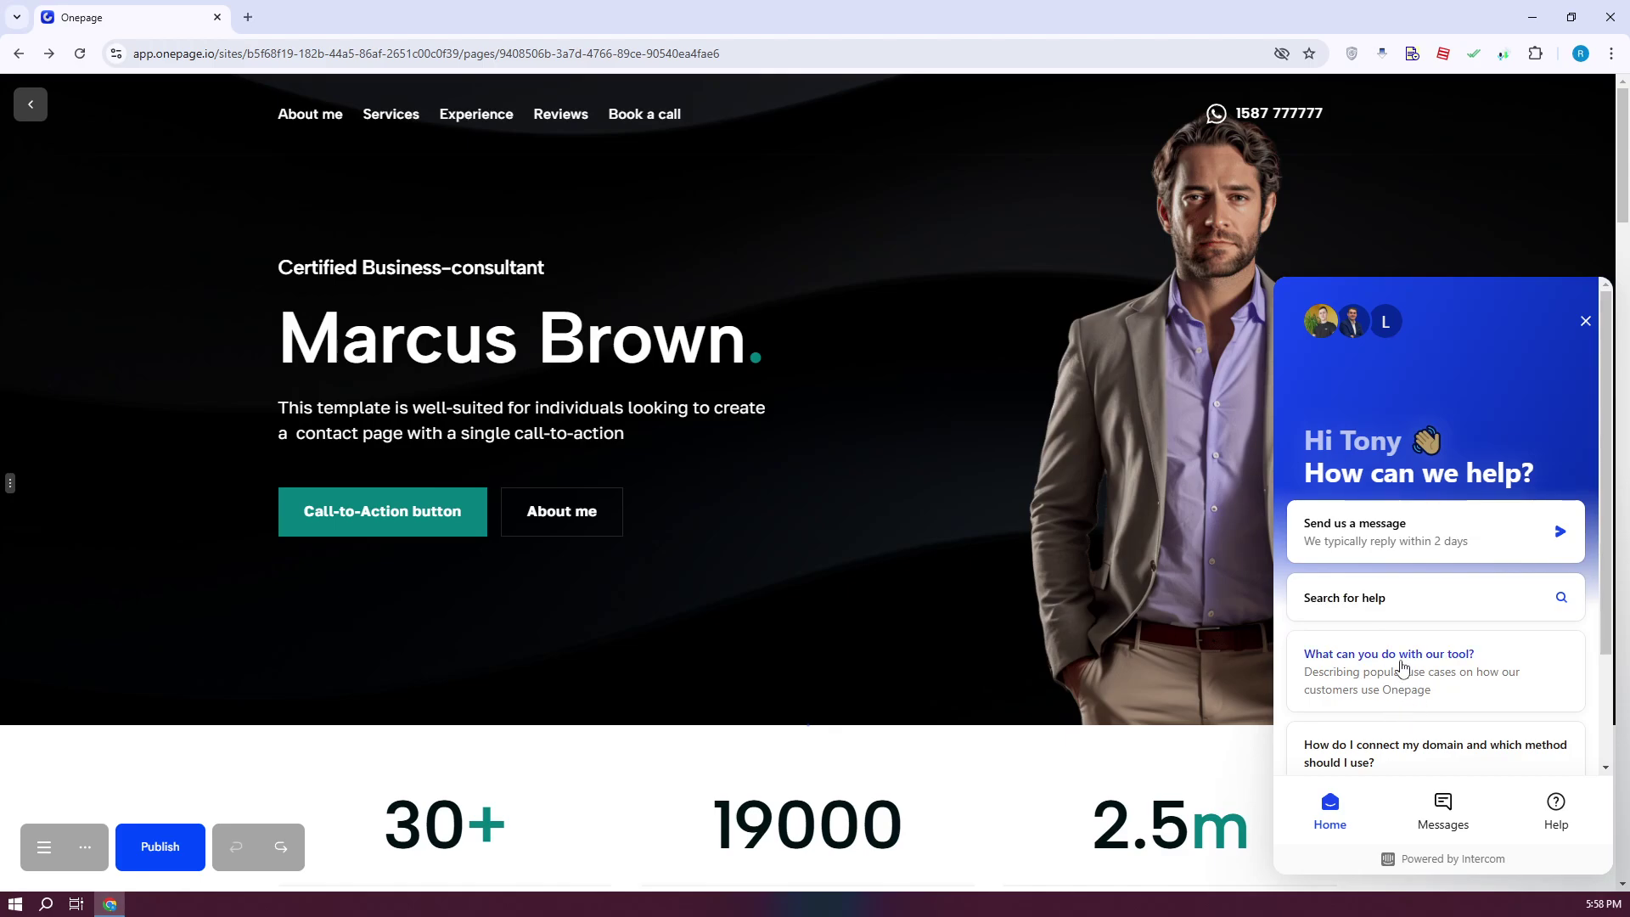
click(1442, 834)
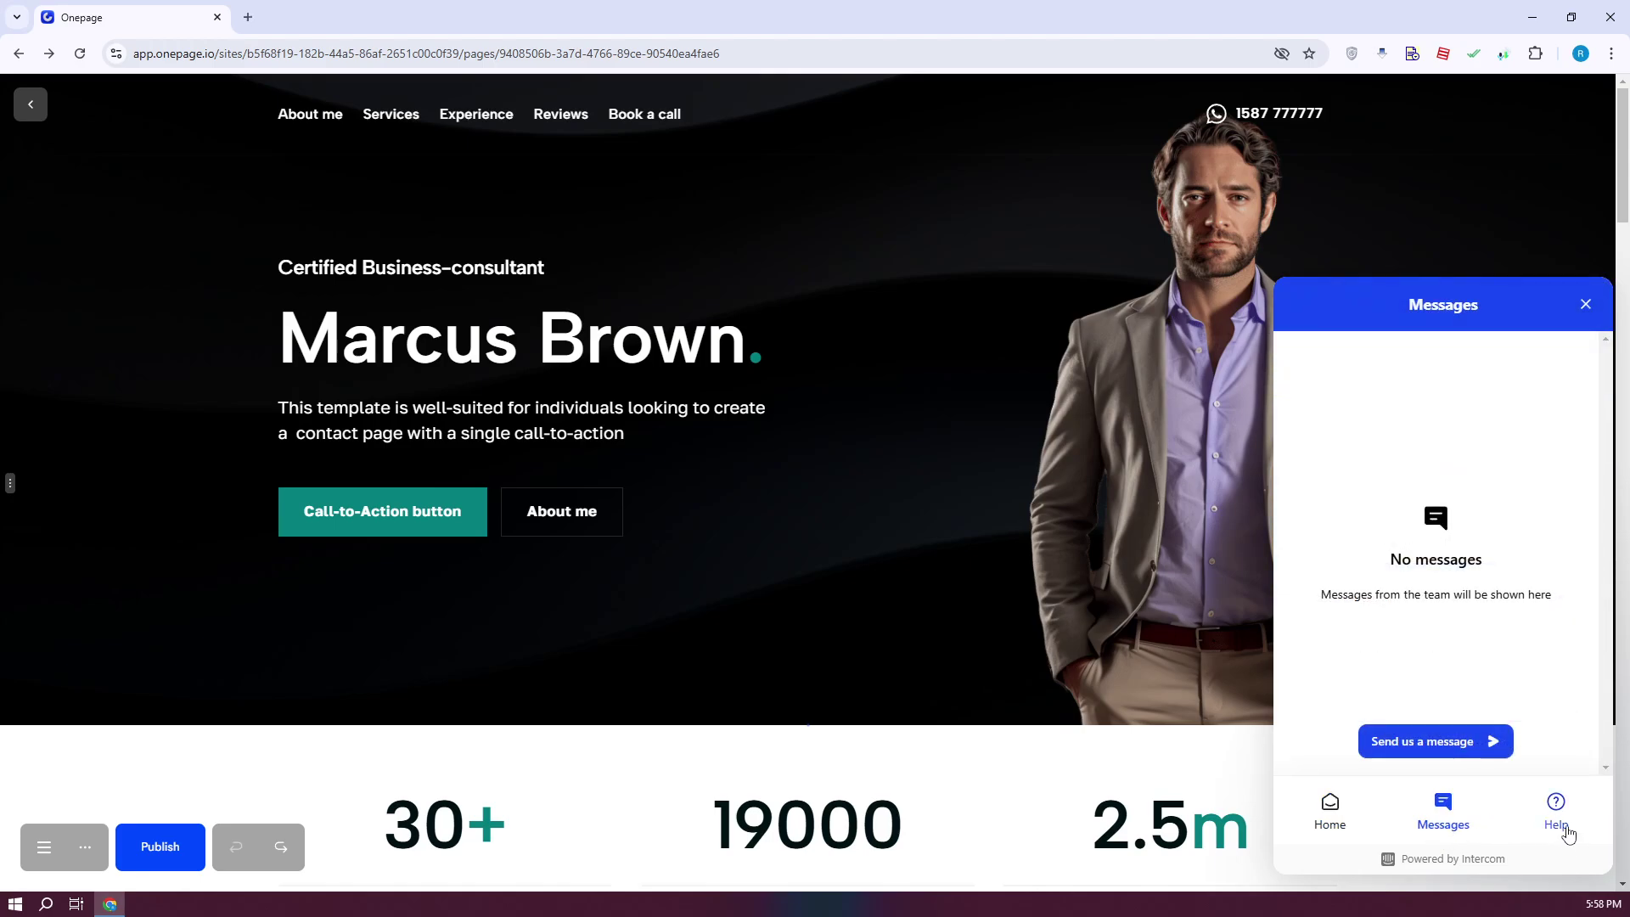
click(1560, 824)
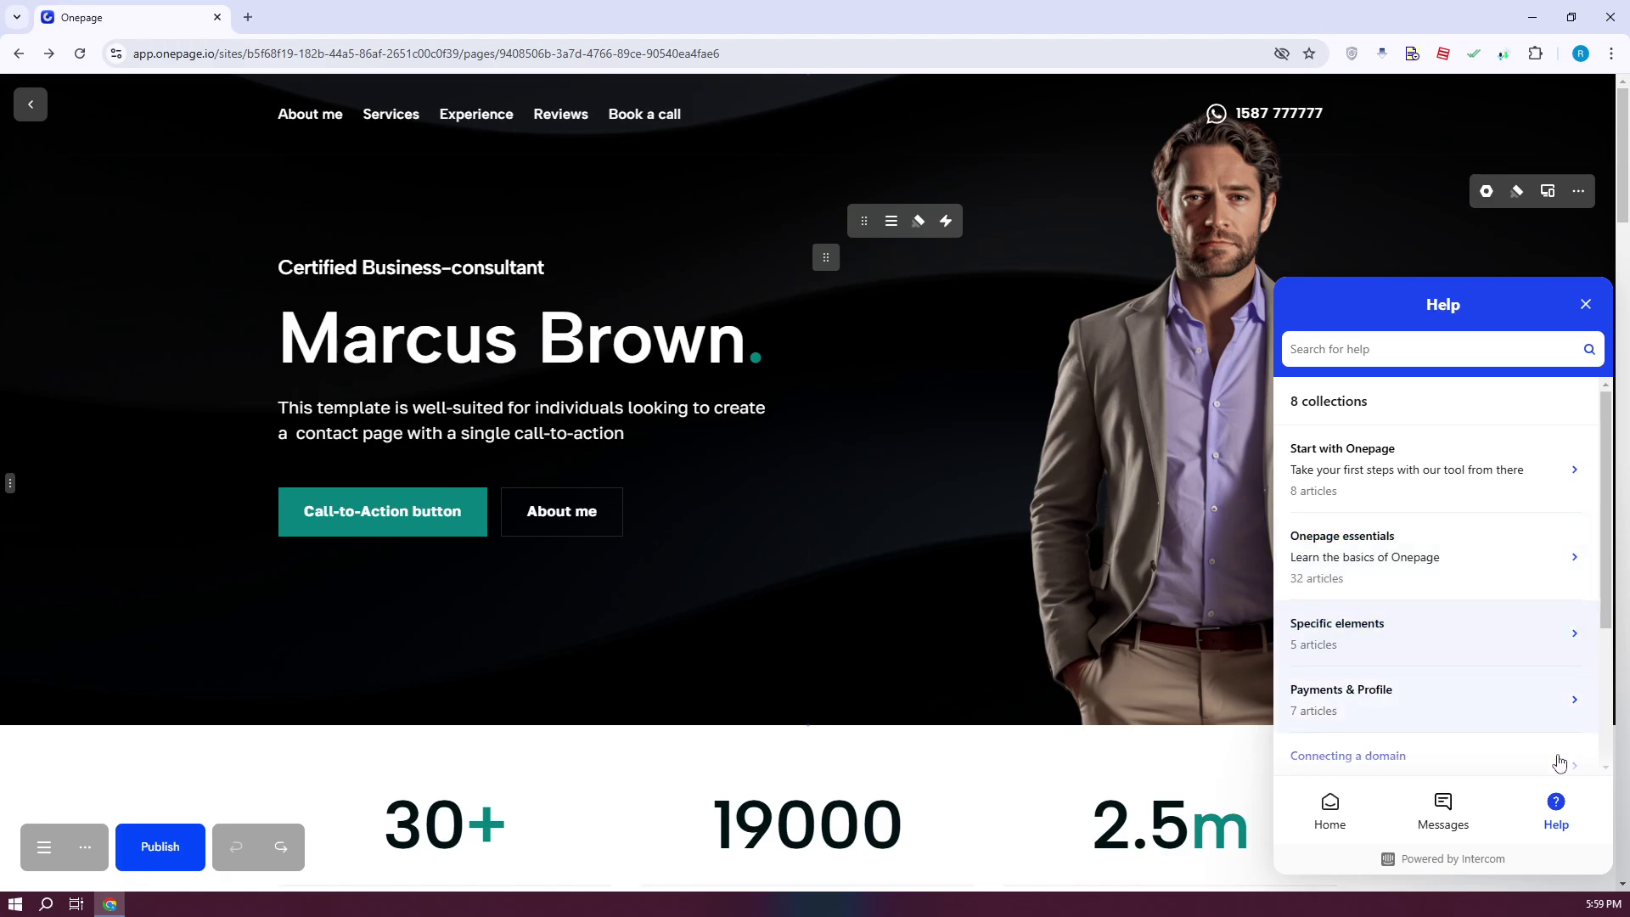
click(1453, 821)
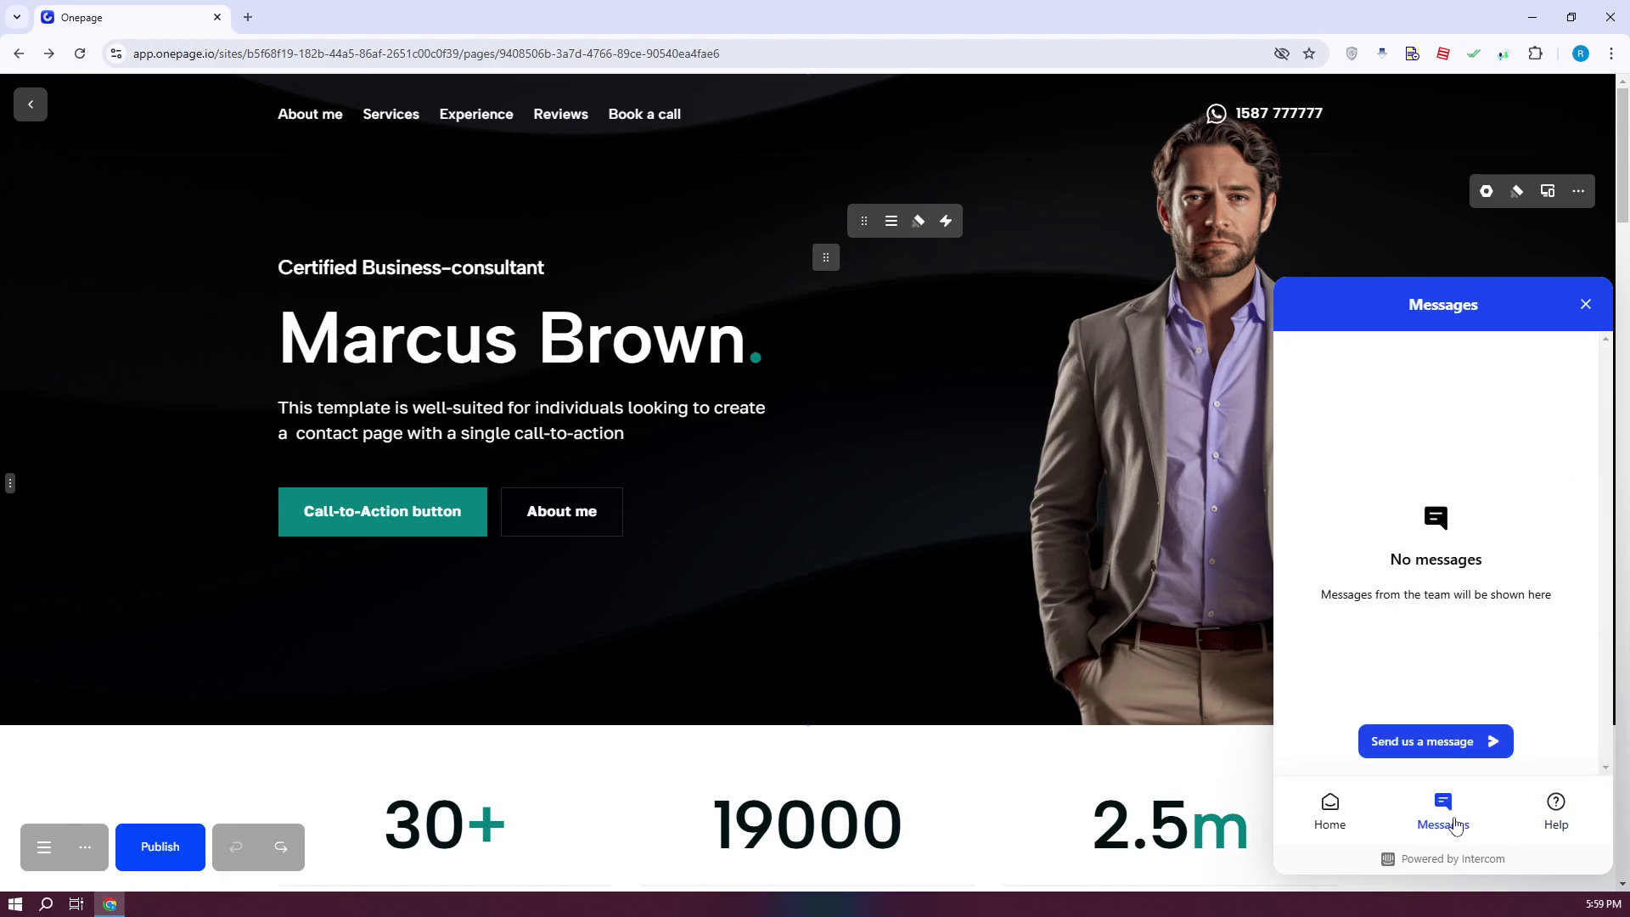
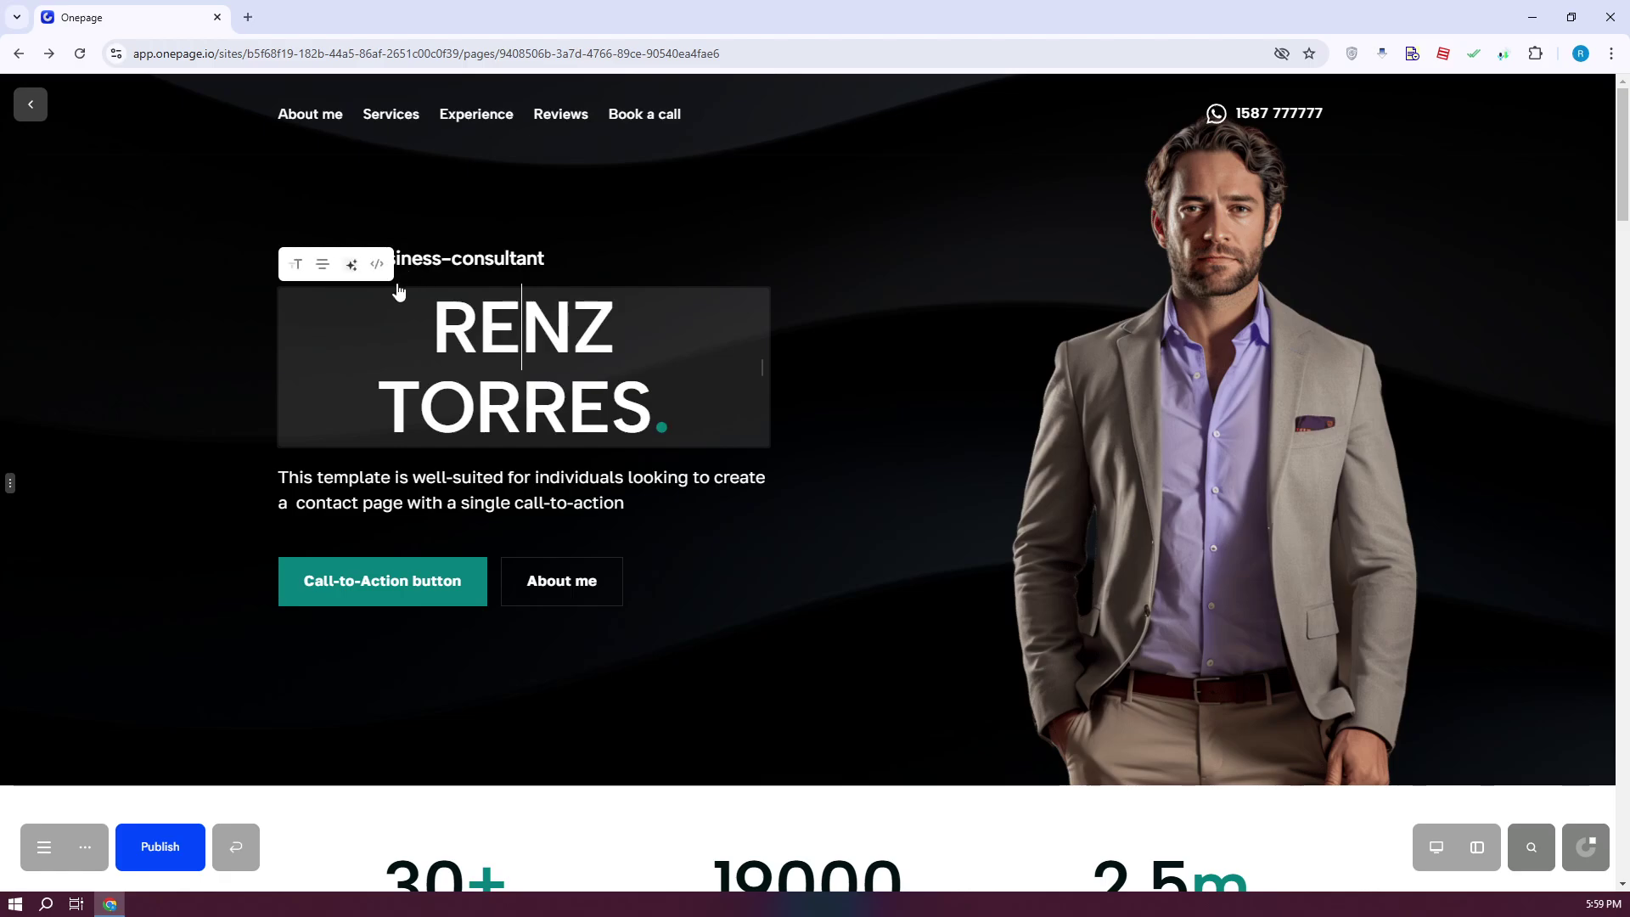
Try right alignment on the hero section's name heading, and set it to left alignment.
click(320, 265)
click(437, 266)
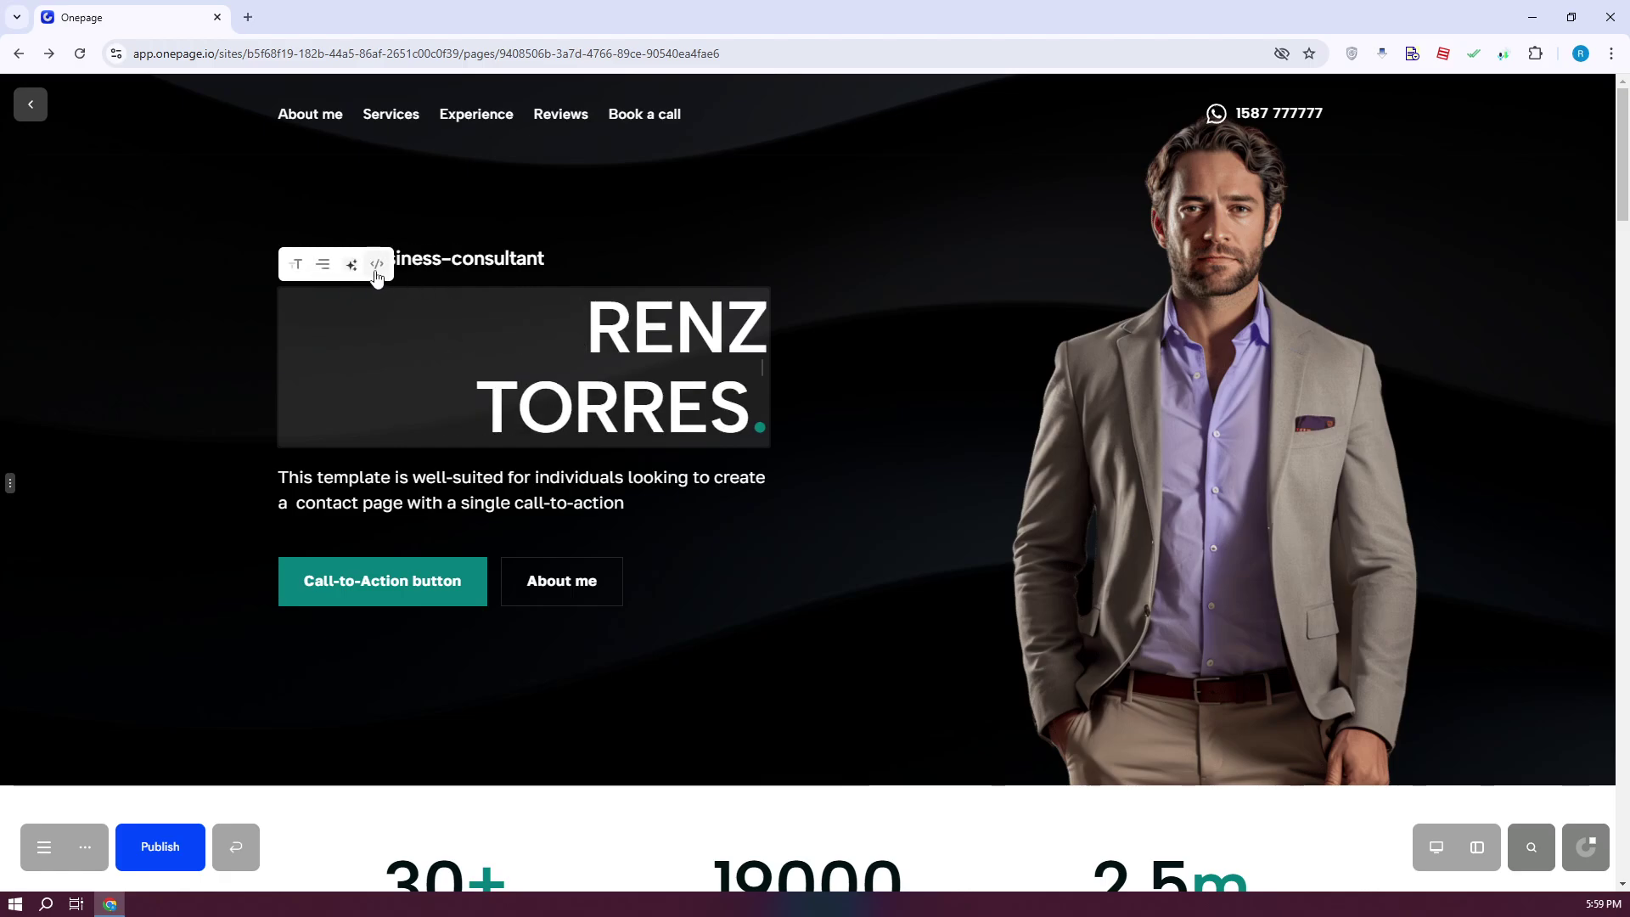
click(328, 267)
click(378, 264)
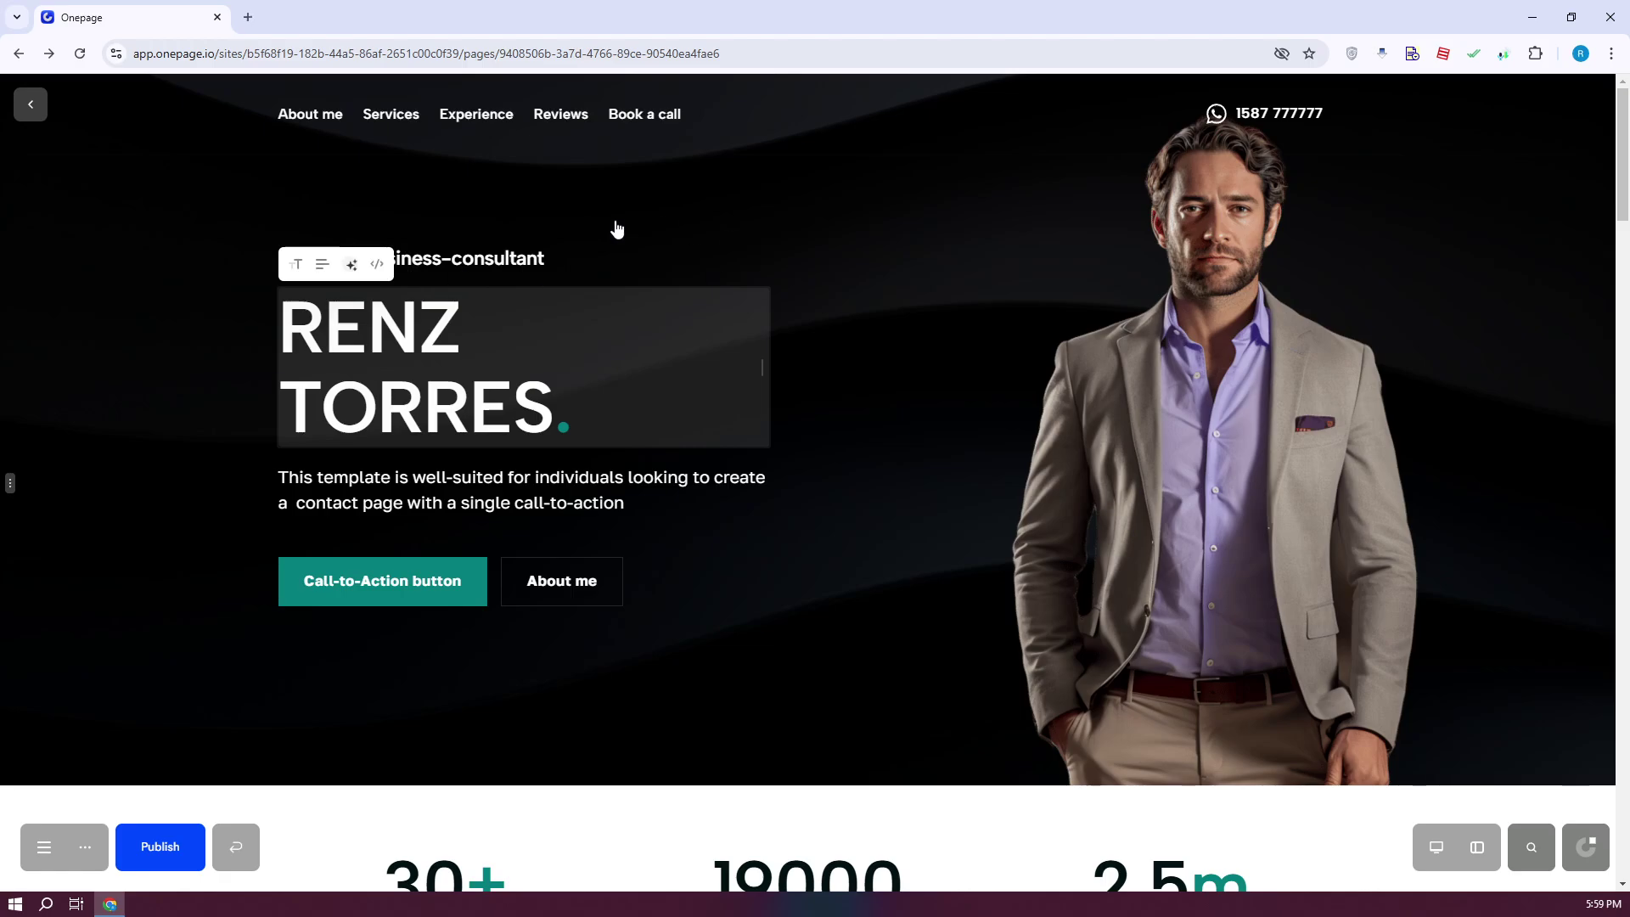
Try the teal text color on the name heading, and restore its white text with the teal dot.
click(346, 266)
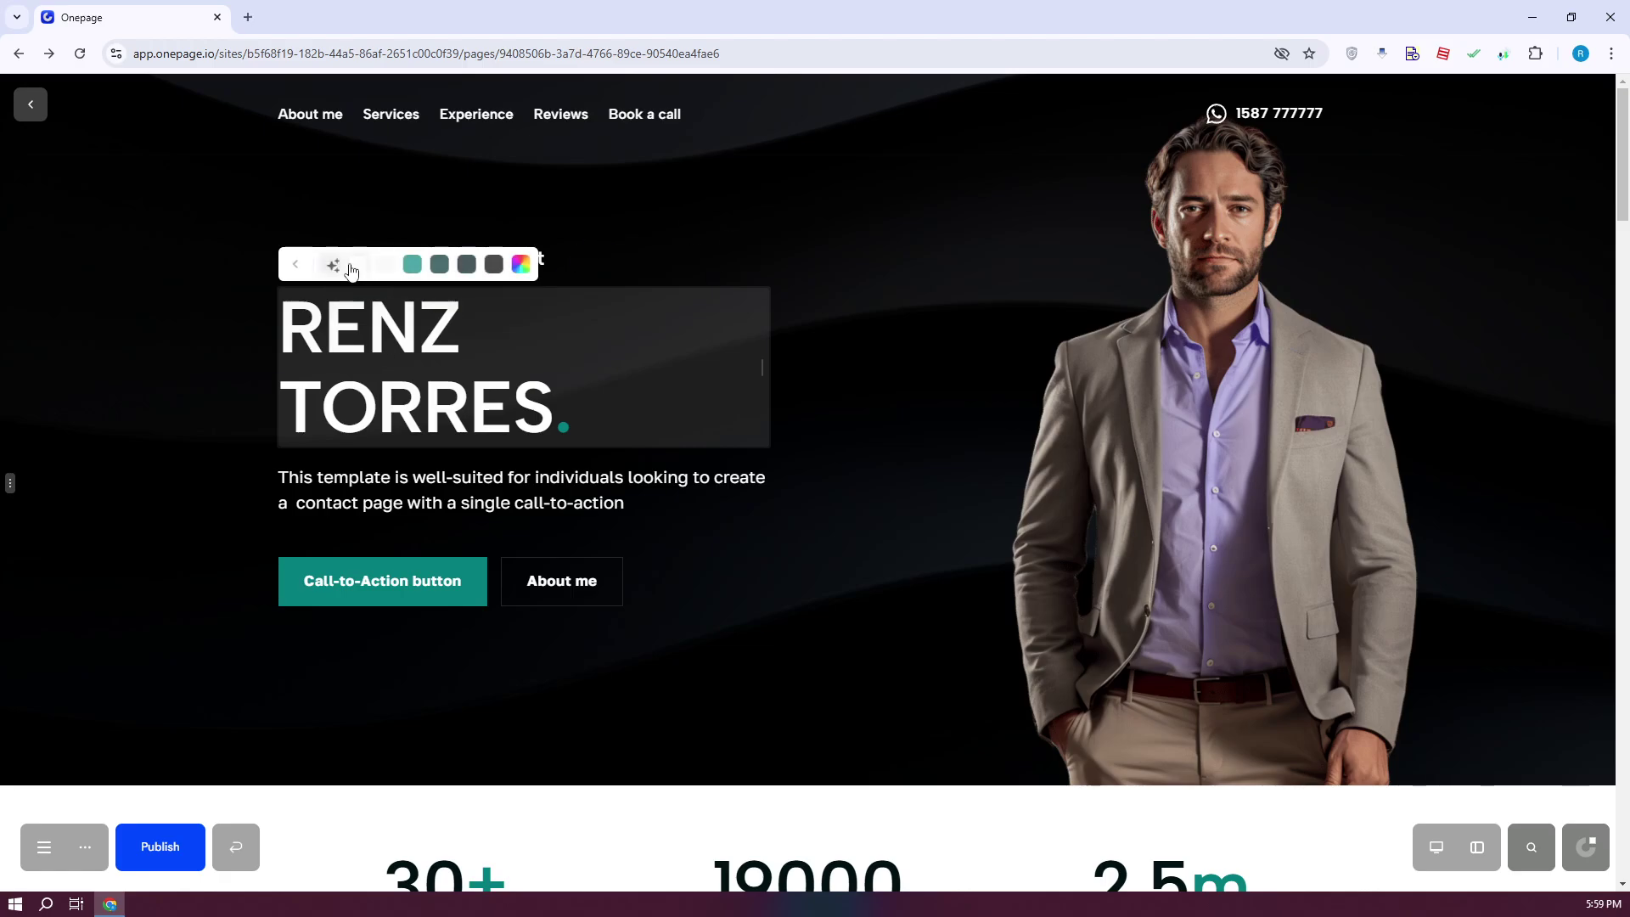
click(412, 266)
click(349, 264)
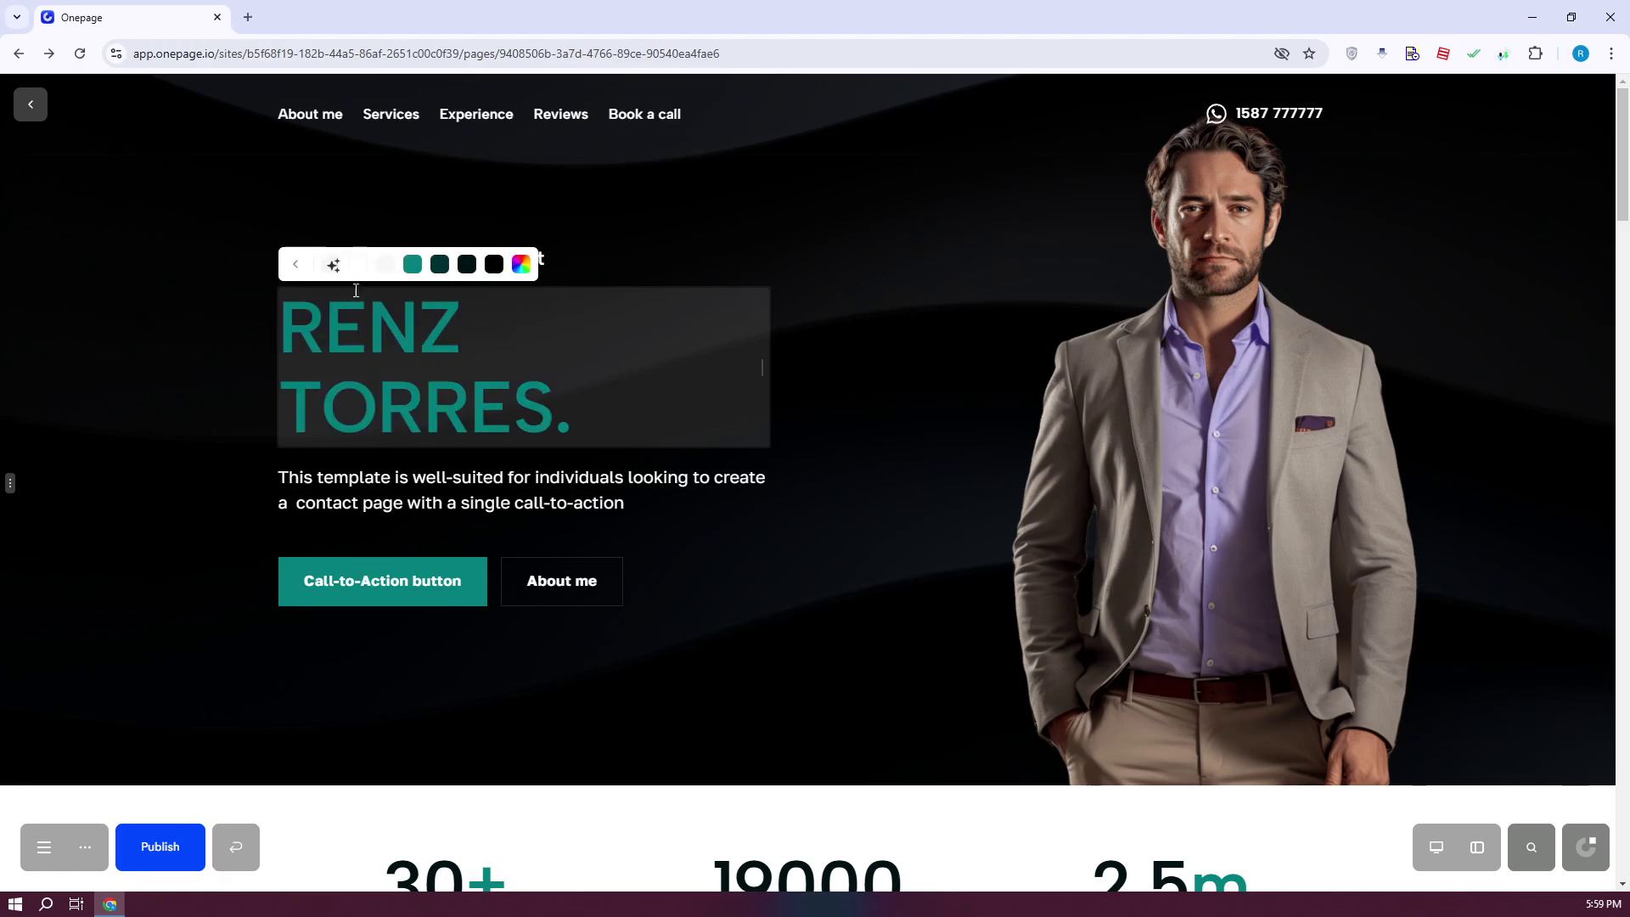
click(360, 268)
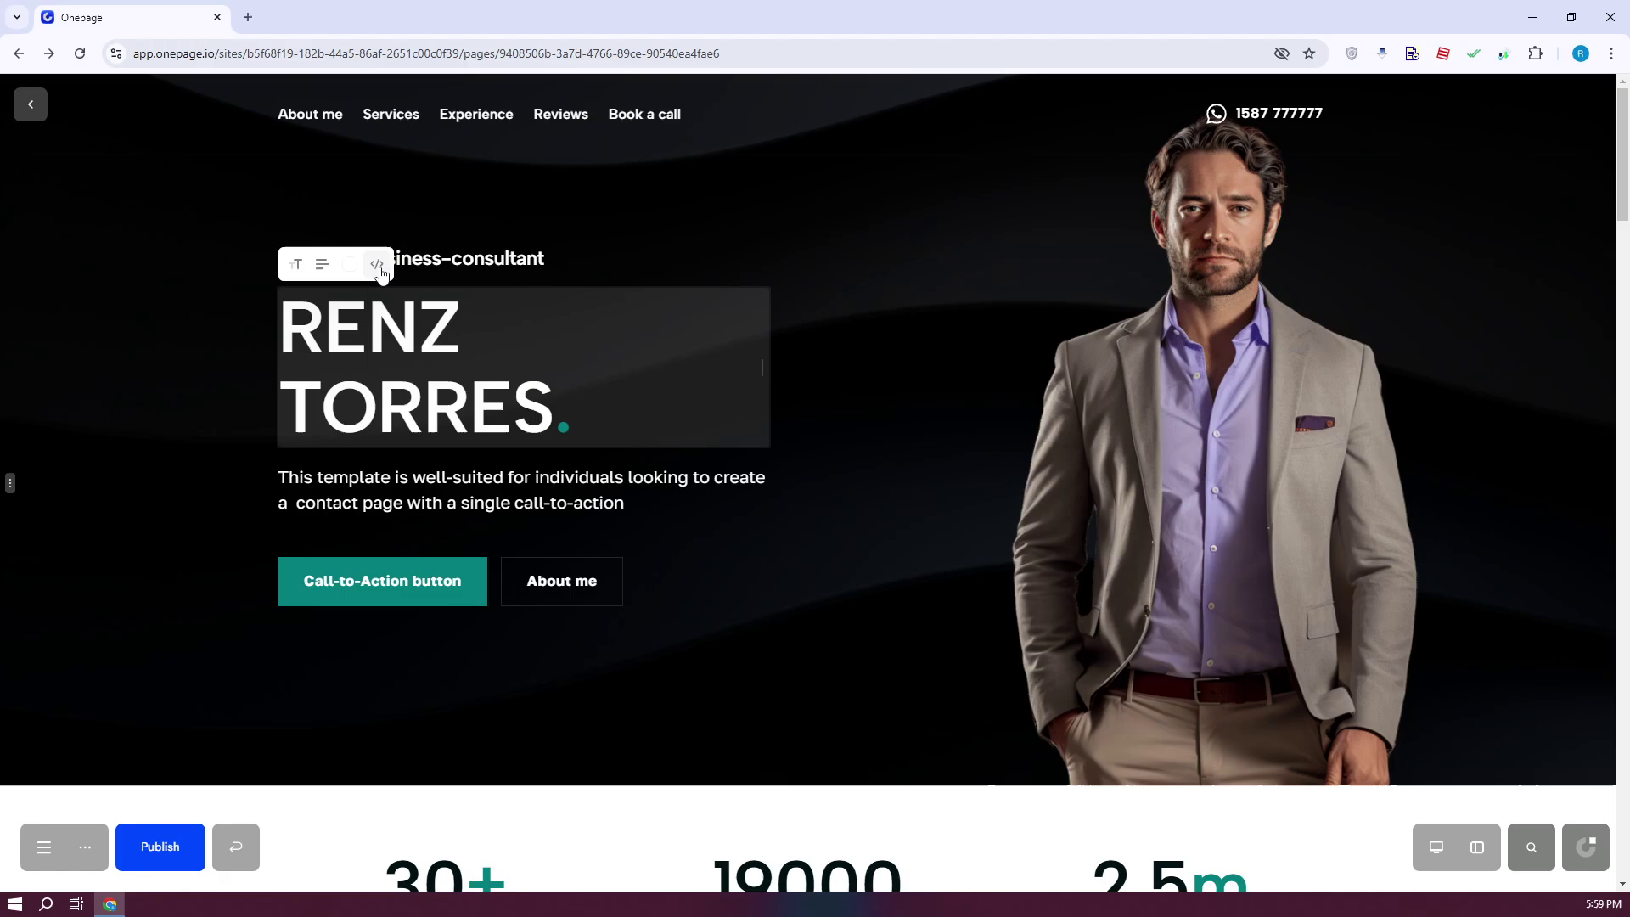
Try the H1 and H2 heading tags on the hero's name heading, and finish editing the text.
click(377, 267)
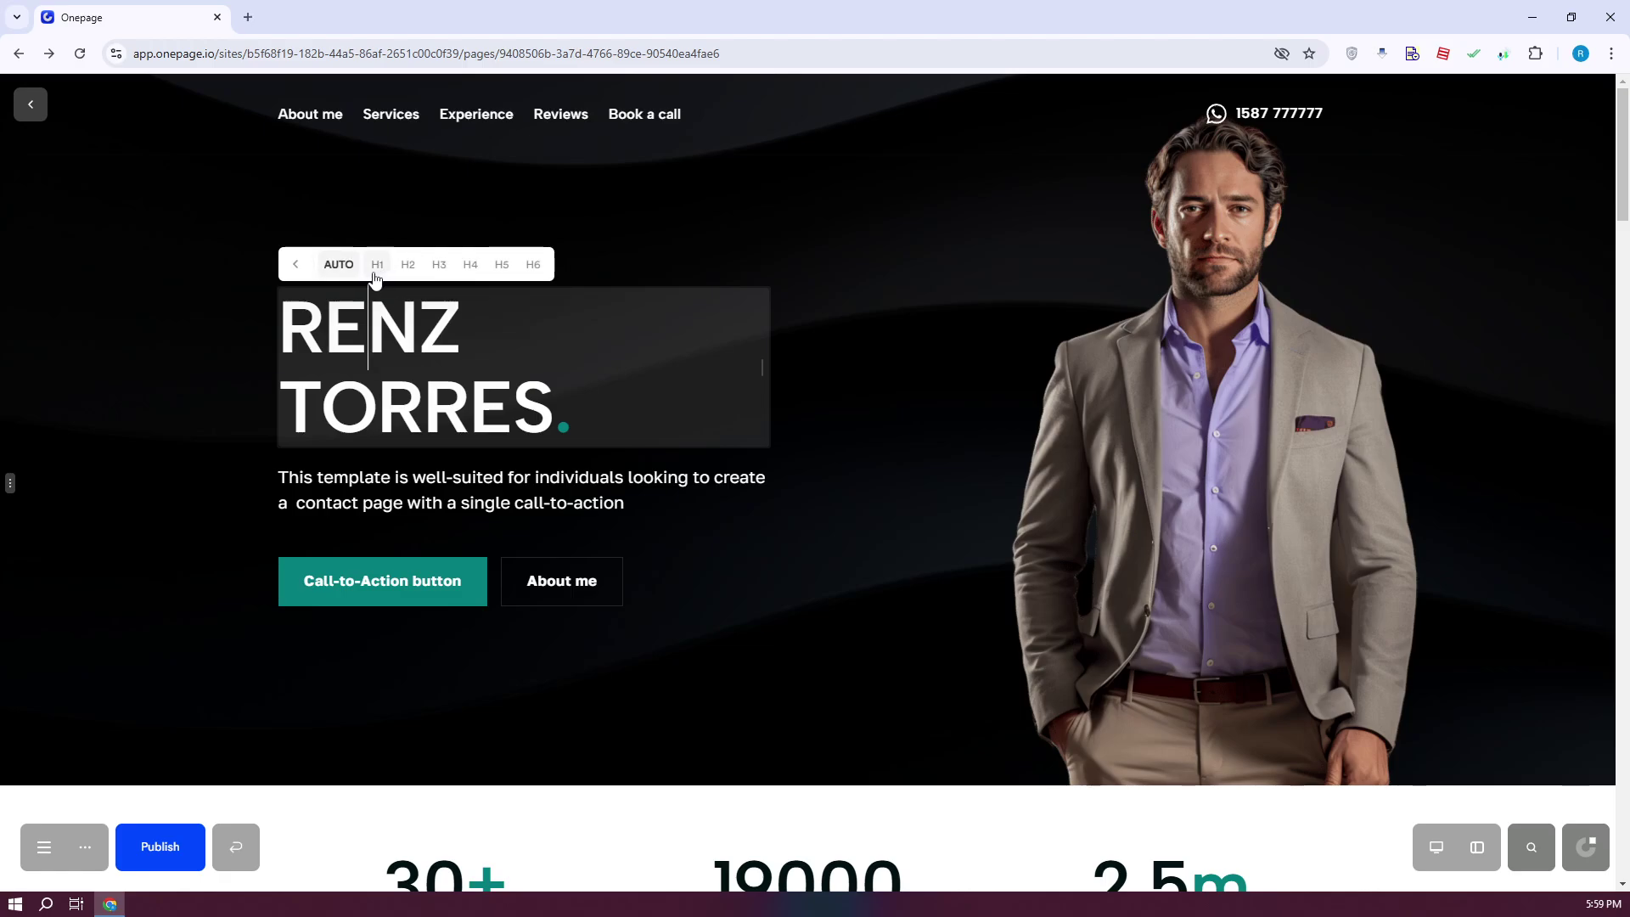
click(375, 273)
click(378, 266)
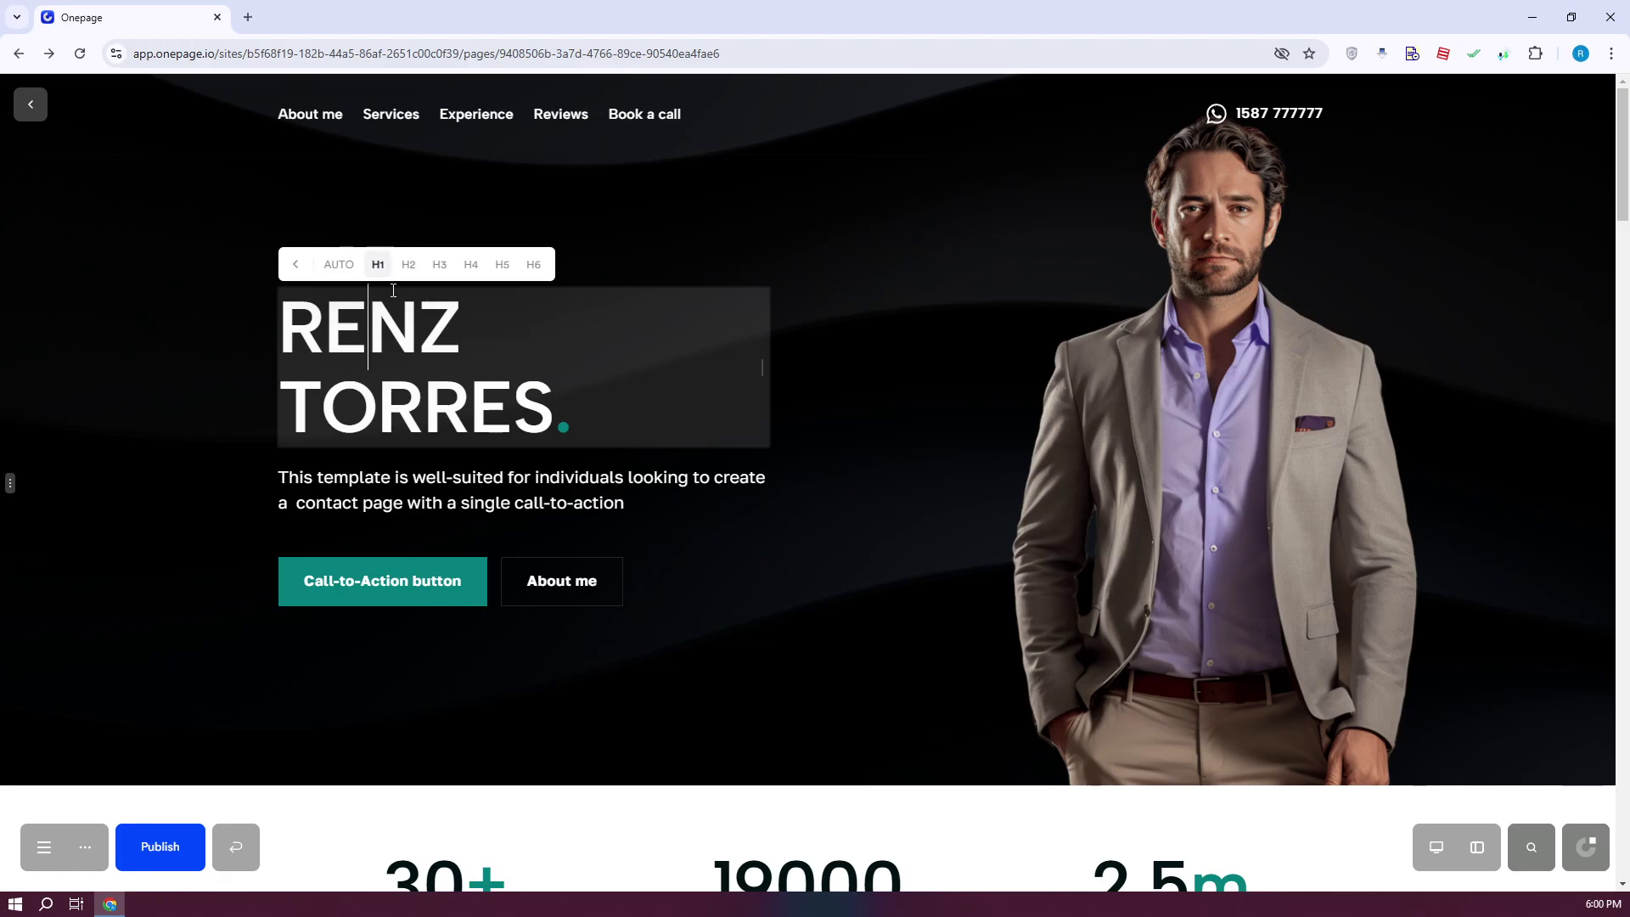
click(375, 270)
click(370, 270)
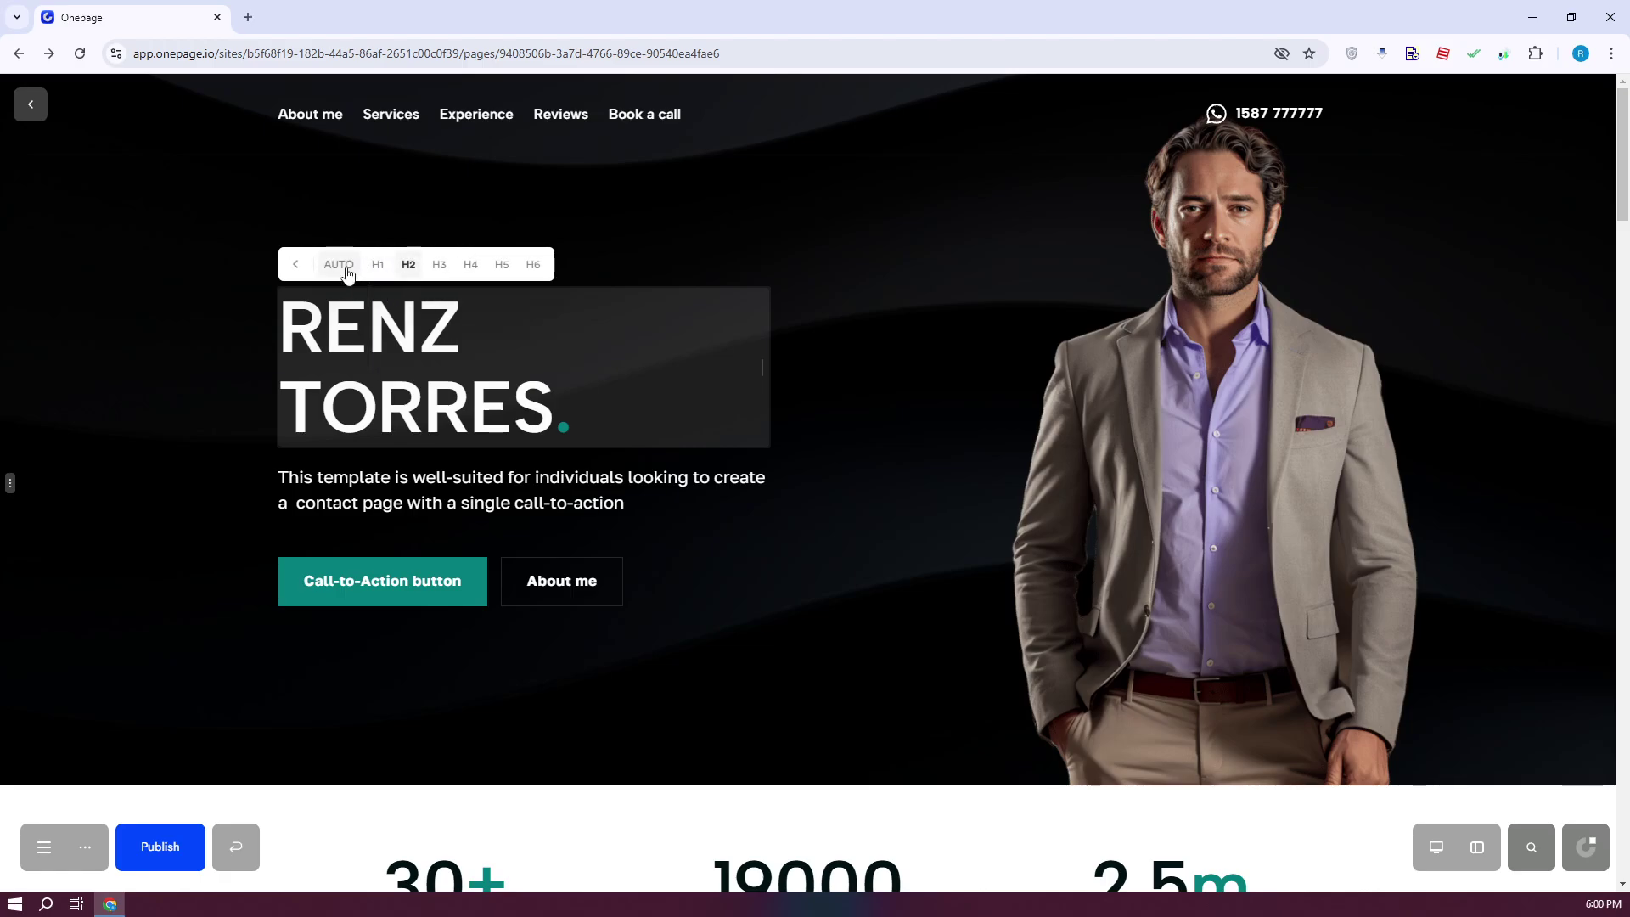
click(368, 271)
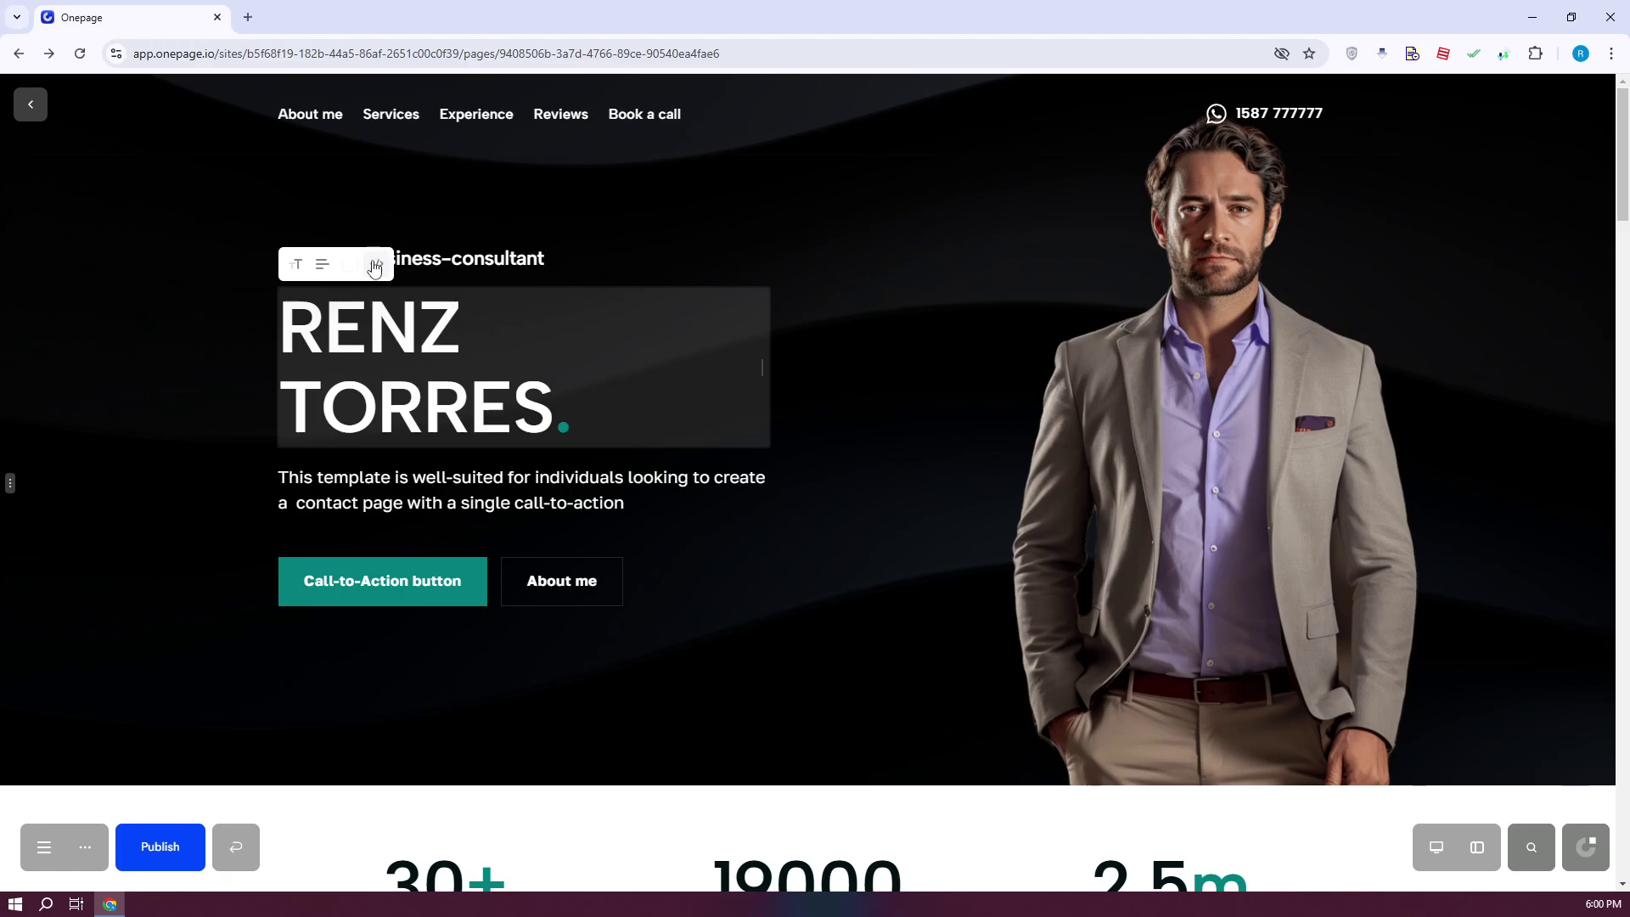
click(326, 266)
click(329, 268)
click(550, 270)
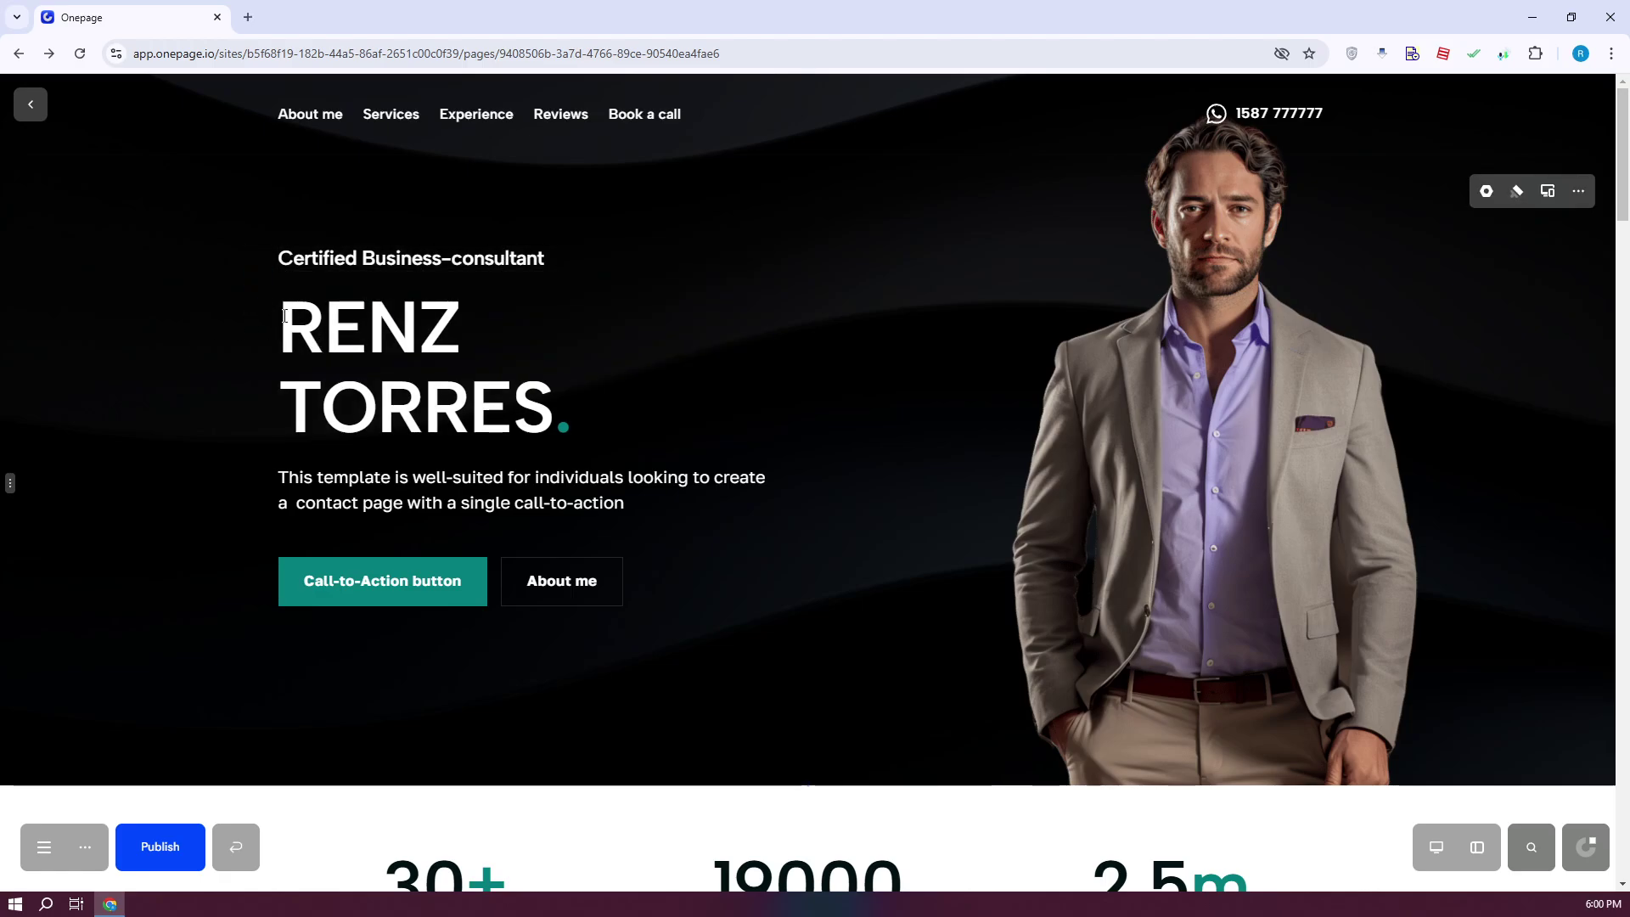
Move the hero's text block to the other side of the portrait, and move it back to its original side.
mouse_move(348, 246)
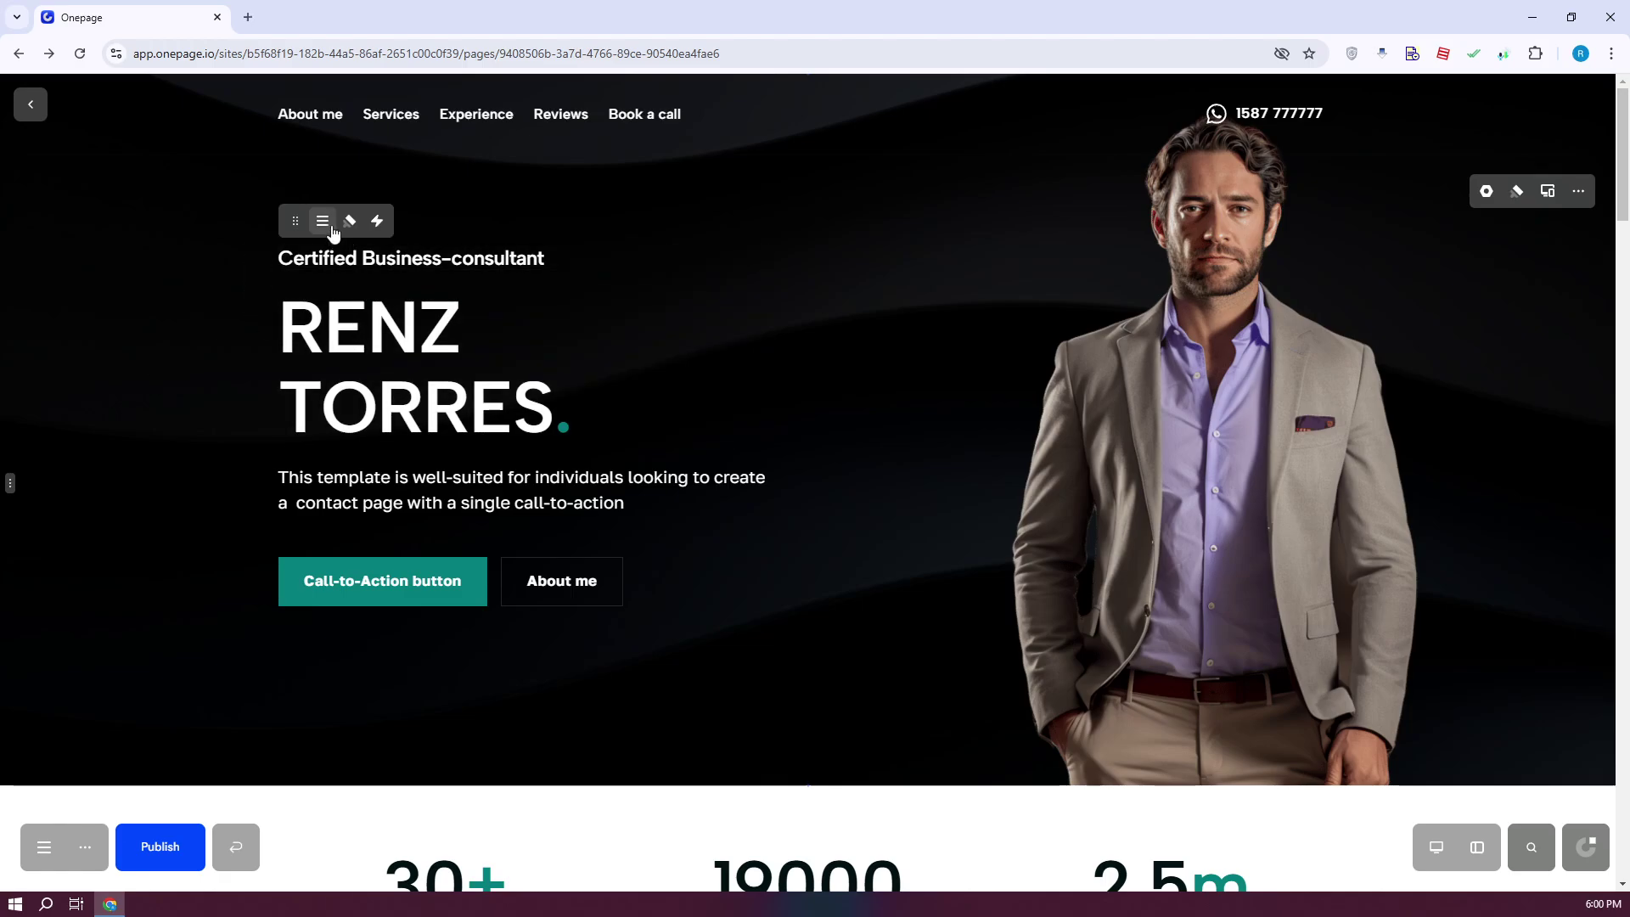
mouse_move(294, 221)
mouse_down()
mouse_move(403, 316)
mouse_move(297, 227)
mouse_up()
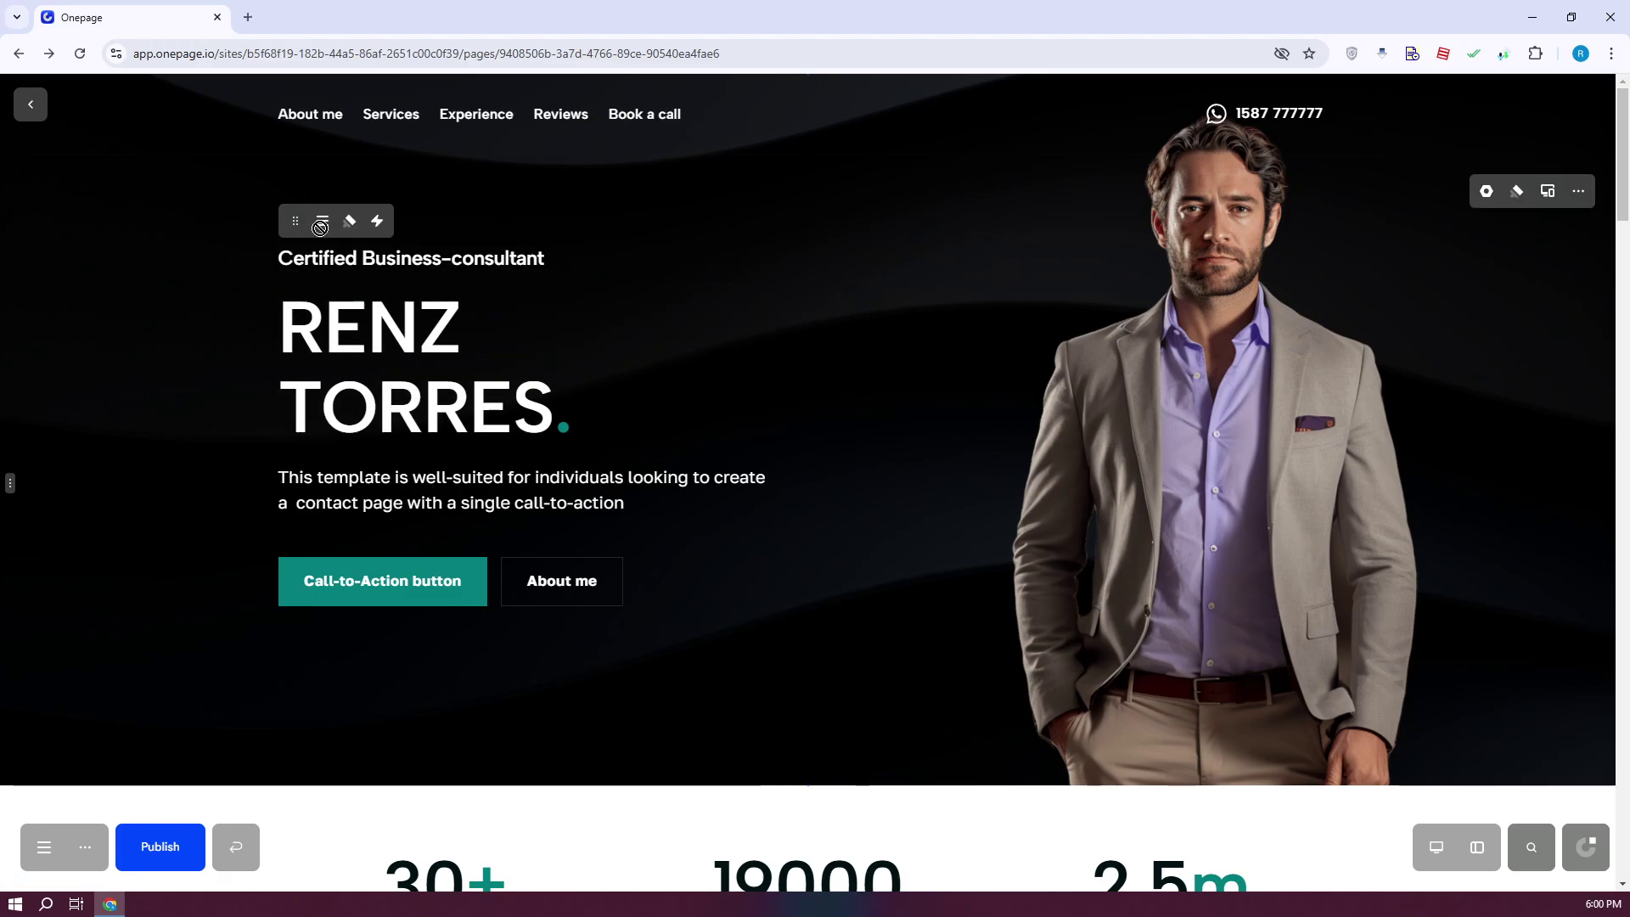
drag(299, 220, 455, 298)
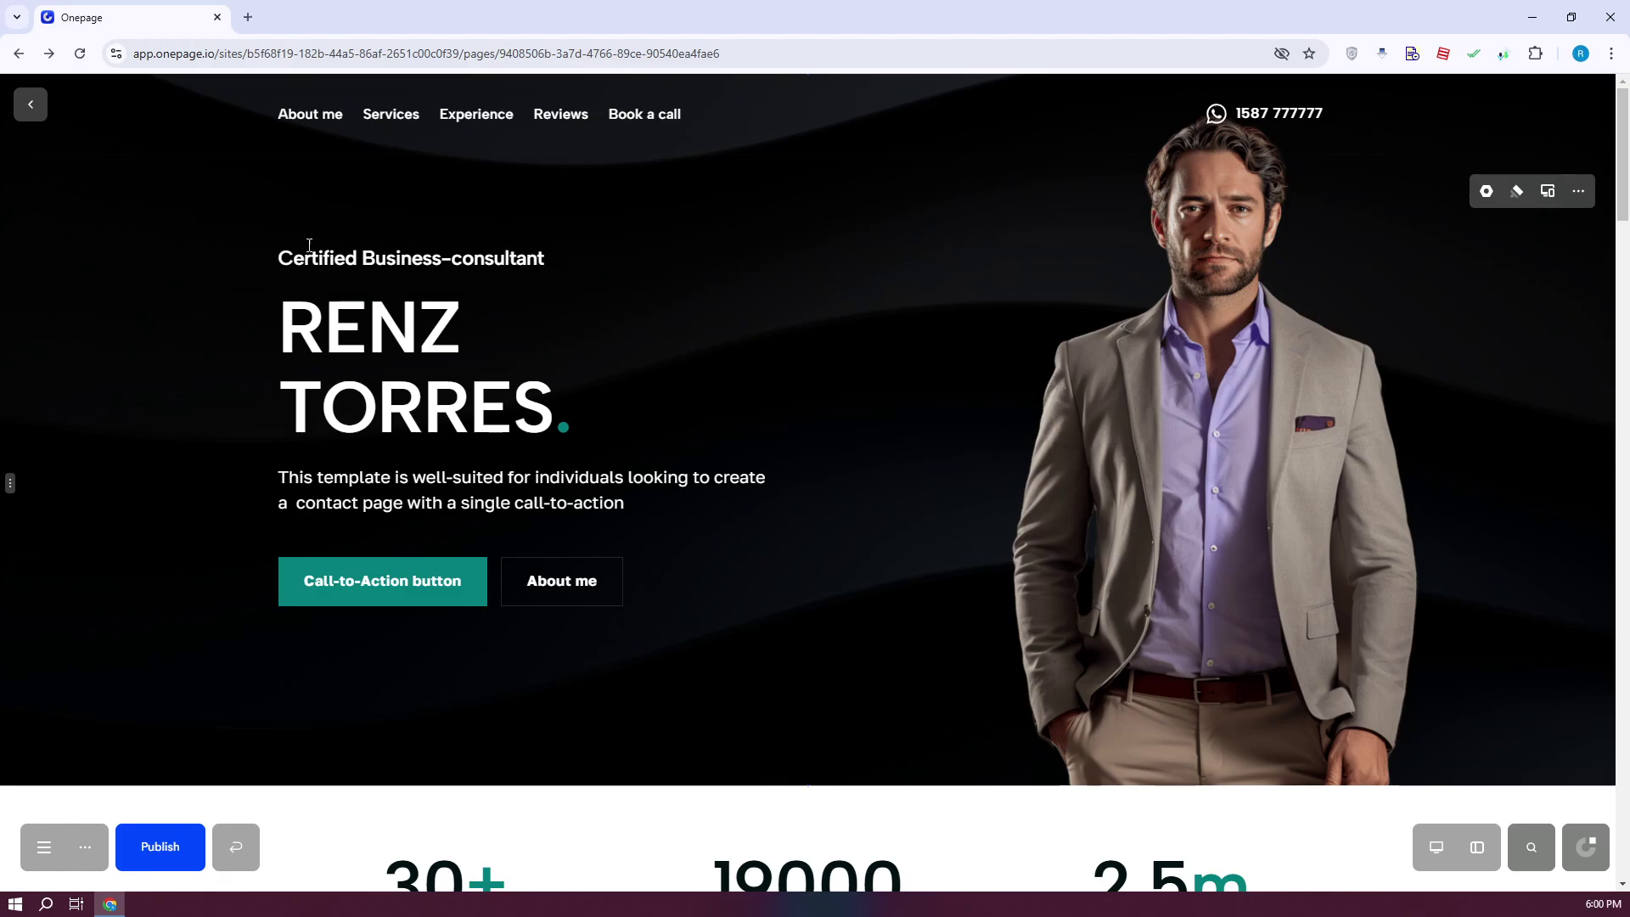
drag(304, 219, 1137, 324)
click(860, 249)
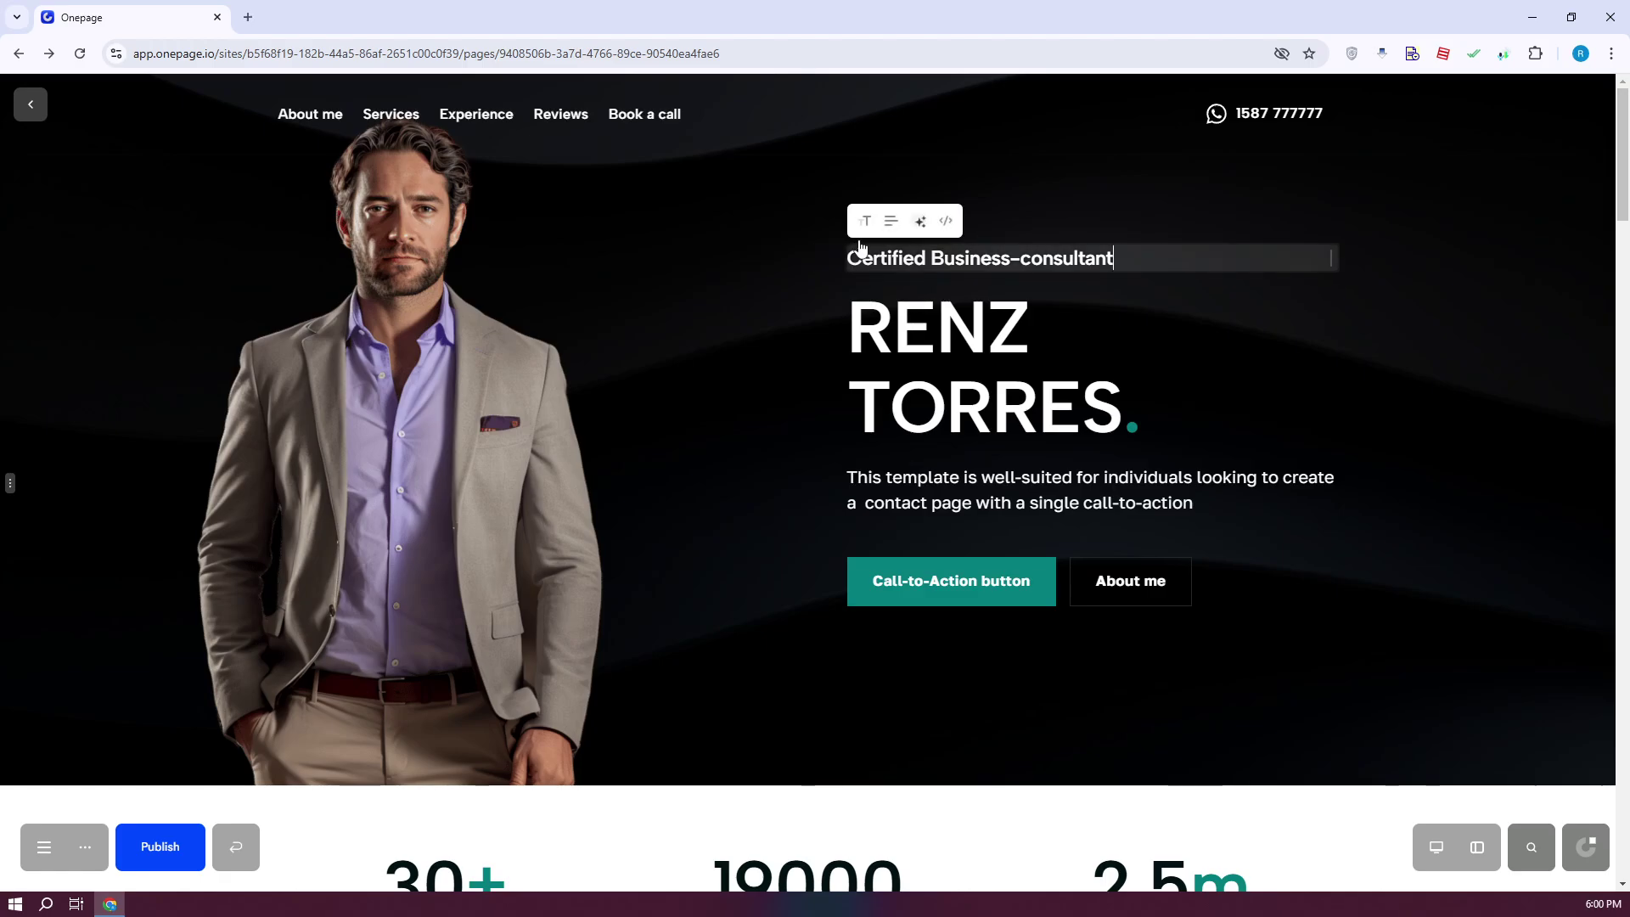
click(1408, 367)
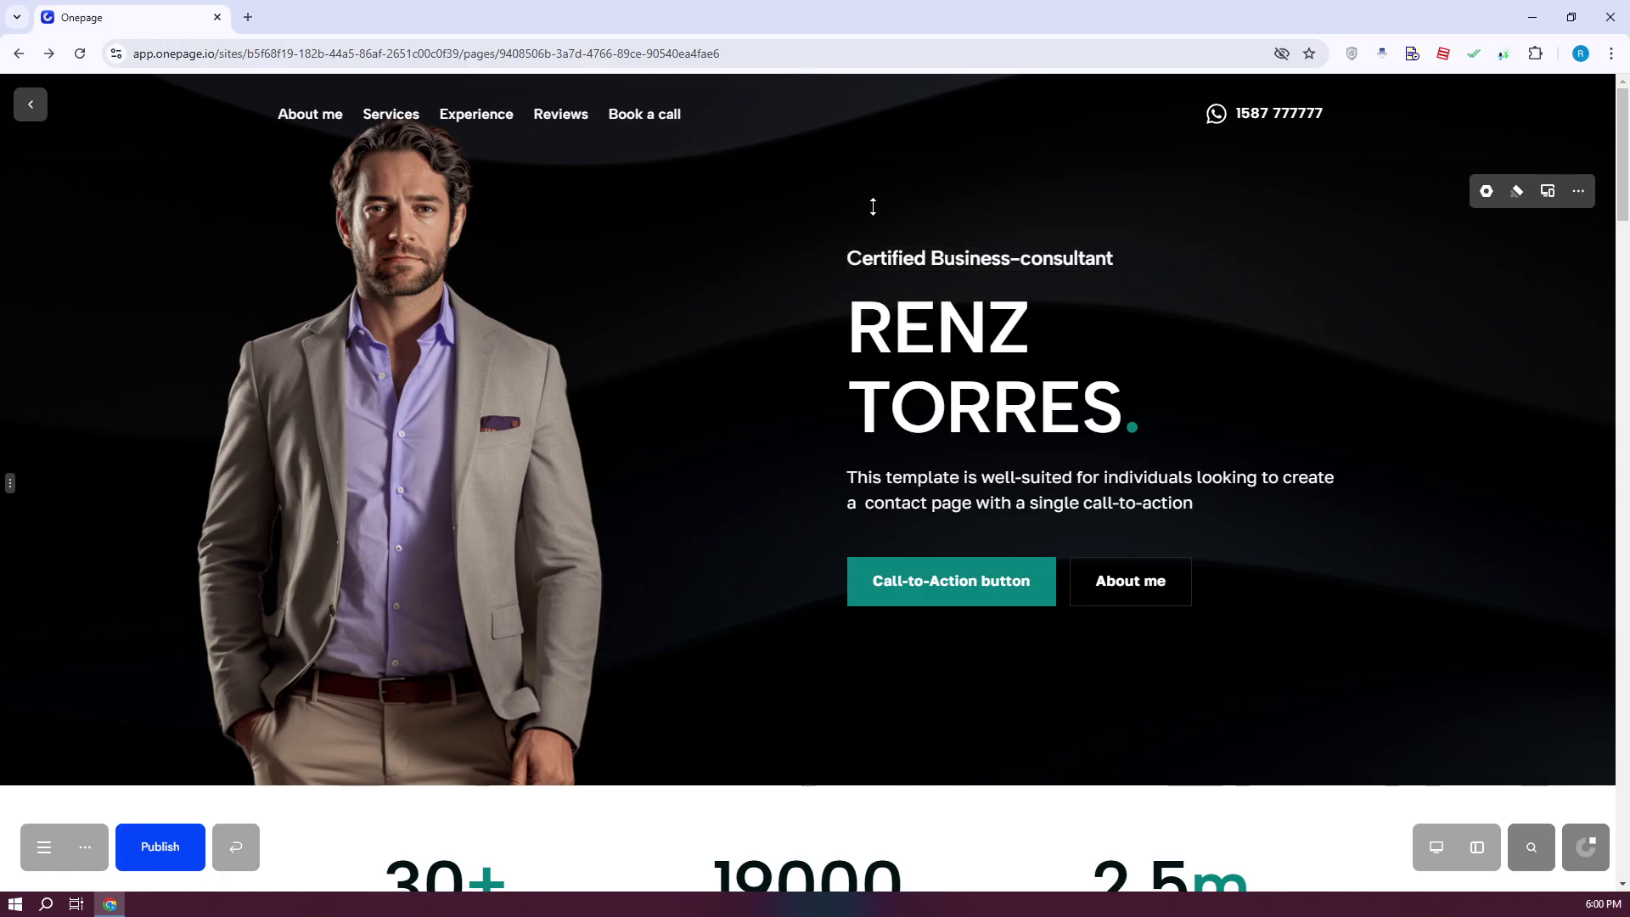
drag(859, 222, 462, 223)
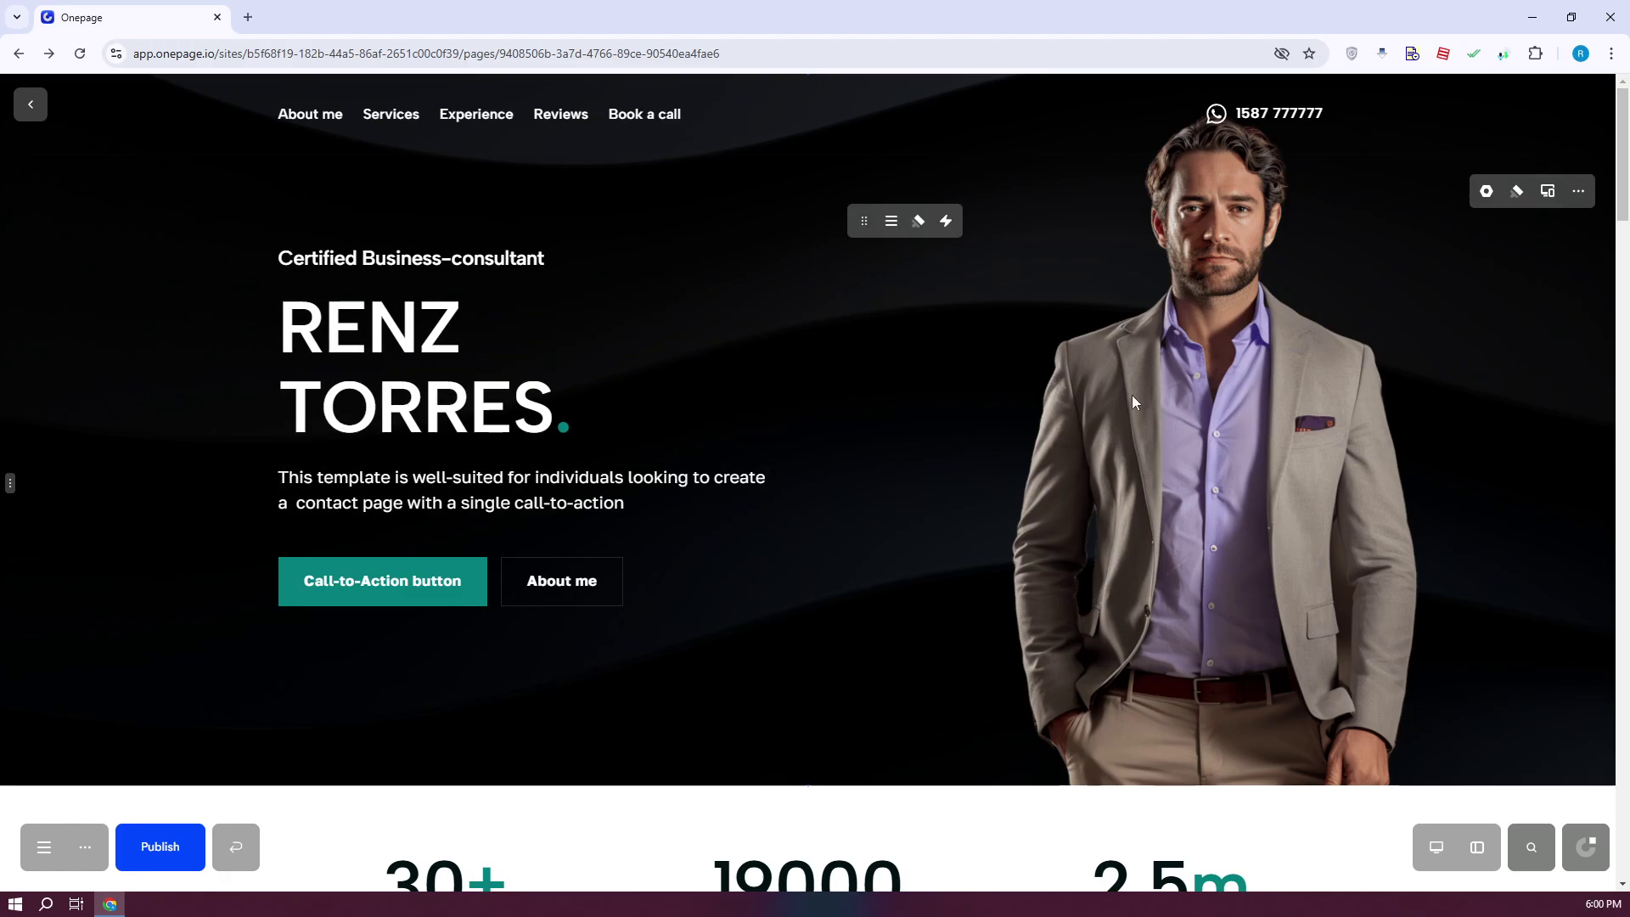
Replace the hero portrait with the uploaded picture pexels-tranmautritam-245035.jpg from the Downloads folder.
click(1210, 399)
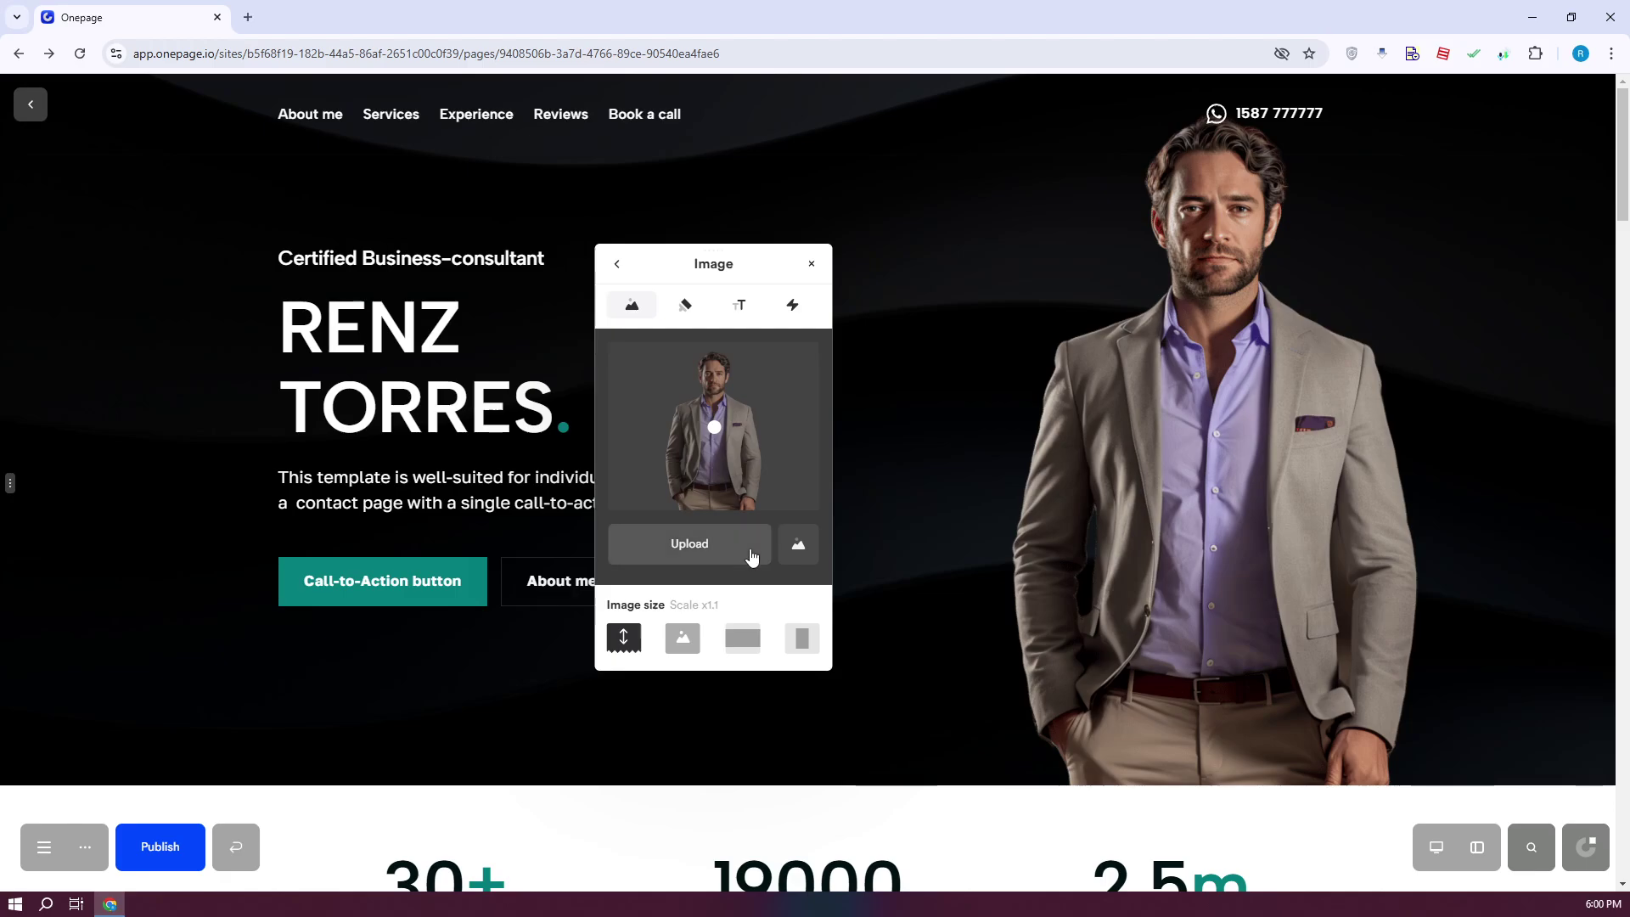
click(700, 549)
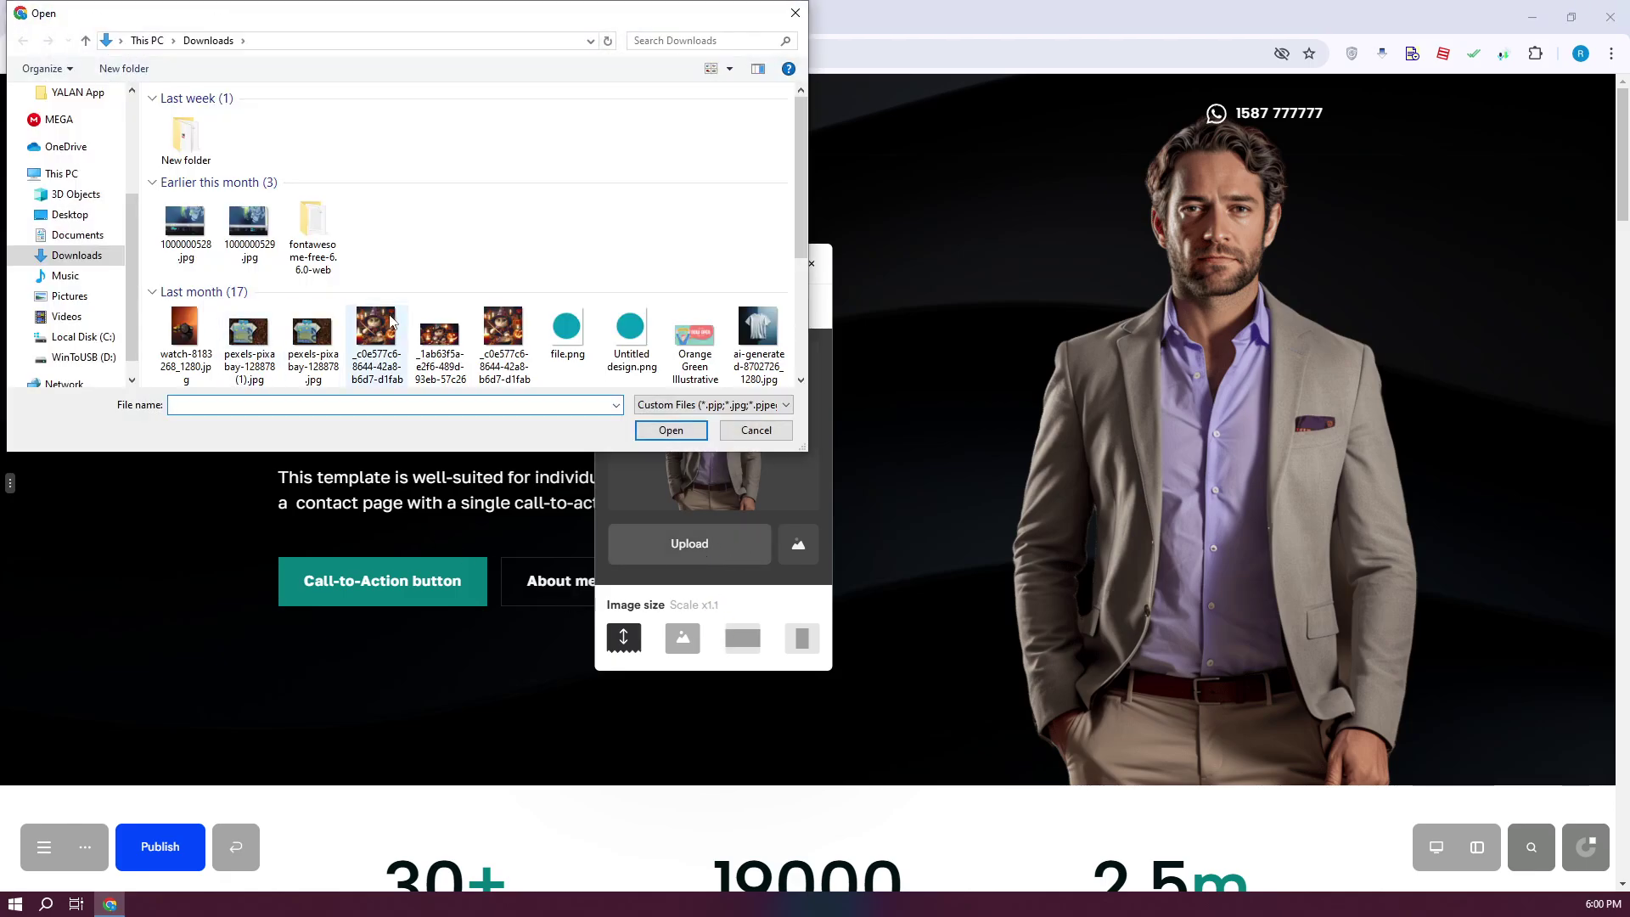
scroll(377, 339, down, 3)
scroll(434, 327, up, 3)
click(248, 246)
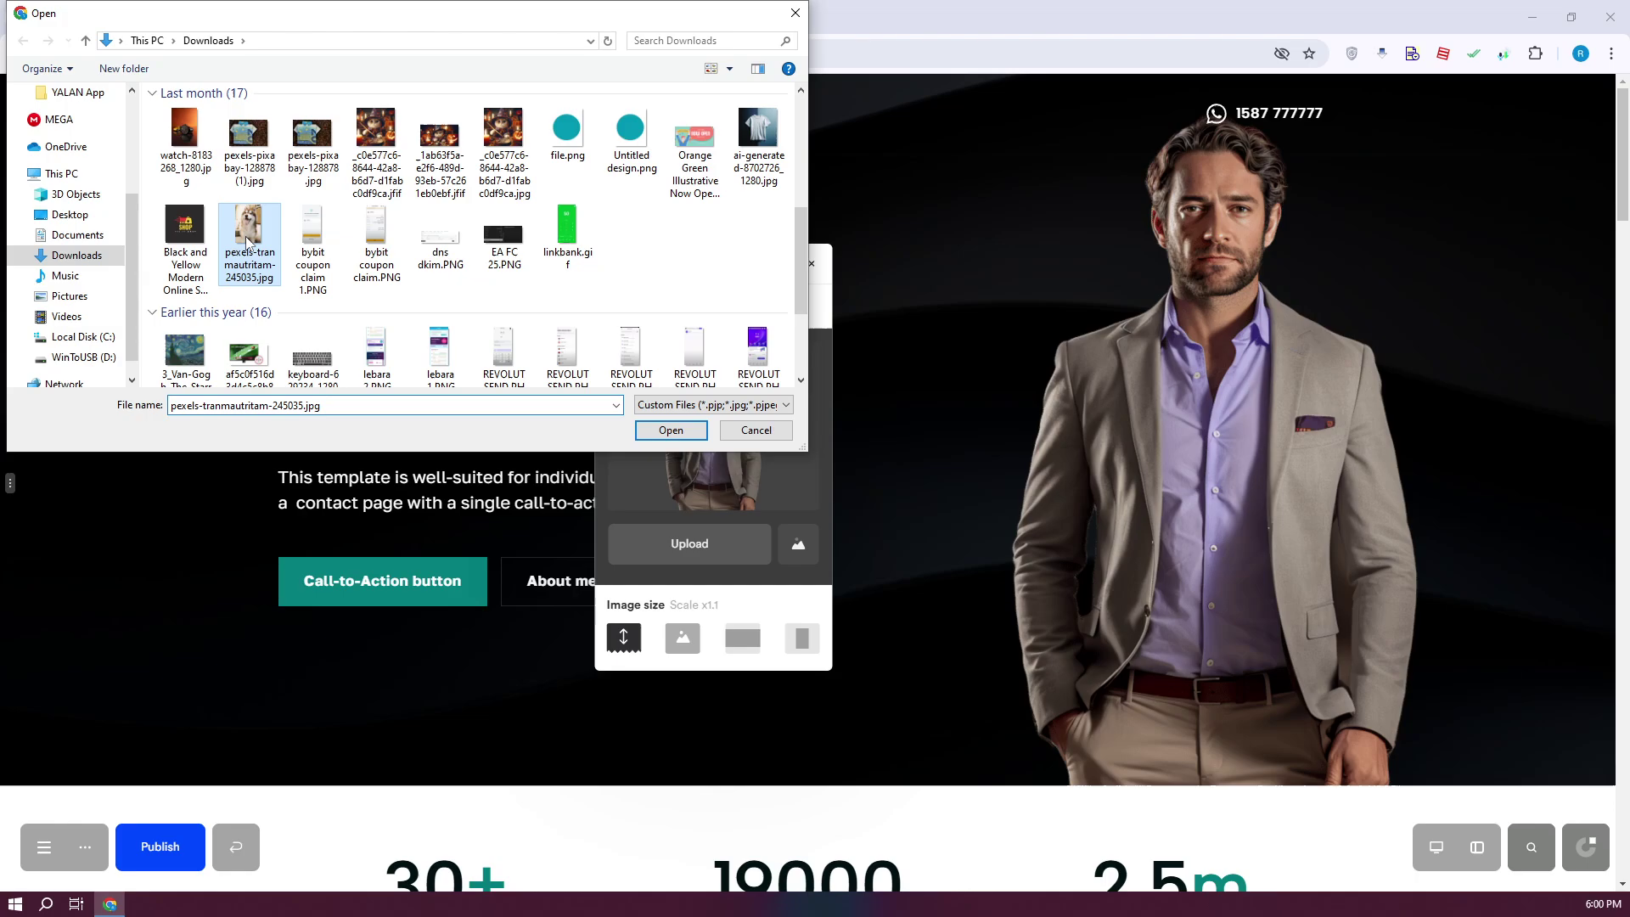
click(688, 434)
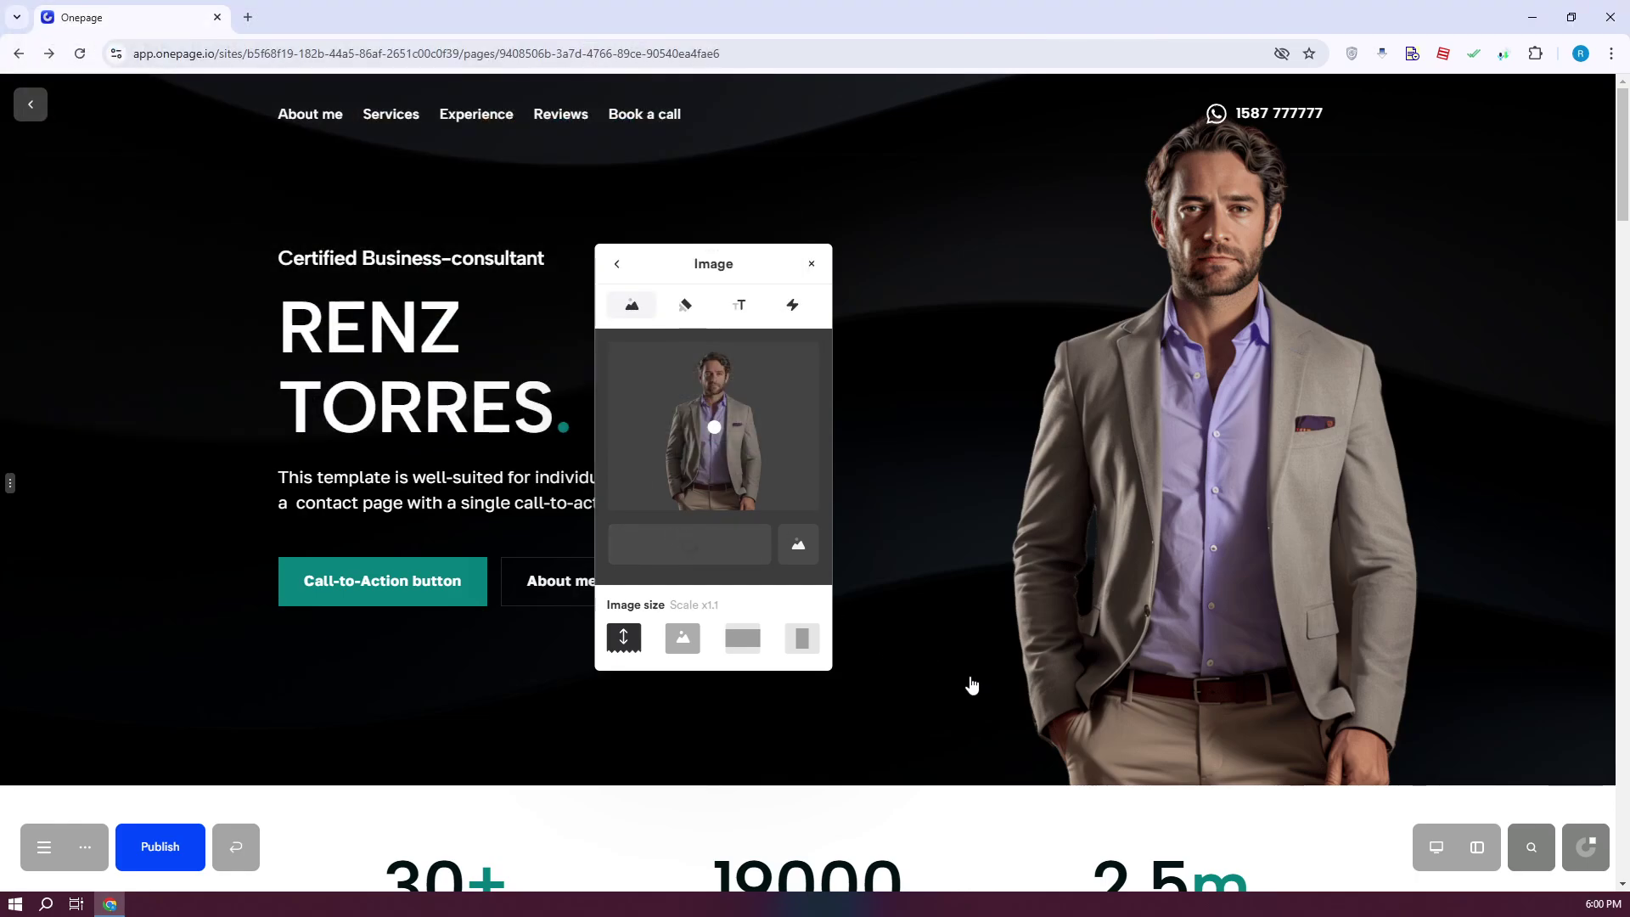
Set the image size of the hero's dog picture to Fit.
scroll(1039, 540, down, 5)
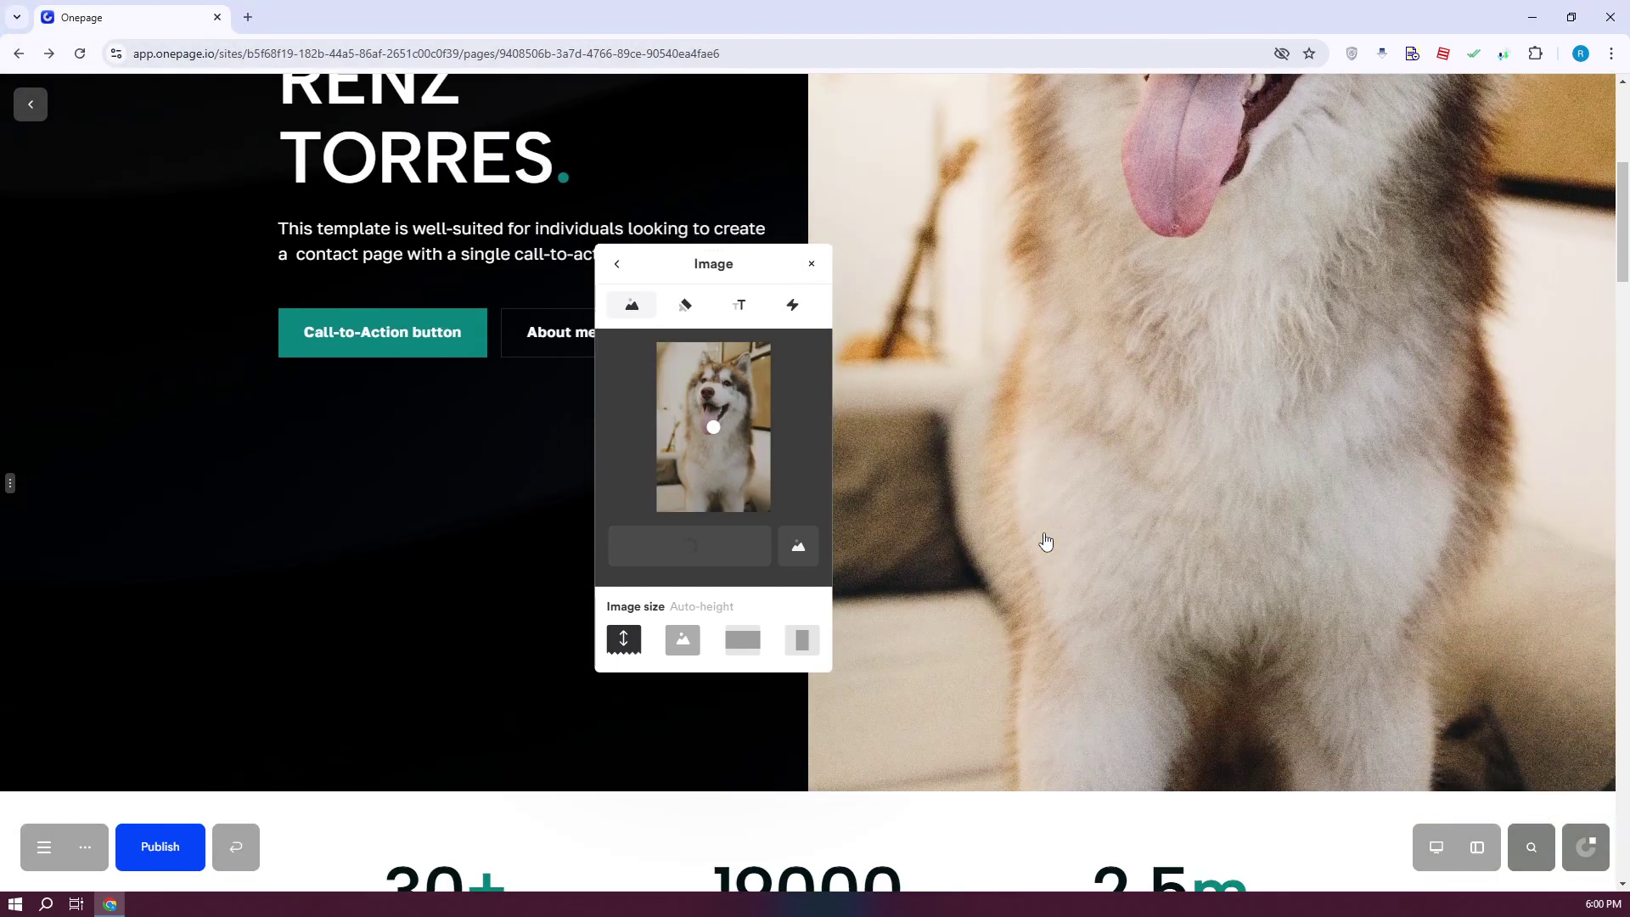
scroll(1043, 542, up, 5)
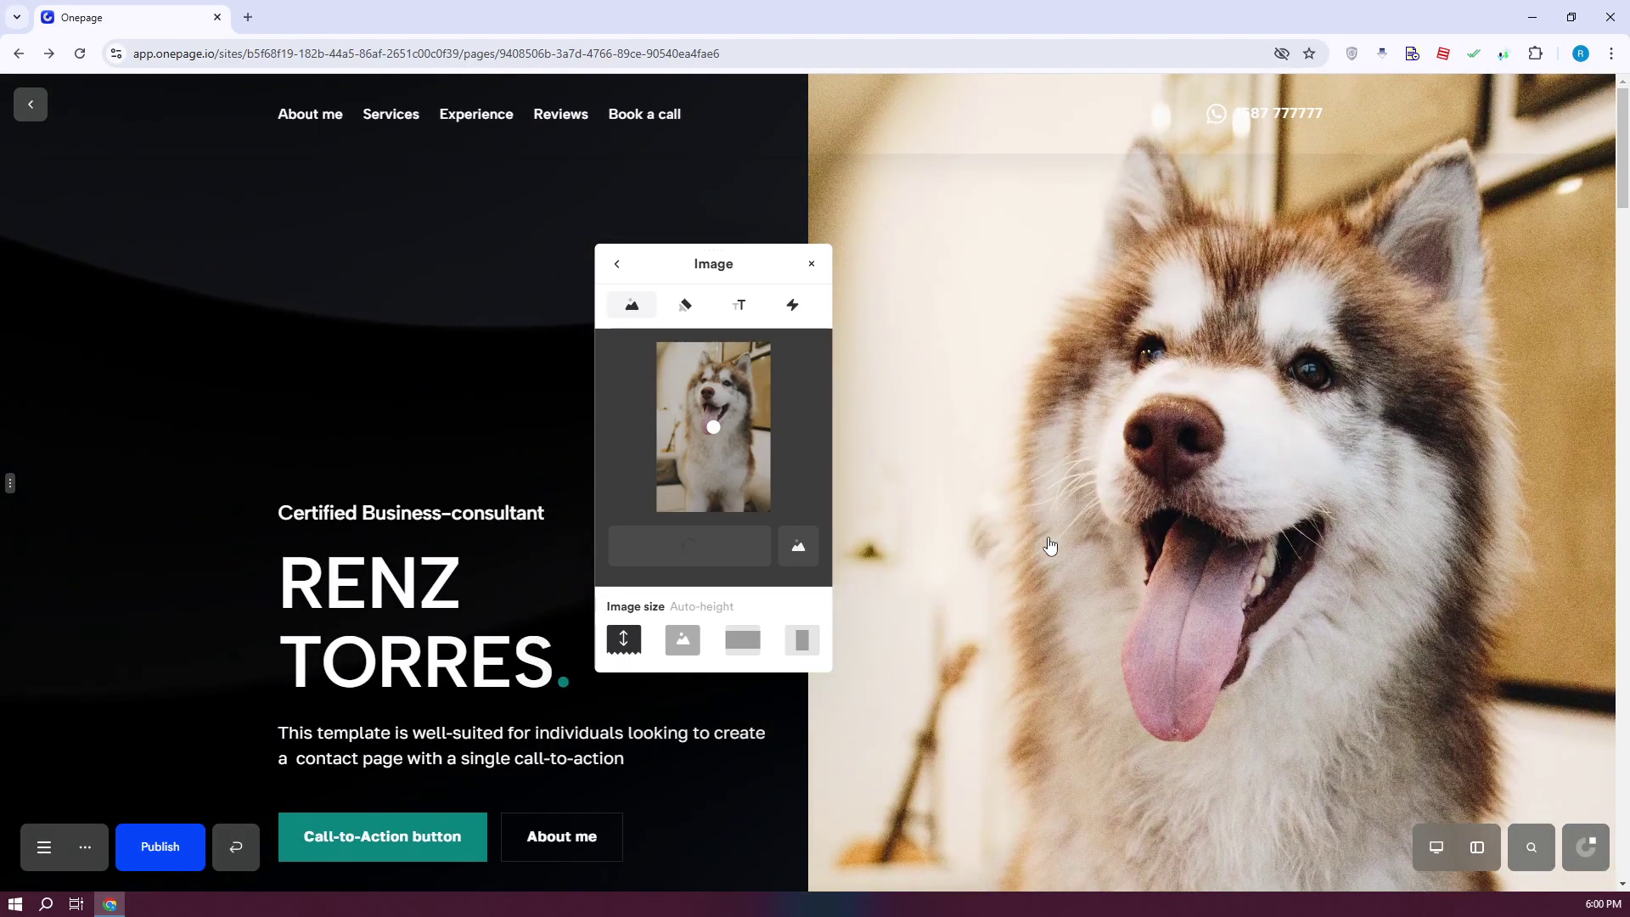
scroll(1049, 546, down, 2)
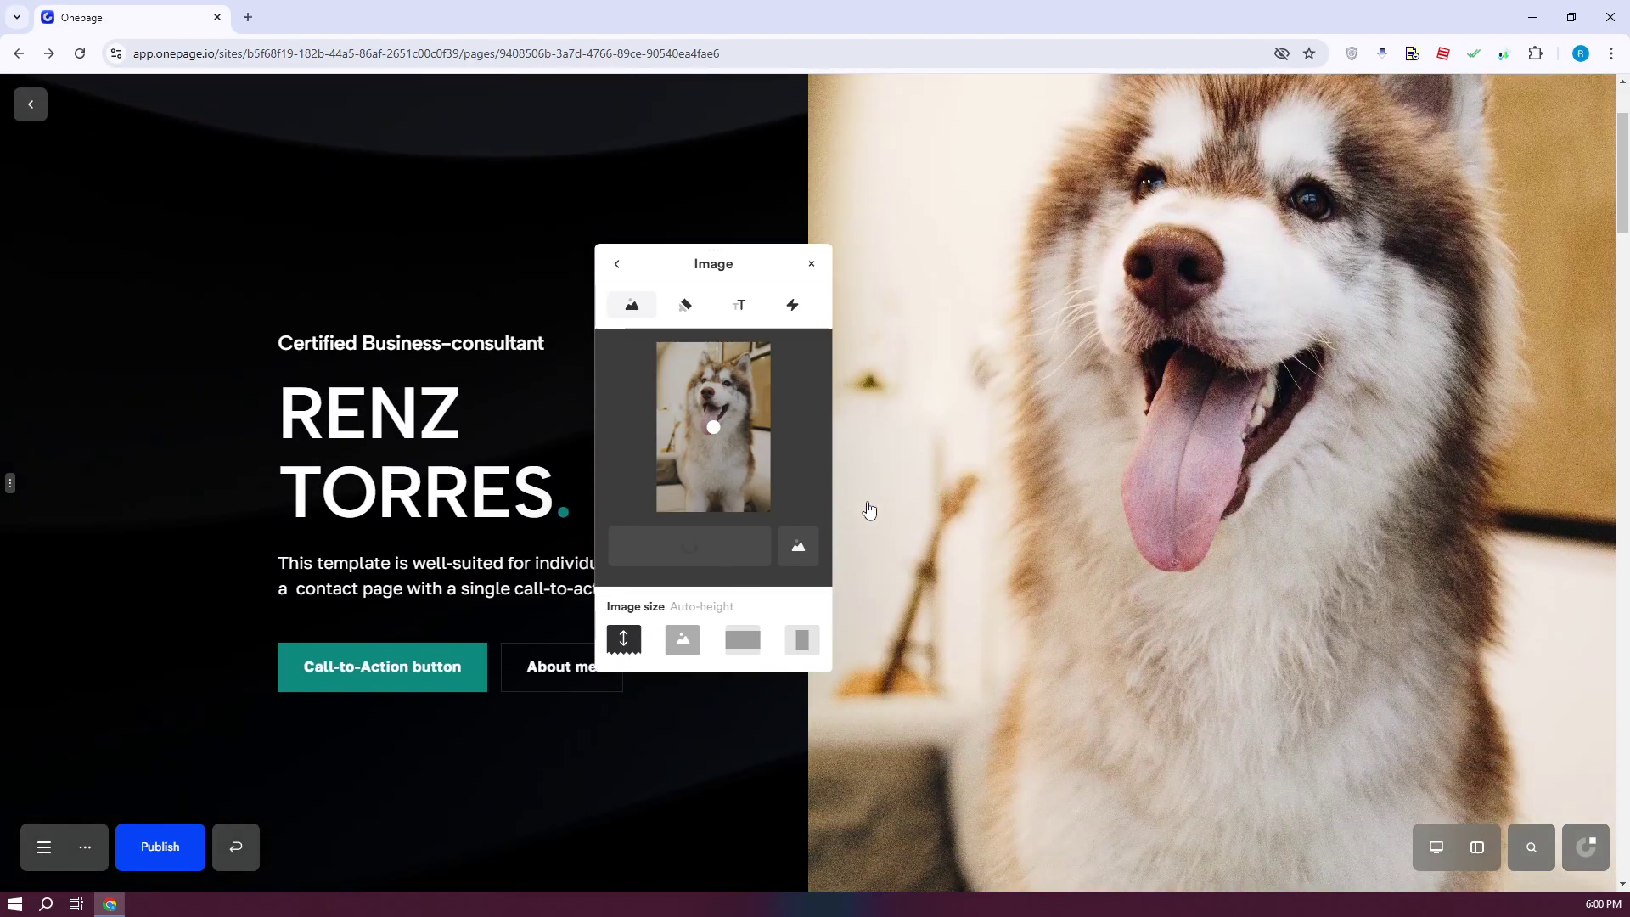
click(686, 652)
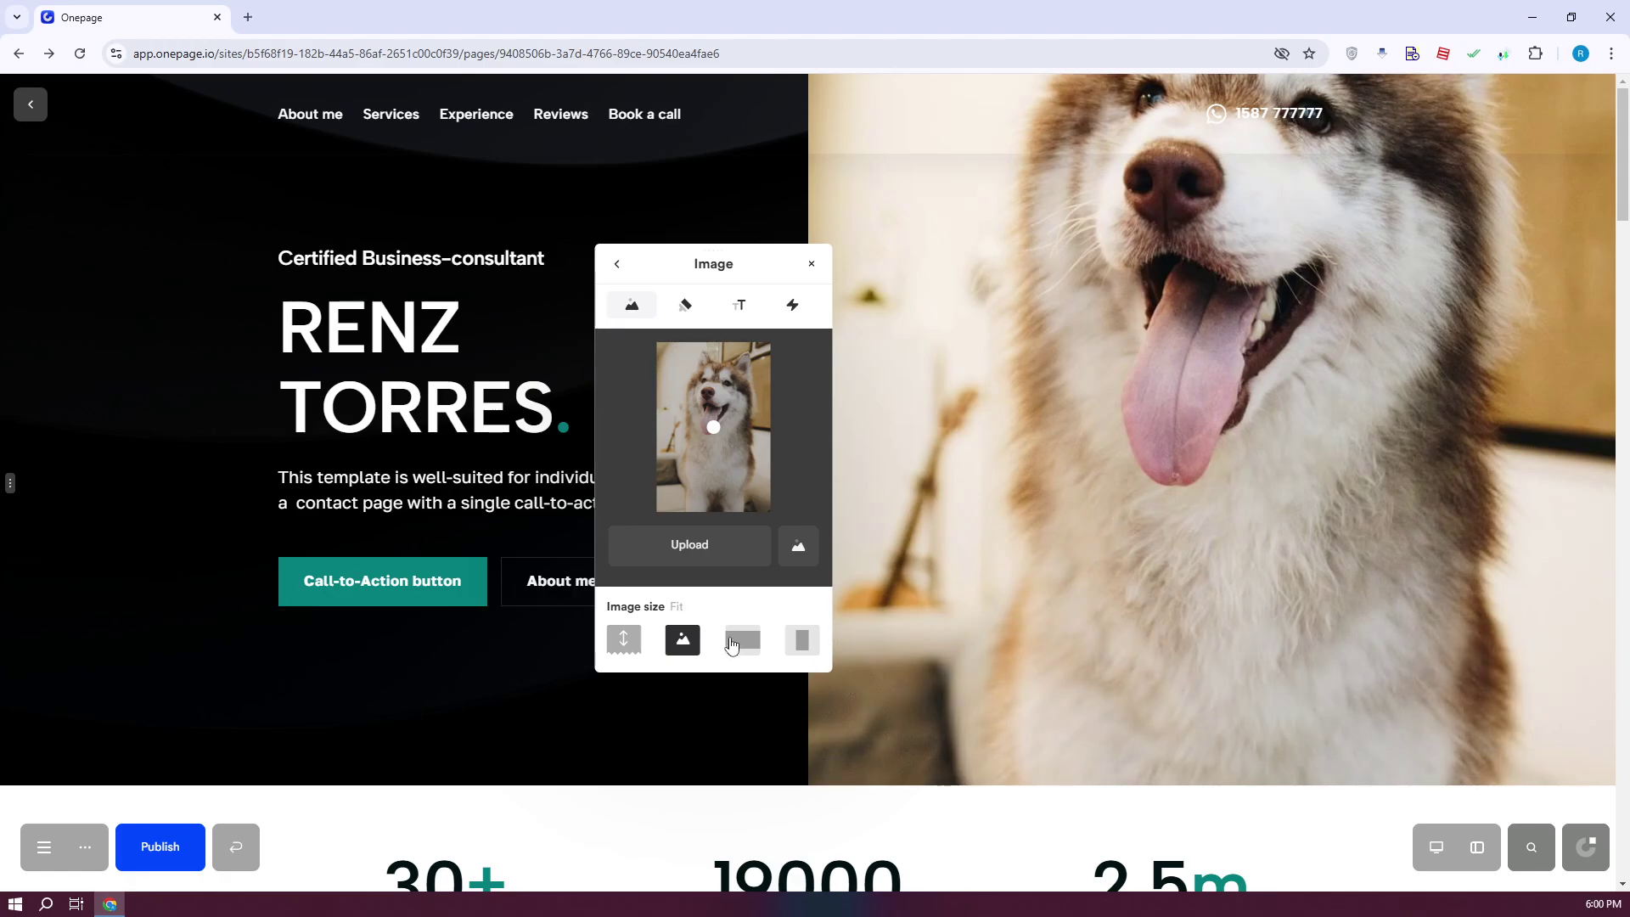
Set the image size of the hero's dog picture to Scale and finish editing the image.
click(802, 642)
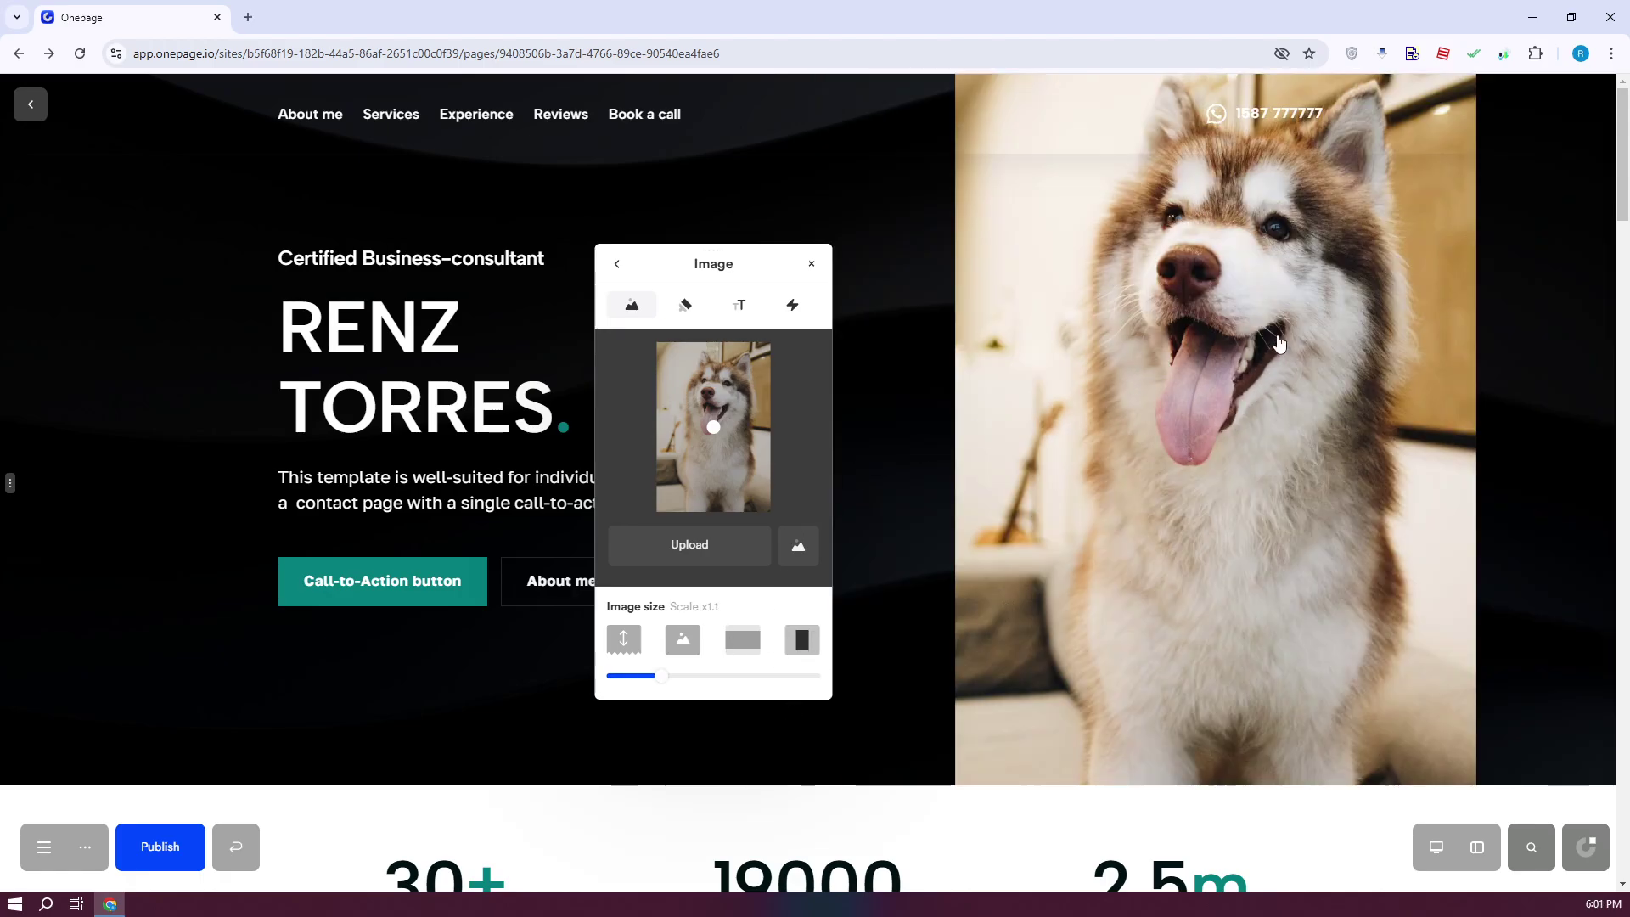
click(1112, 138)
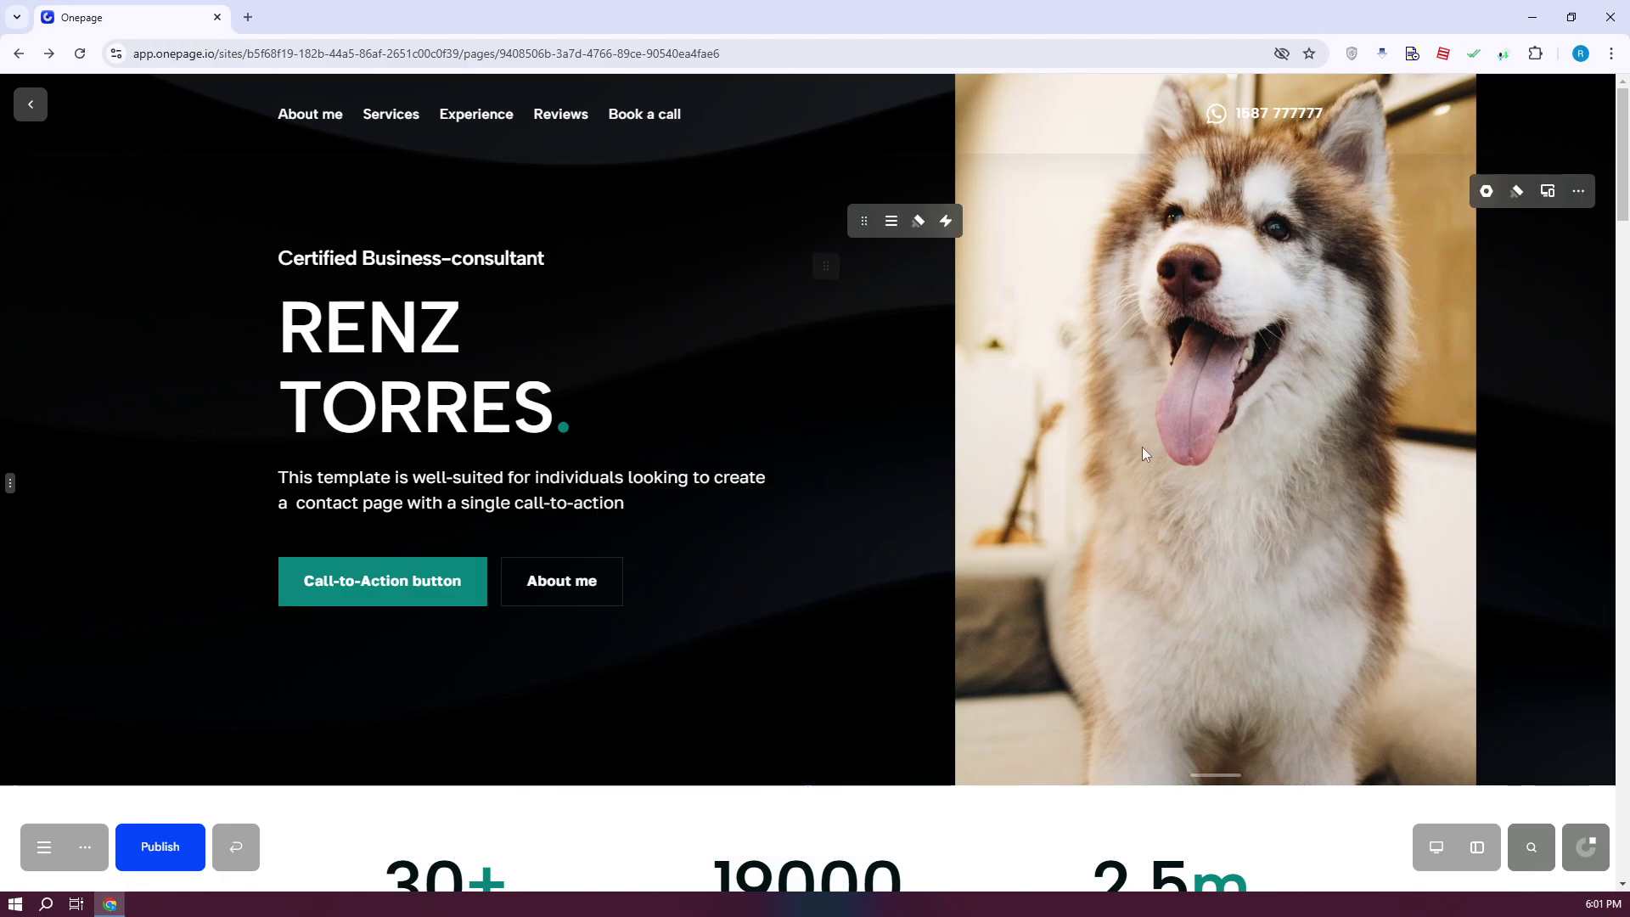
click(1305, 124)
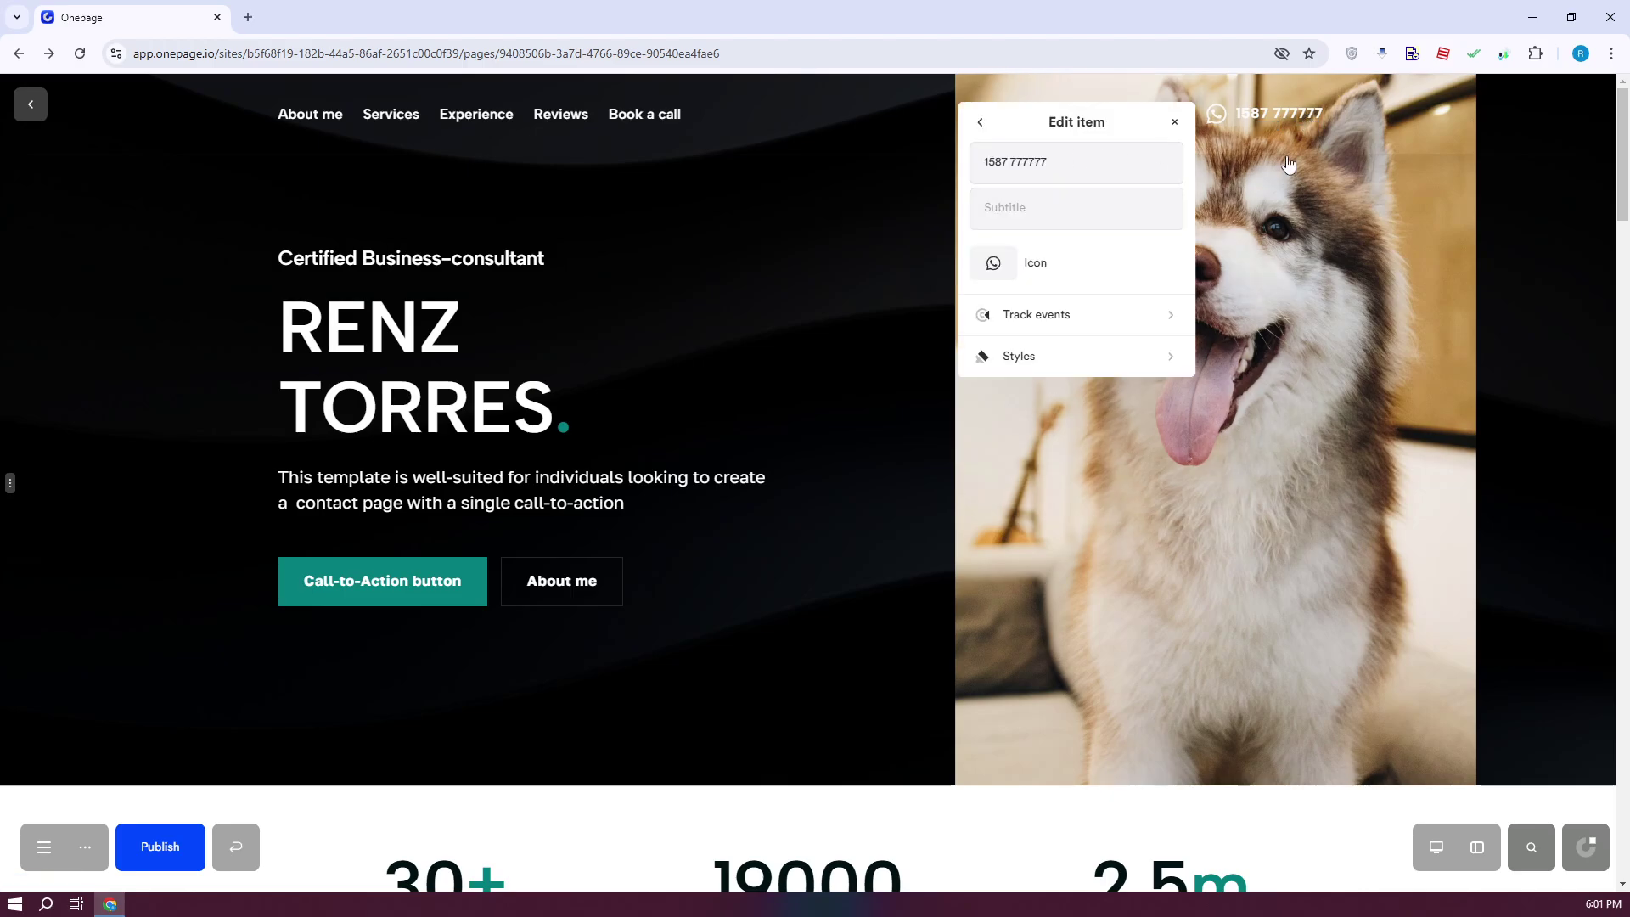
click(1259, 135)
click(1248, 127)
drag(1031, 158, 898, 167)
click(898, 167)
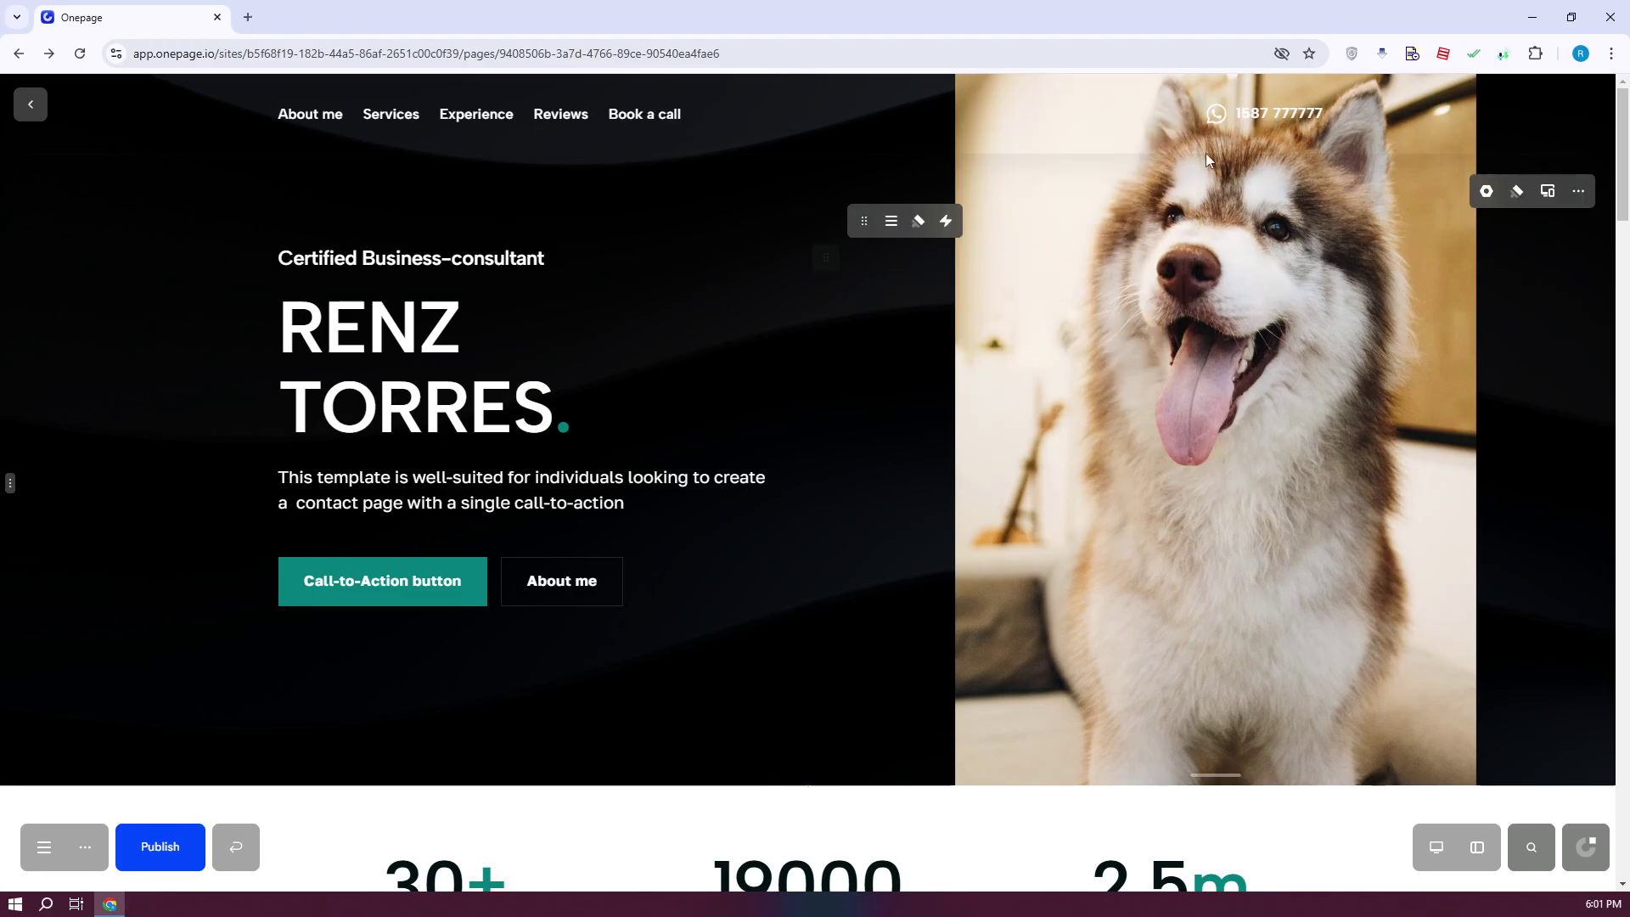
Change the text color of the header's WhatsApp contact item to a custom blue, #4A7CB7.
click(1301, 119)
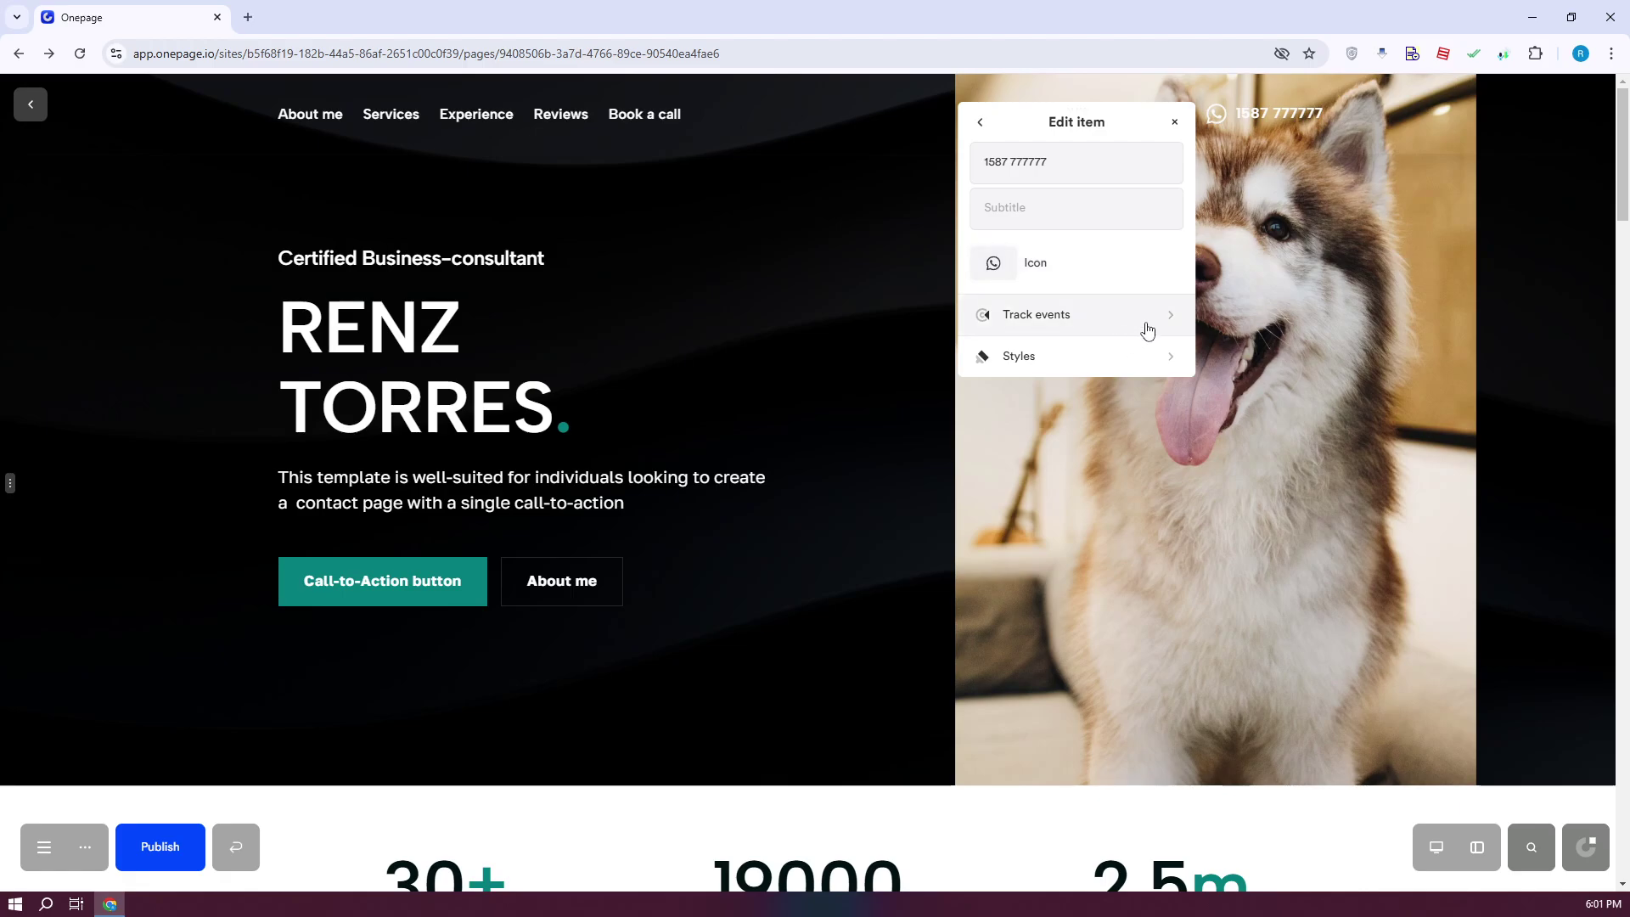
click(1162, 362)
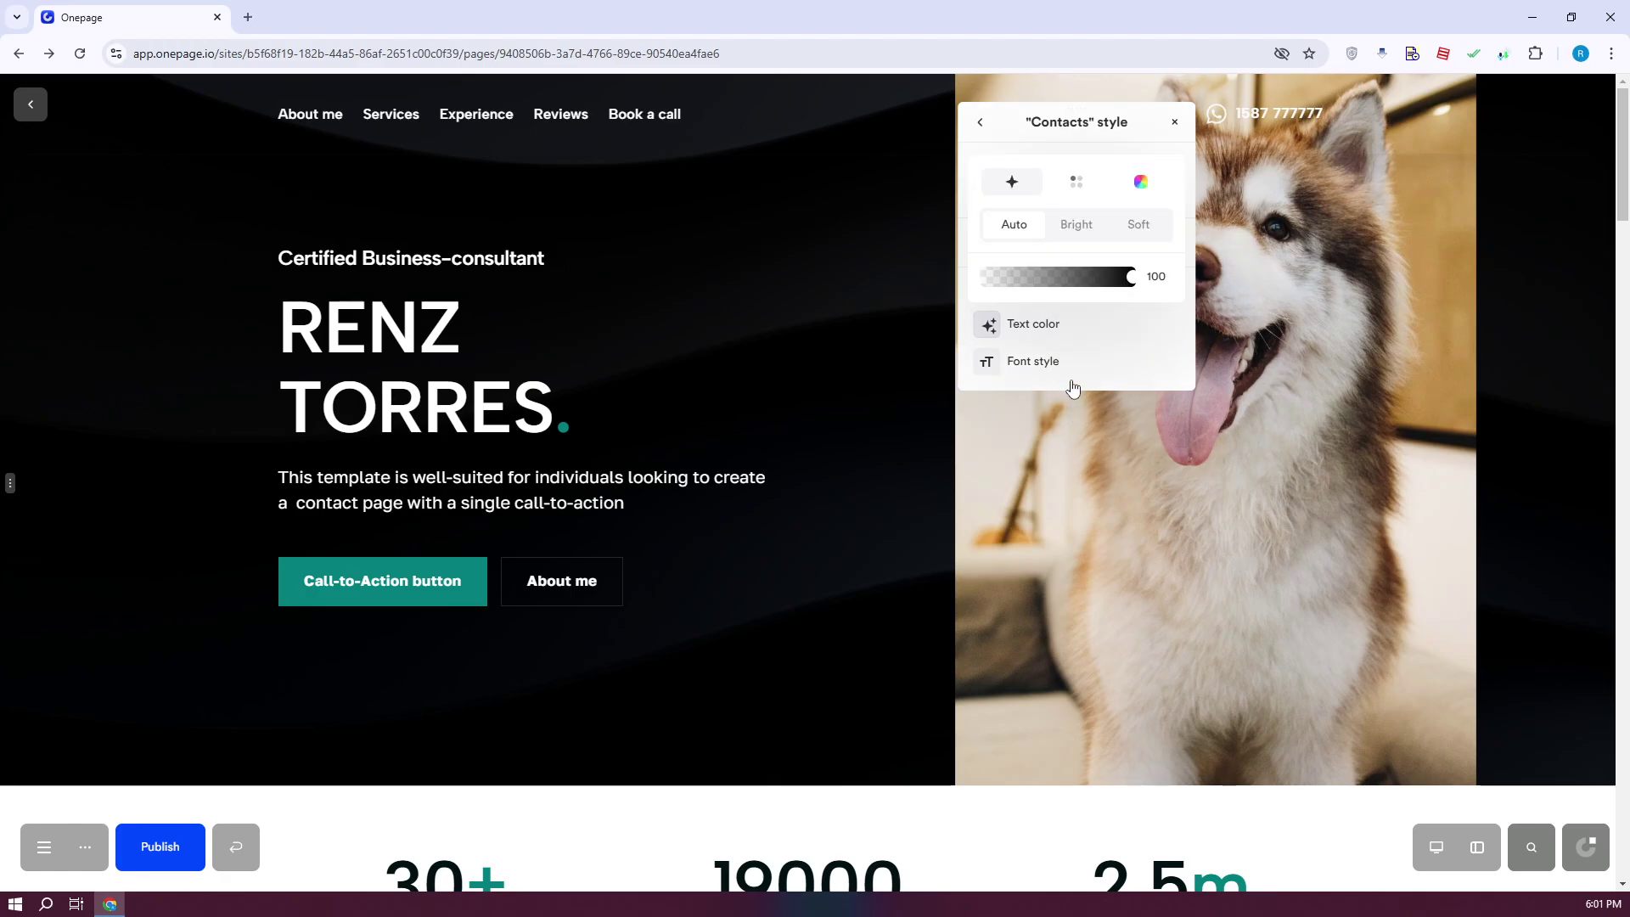
click(1142, 184)
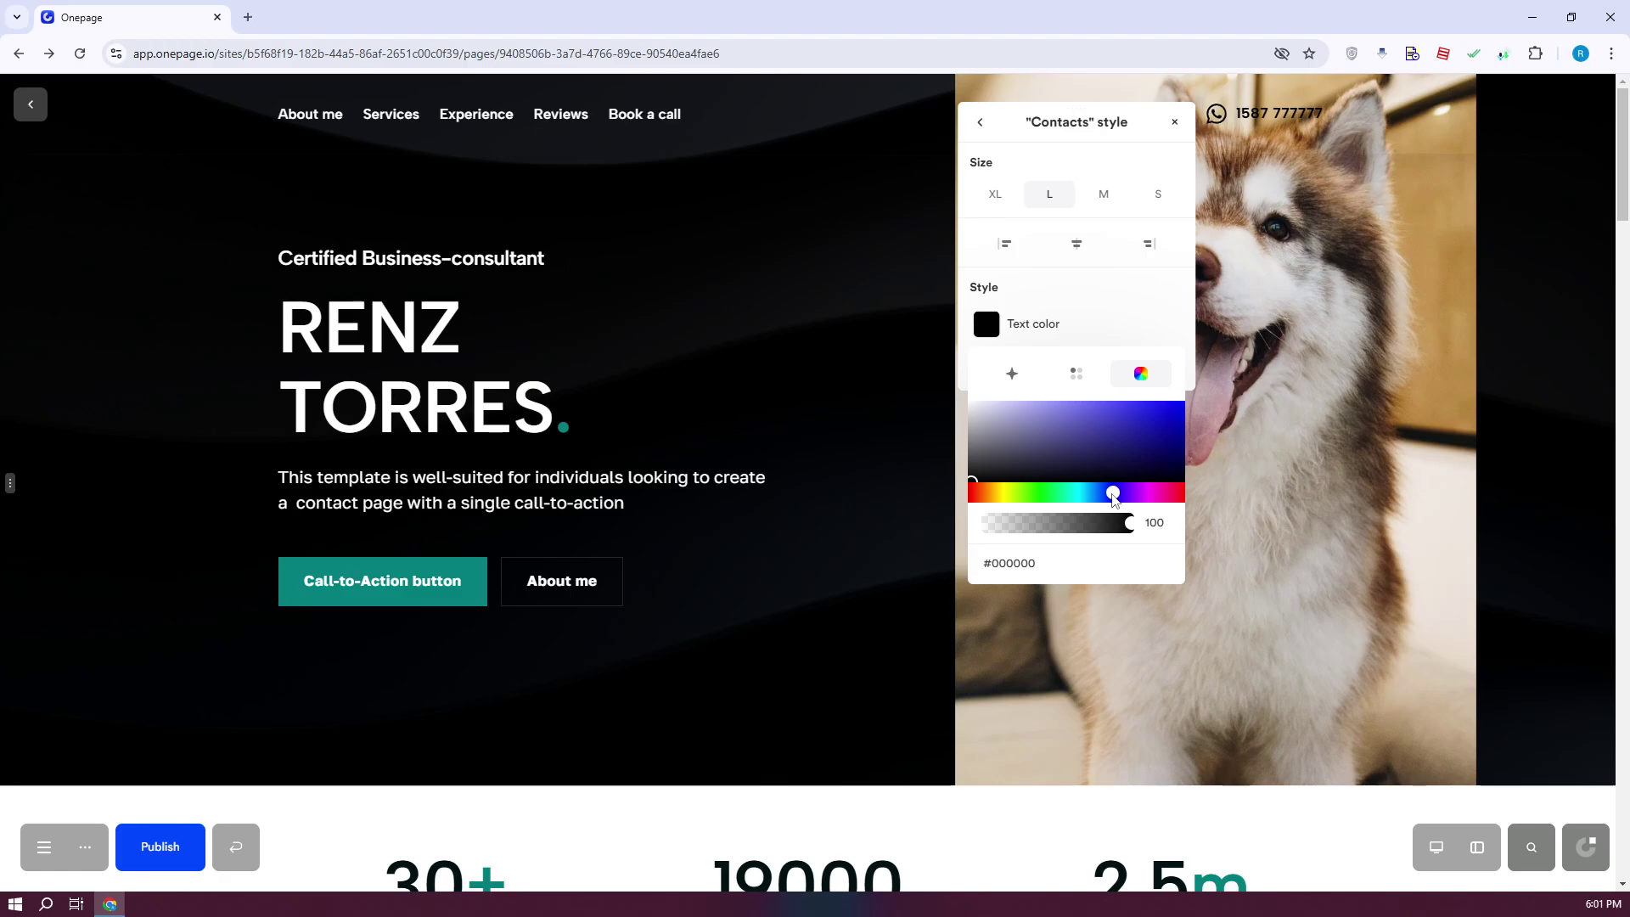
mouse_move(1114, 498)
mouse_down()
mouse_move(1130, 498)
mouse_move(1088, 505)
mouse_up()
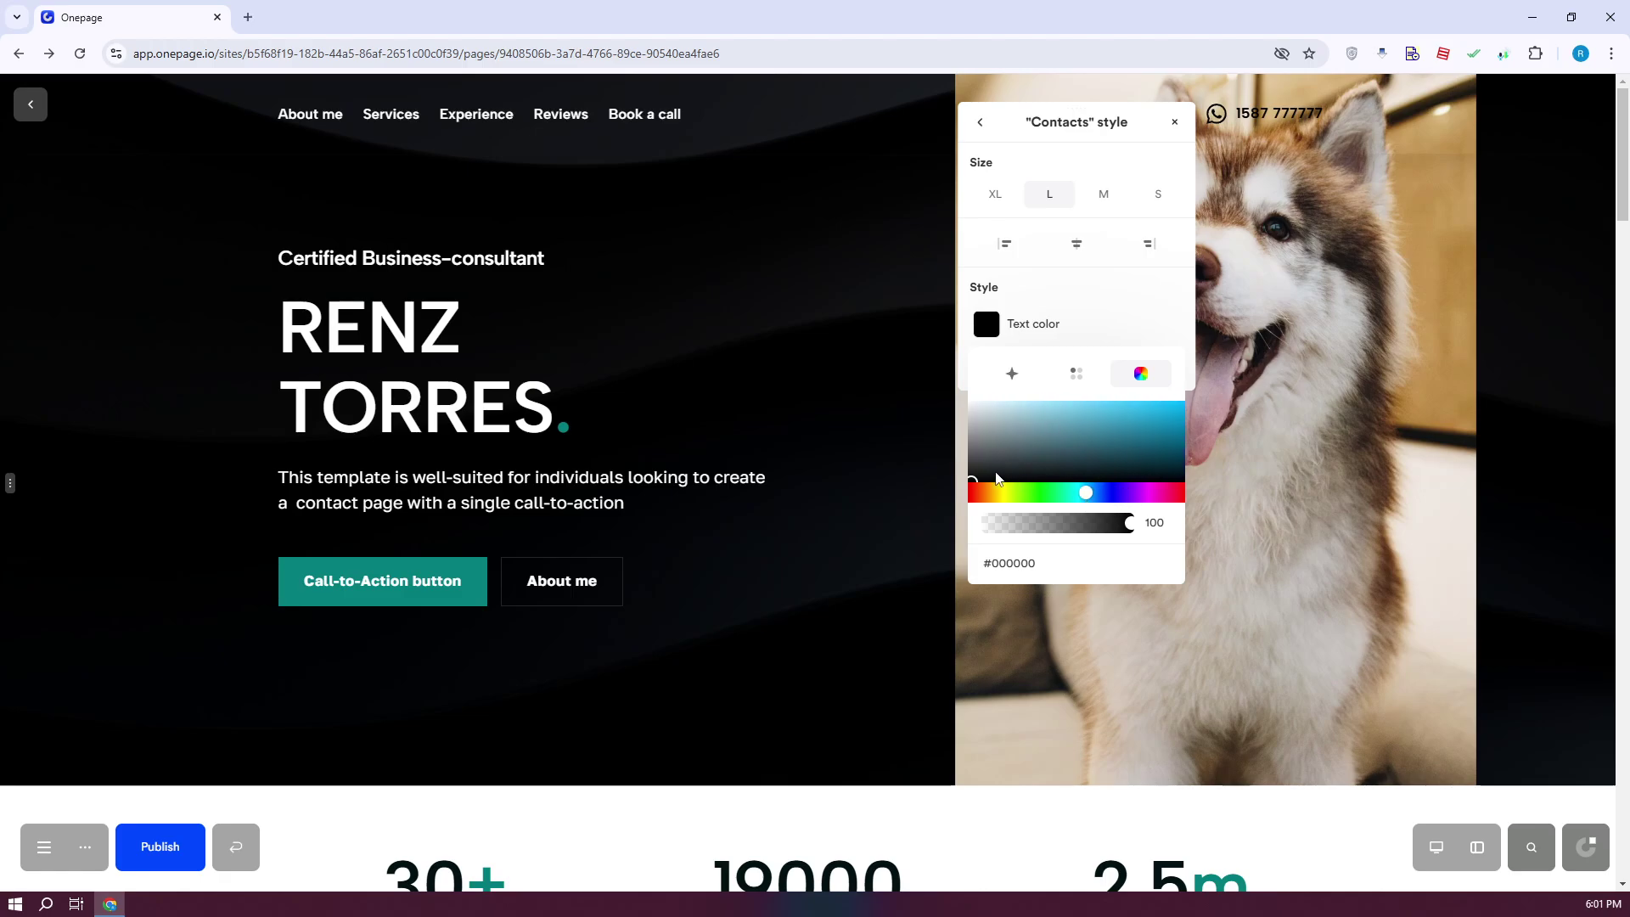
drag(996, 478, 957, 492)
drag(1105, 498, 1101, 426)
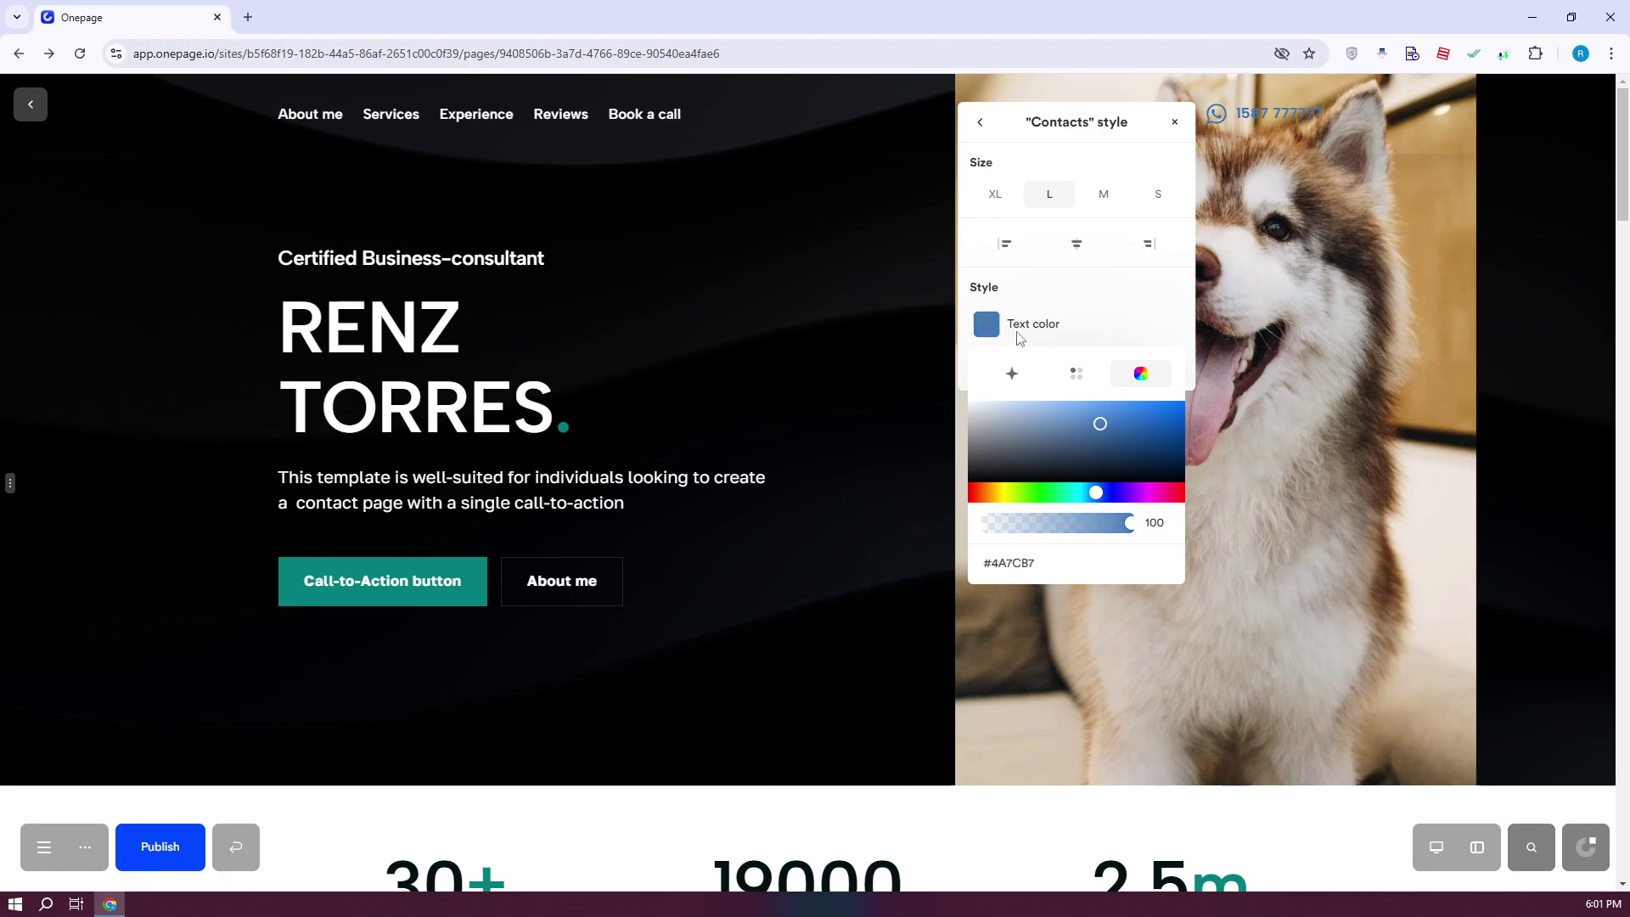
click(1325, 344)
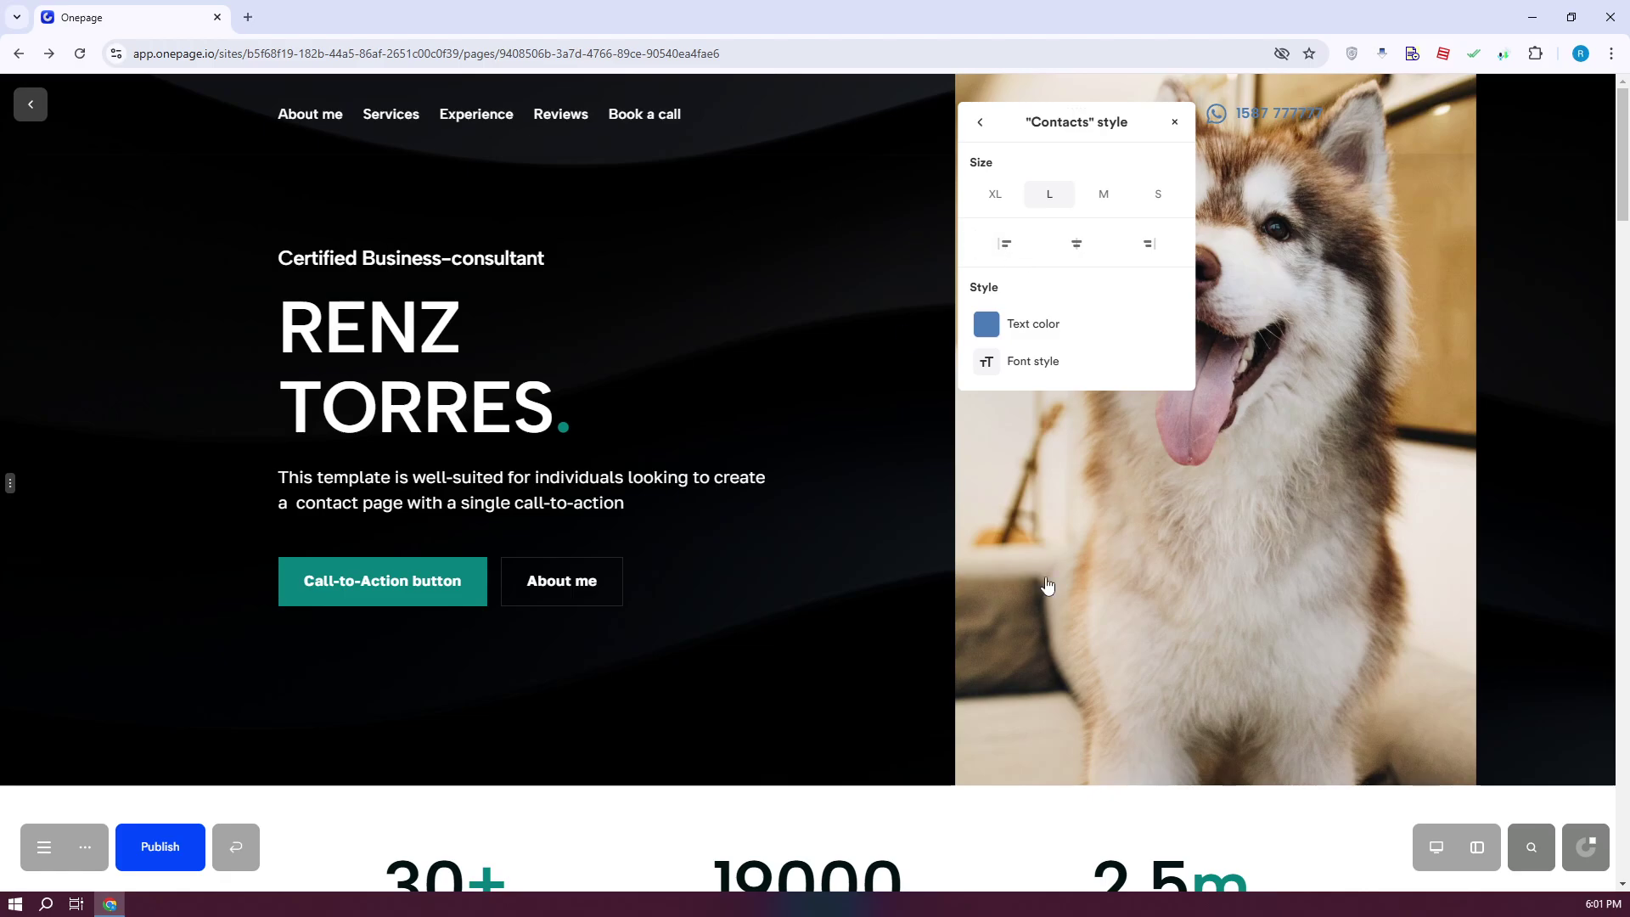
Review the dog picture's display options, overlay text settings, link action and alt text settings, and close them.
click(1269, 479)
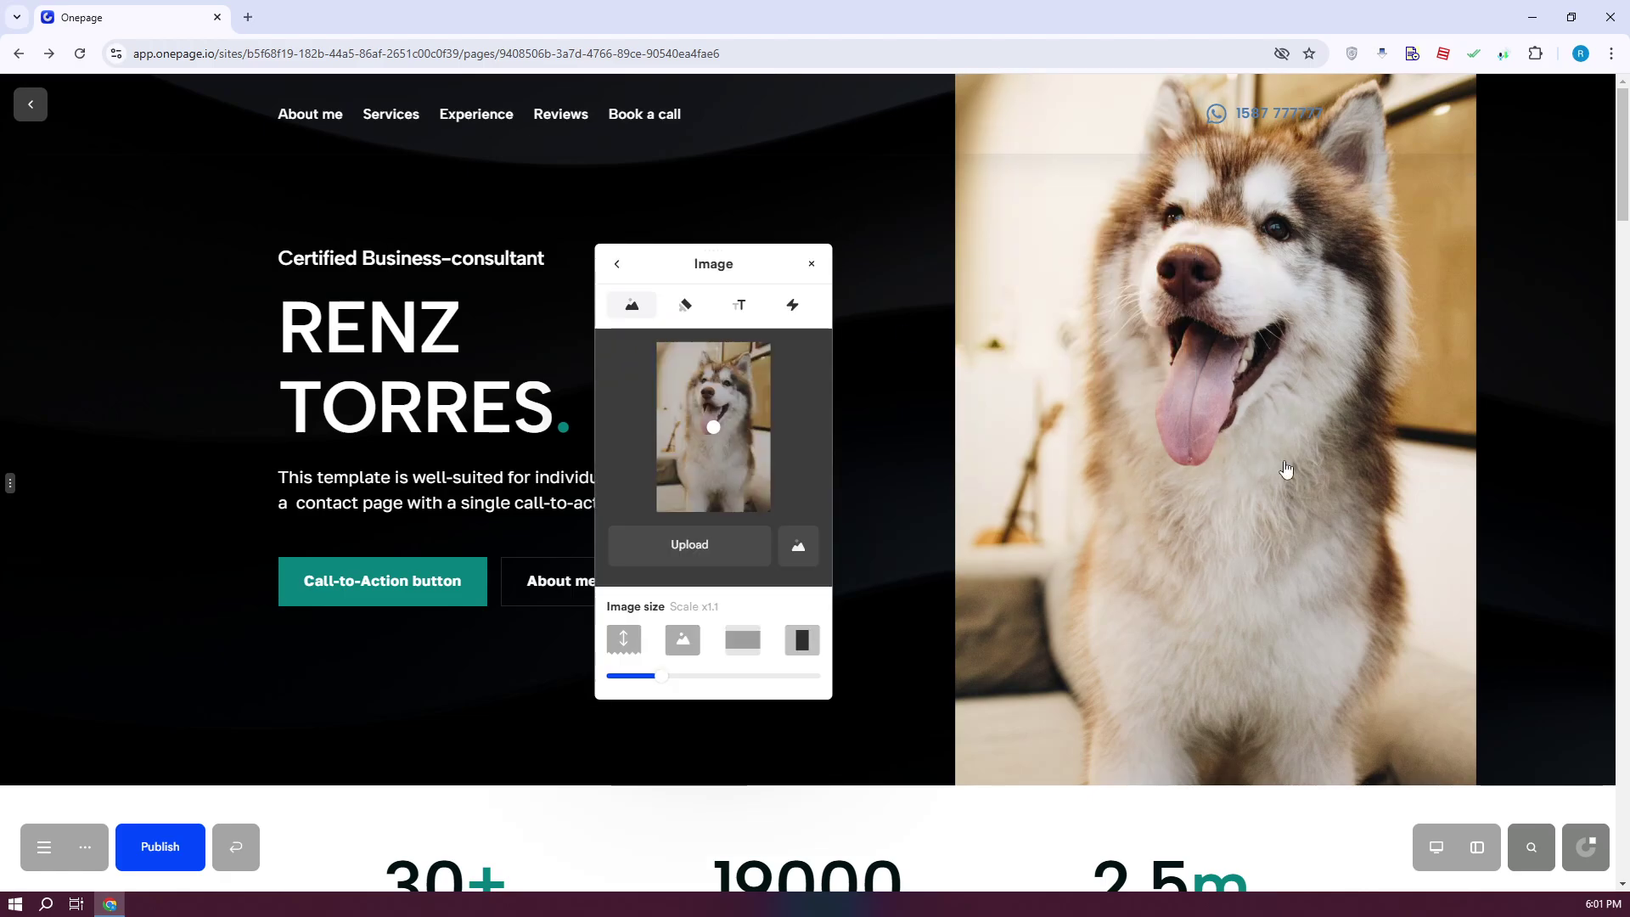
click(686, 312)
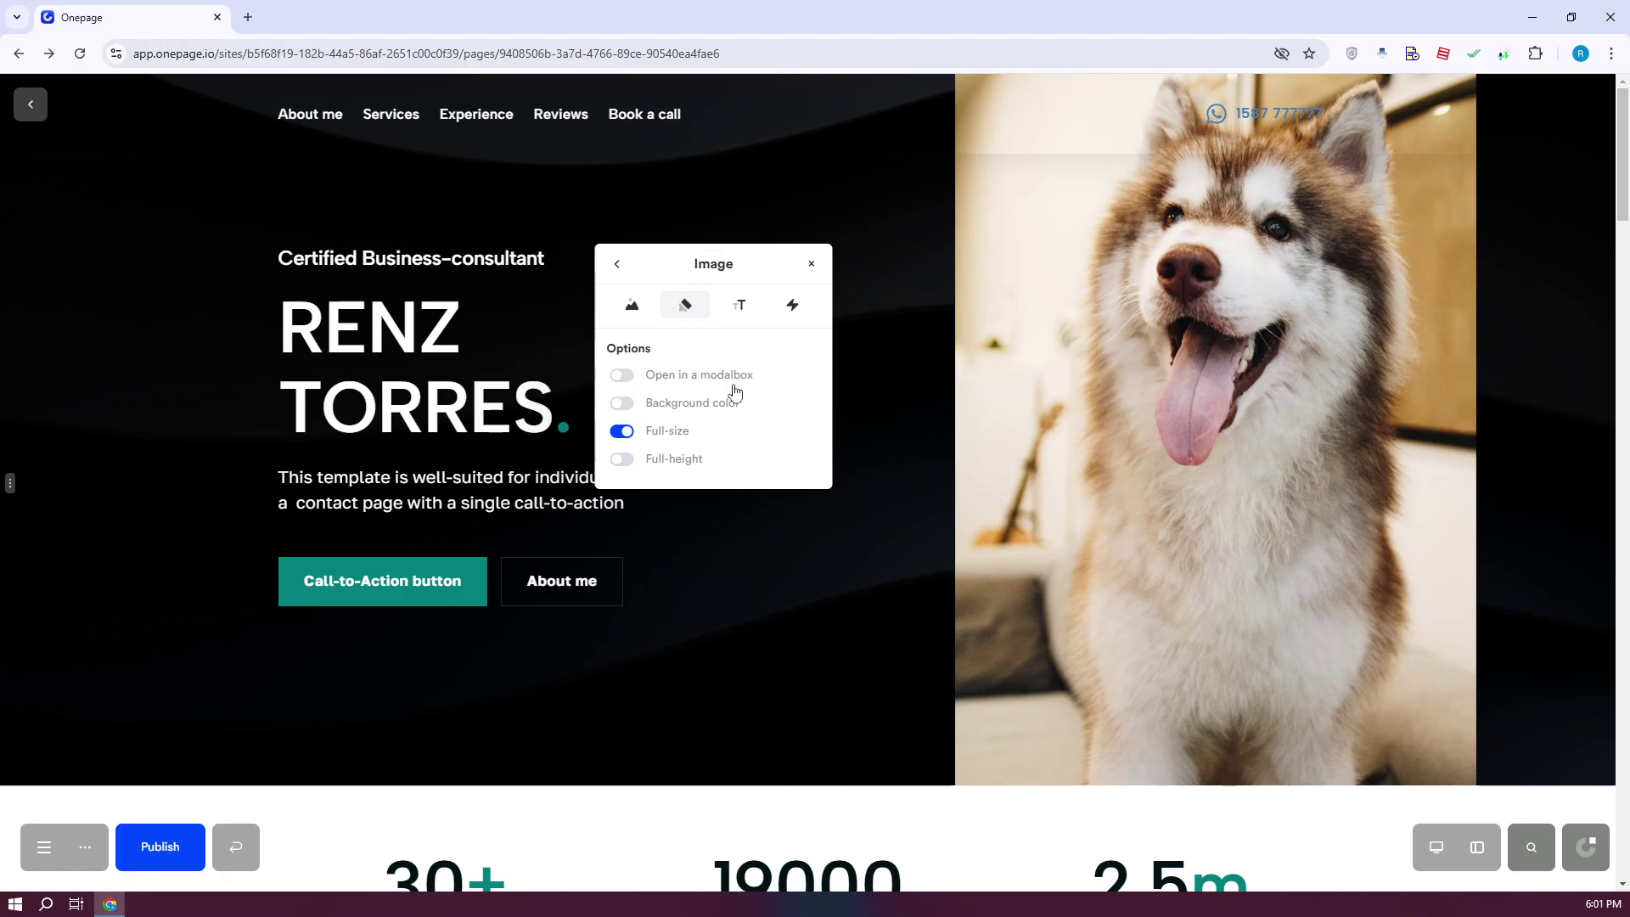
click(751, 308)
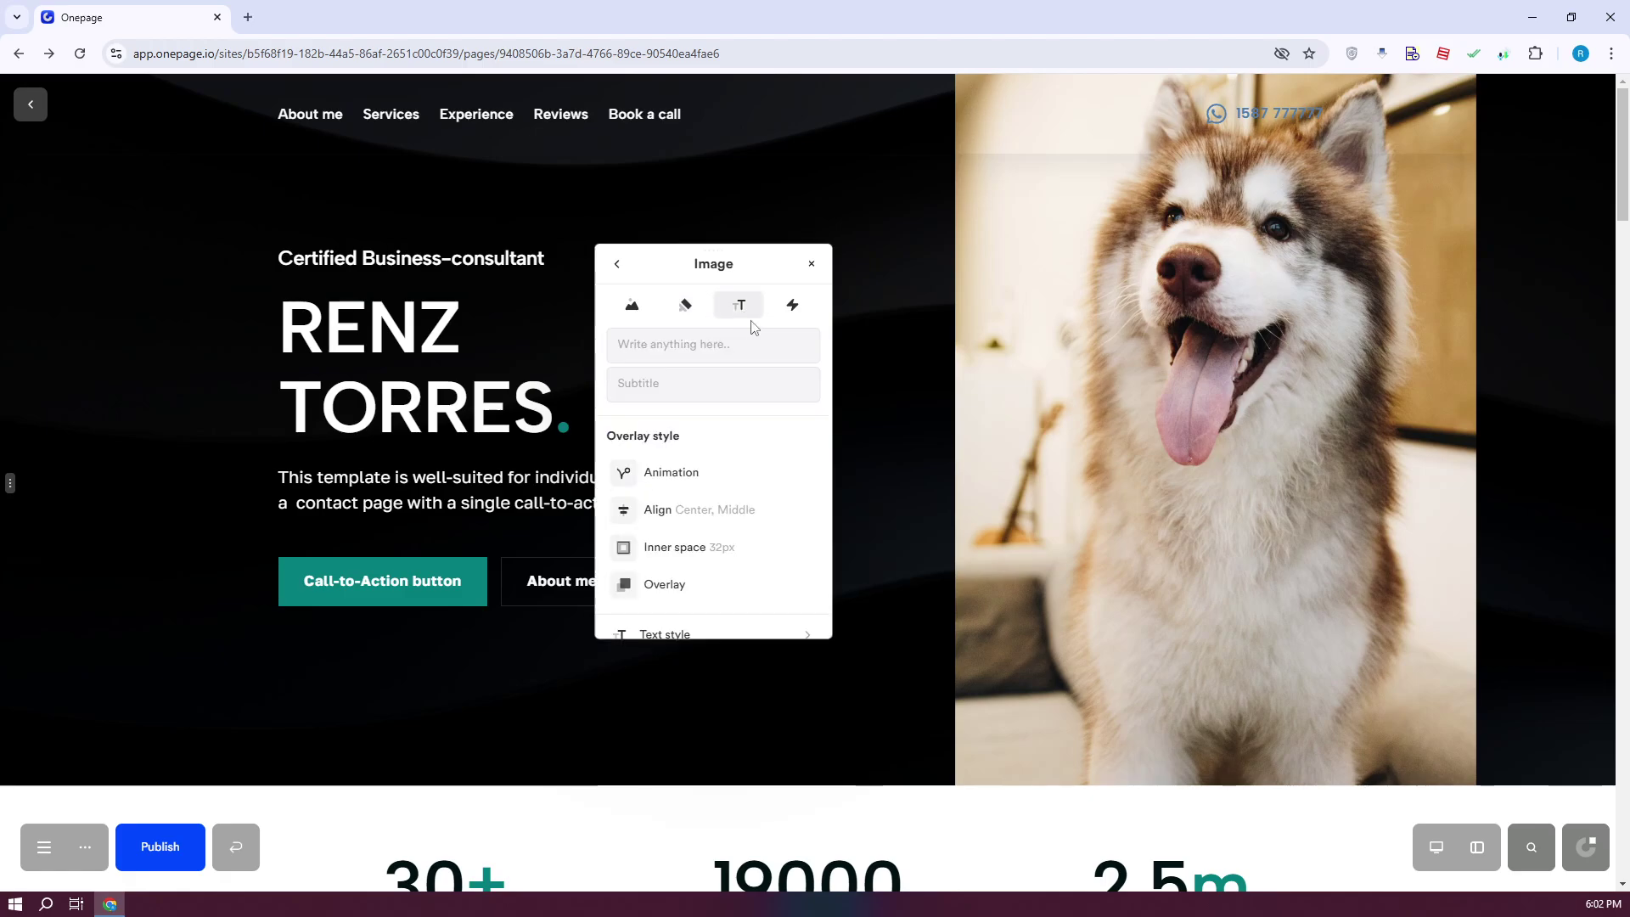
click(792, 308)
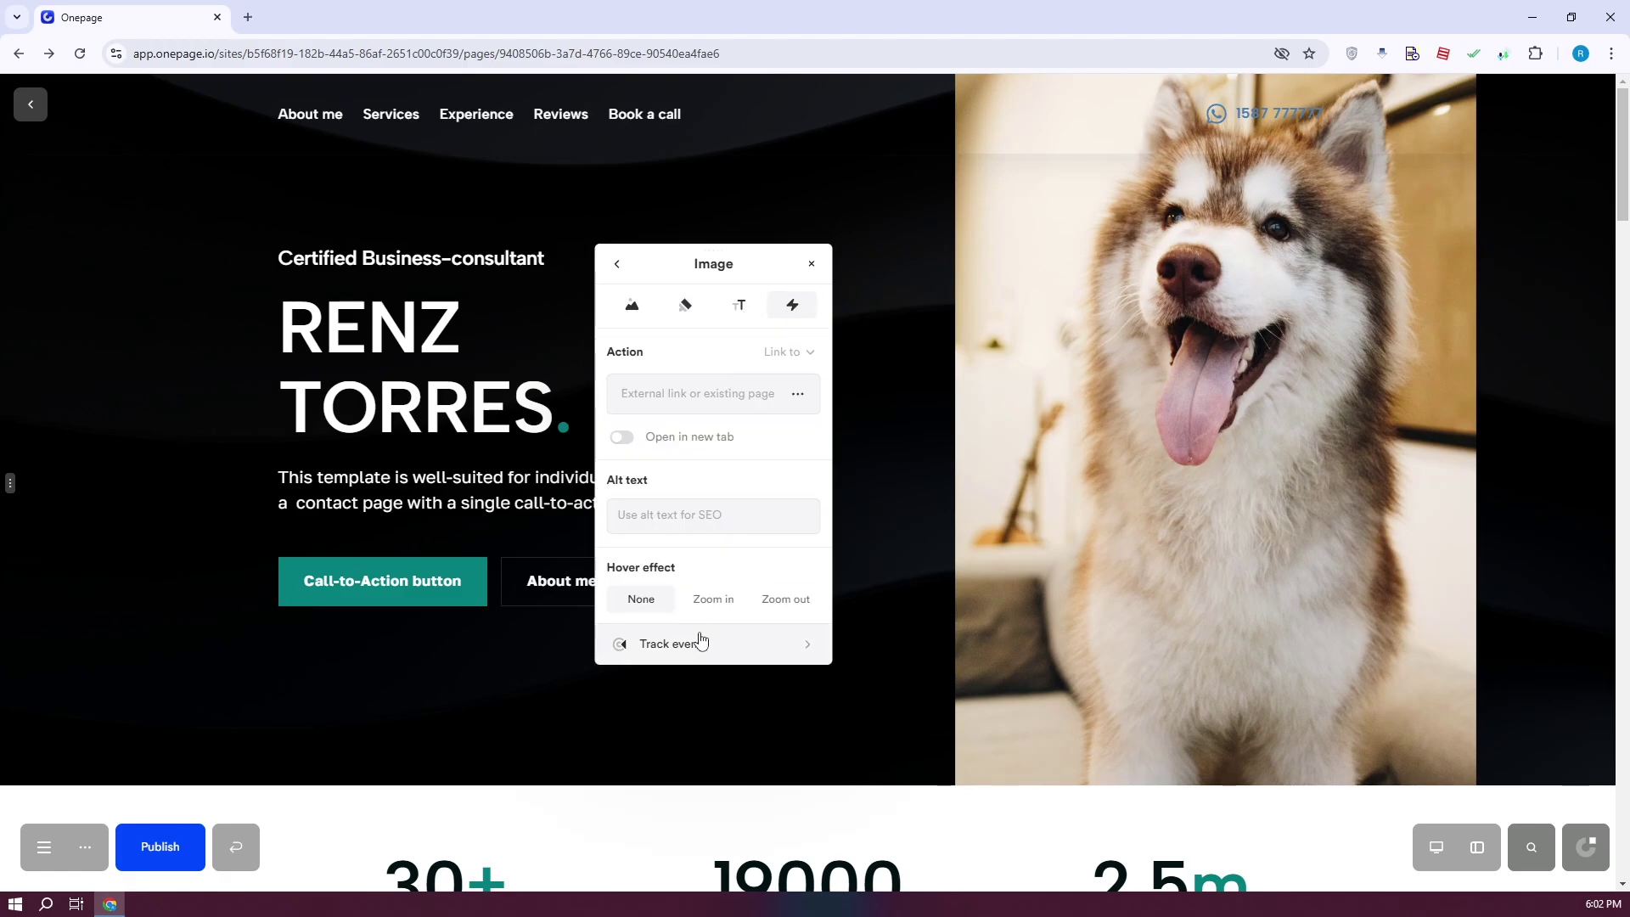
click(799, 394)
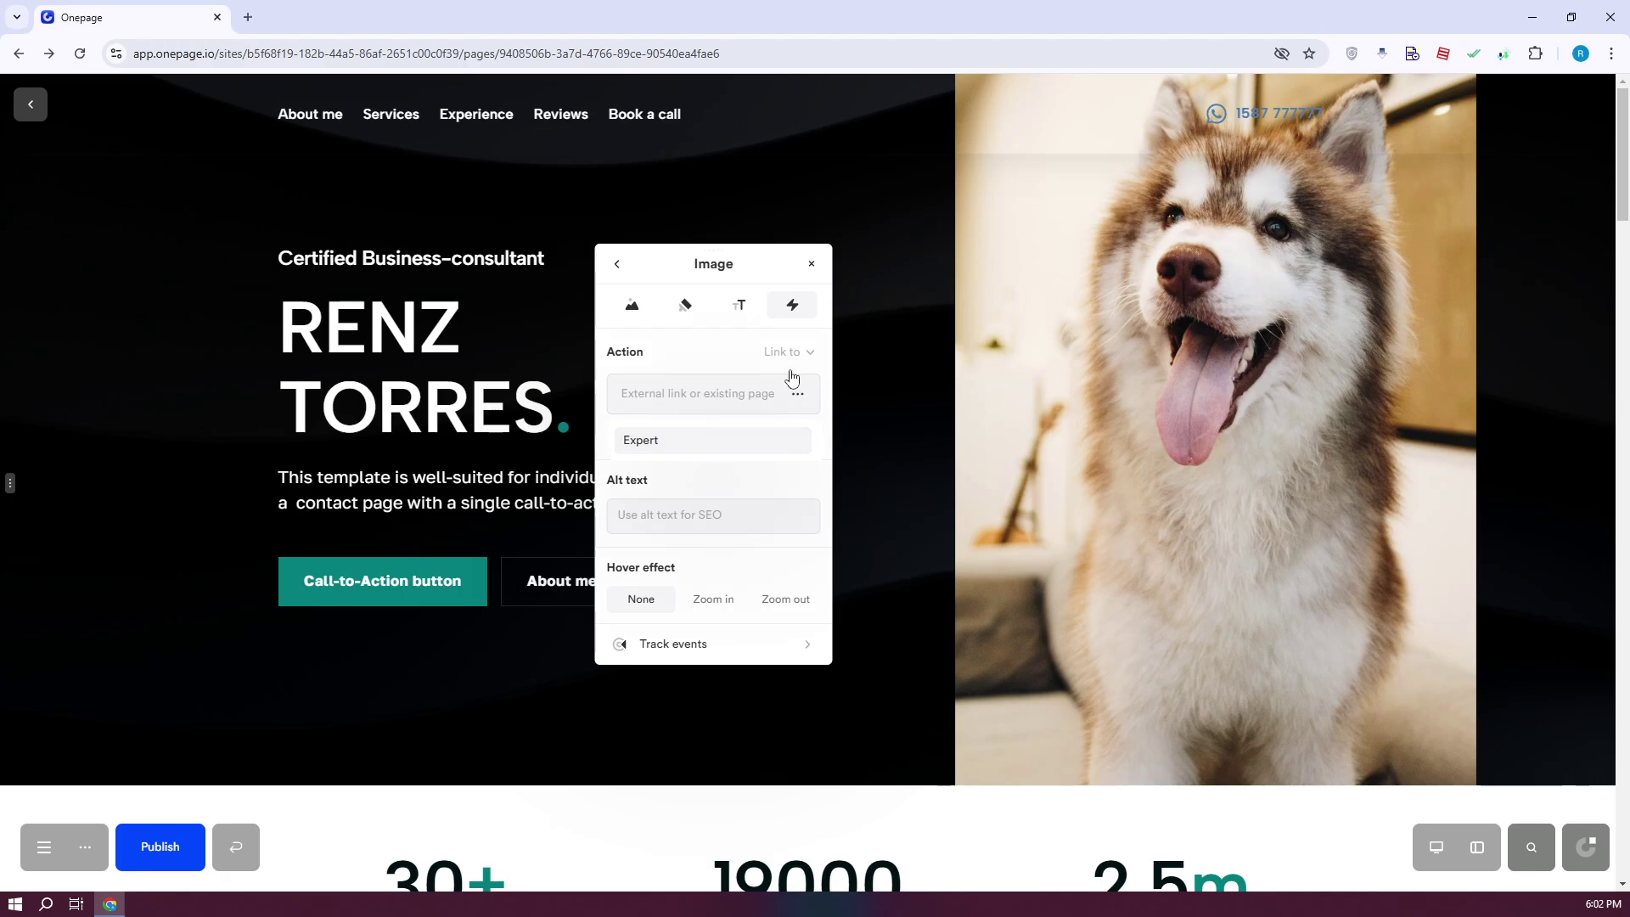
click(762, 493)
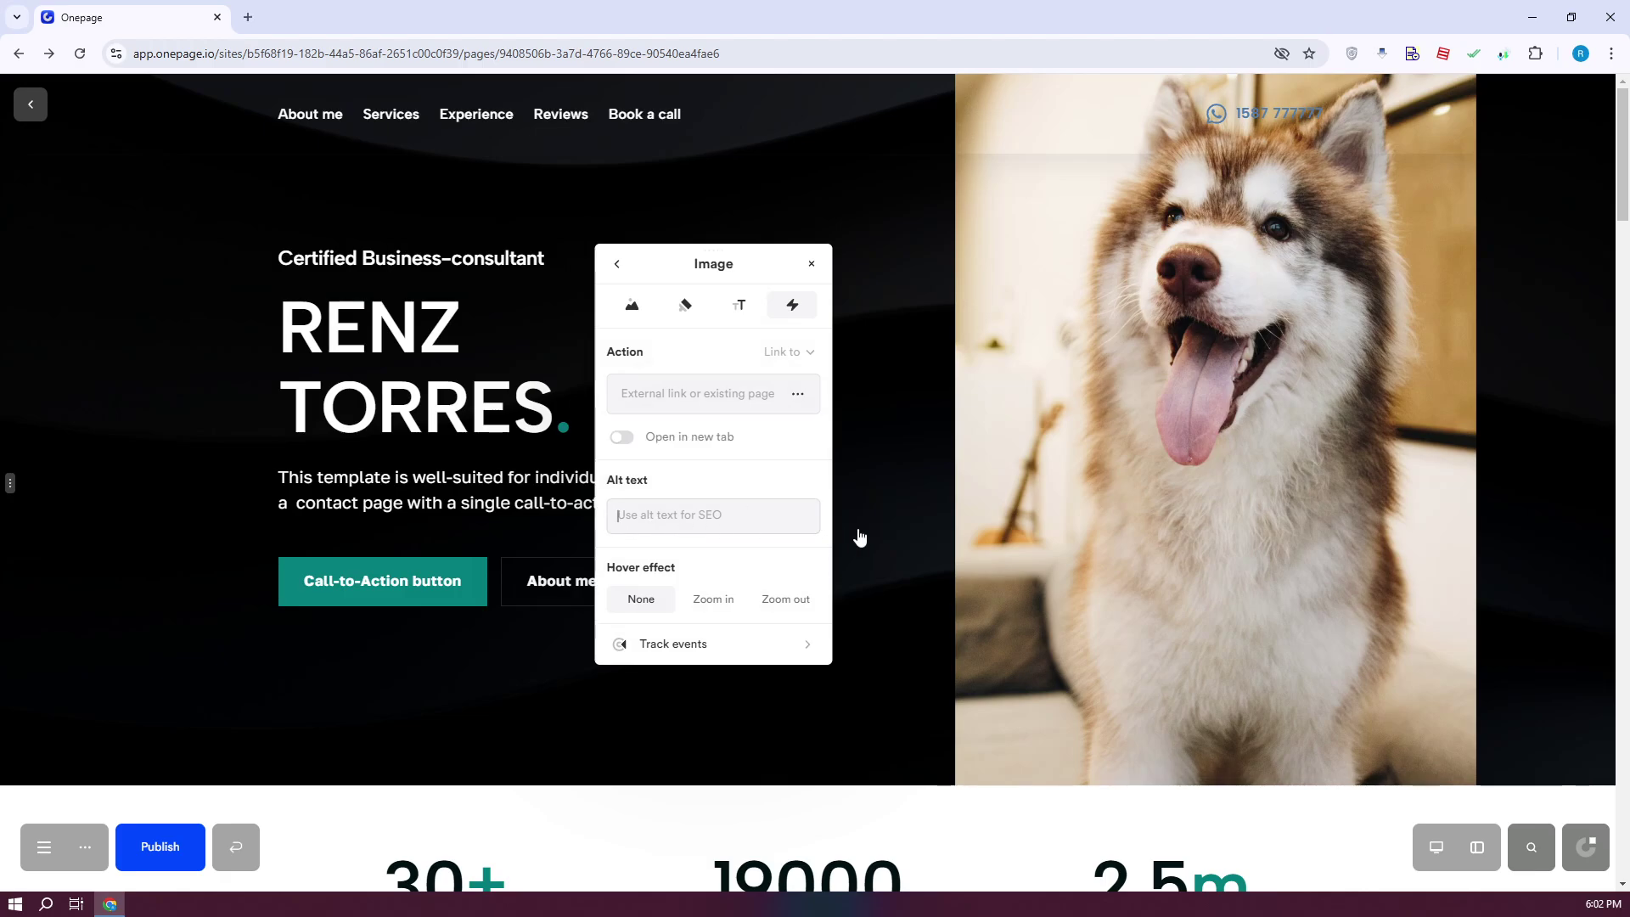
click(813, 264)
Delete the Book a call item from the header menu.
click(643, 118)
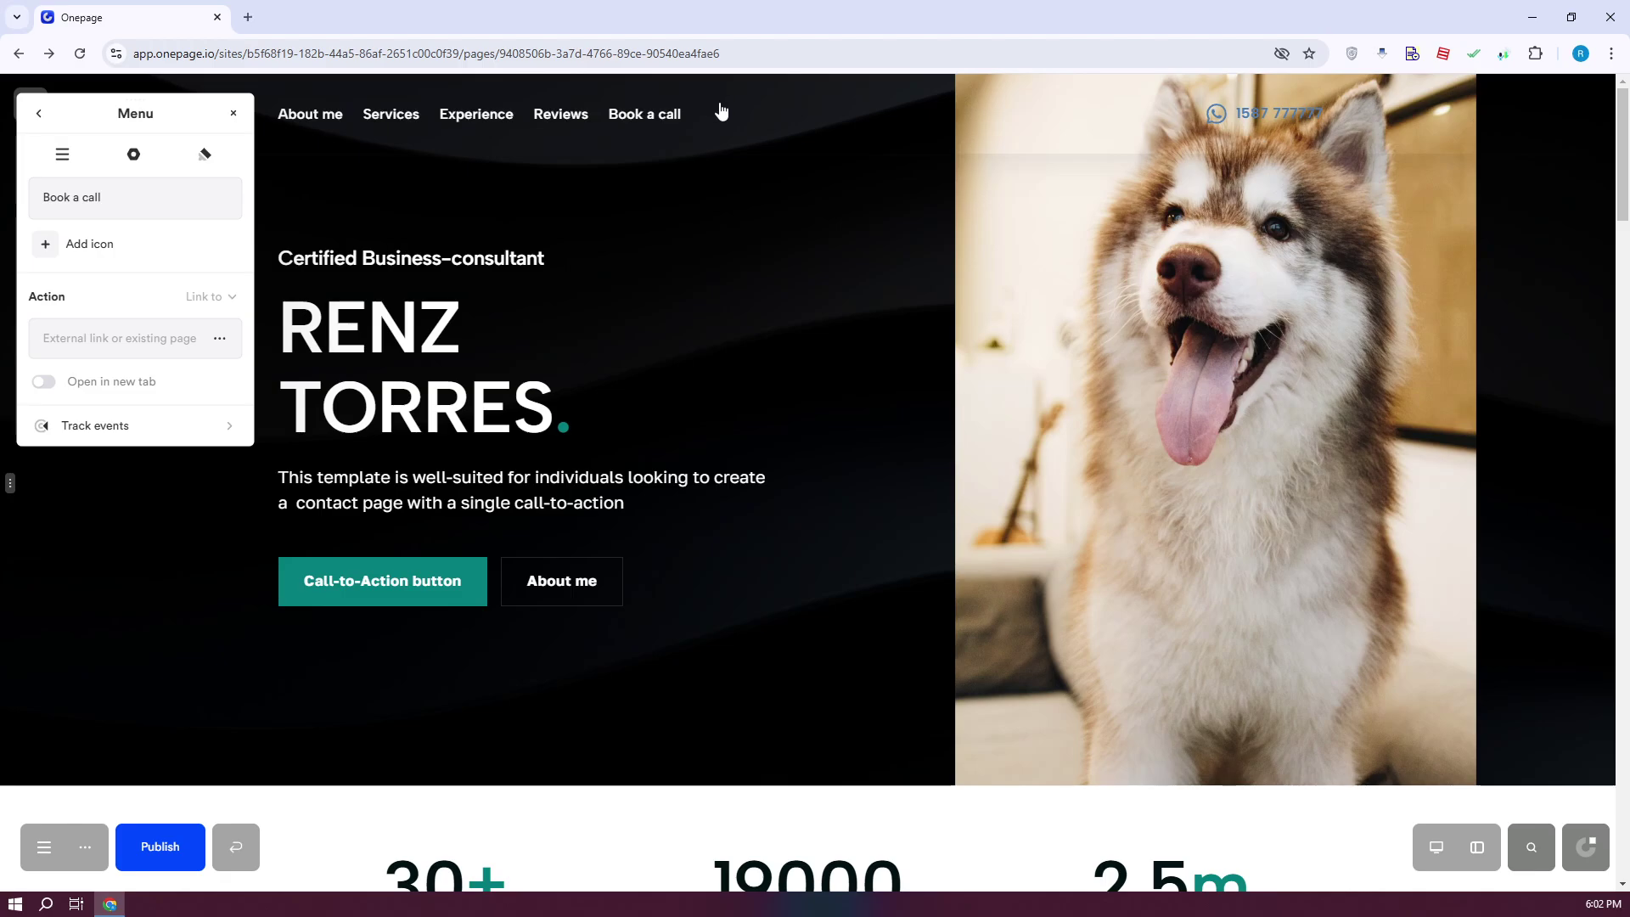
click(68, 166)
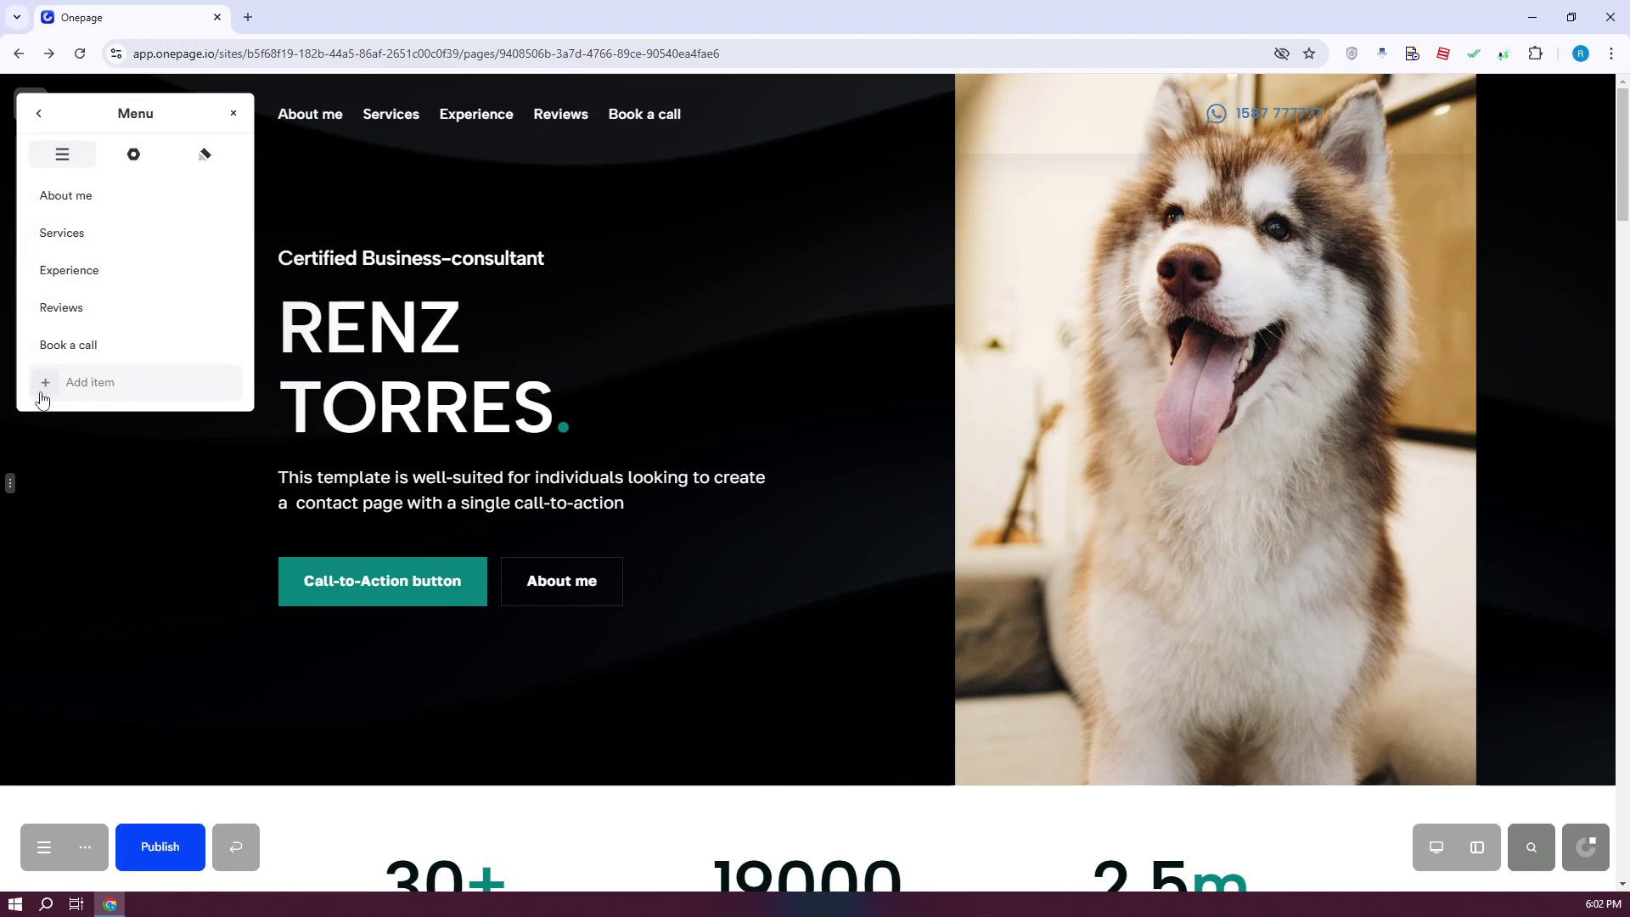
mouse_move(157, 361)
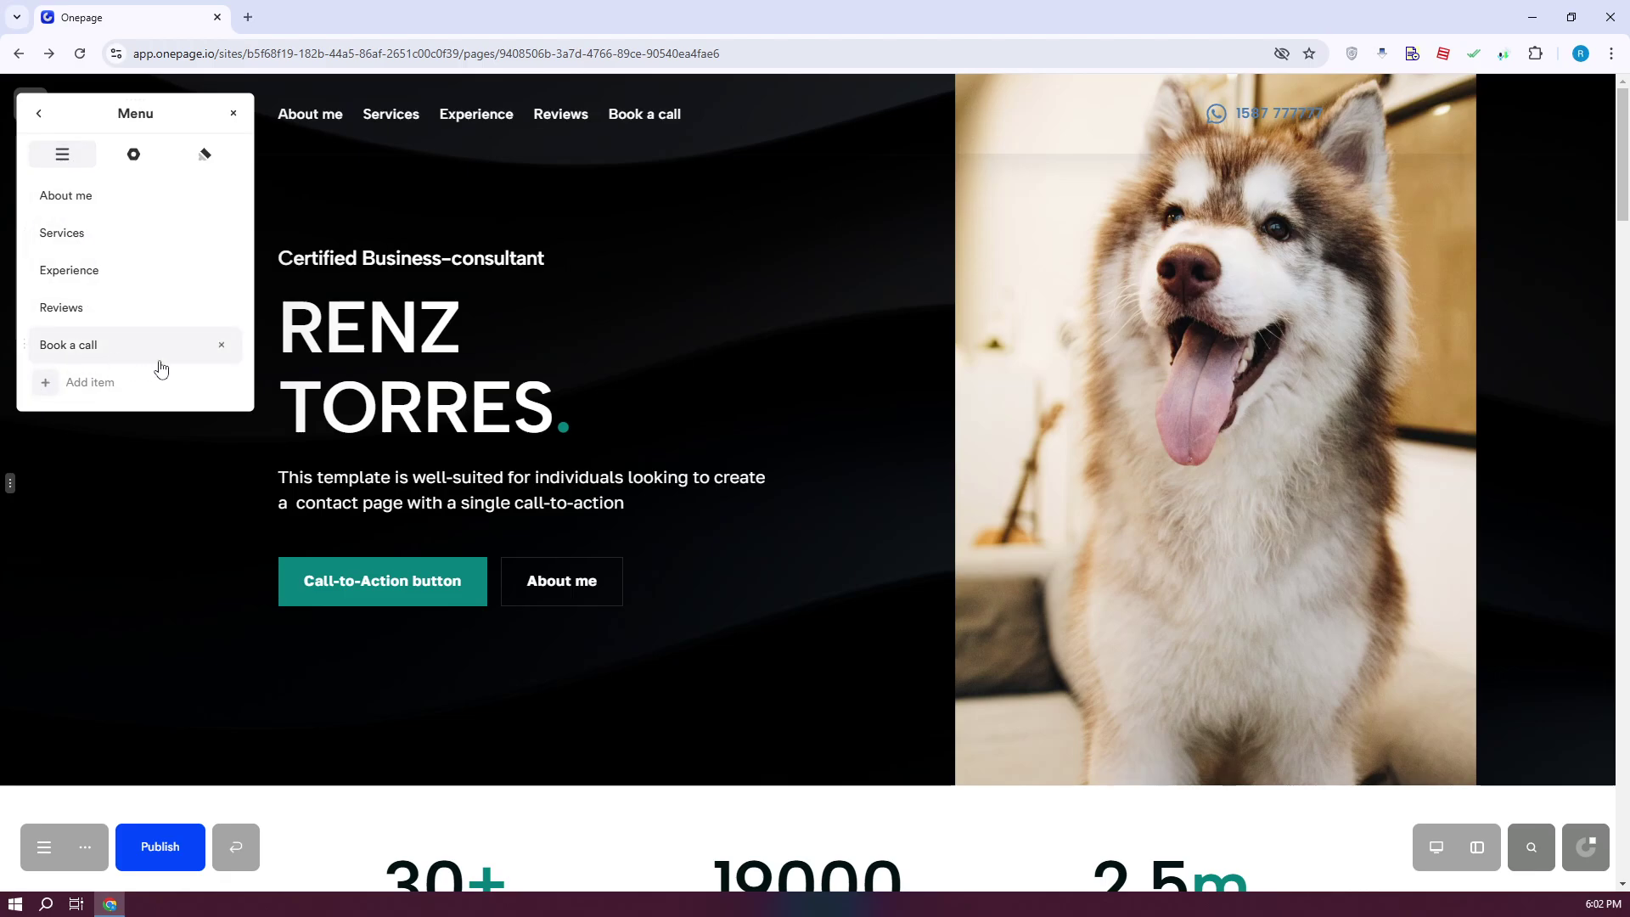
click(223, 348)
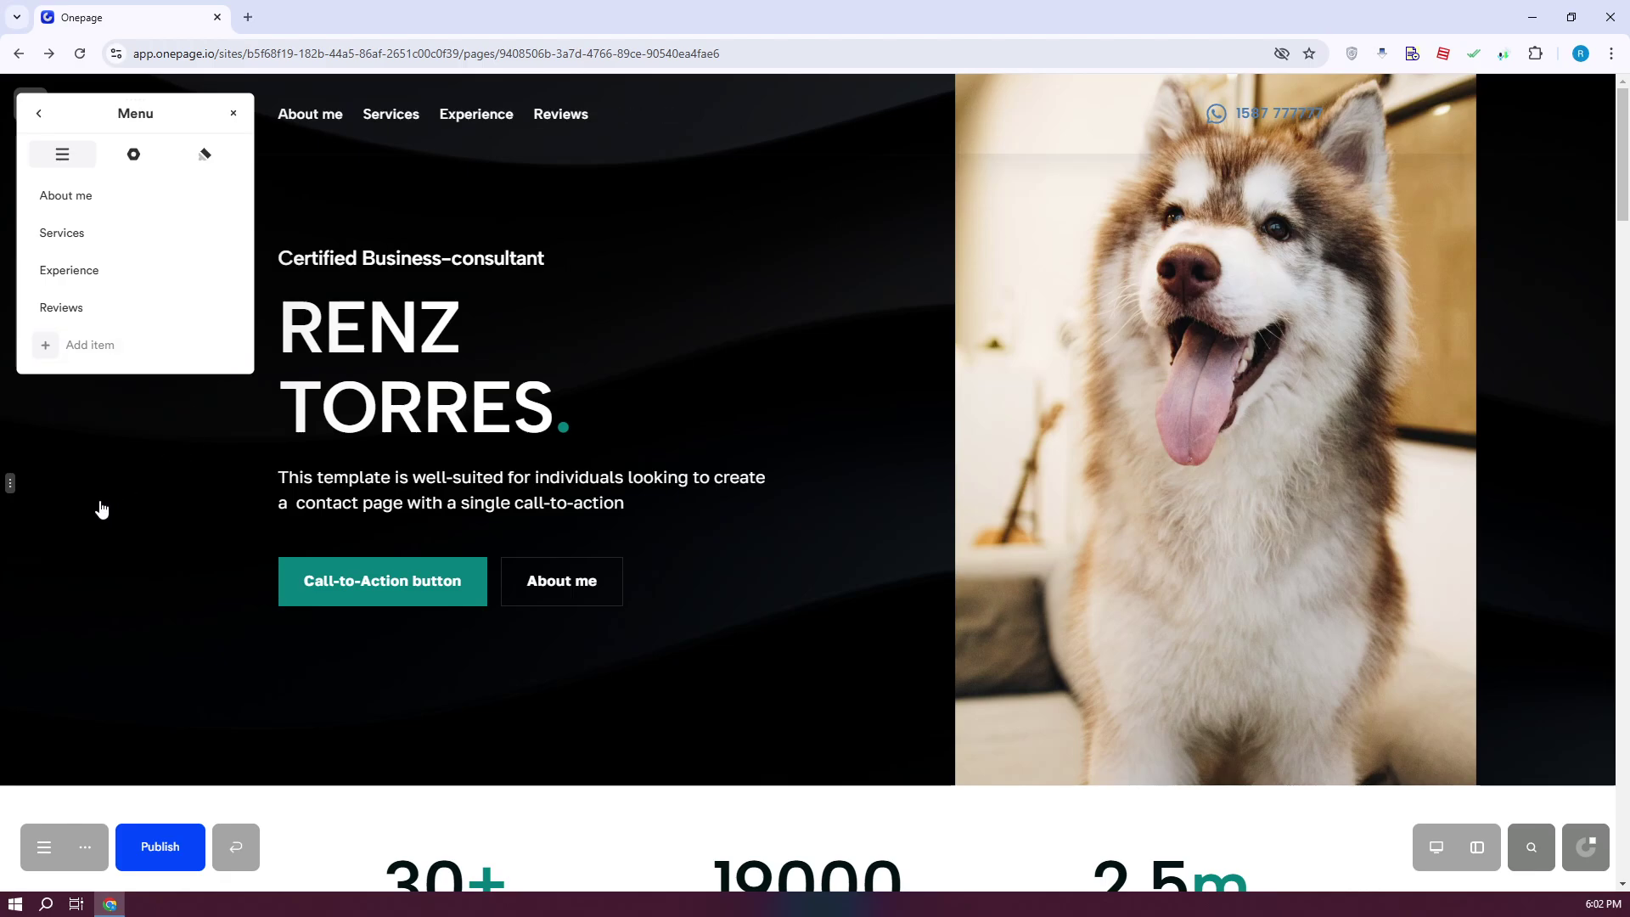
Add a Scroll to section item to the header menu with the Partners section as its target.
click(52, 355)
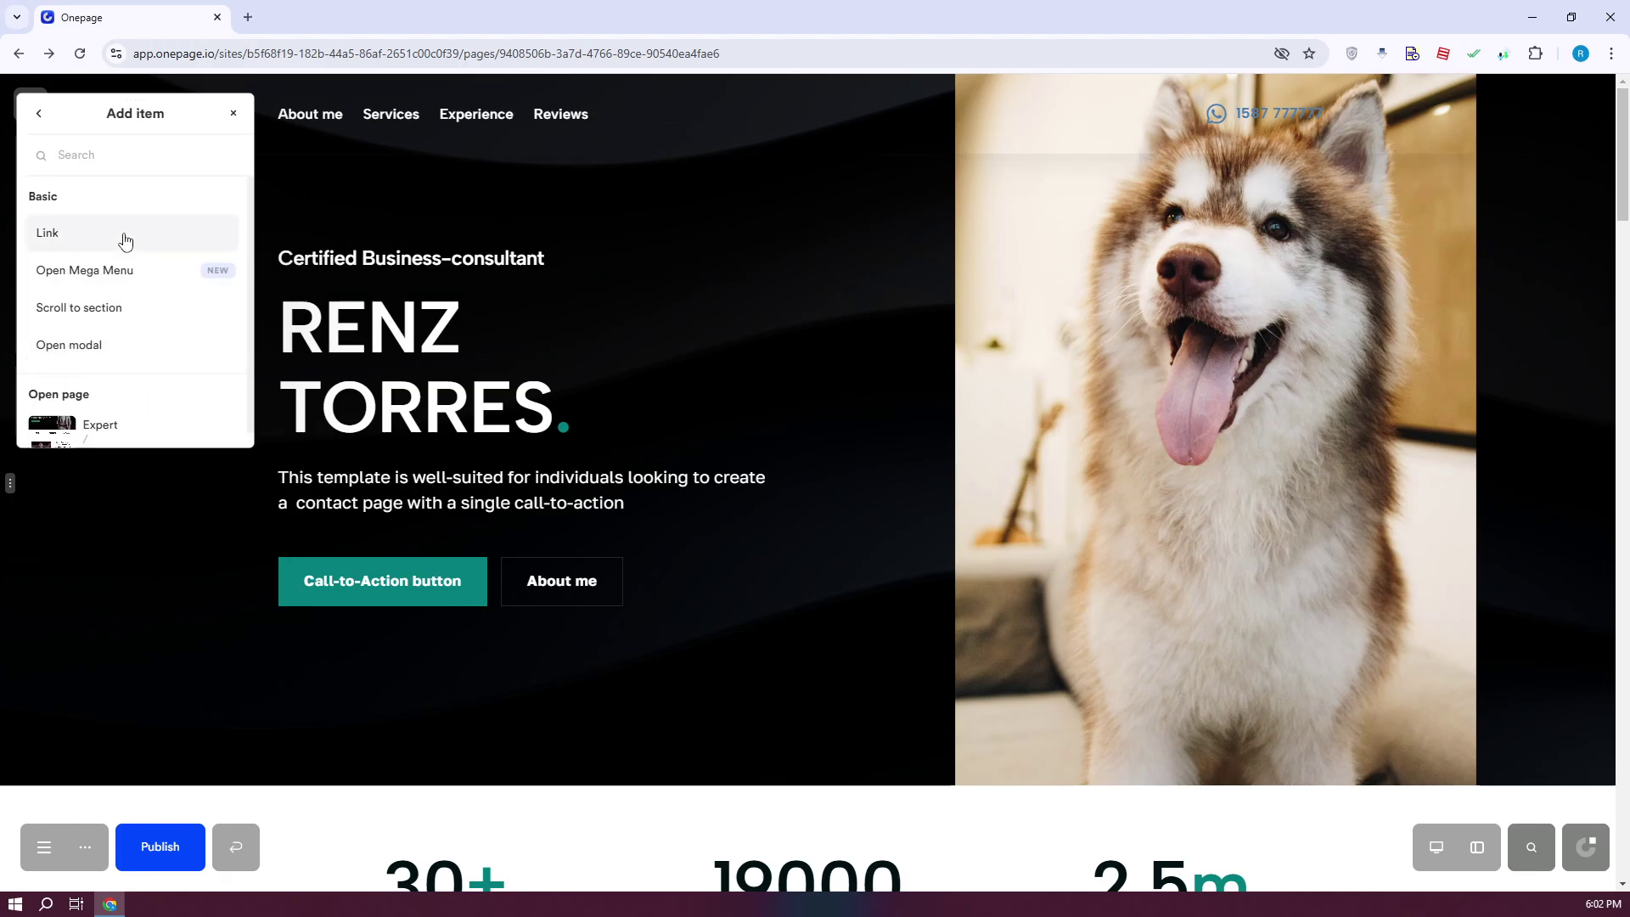
scroll(127, 245, down, 1)
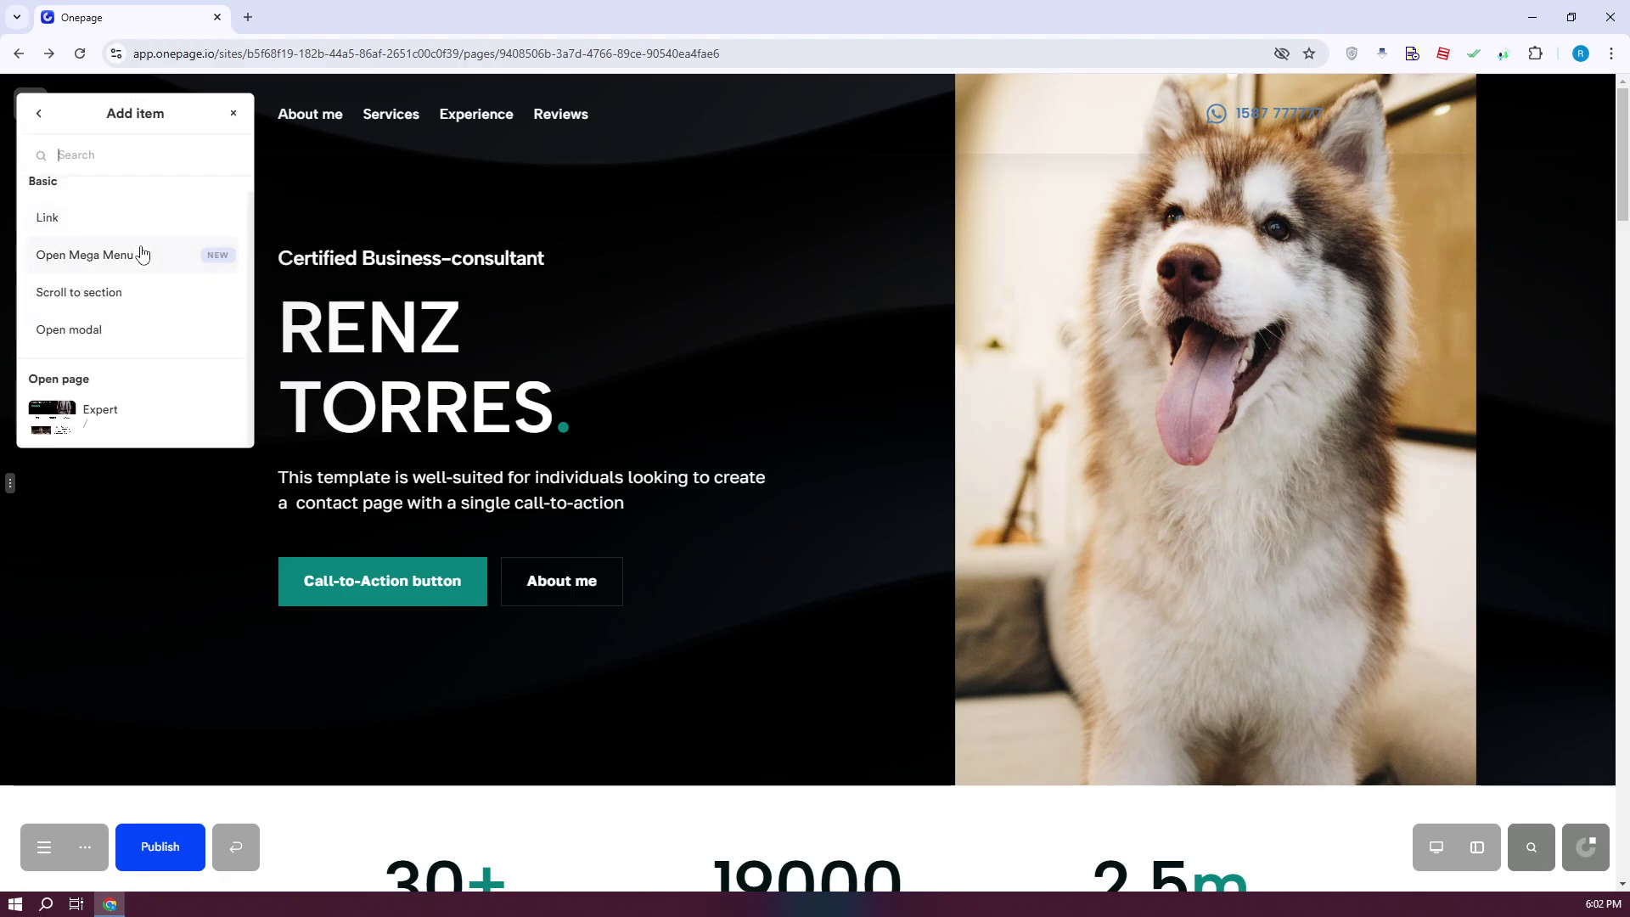
click(121, 302)
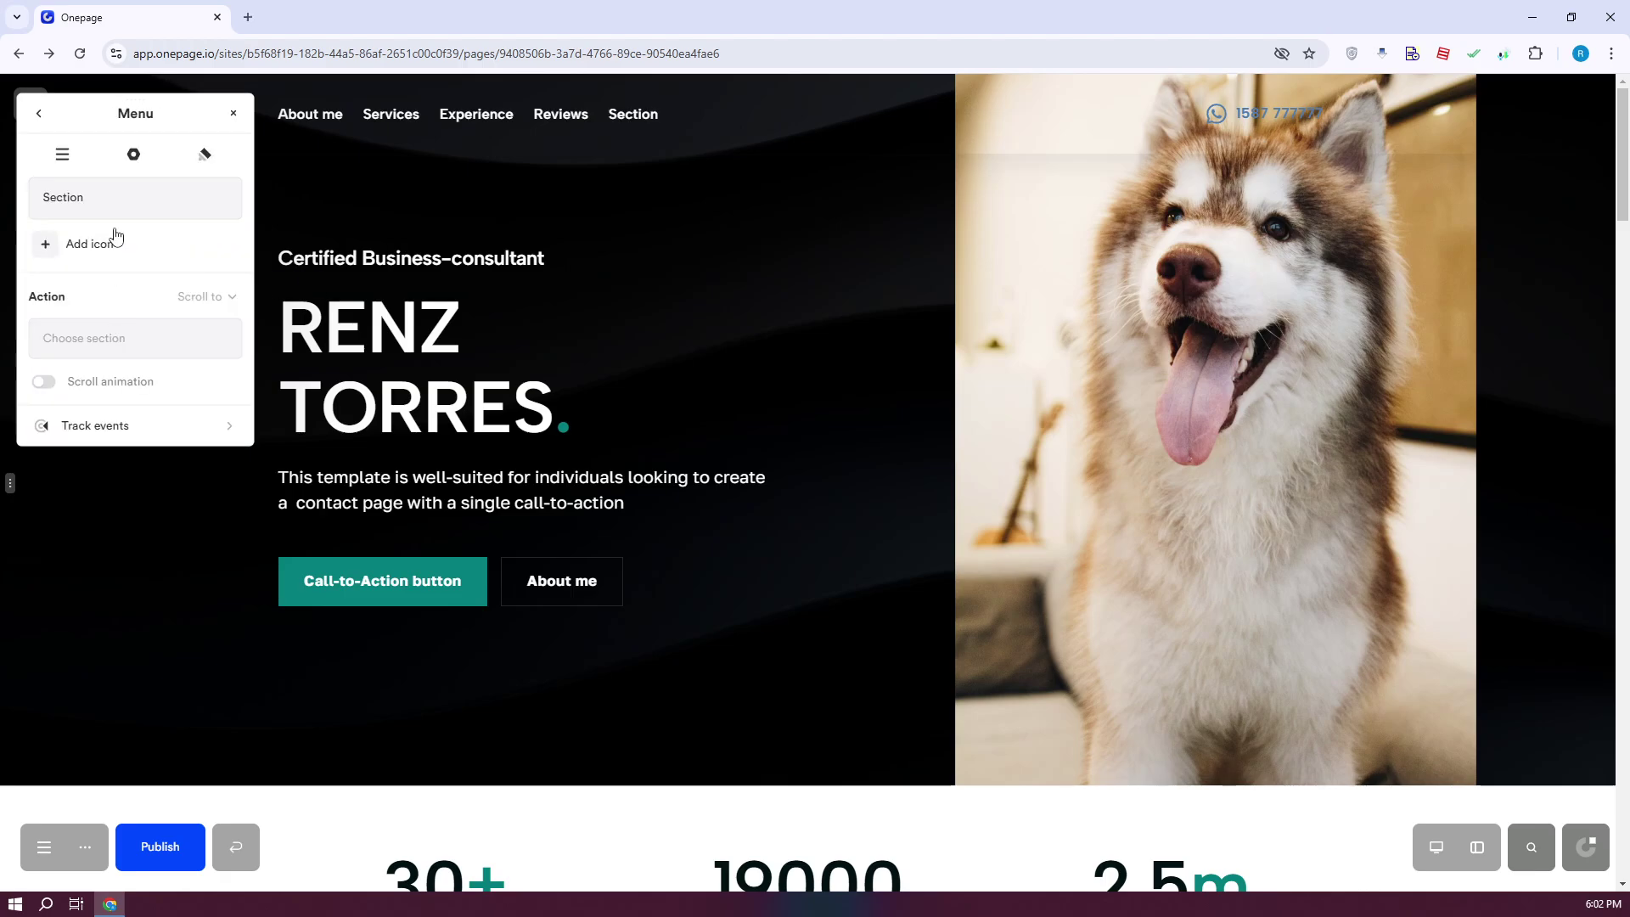
click(130, 343)
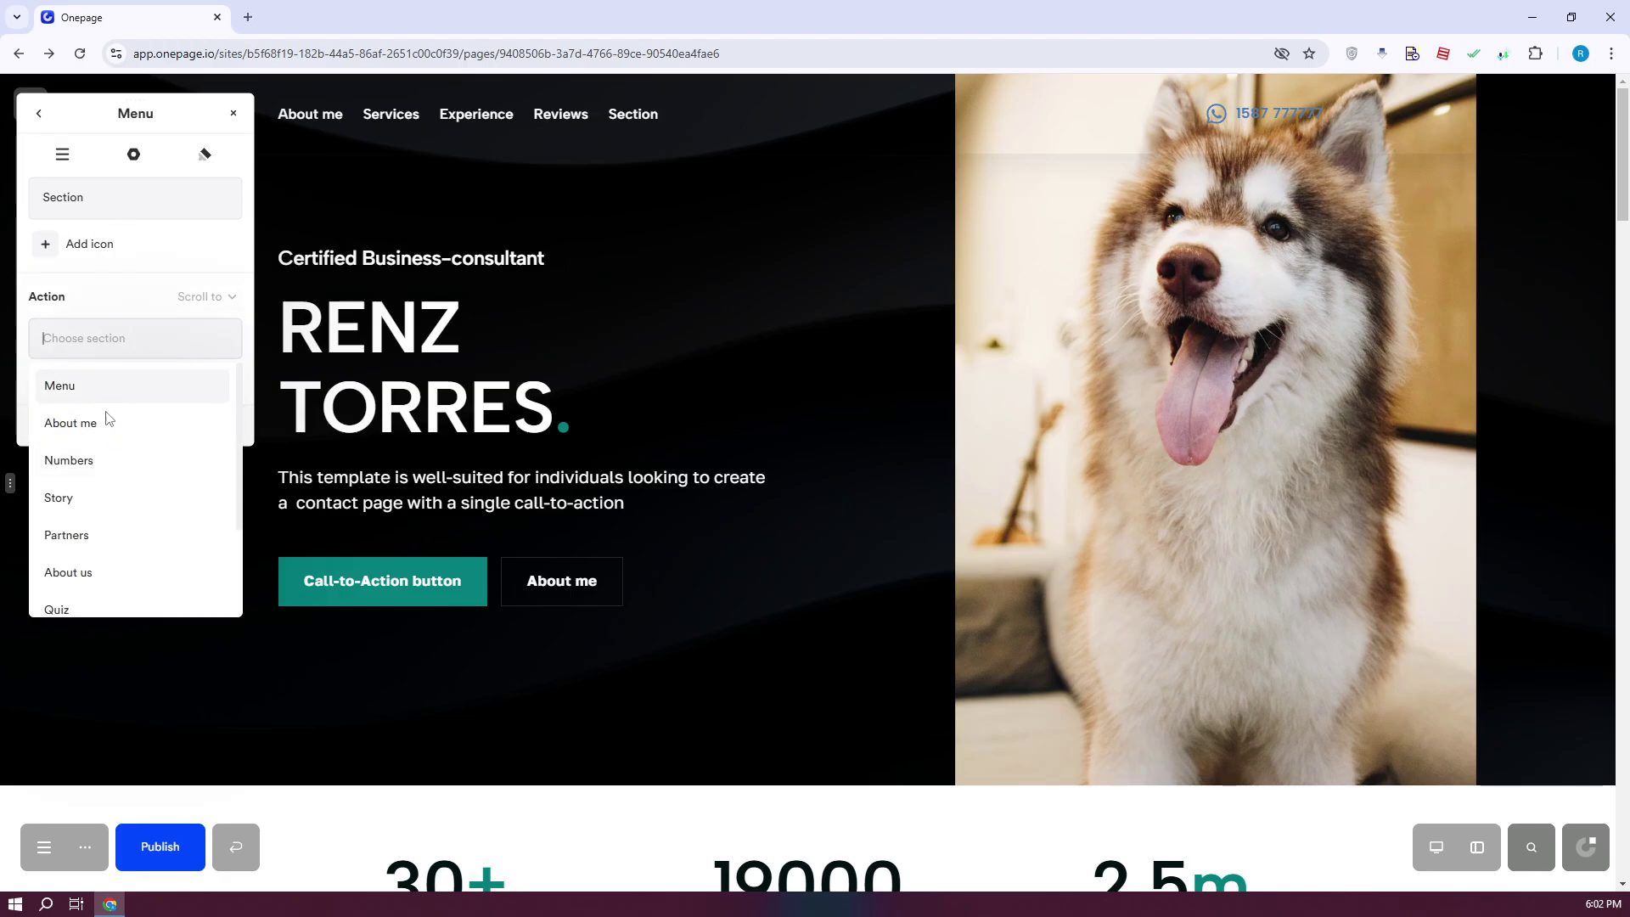
scroll(116, 513, down, 1)
click(118, 466)
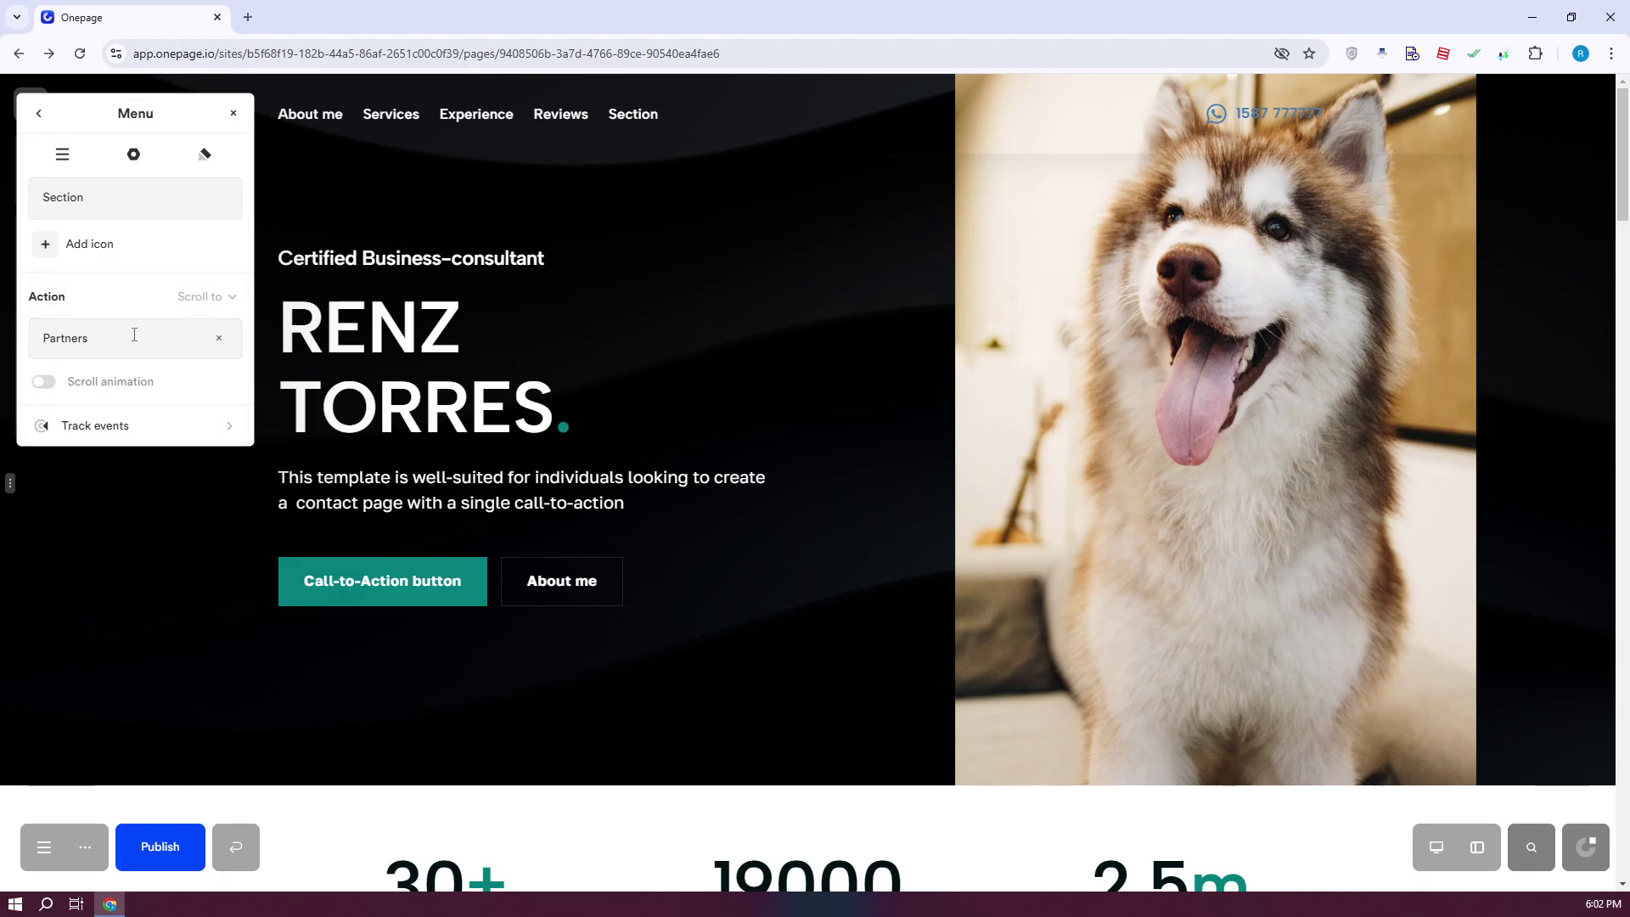
Rename the header menu's Section item to Partners.
drag(103, 208, 3, 207)
click(3, 208)
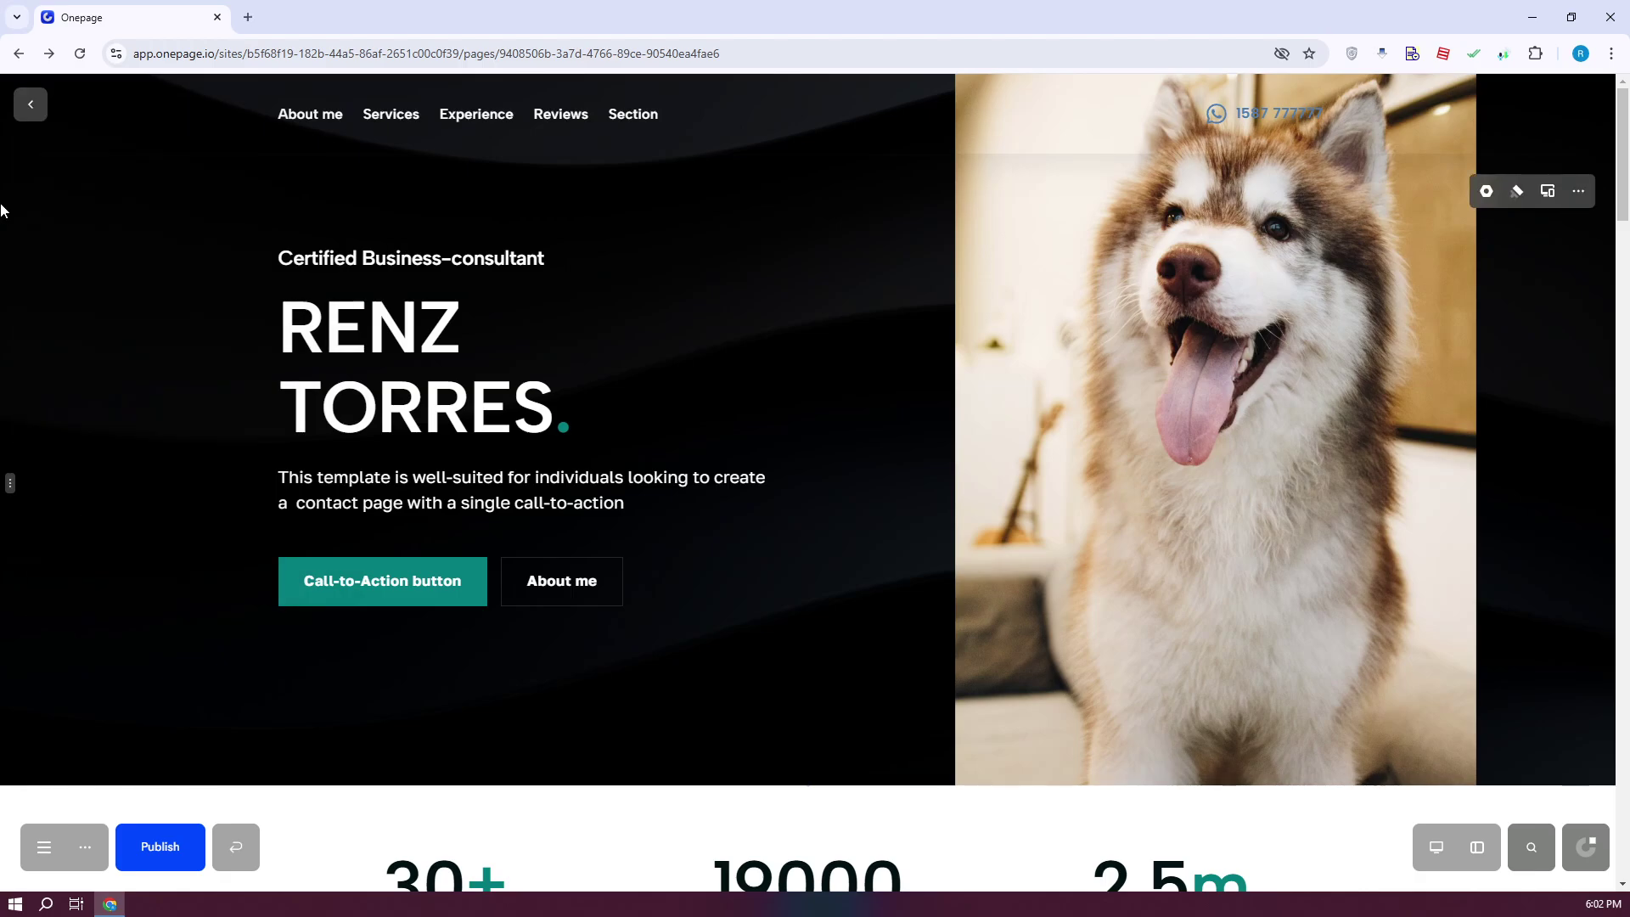
click(645, 123)
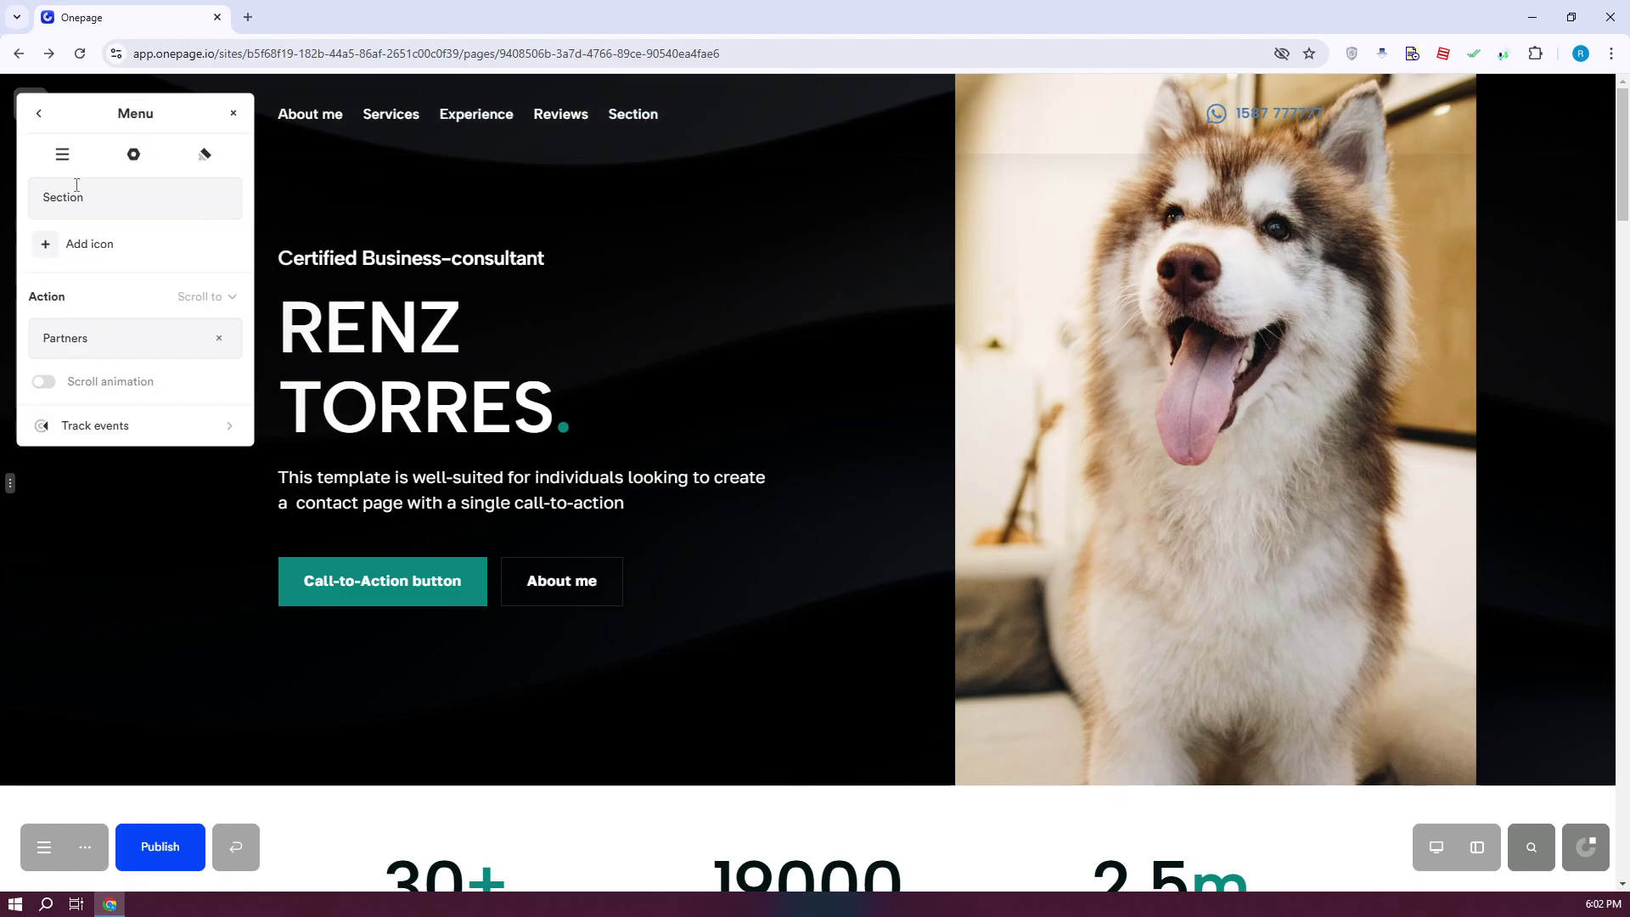
drag(84, 197, 52, 197)
key(BackSpace)
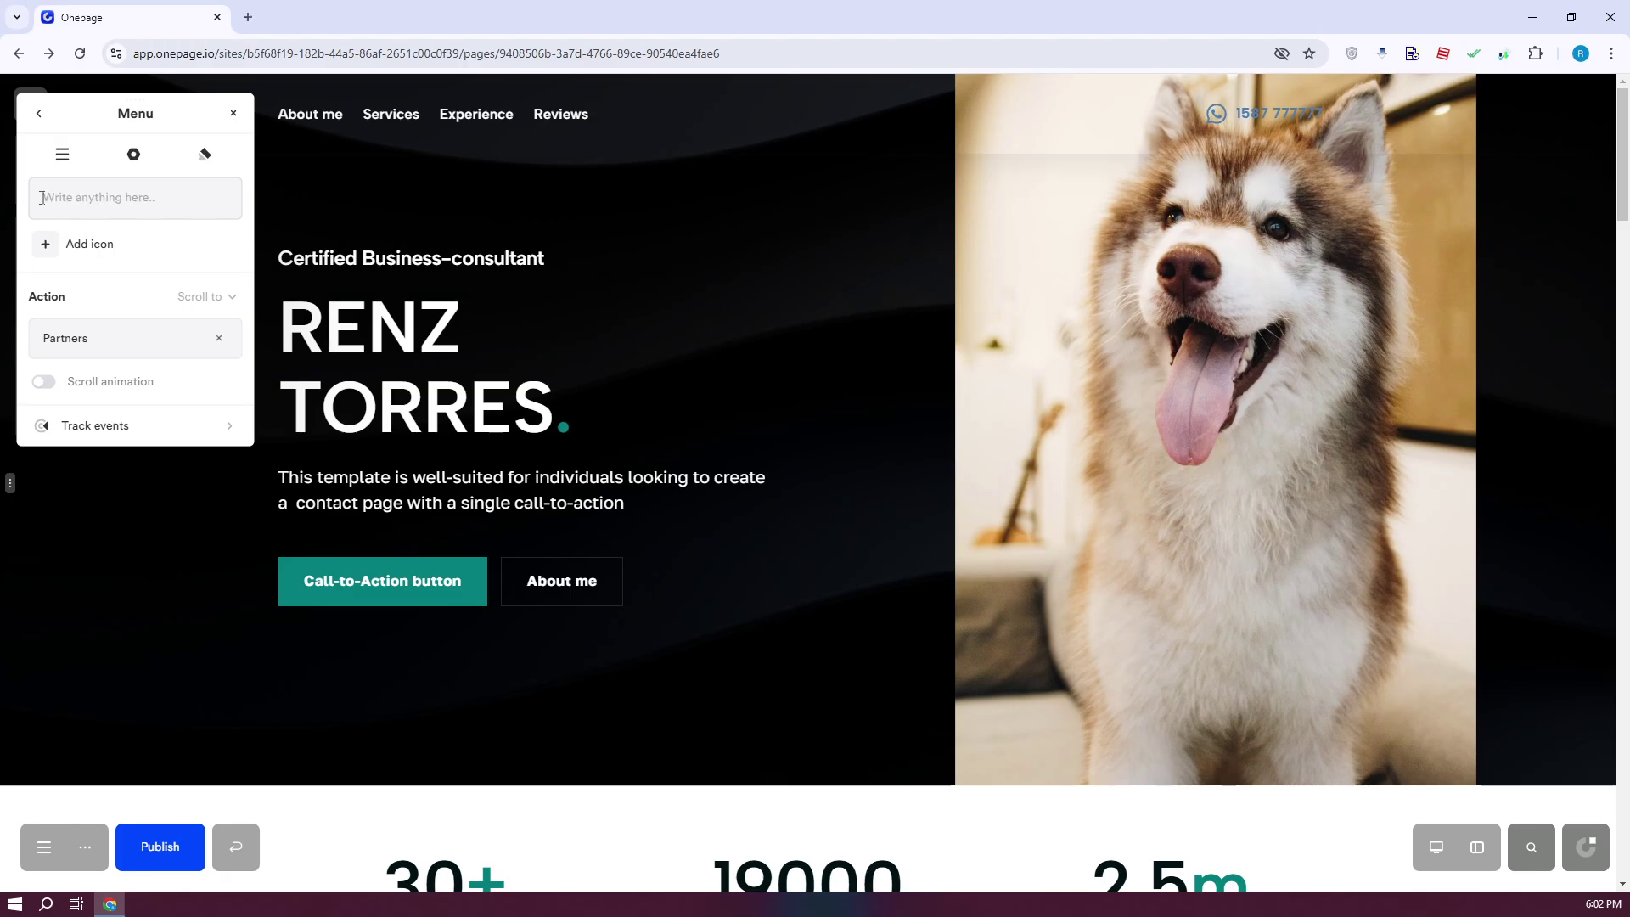
text(Partners)
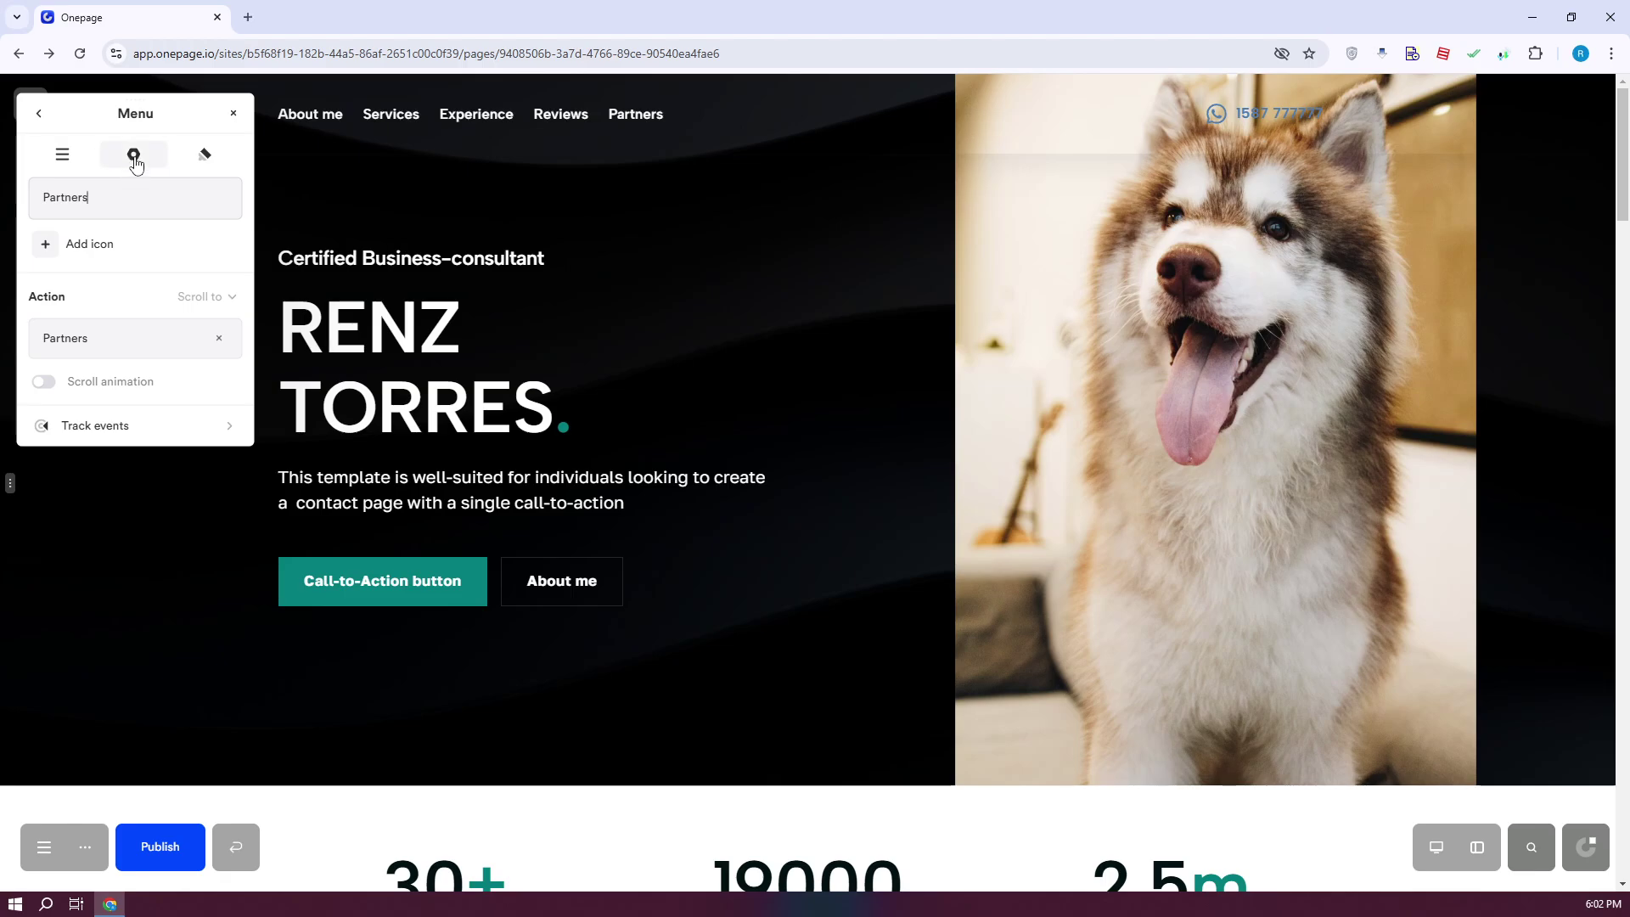
Try the M and XS sizes on the header menu, and return it to size L.
click(133, 154)
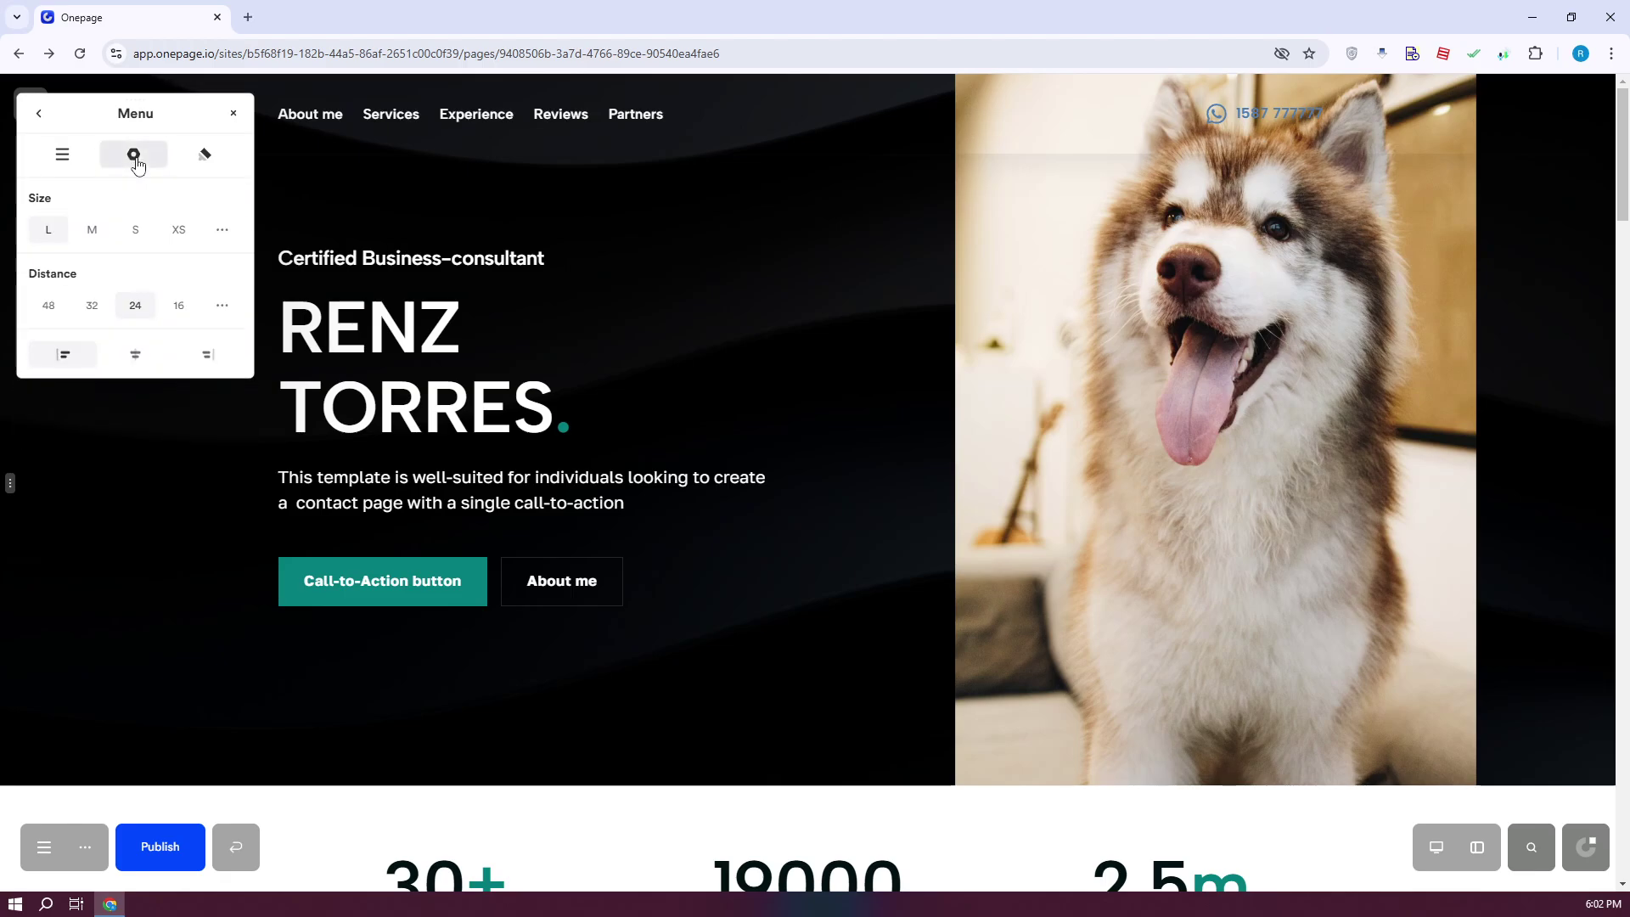
click(109, 241)
click(179, 238)
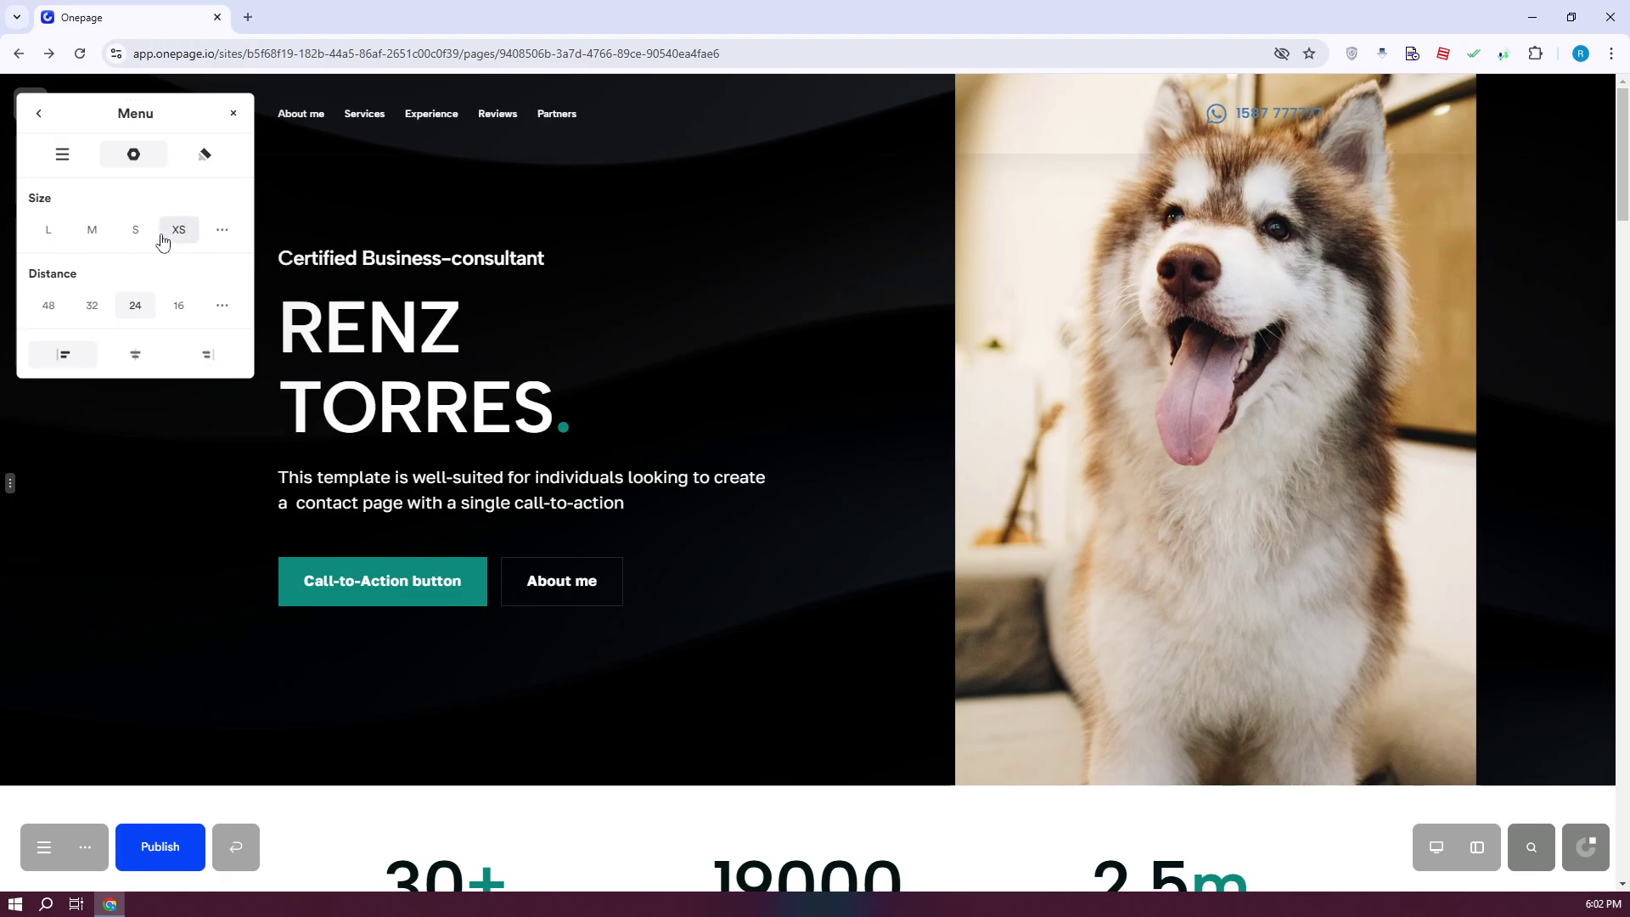
click(51, 231)
Apply the menu style with a lowered underline beneath only the first item to the header menu.
click(204, 155)
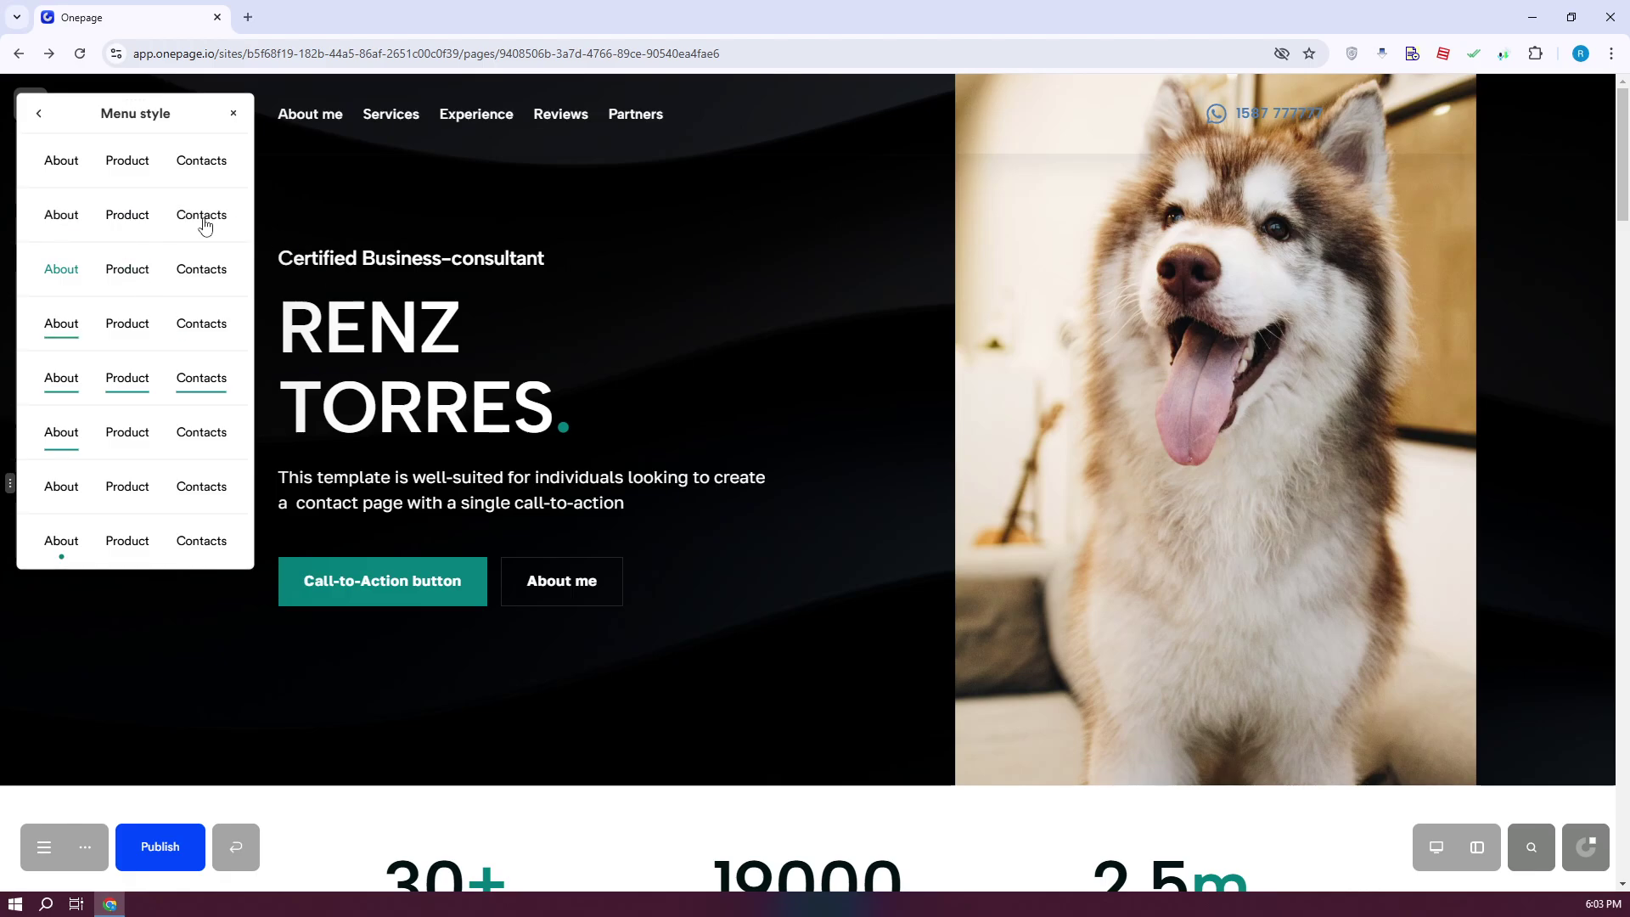
click(126, 433)
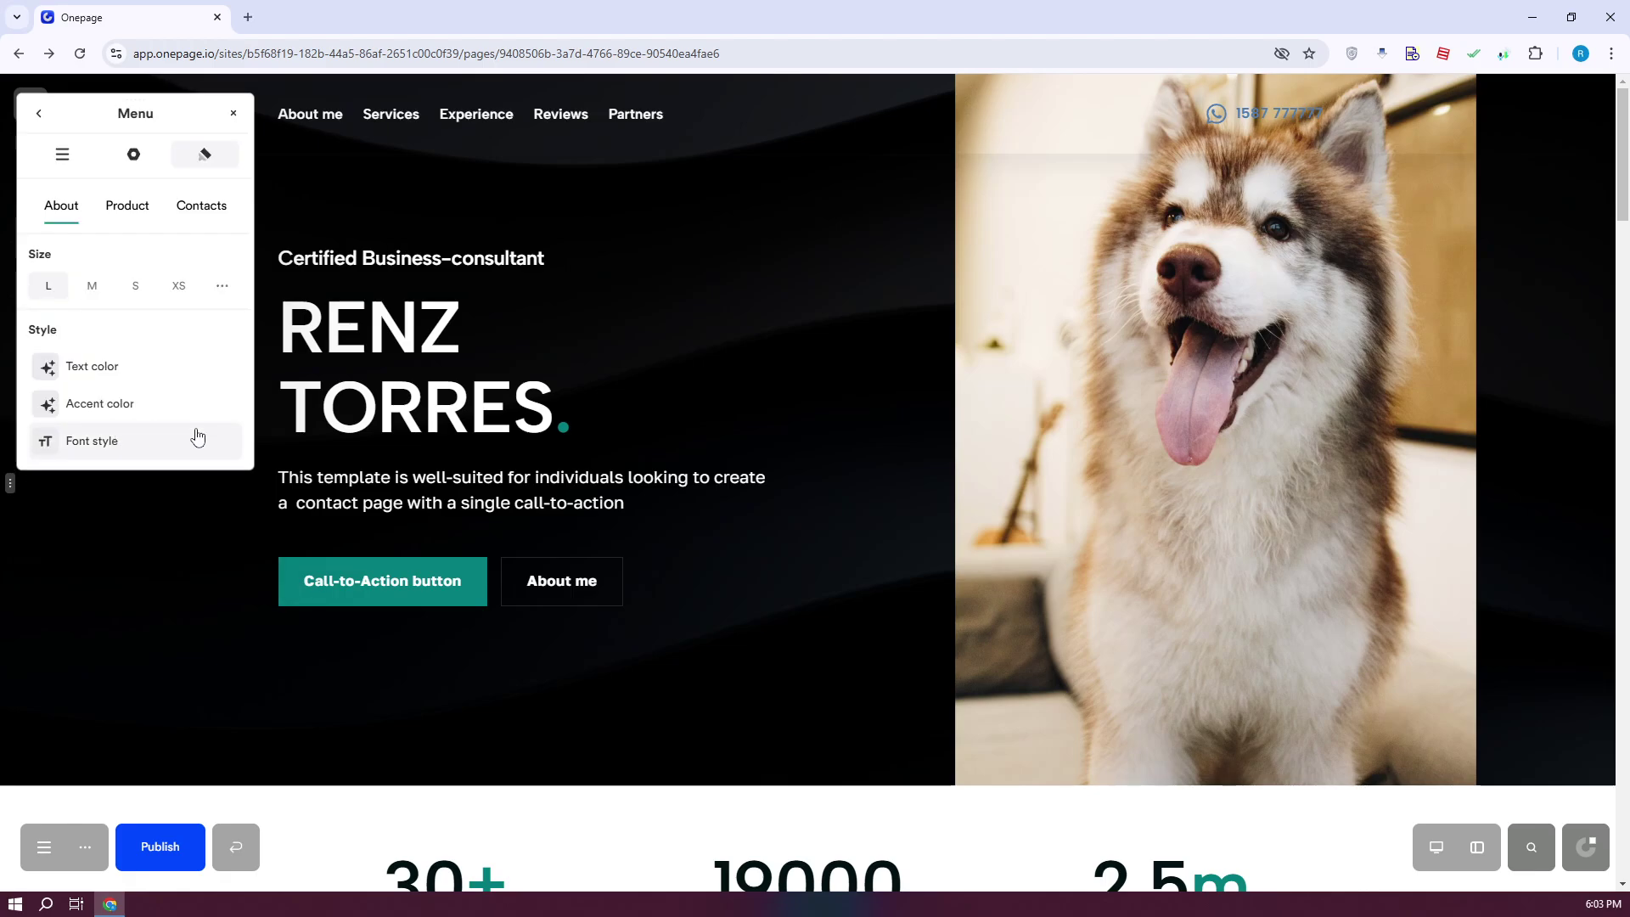
click(783, 314)
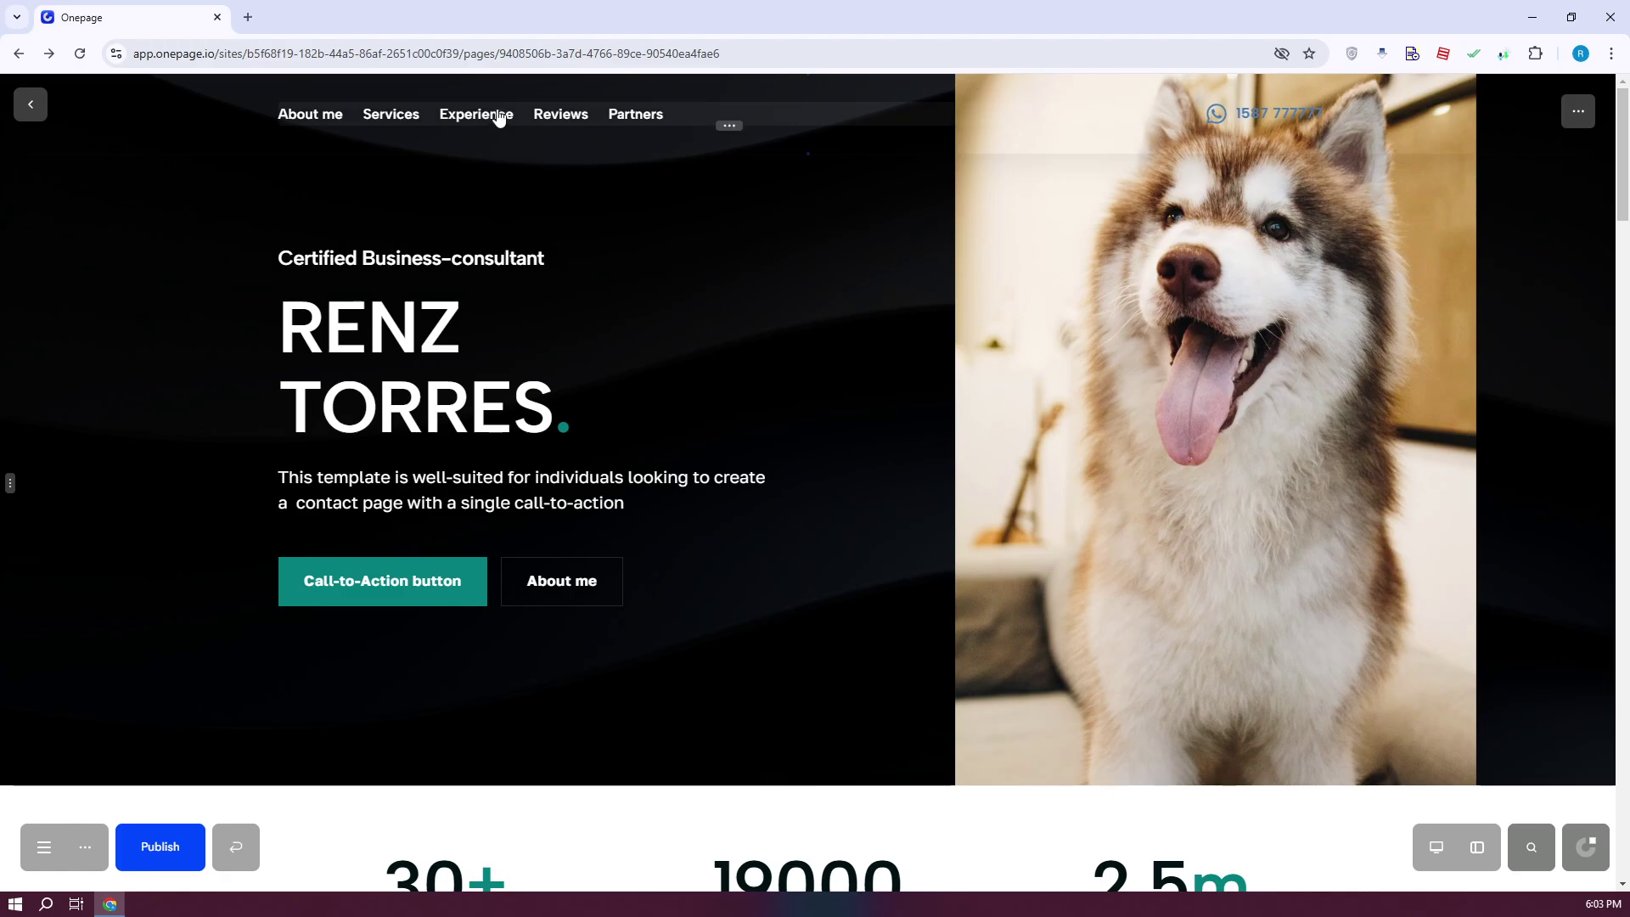
Check the Experience menu item's settings, and look over the numbers and story sections below the hero.
click(473, 120)
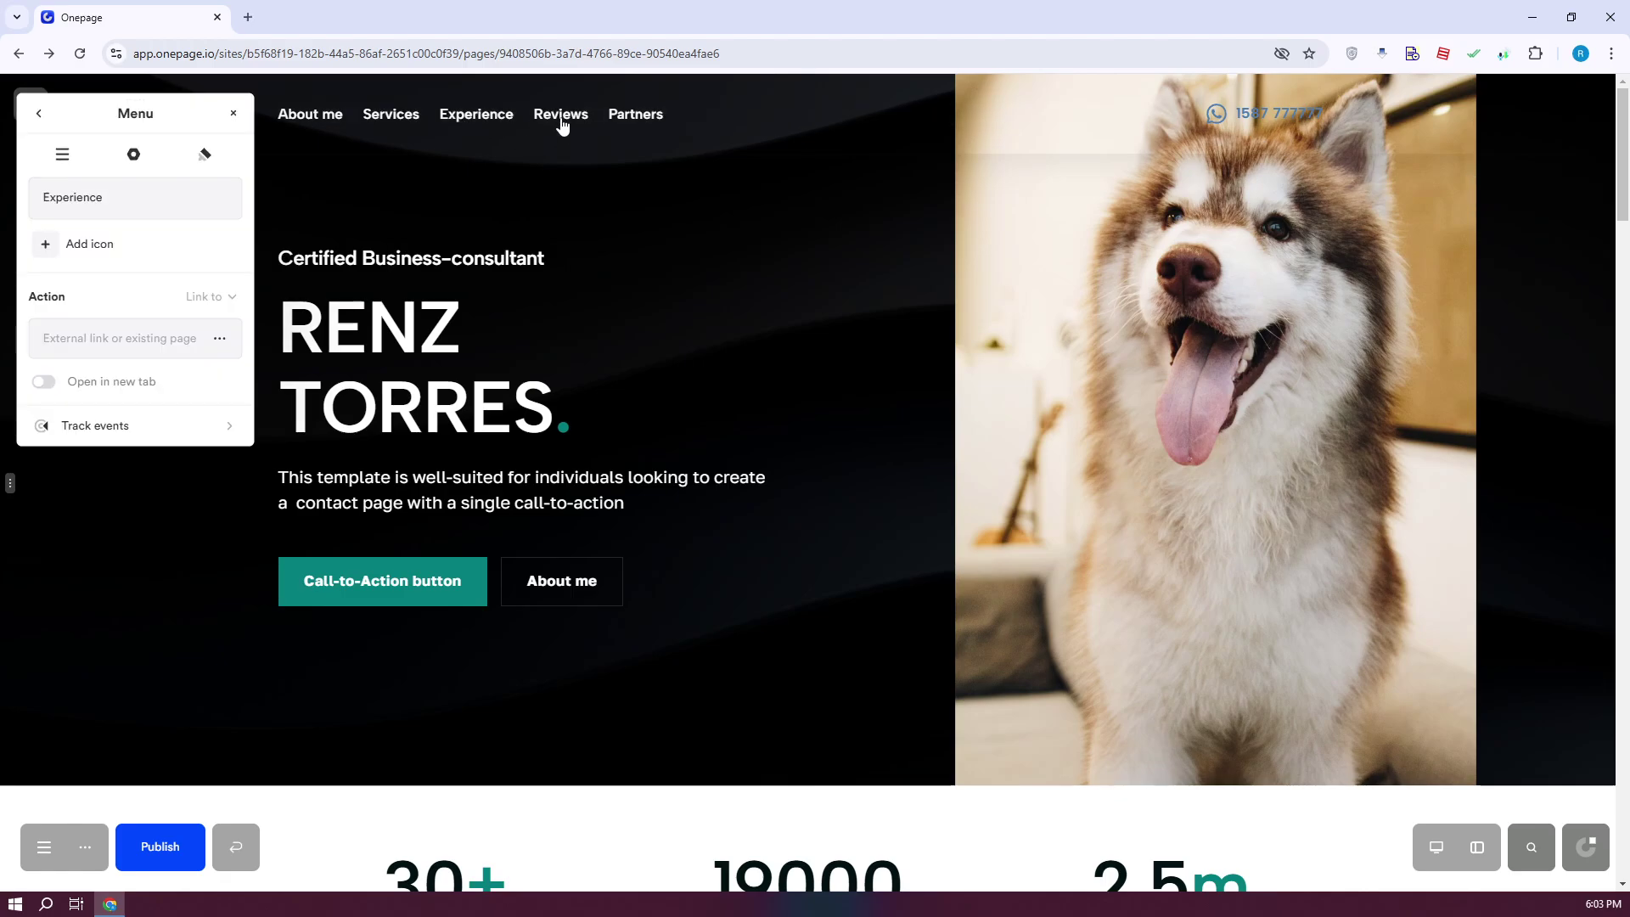
click(233, 116)
scroll(514, 232, down, 13)
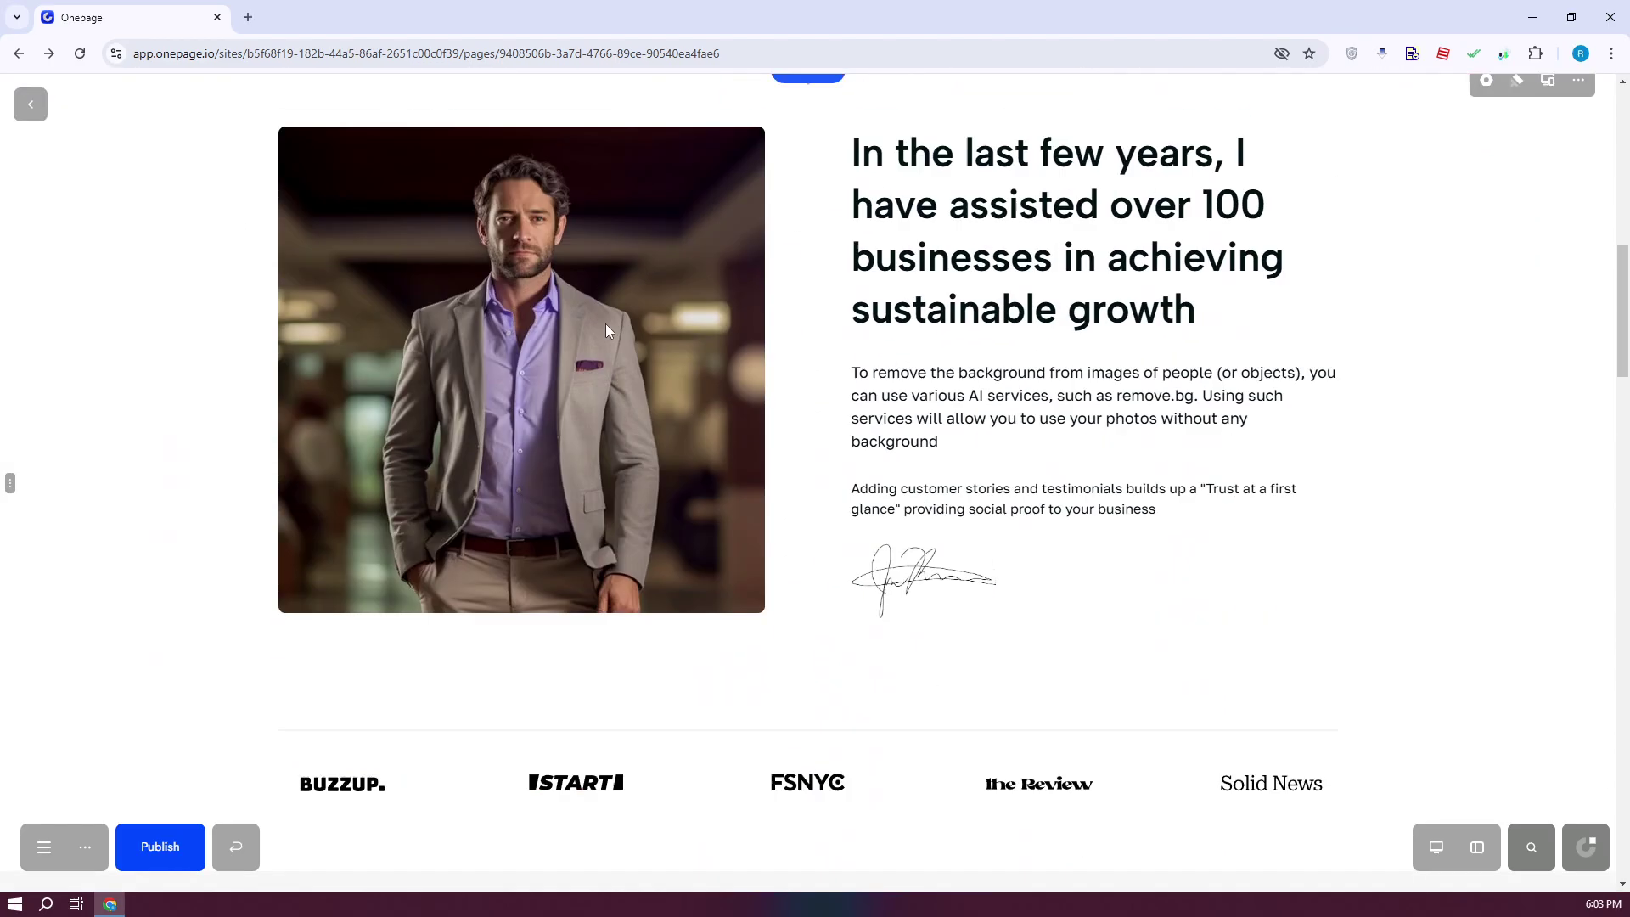
scroll(601, 370, up, 1)
scroll(601, 370, up, 5)
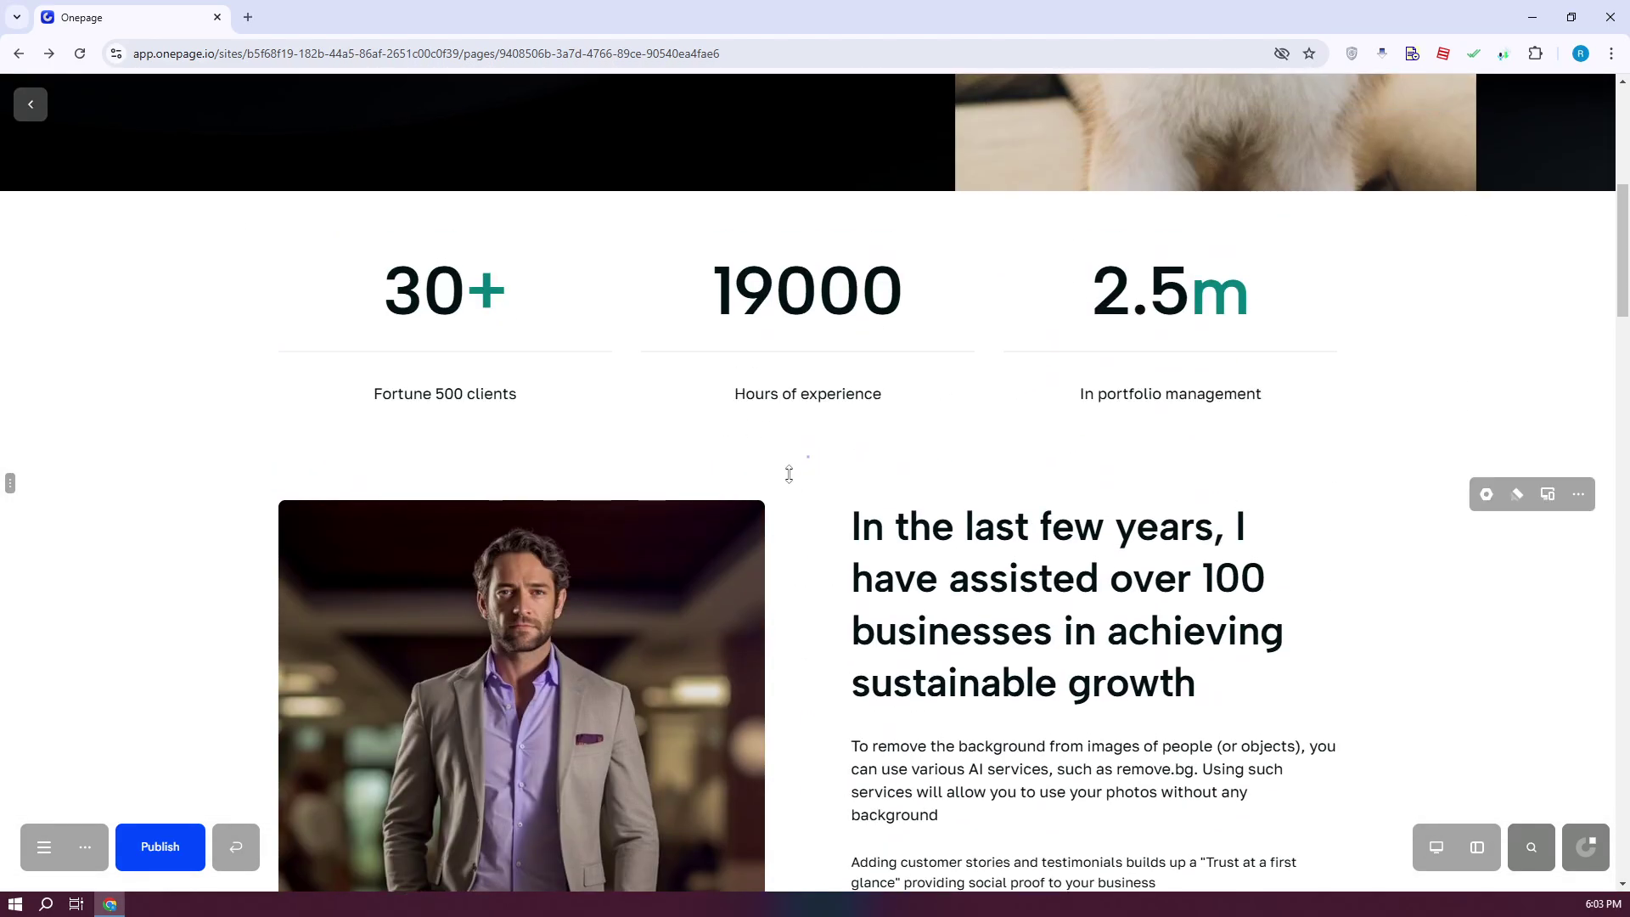
scroll(945, 528, down, 2)
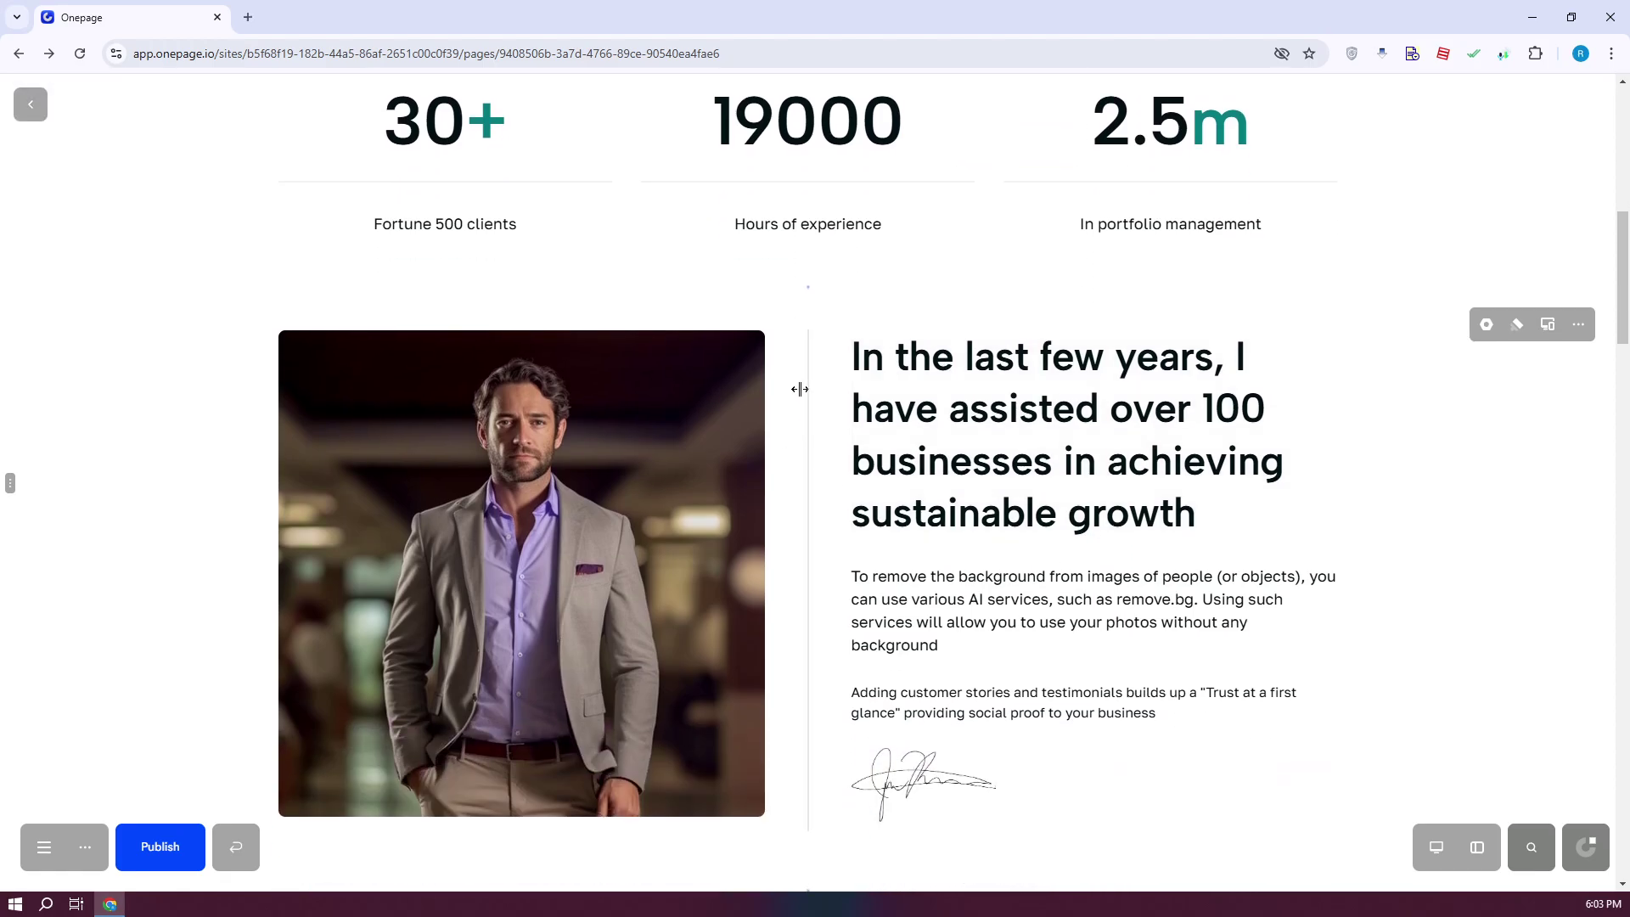
scroll(800, 338, up, 1)
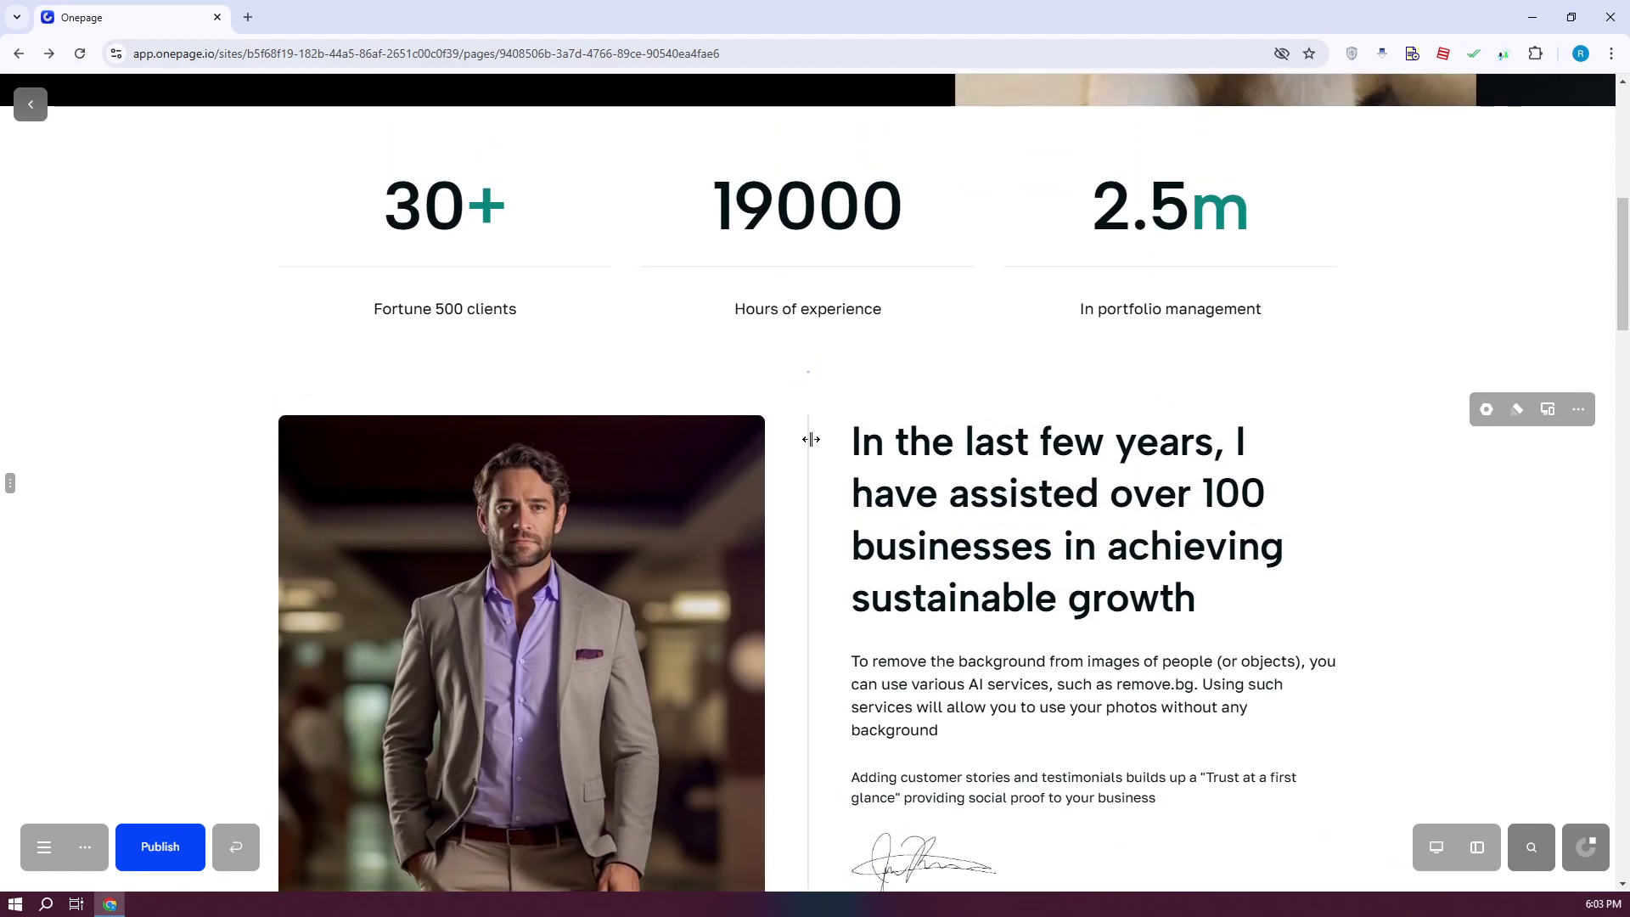
scroll(806, 378, up, 4)
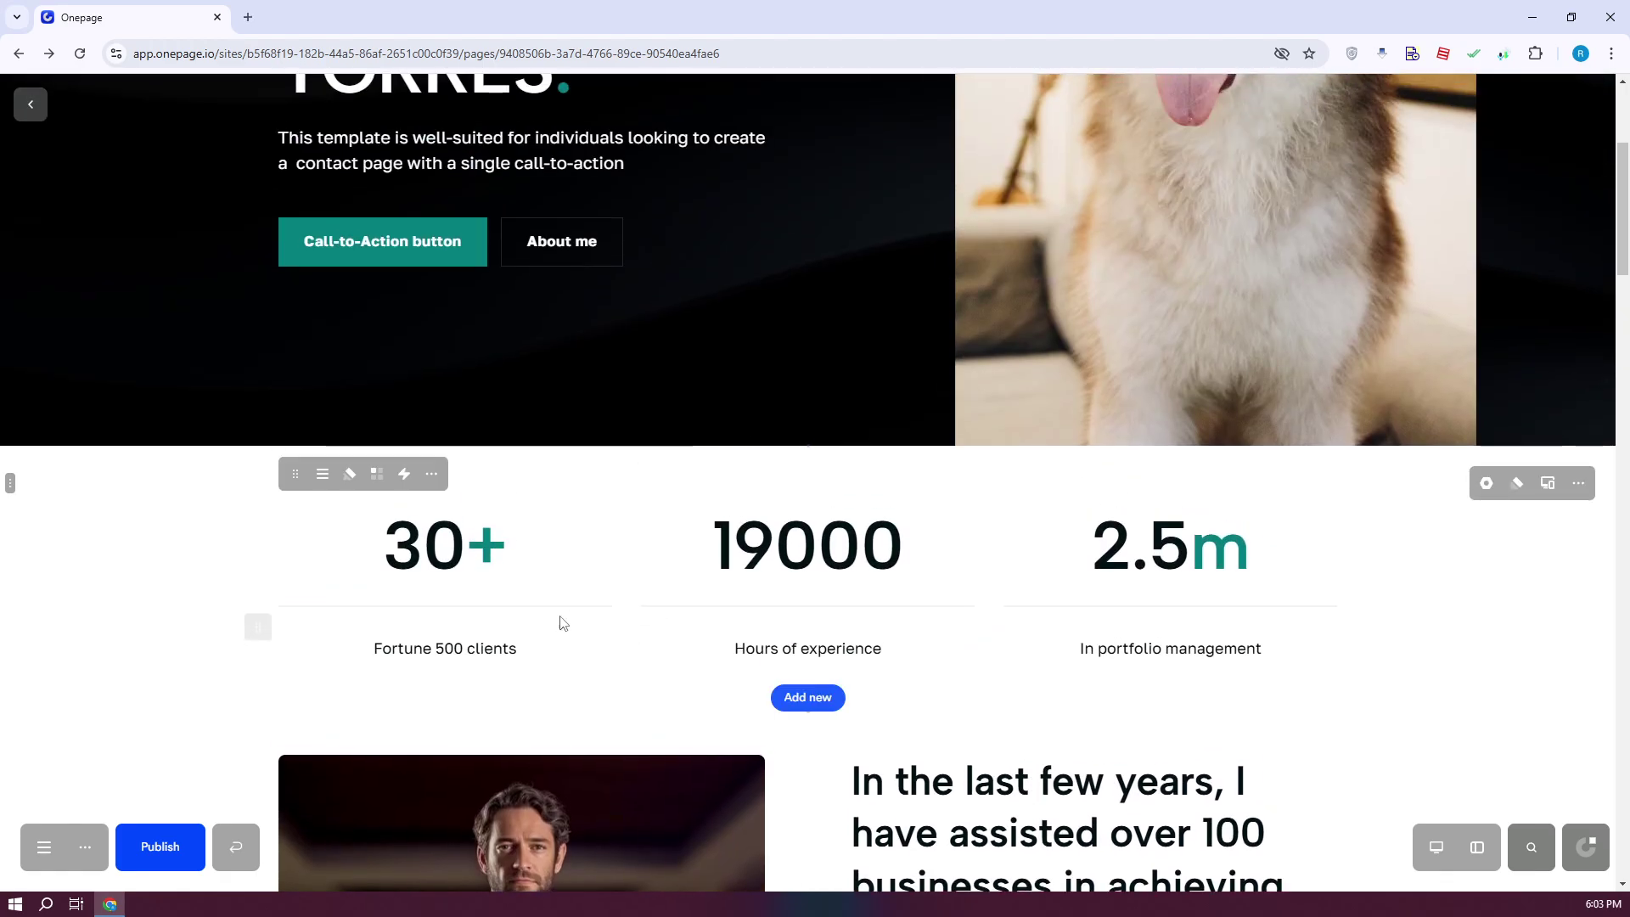
Reorder the number columns below the hero so 2.5m comes first, 19000 second and 30+ third.
drag(261, 611, 331, 607)
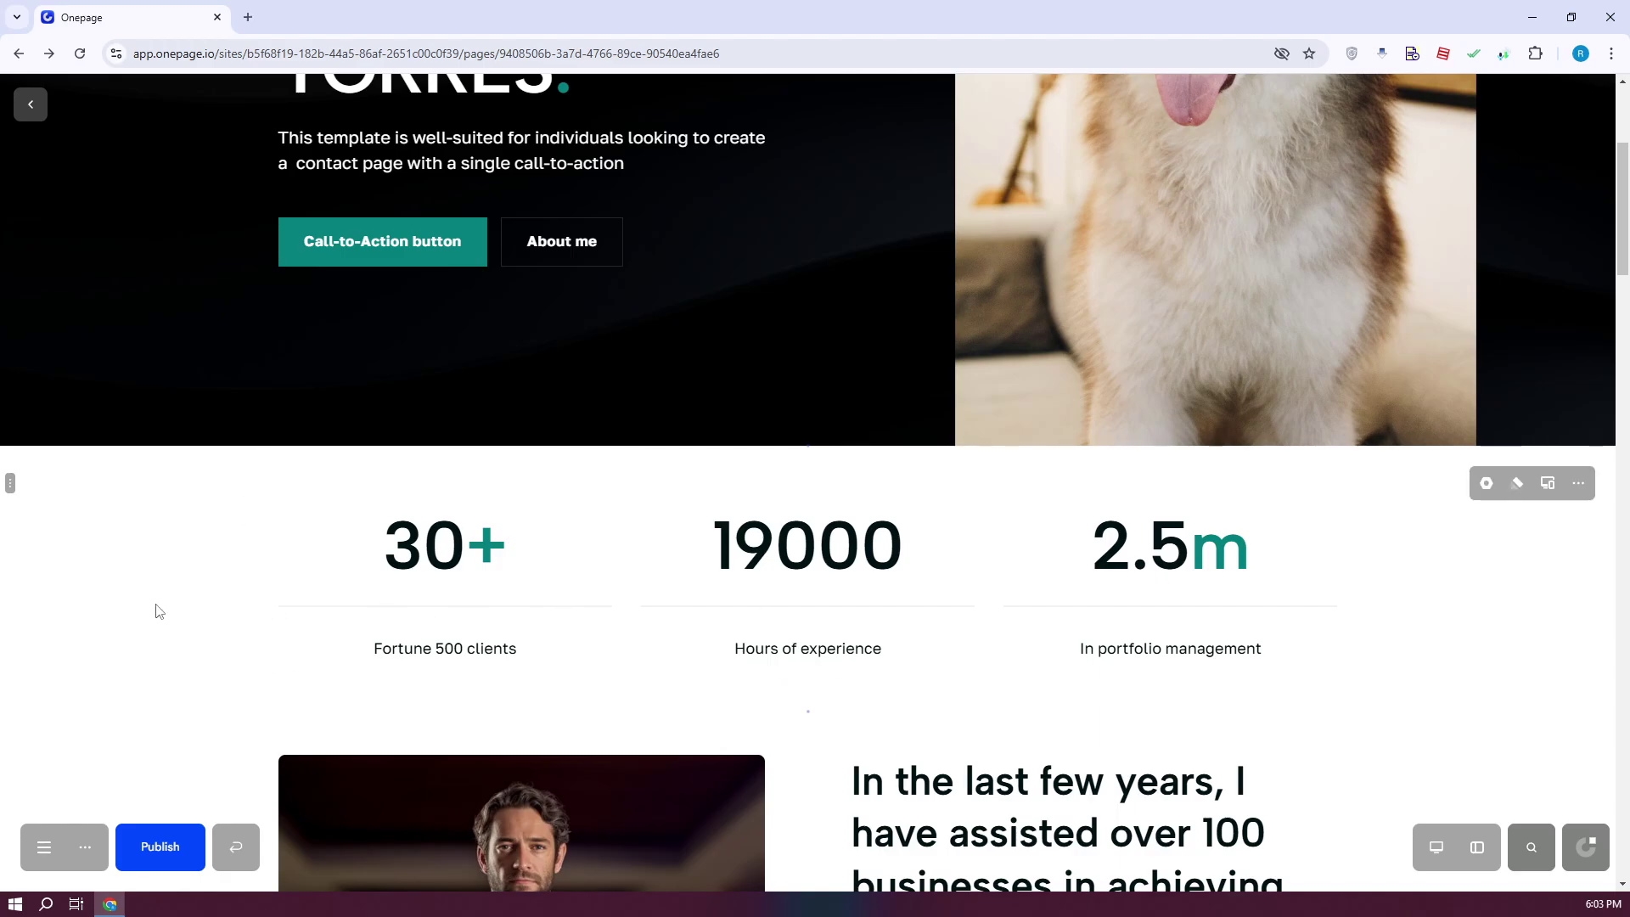
drag(292, 476, 846, 522)
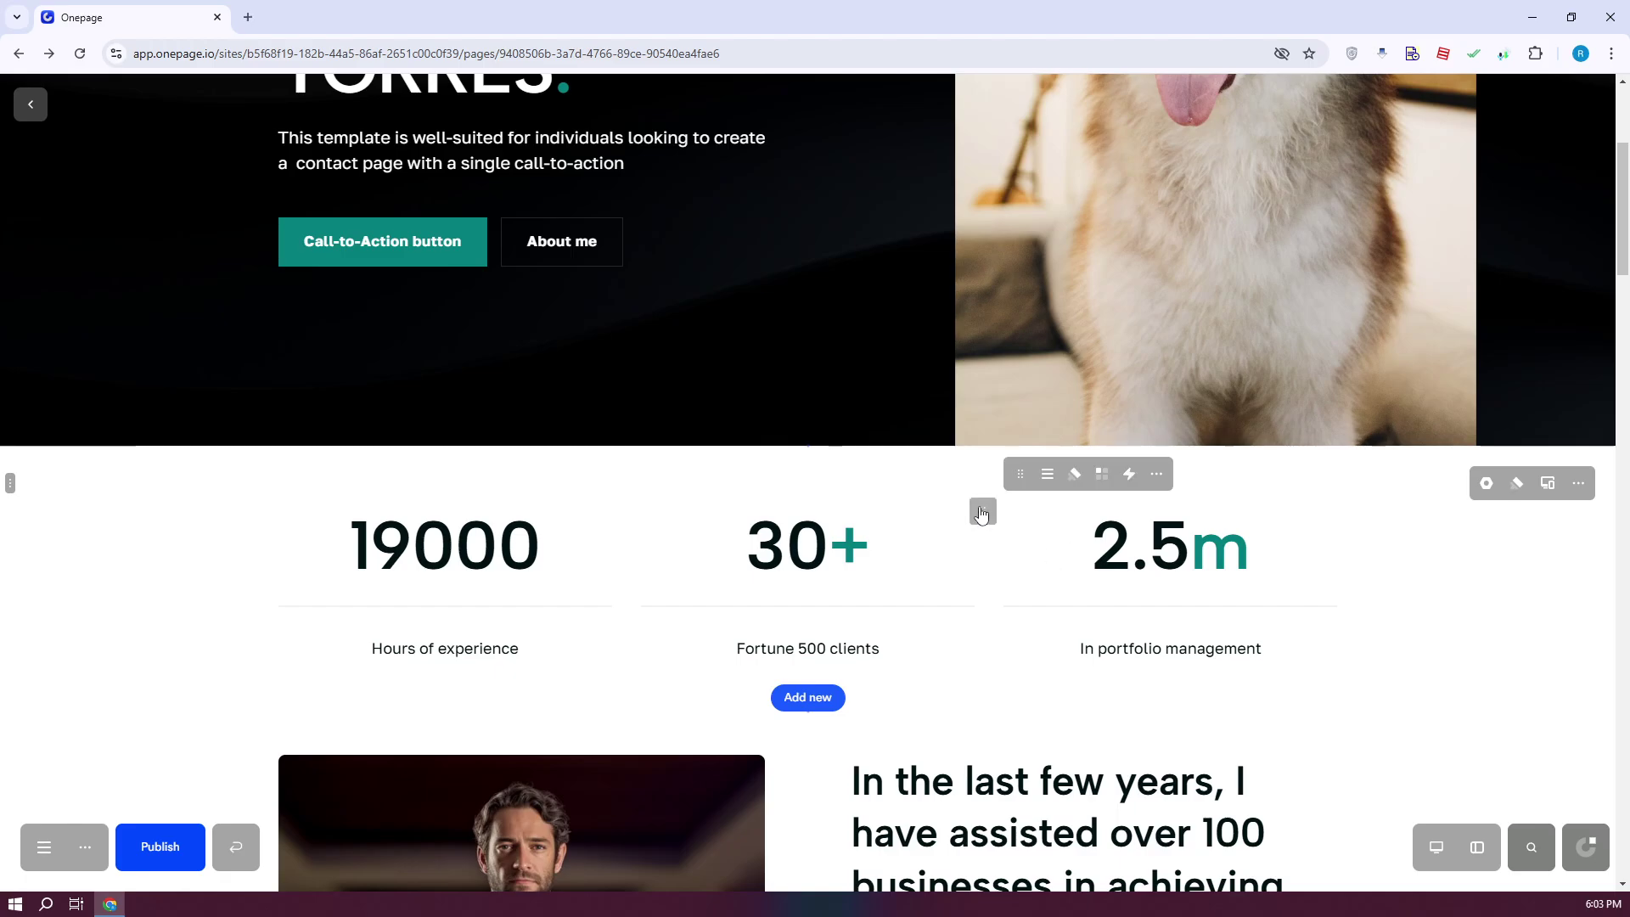
mouse_move(981, 514)
mouse_down()
mouse_move(254, 510)
mouse_move(985, 501)
mouse_up()
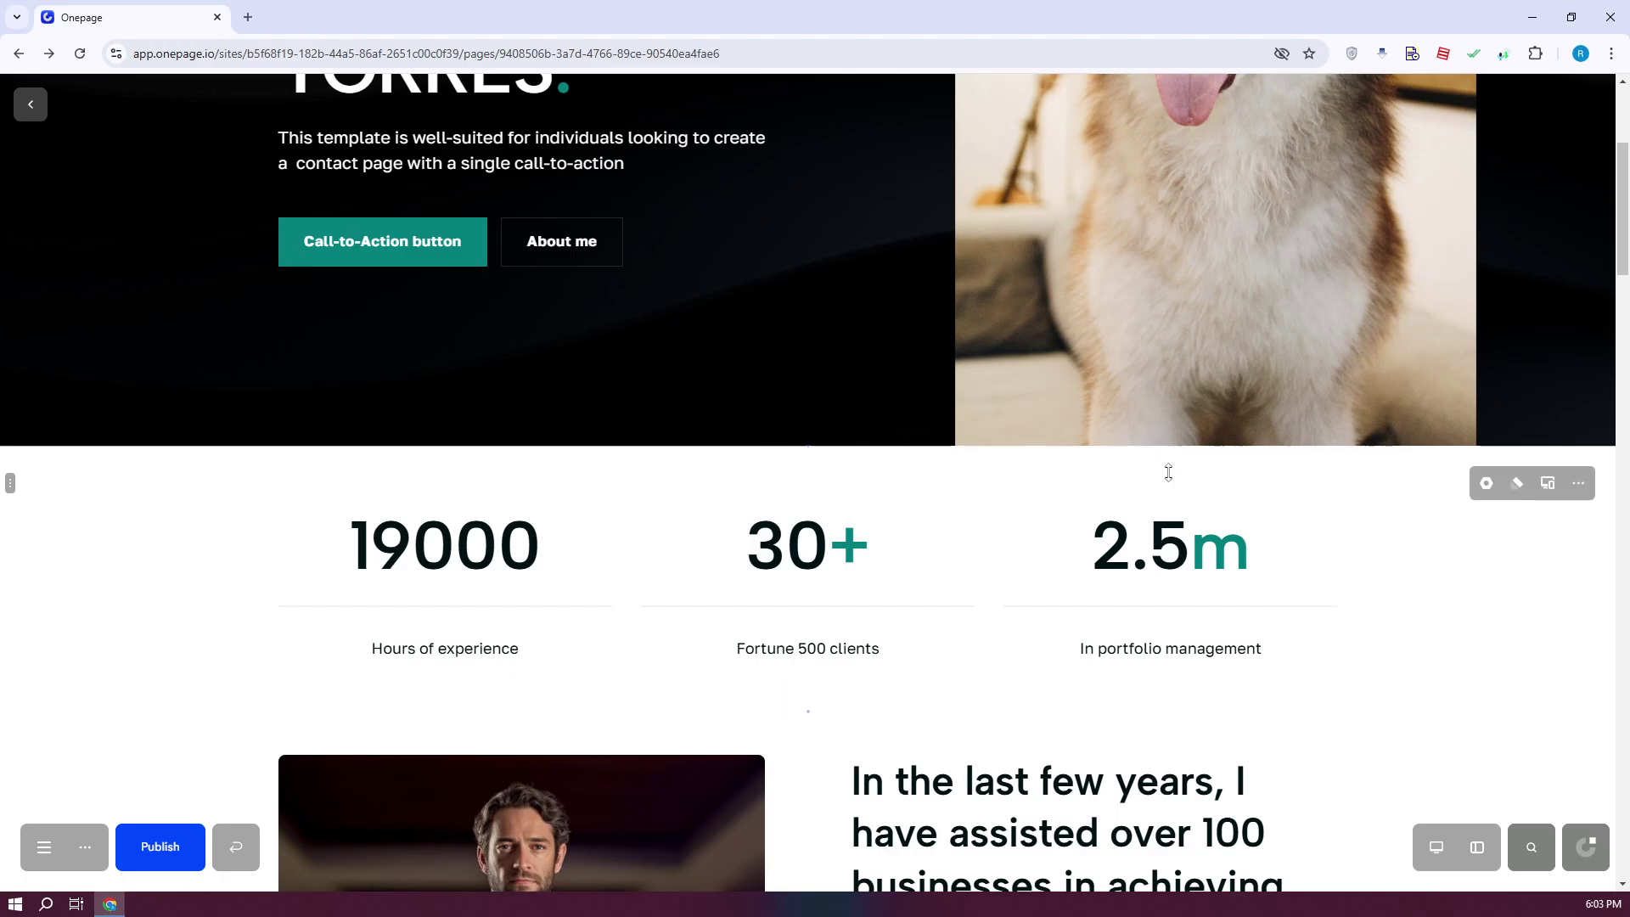
drag(1020, 480, 450, 594)
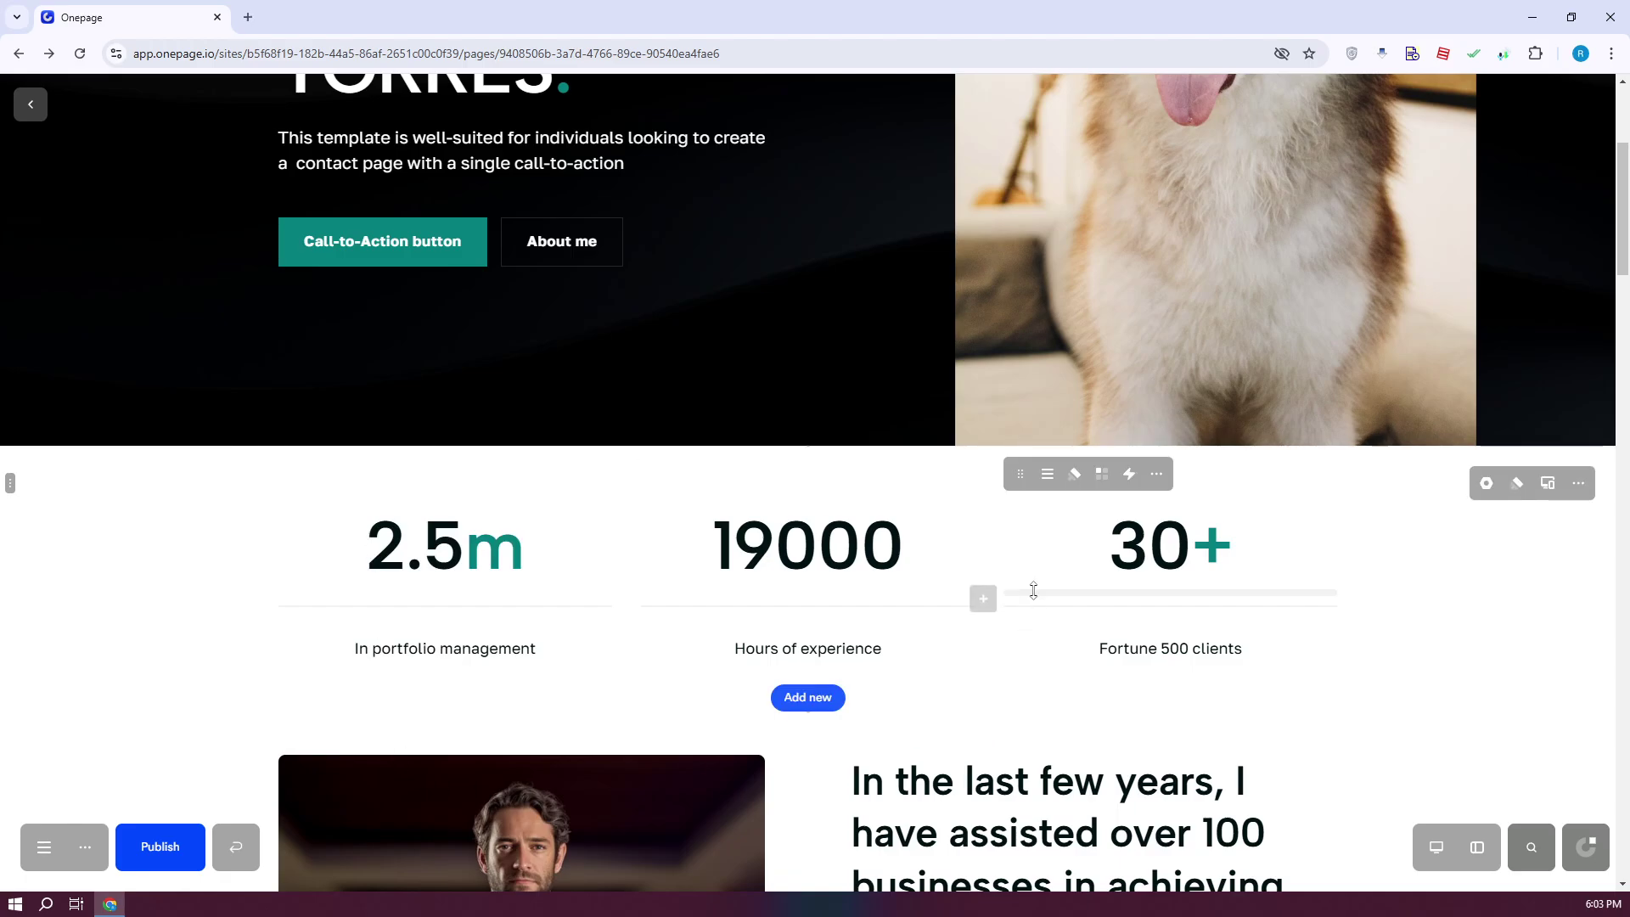
Narrow the image column of the story section so the text column beside it becomes wider.
scroll(1044, 618, down, 7)
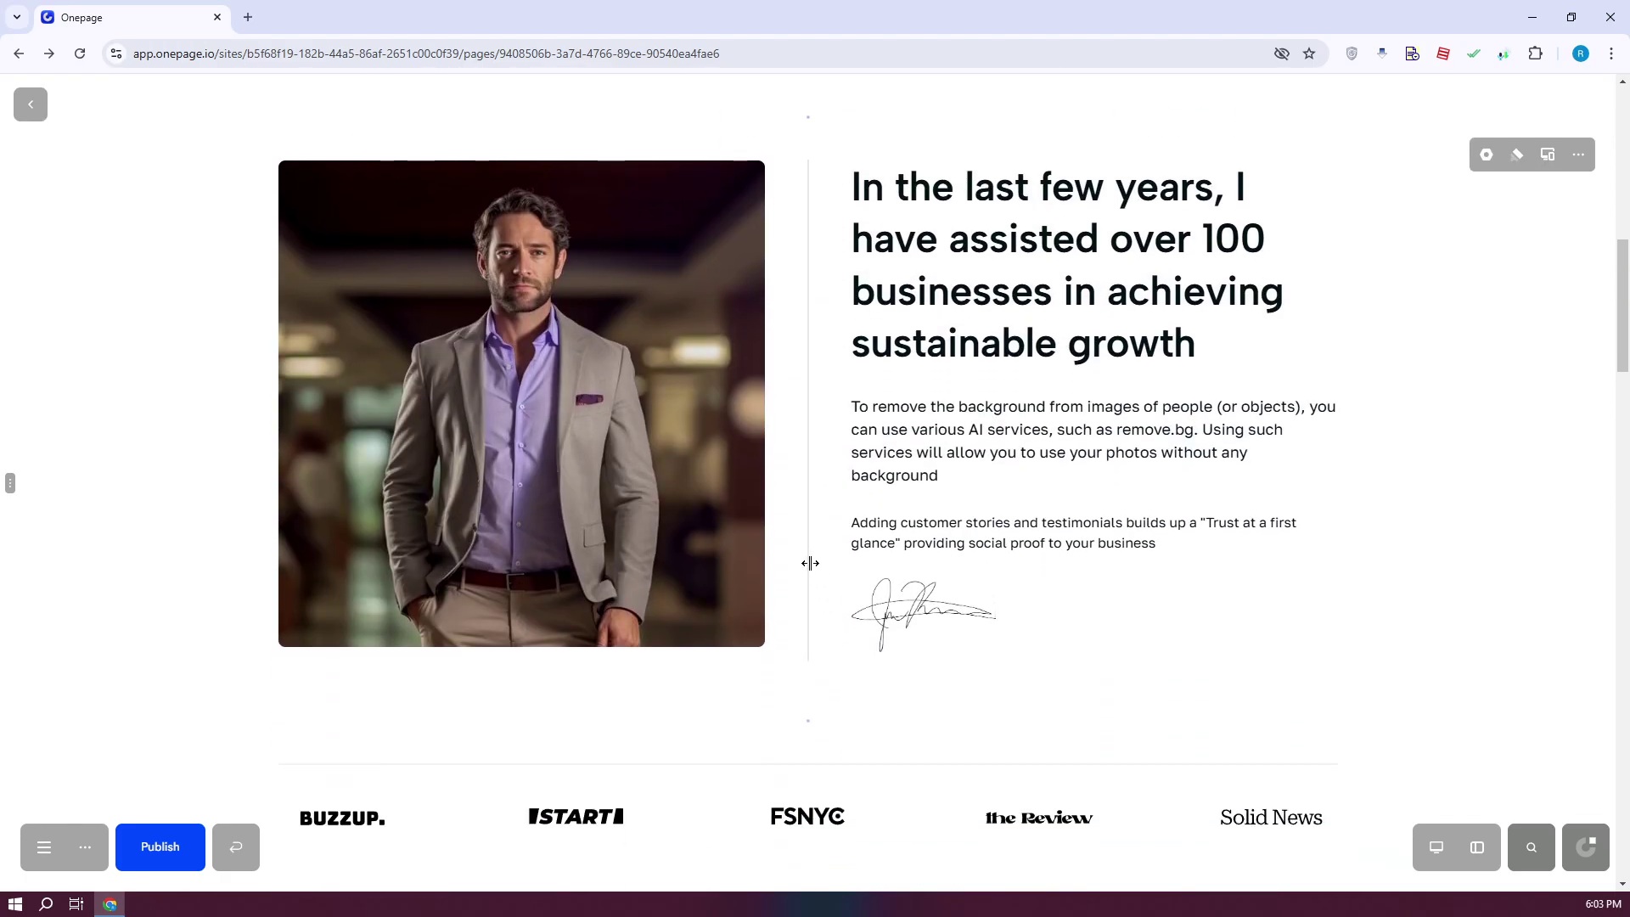
drag(808, 562, 647, 530)
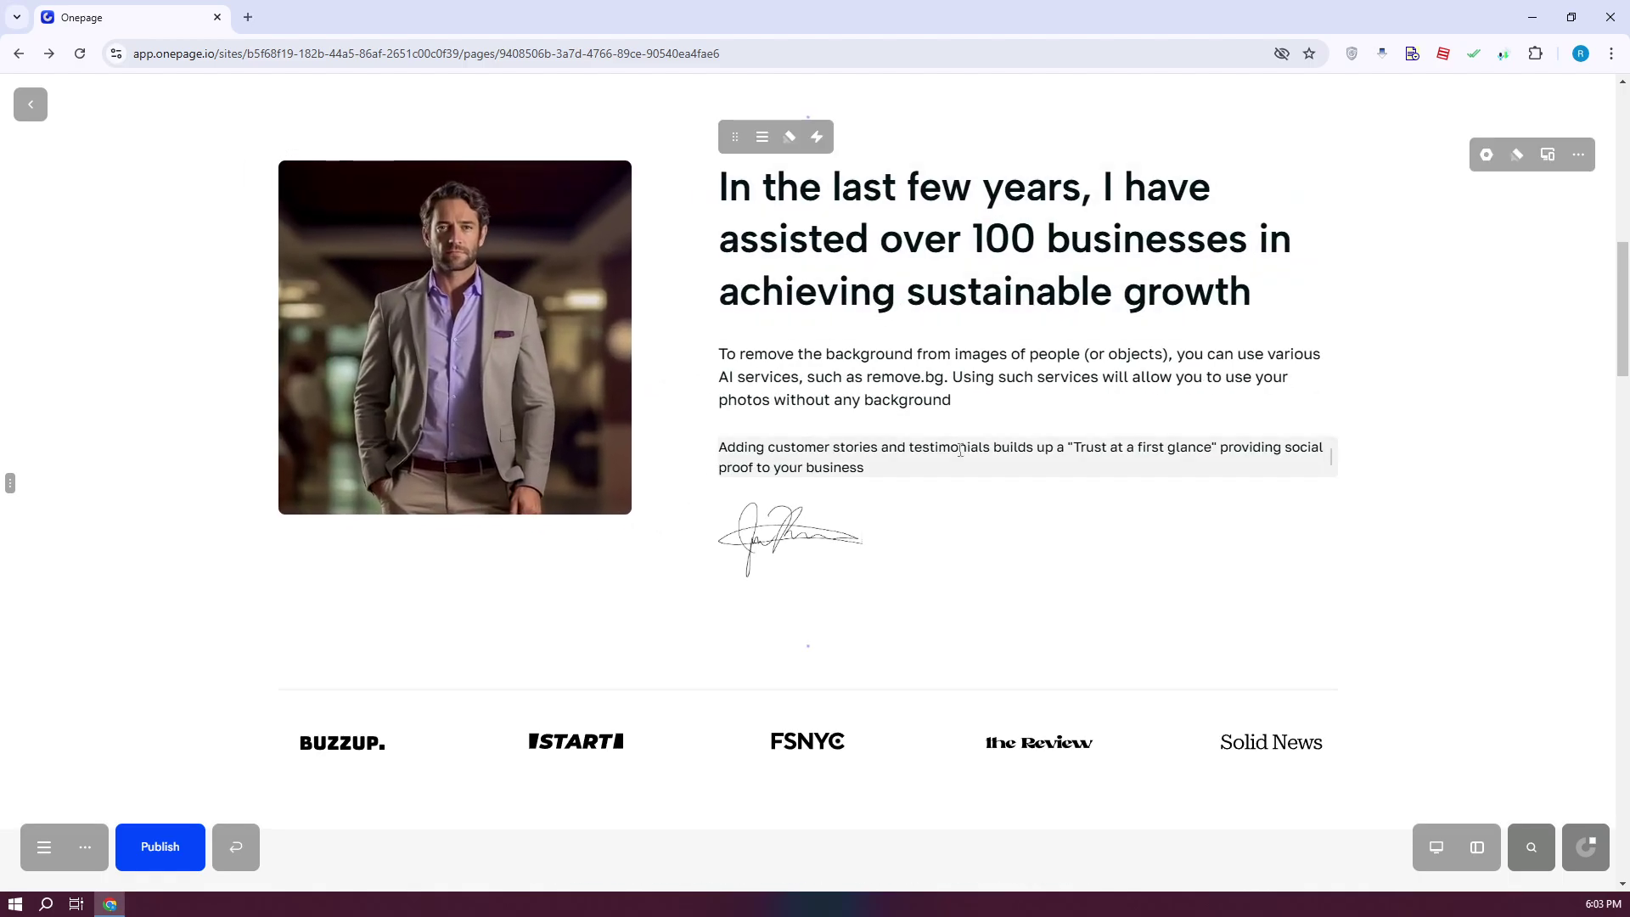
Add a Gallery section to the page, using the three-column staggered layout with six architecture images.
scroll(1081, 428, down, 5)
scroll(1082, 429, down, 5)
scroll(322, 432, up, 4)
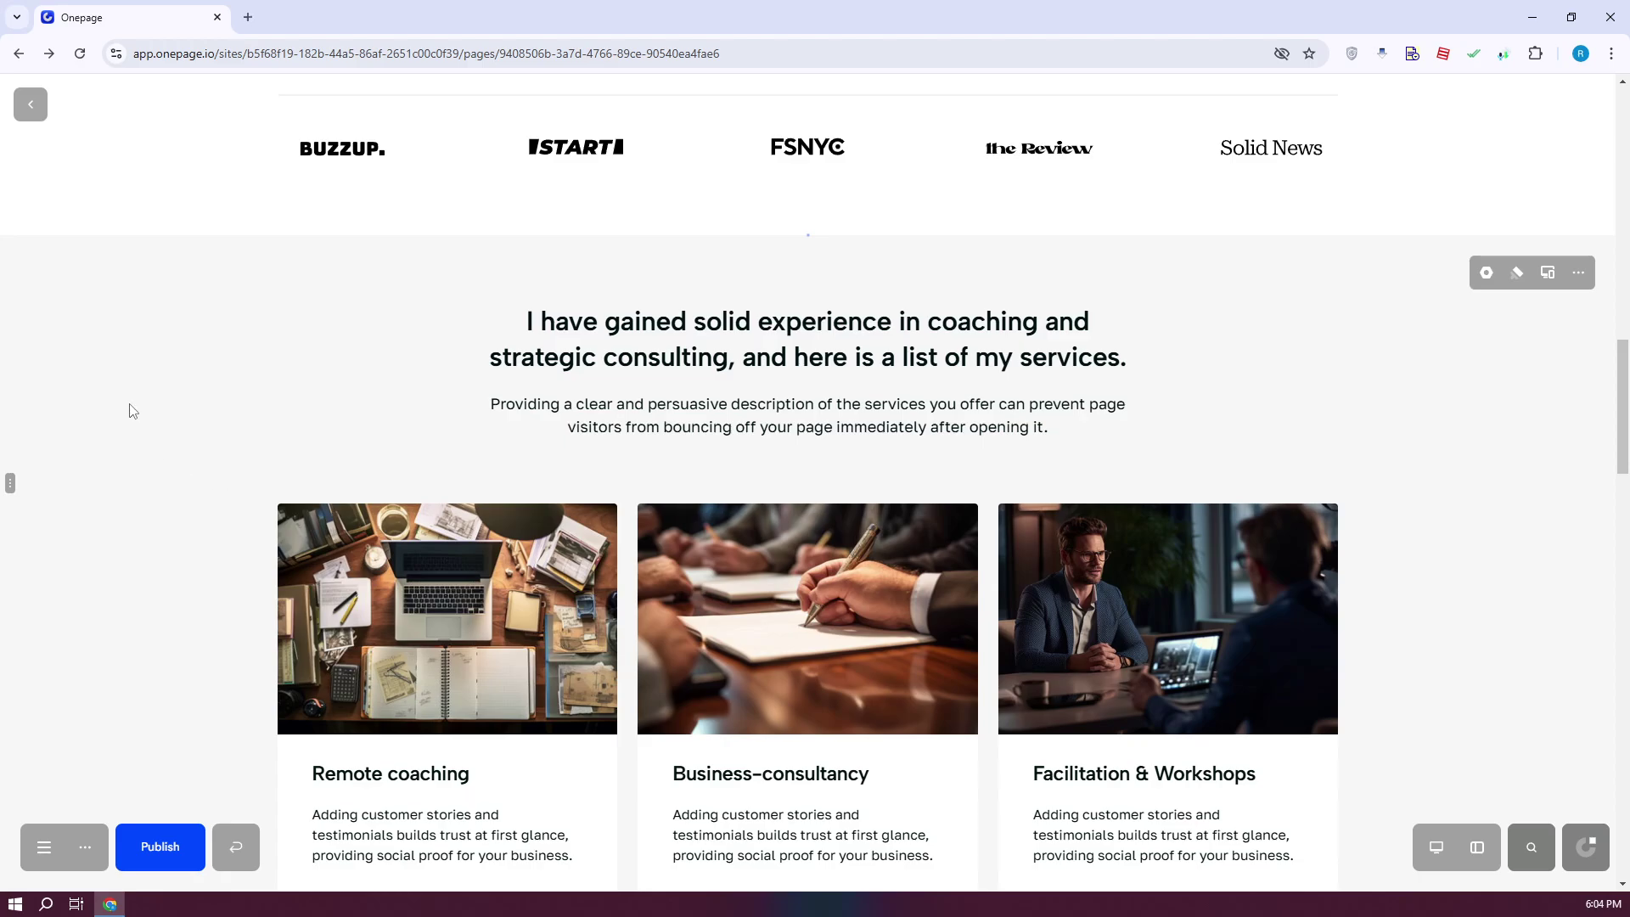
mouse_move(14, 360)
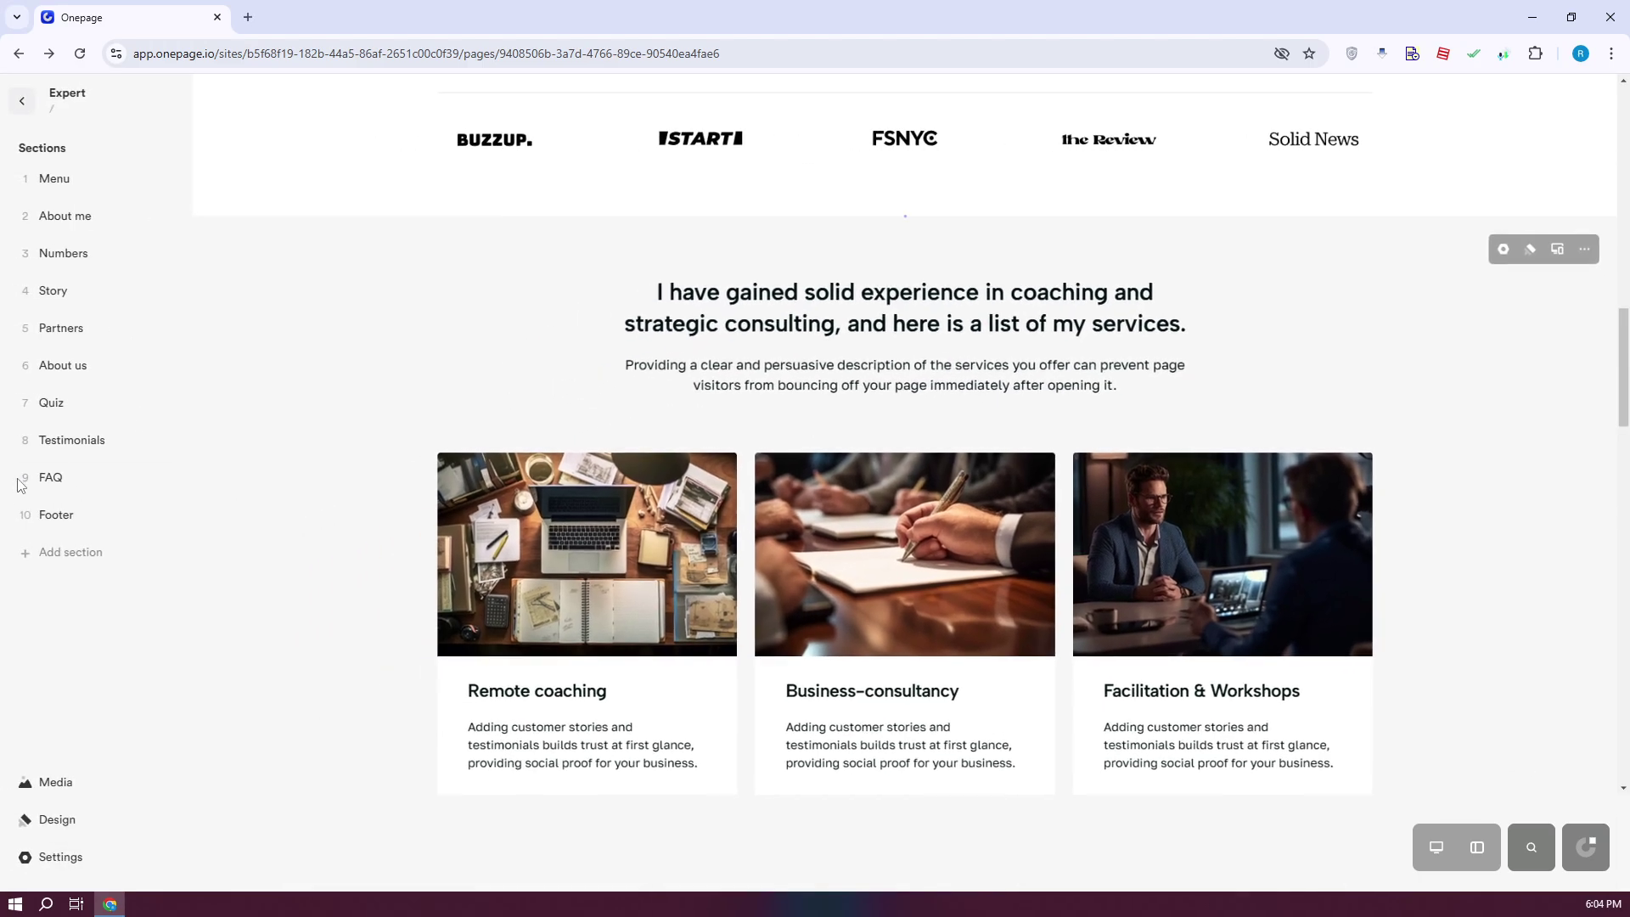
click(62, 553)
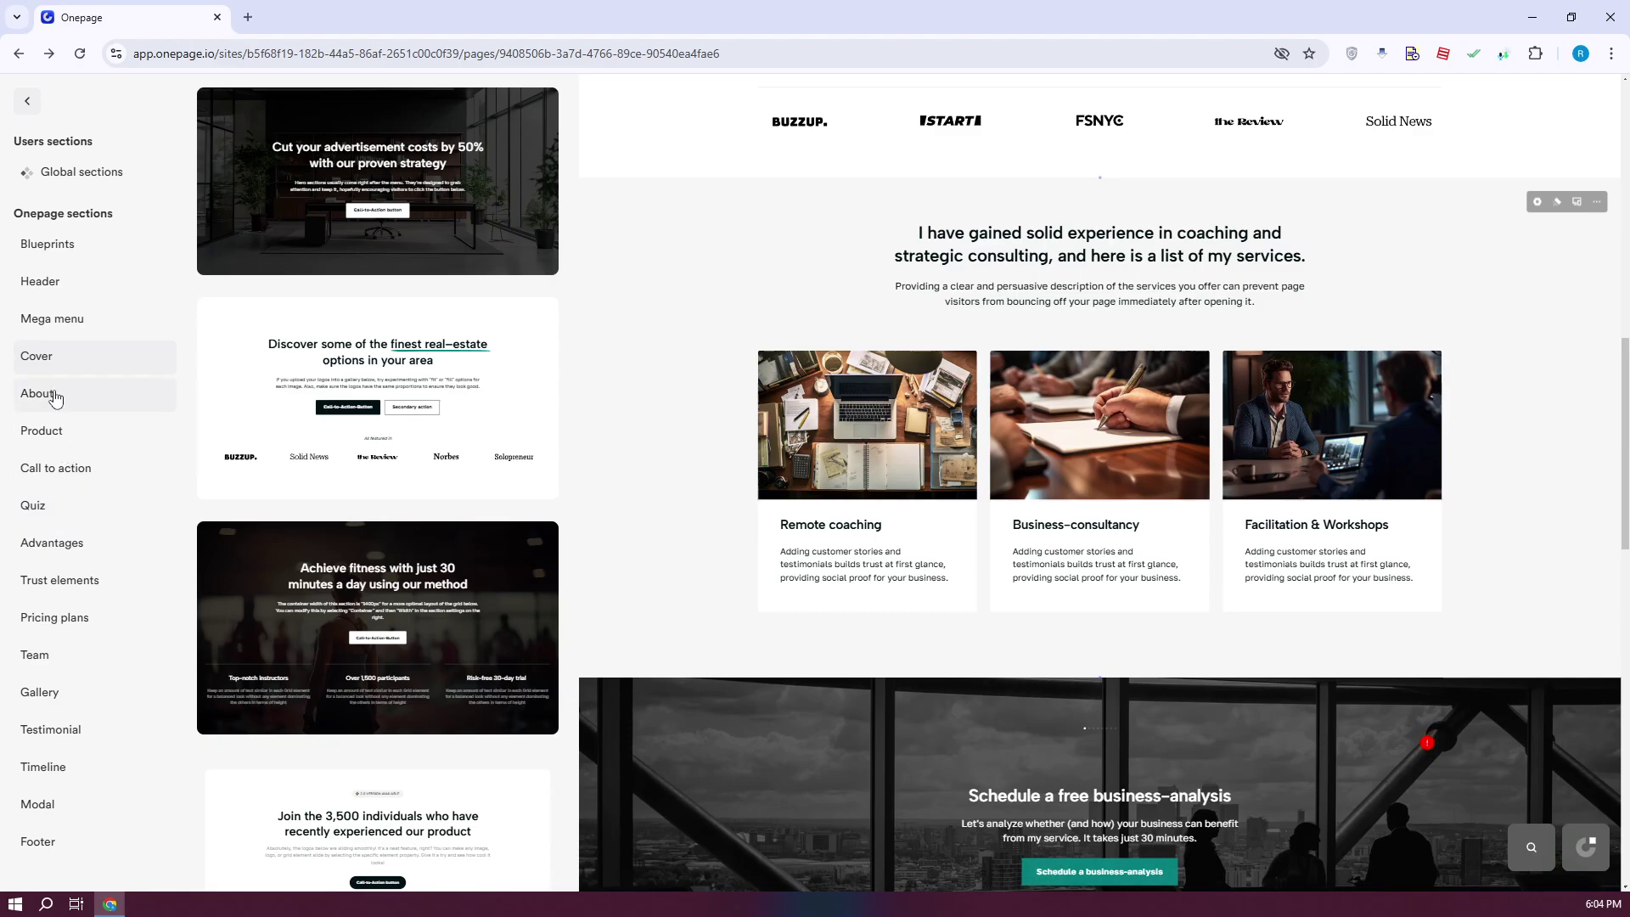
click(60, 703)
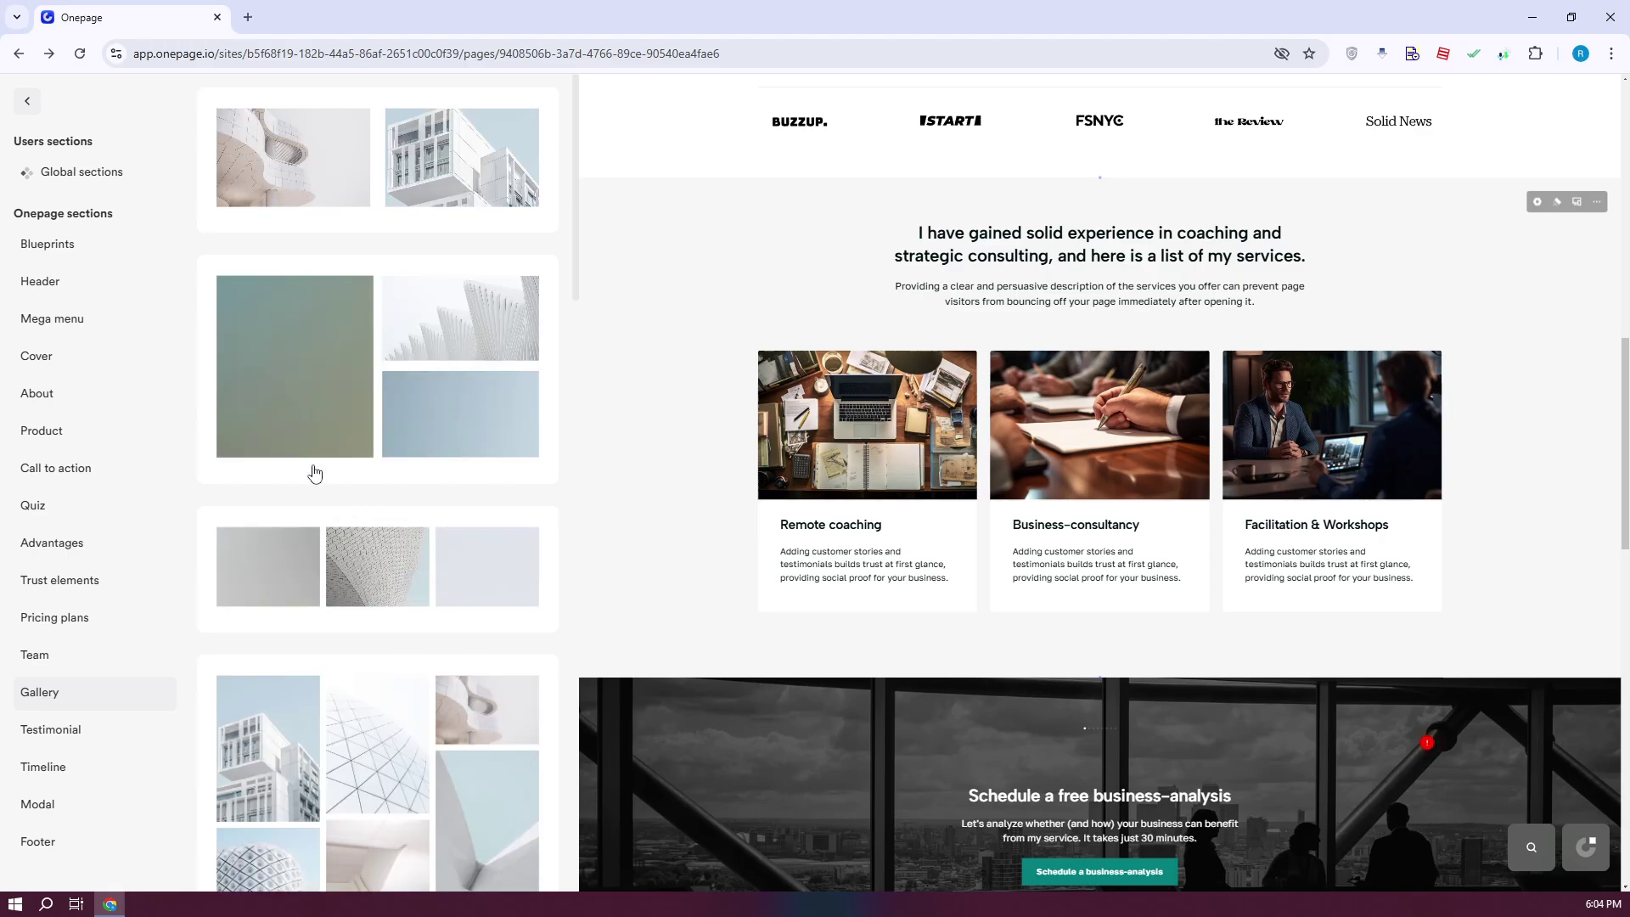
scroll(310, 442, down, 2)
scroll(339, 532, up, 1)
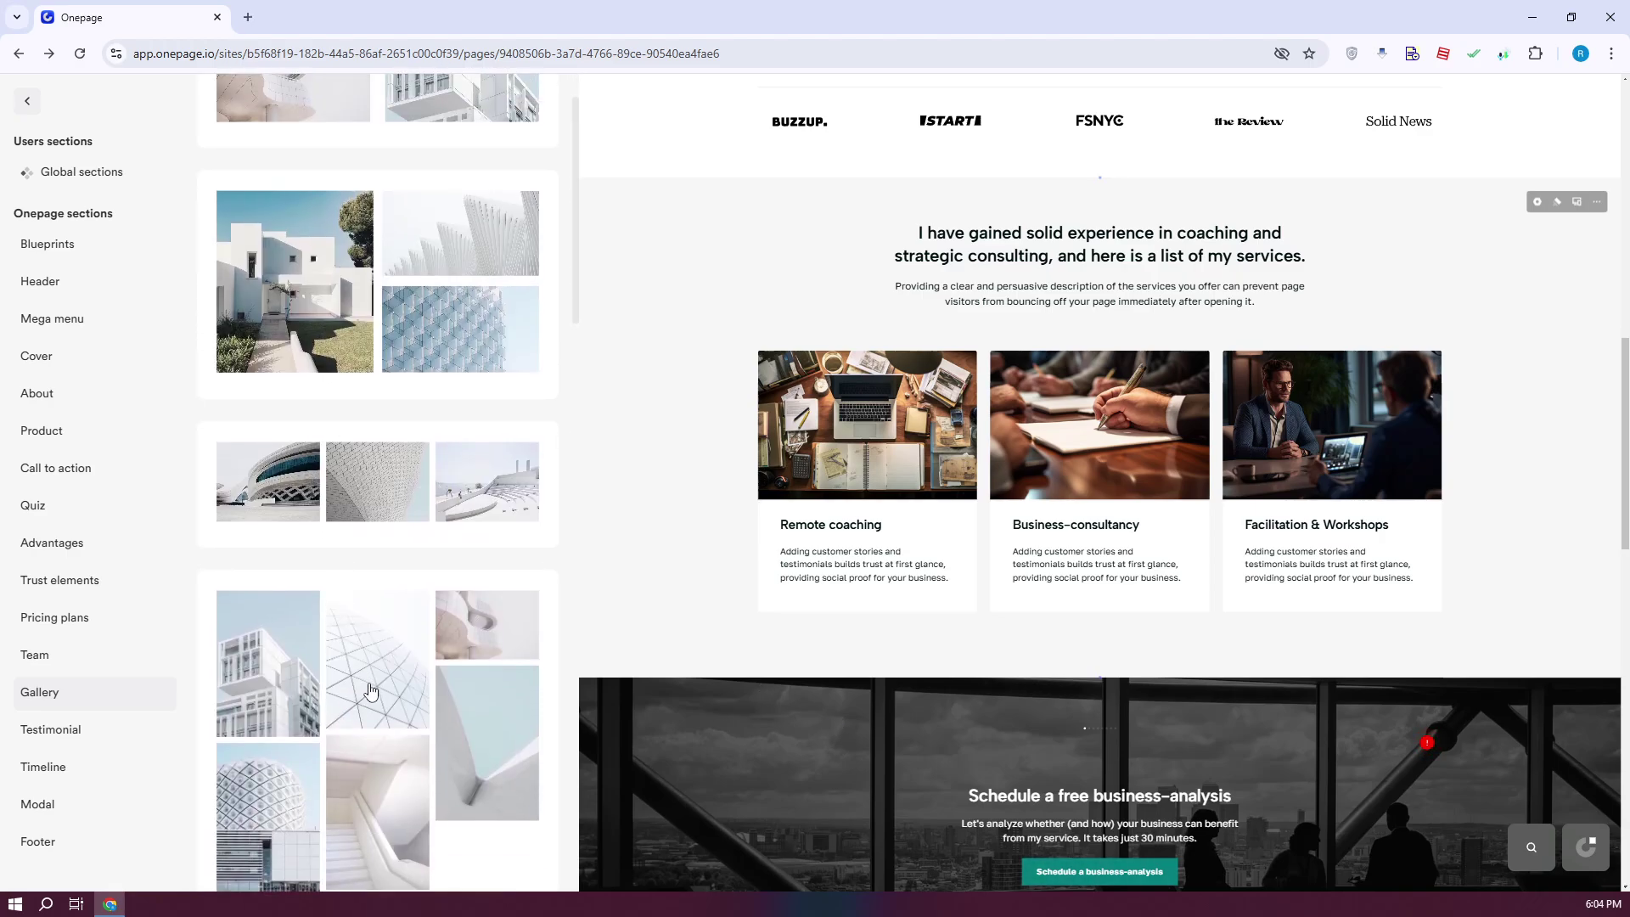
click(371, 692)
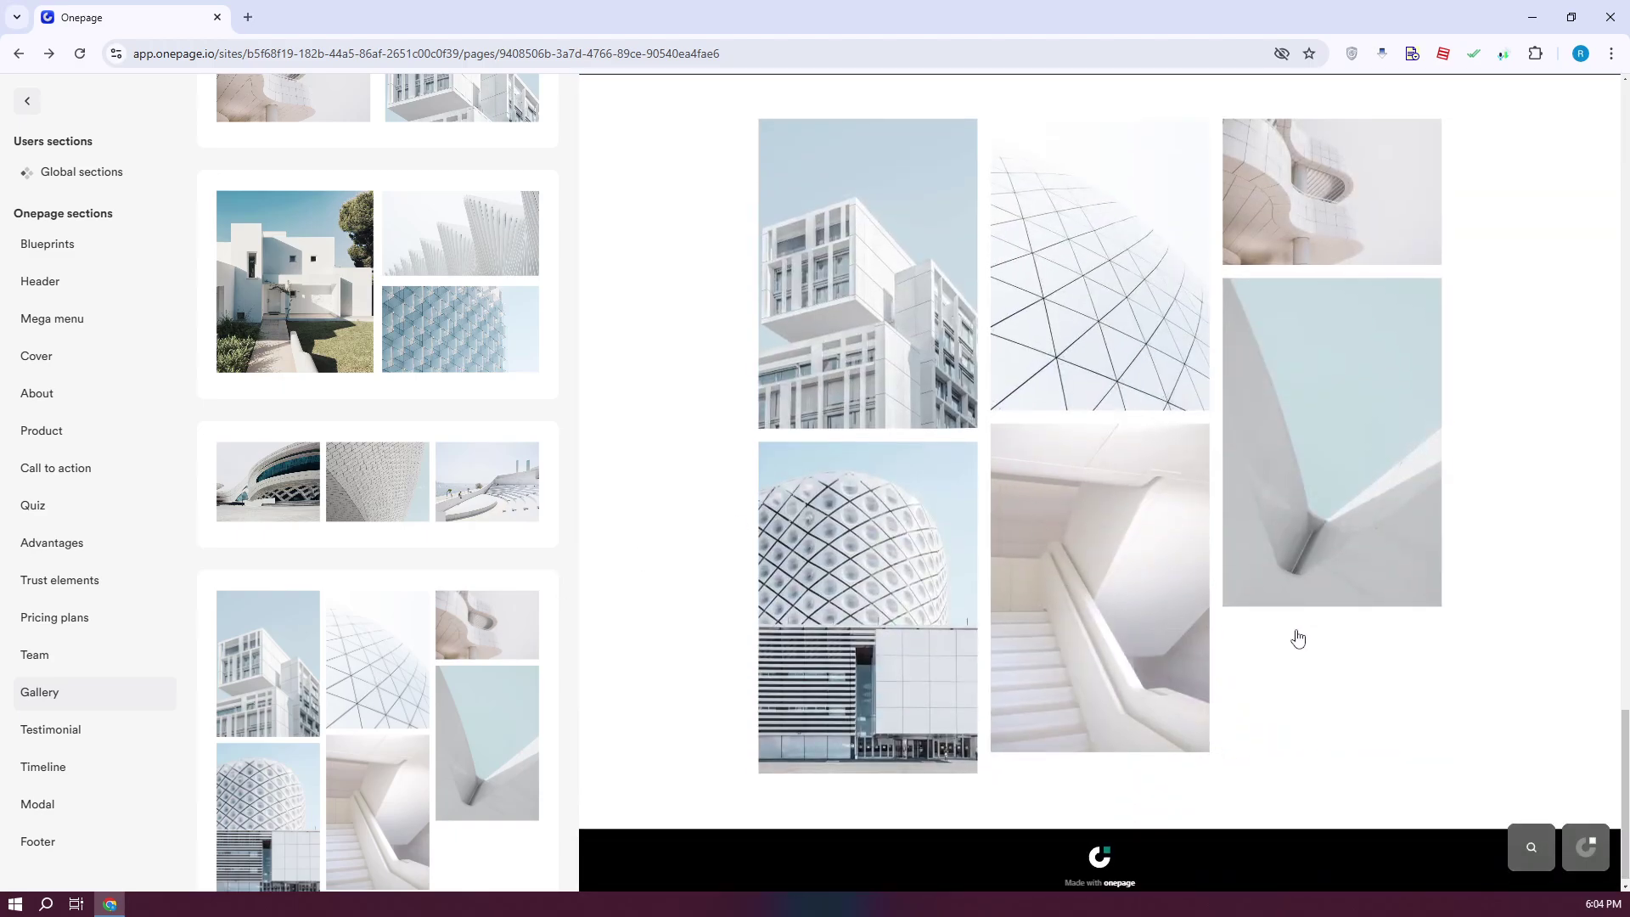
click(1337, 727)
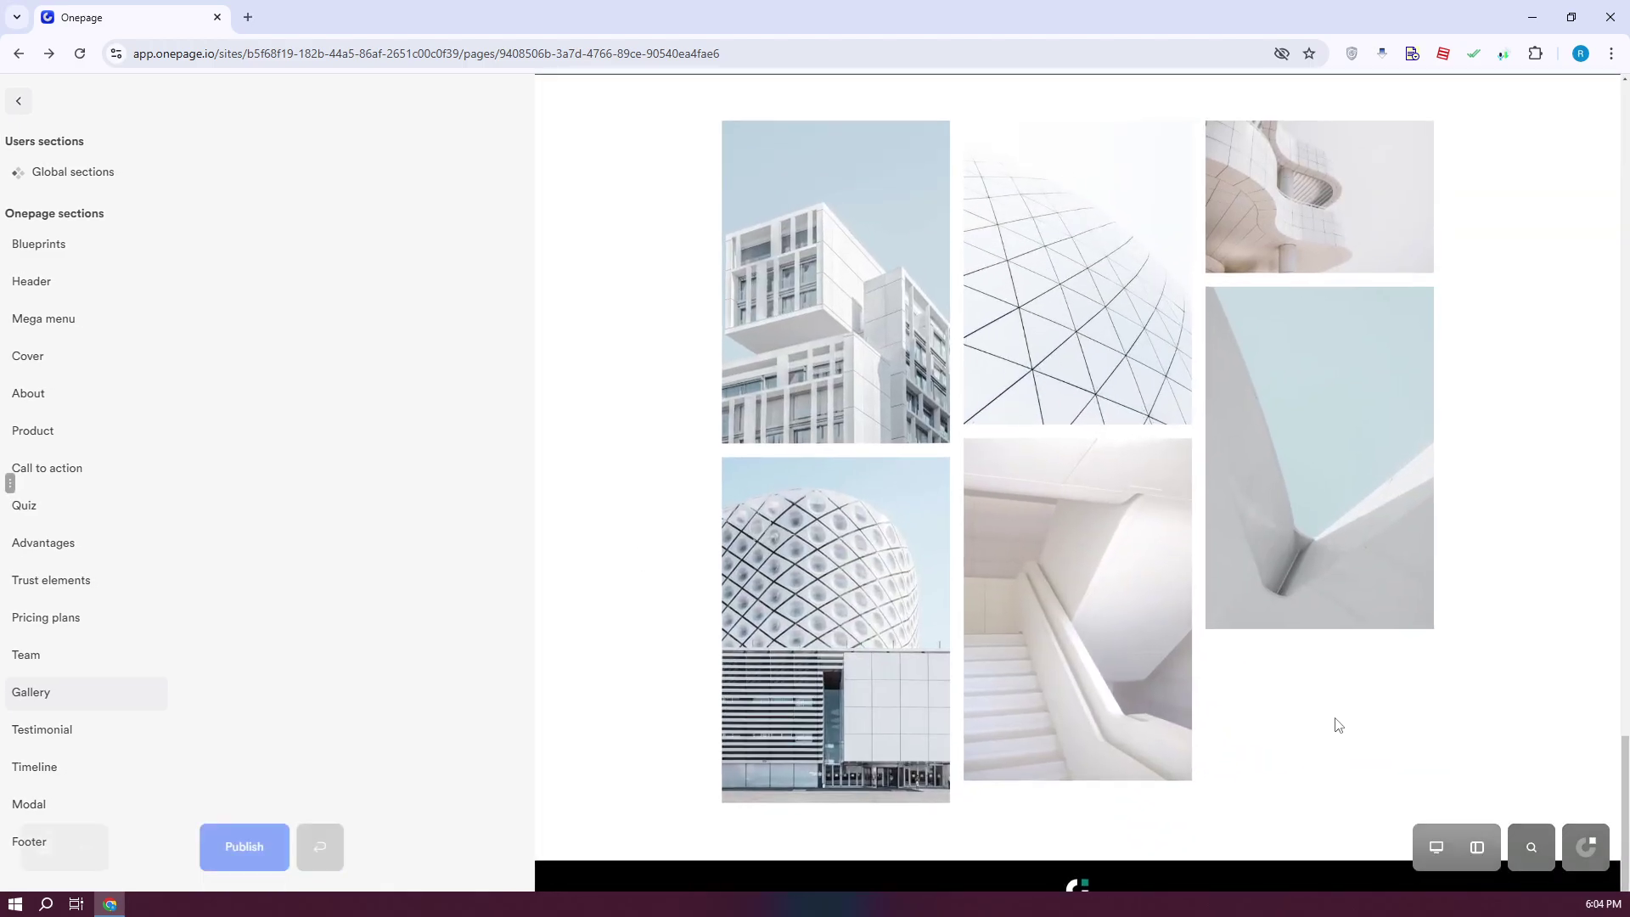
Upload the wizard cat image _c0e577c6-8644-42a8-b6d7-d1fabc0df9ca.jfif from the Downloads folder to the gallery.
scroll(433, 506, up, 1)
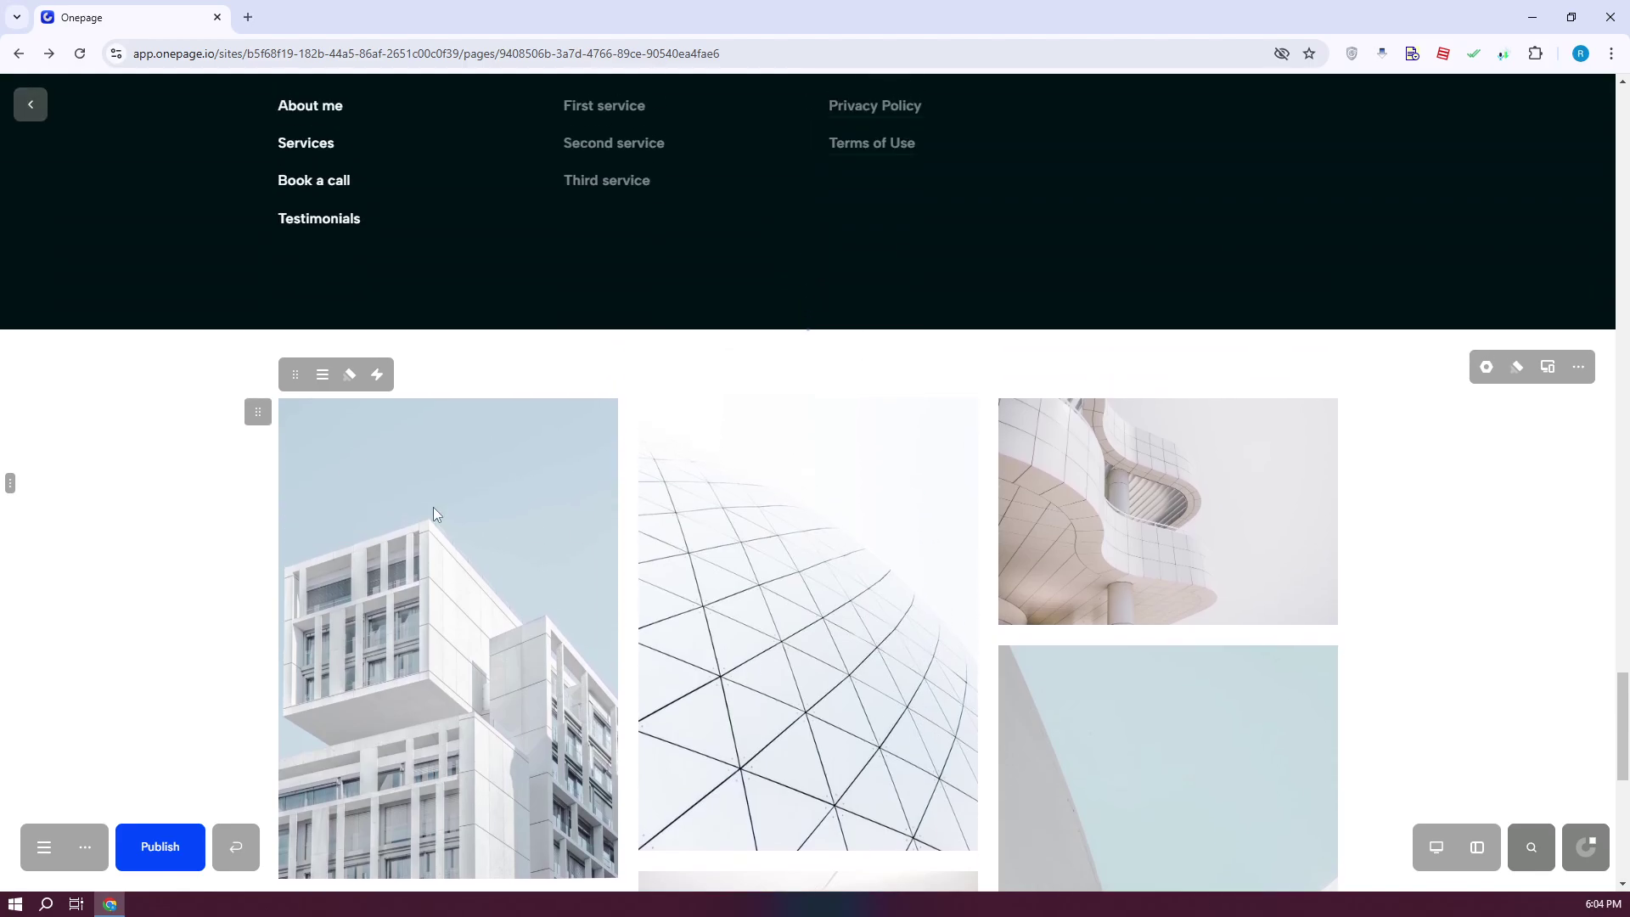
click(404, 512)
scroll(404, 512, down, 3)
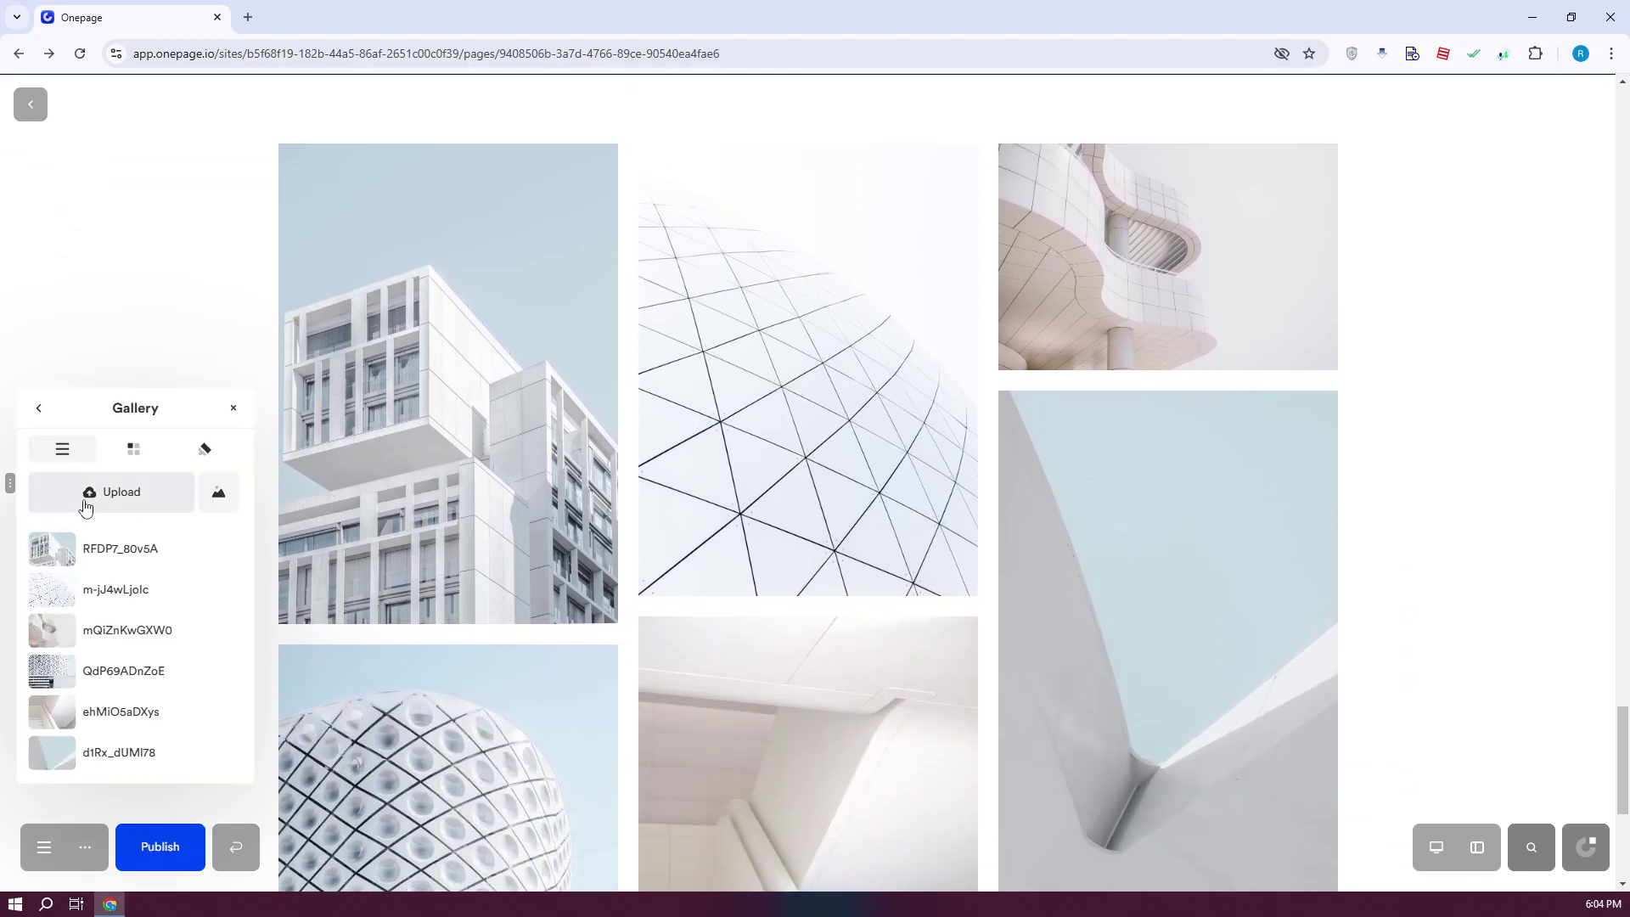
click(86, 500)
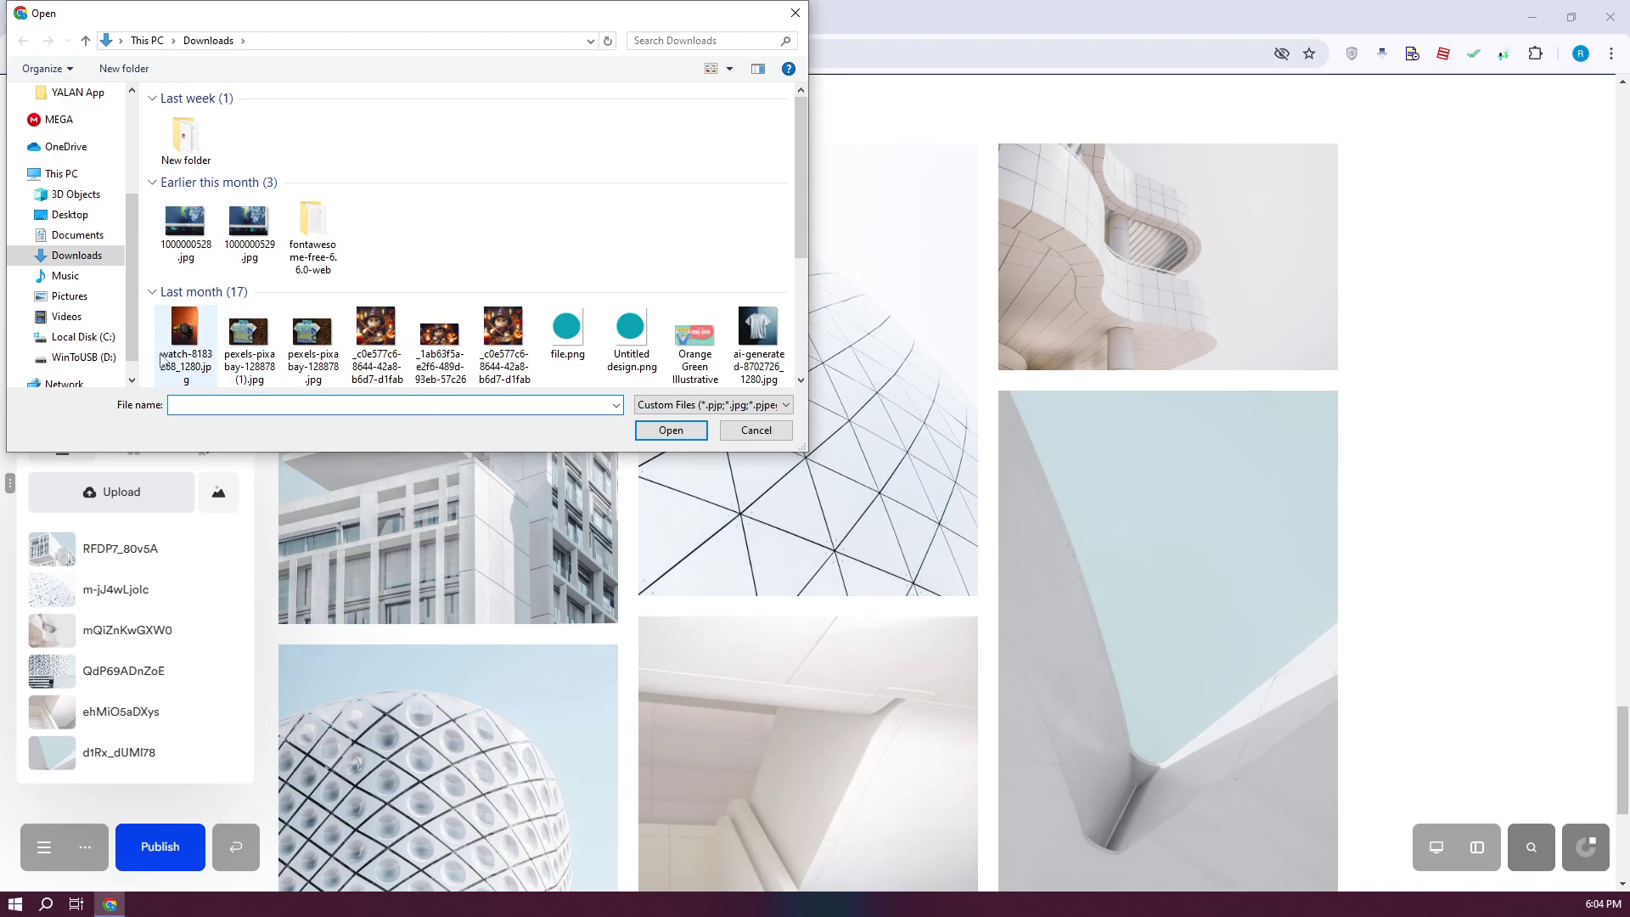
click(375, 327)
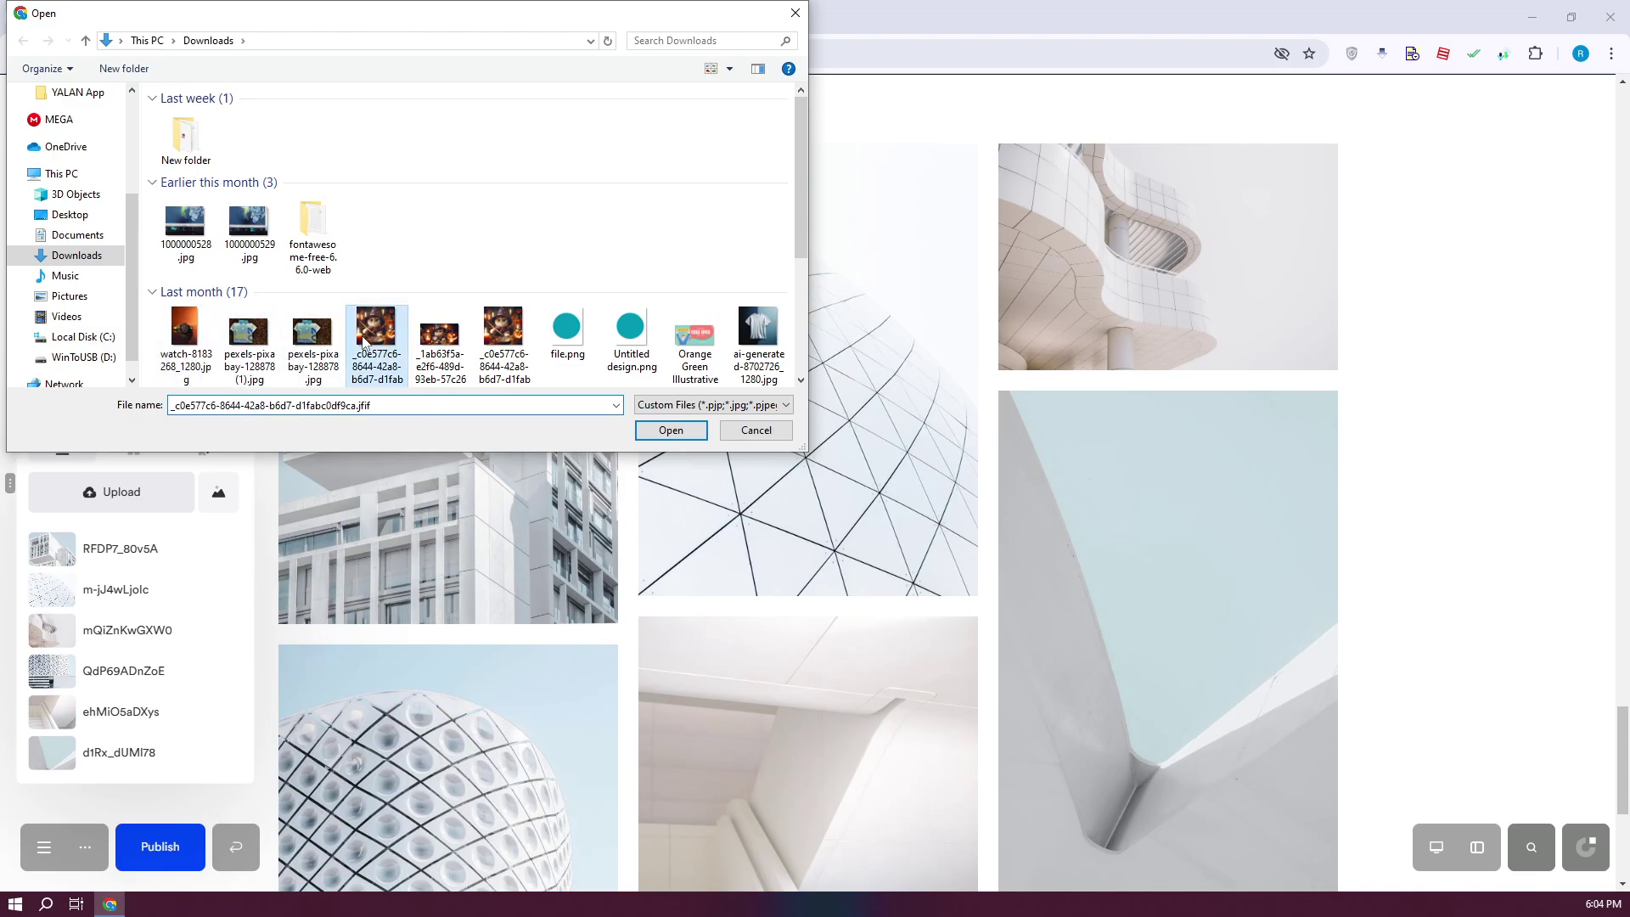
click(670, 430)
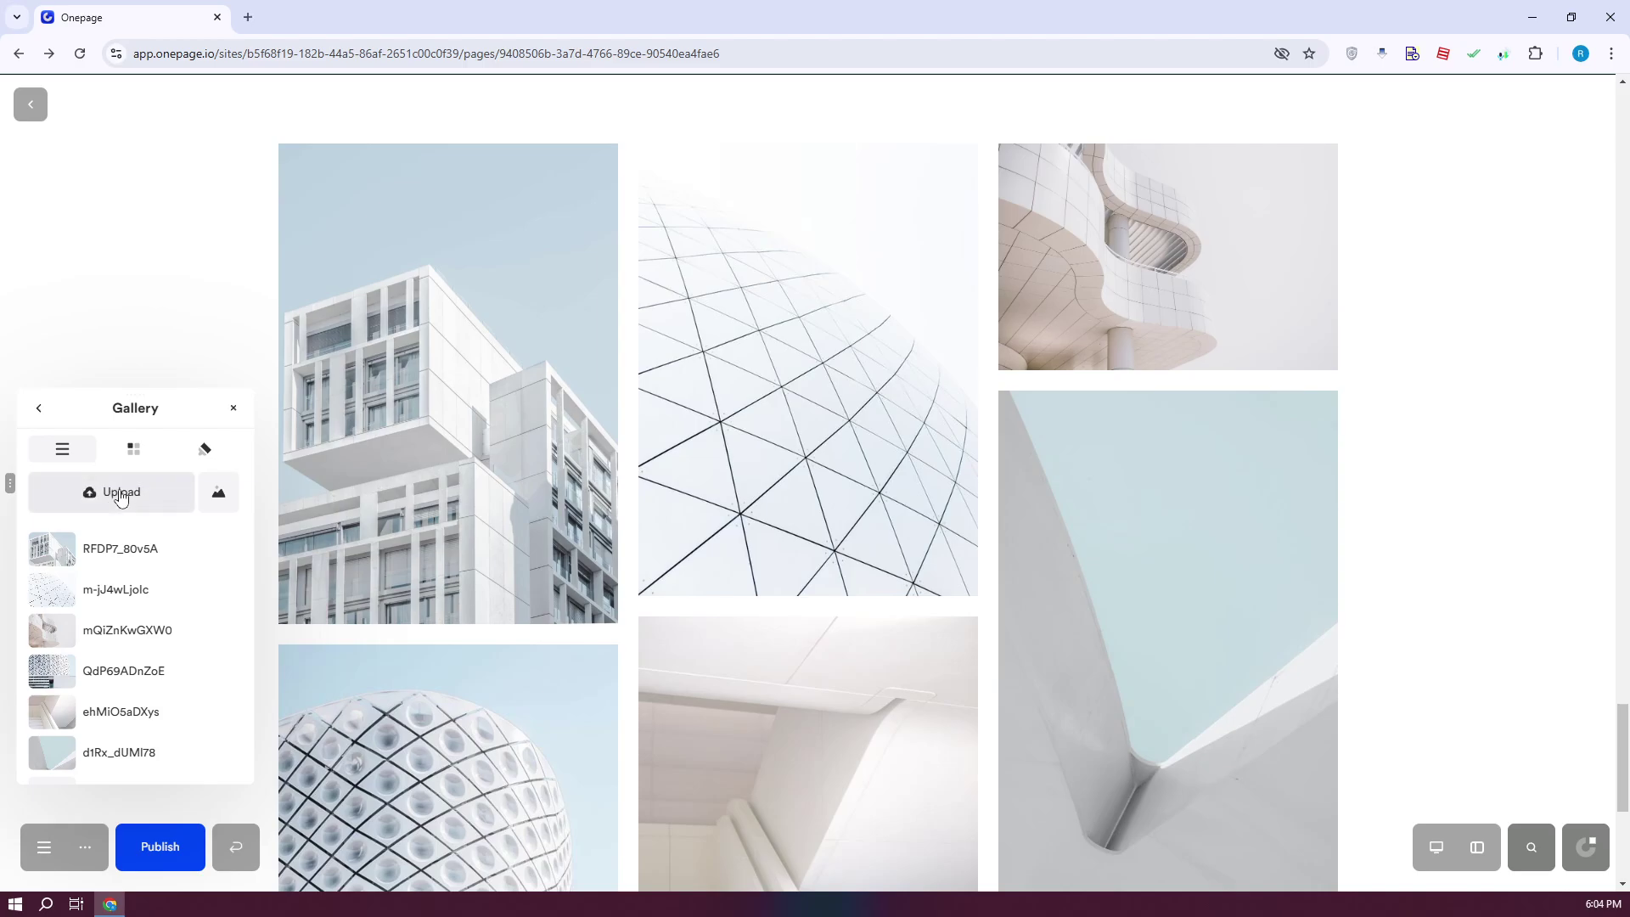
scroll(332, 509, down, 10)
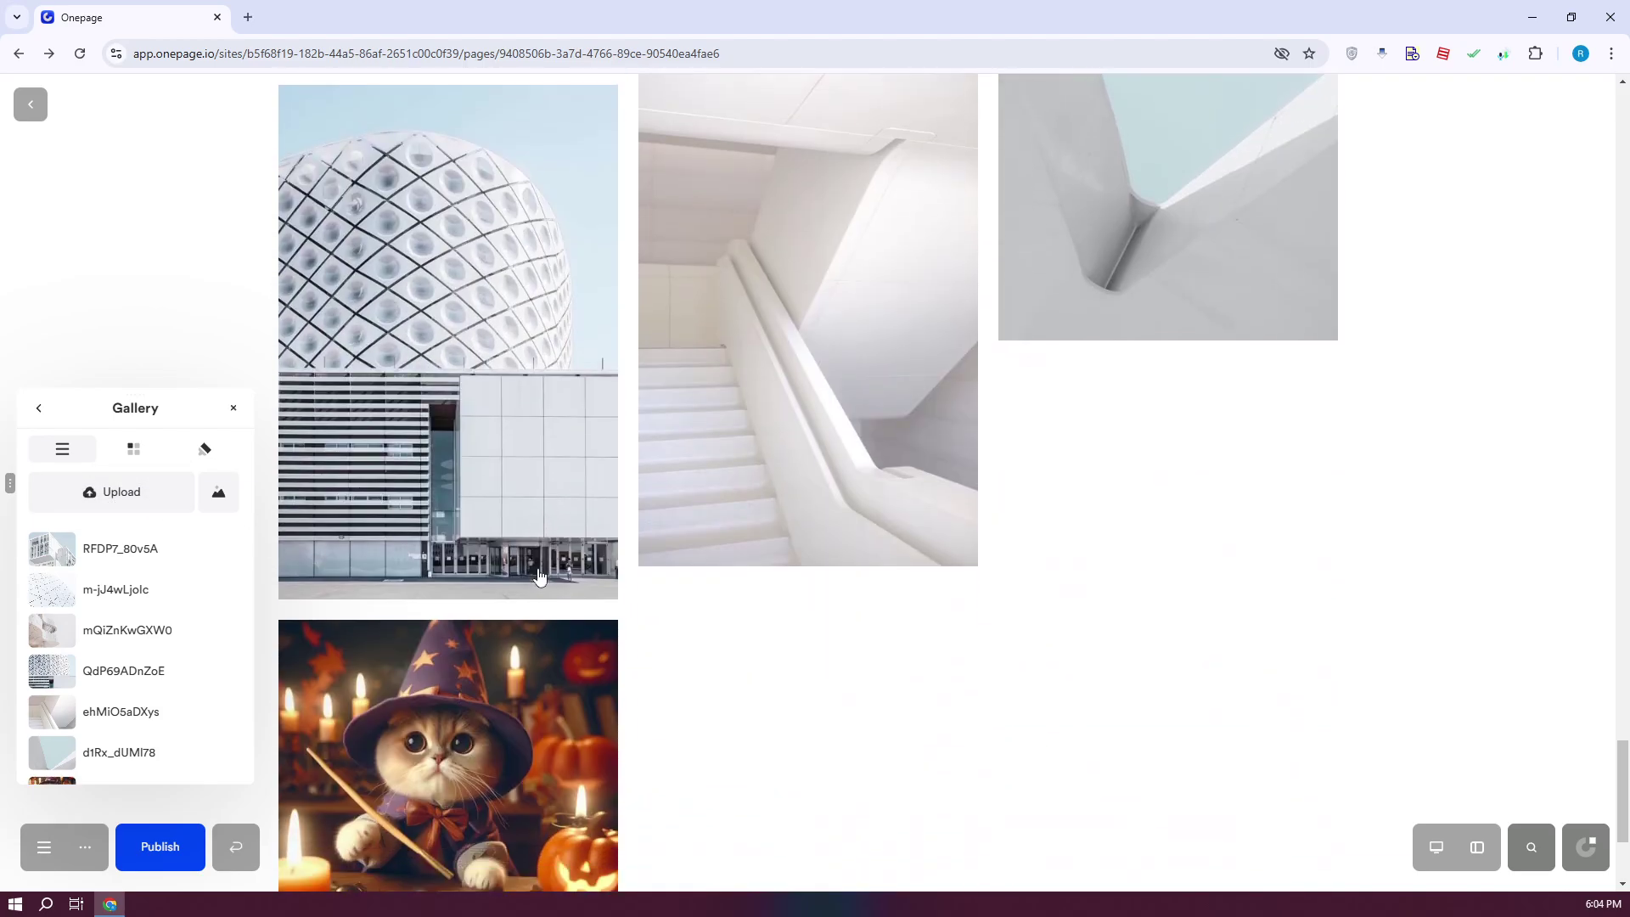
scroll(119, 673, down, 1)
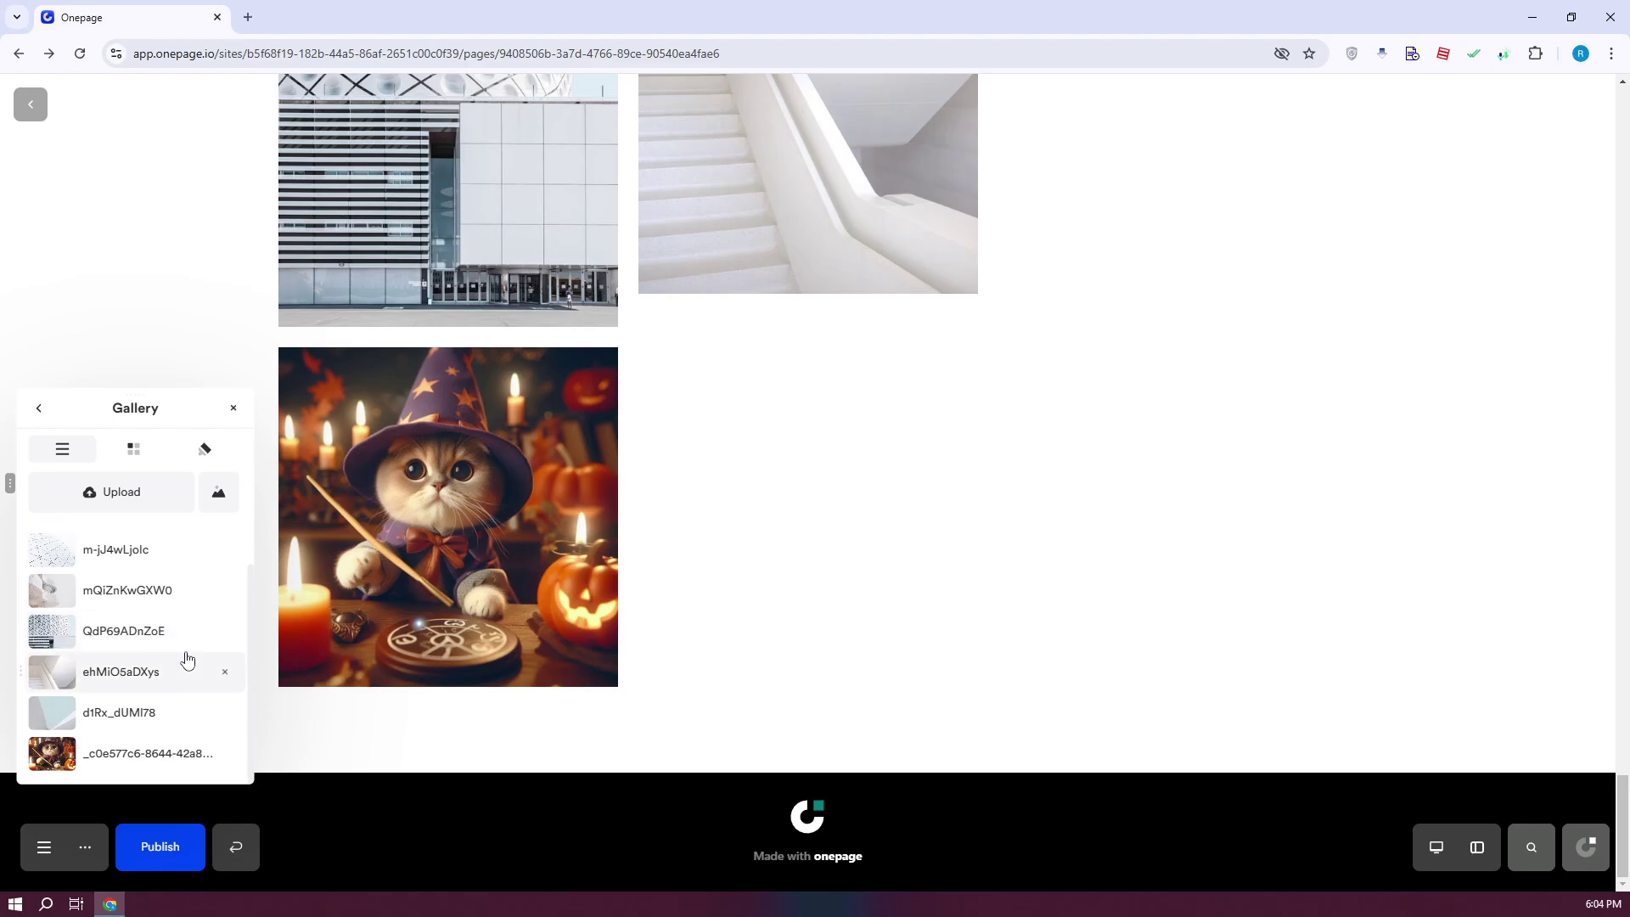
Remove the images d1Rx_dUMI78, ehMiO5aDXys, QdP69ADnZoE and mQiZnKwGXW0 from the gallery.
click(224, 713)
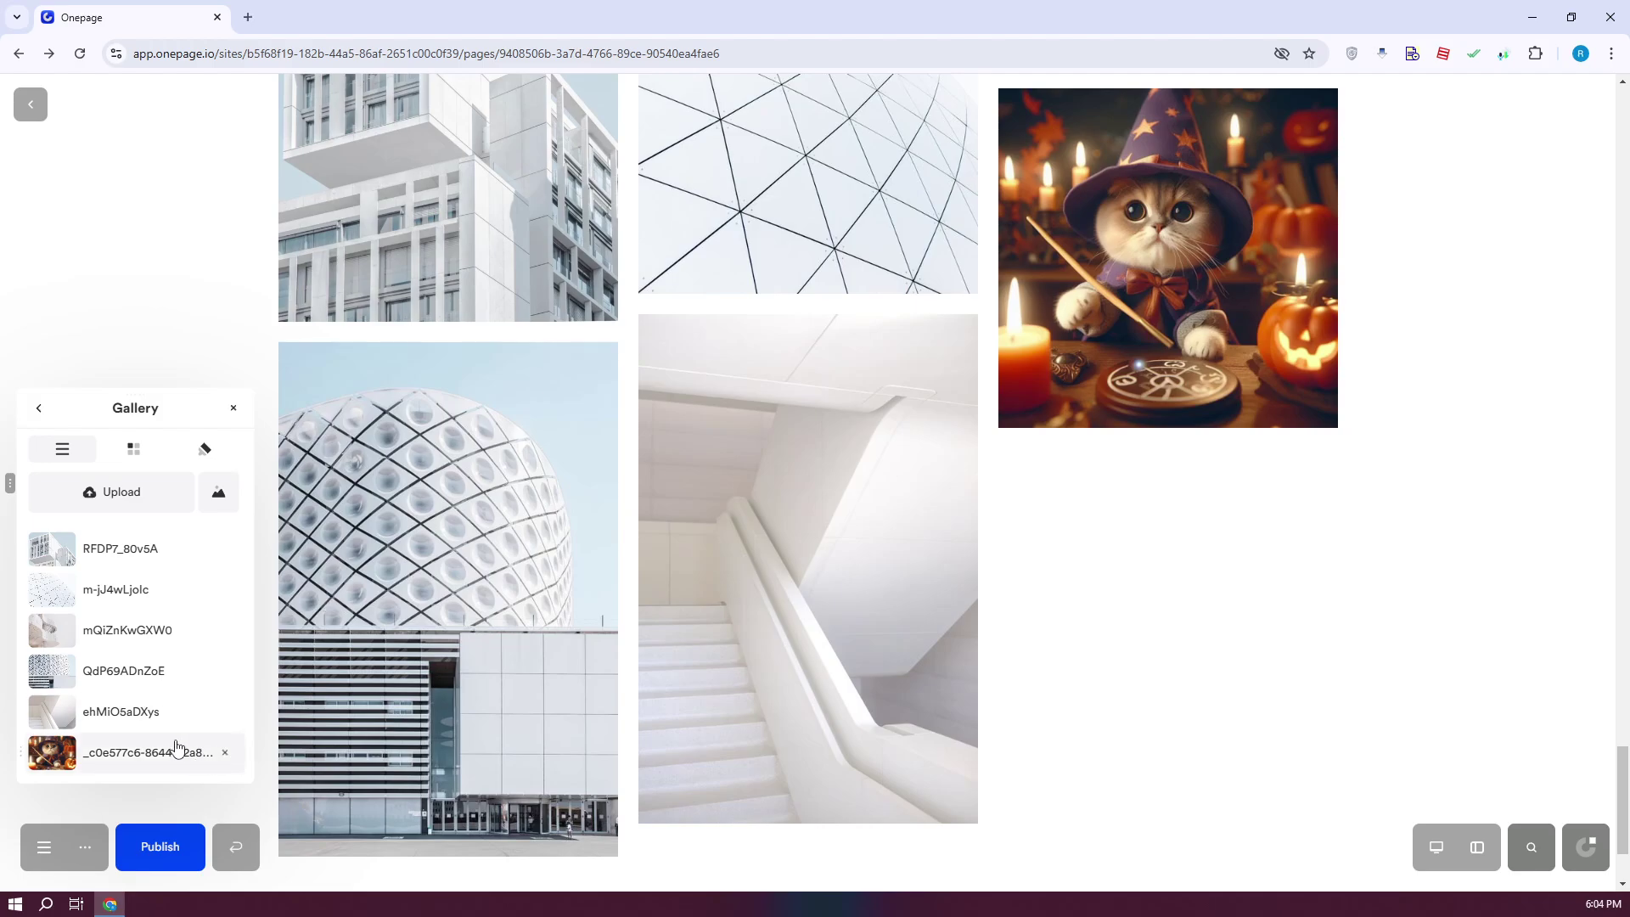
click(224, 714)
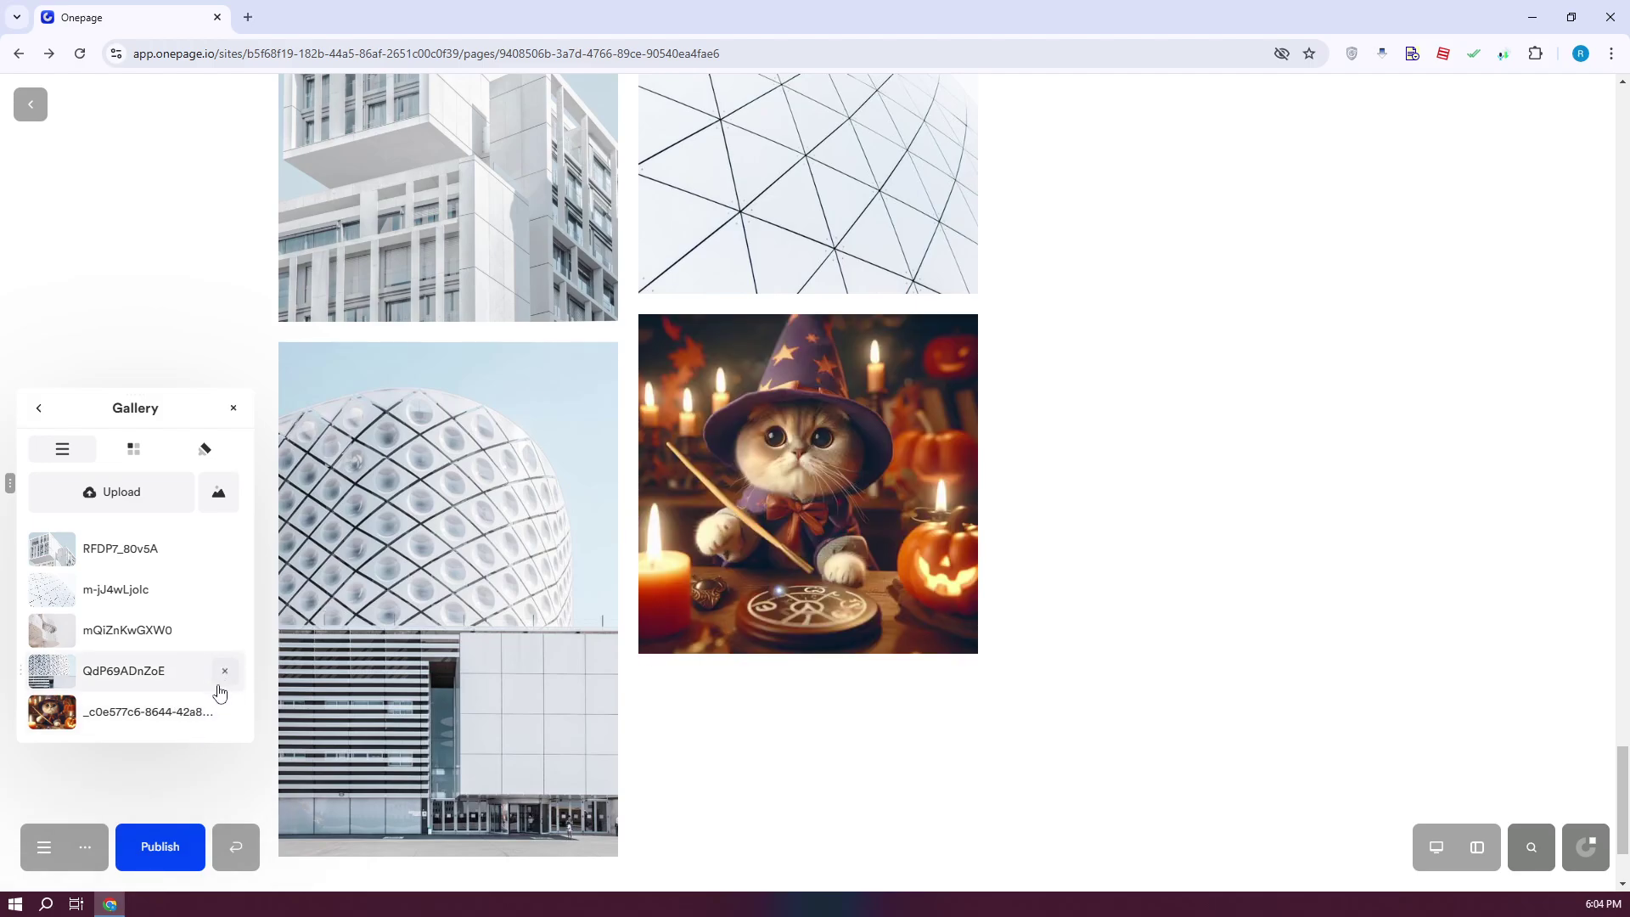
click(225, 672)
click(225, 634)
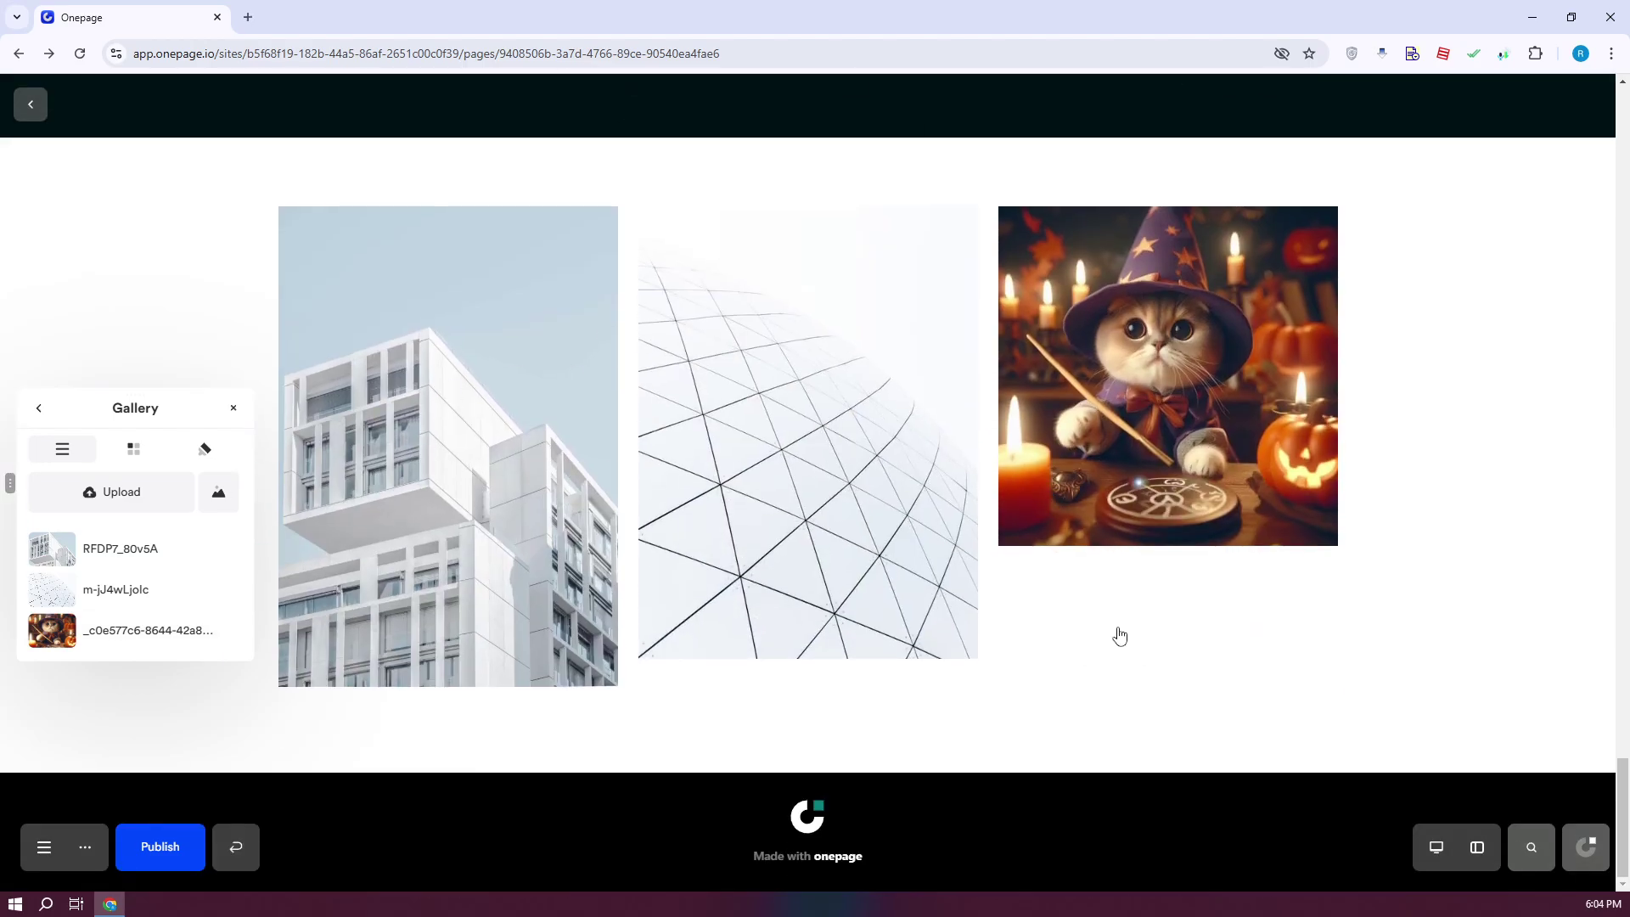
click(1147, 685)
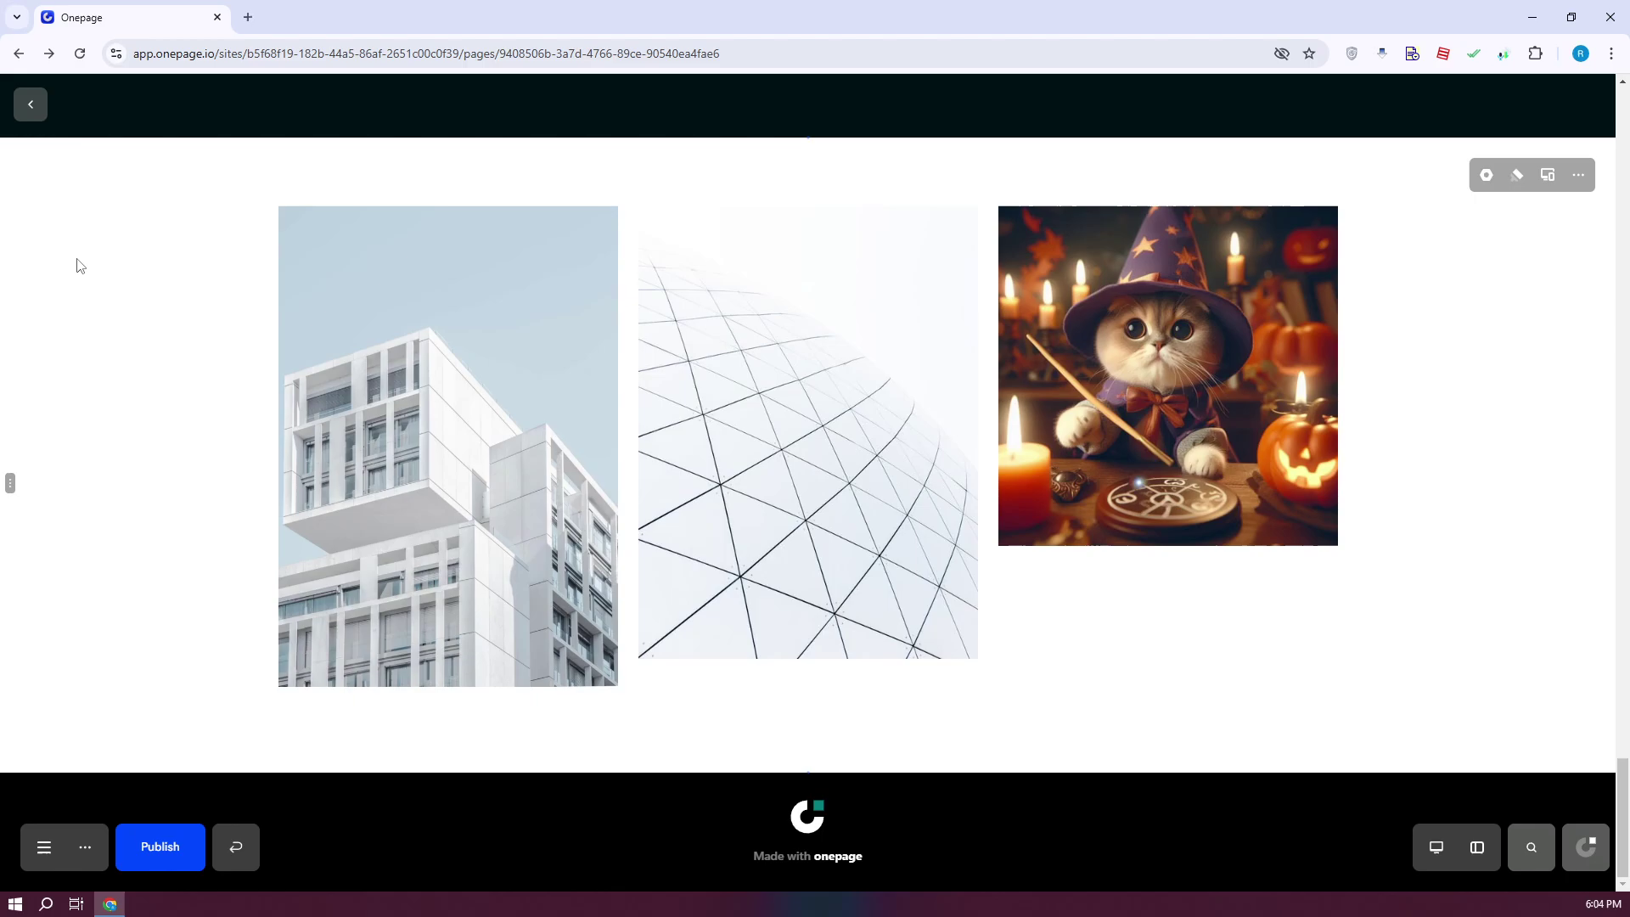
Move the gallery section above the Footer in the page's section order.
click(11, 483)
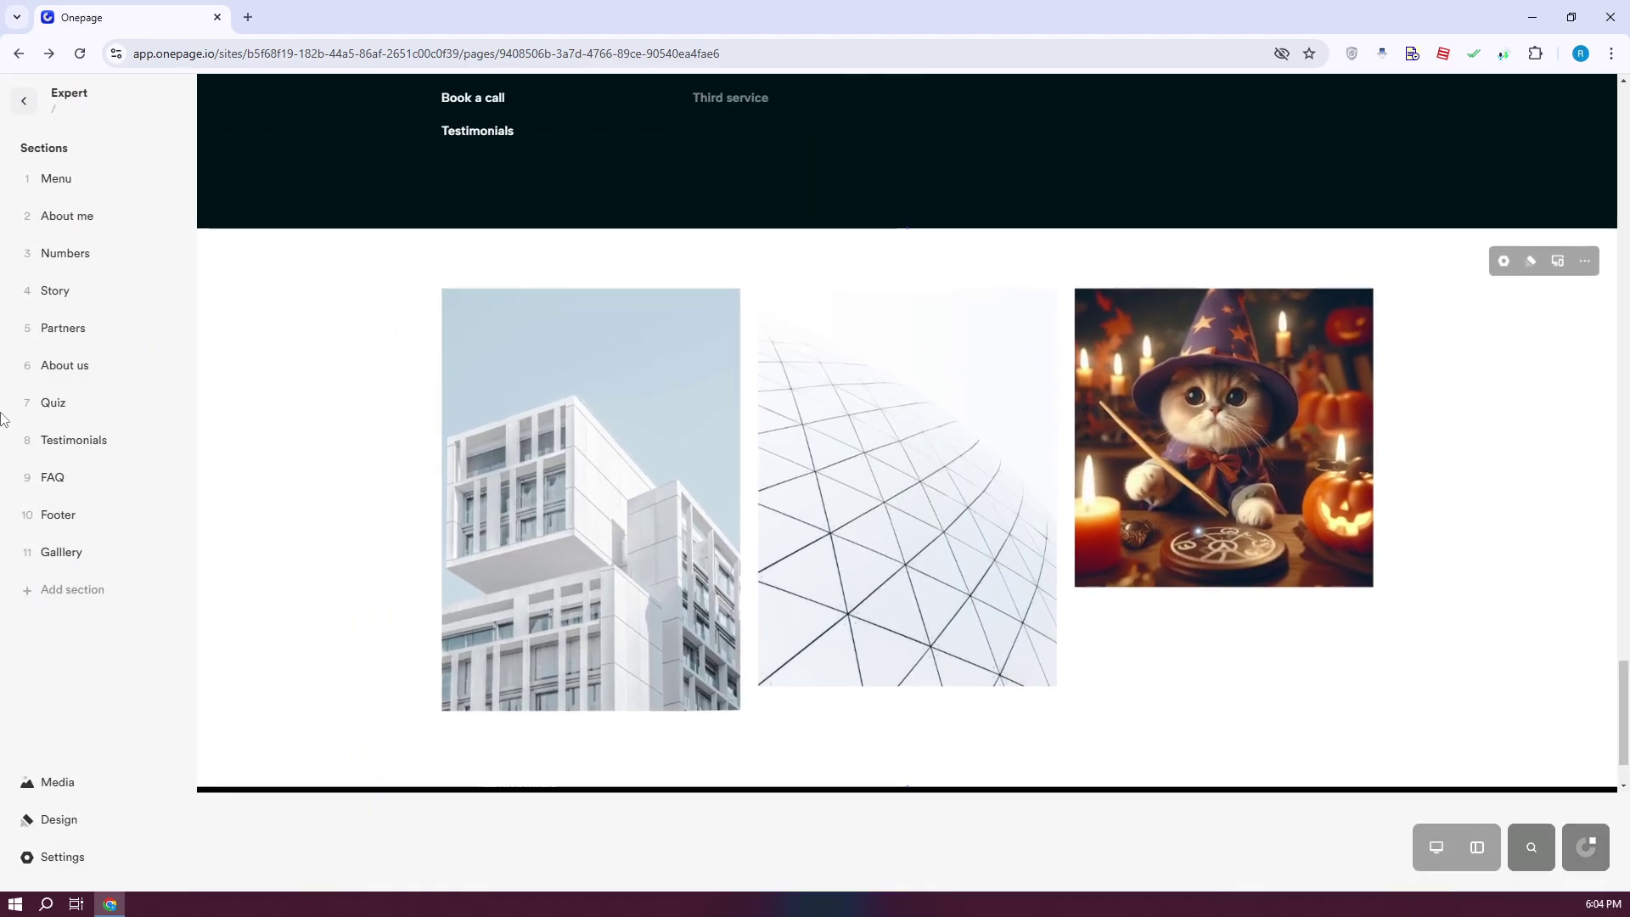
drag(44, 527, 40, 571)
scroll(1064, 578, up, 10)
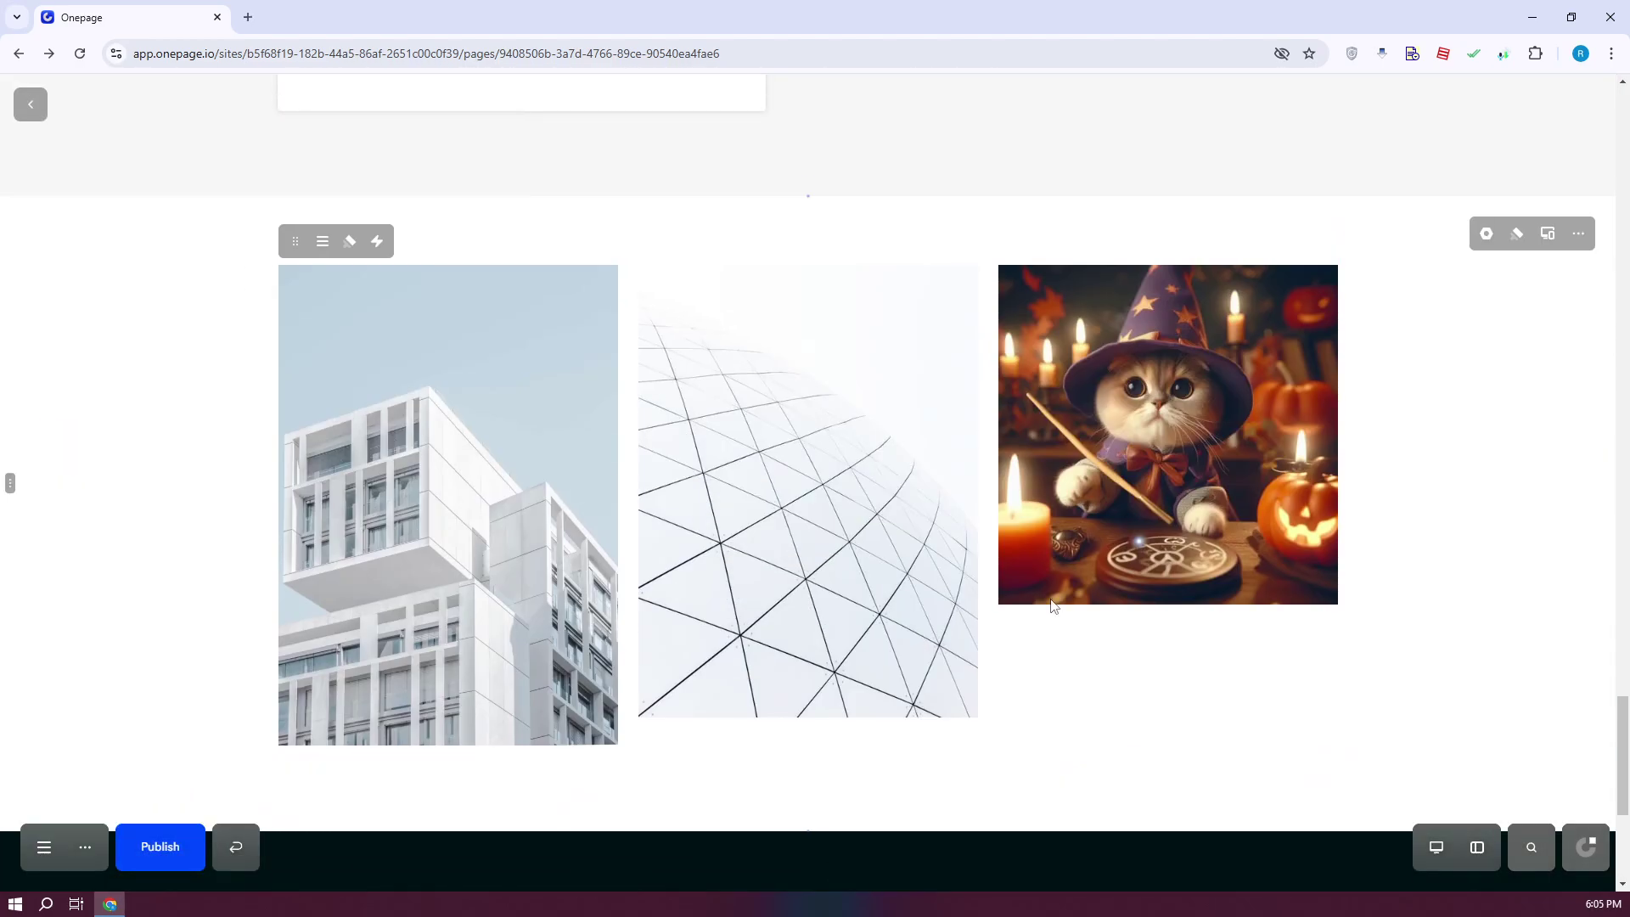
scroll(1064, 578, down, 5)
Leave the page editor for the project's pages, and start creating another page to open the template gallery.
scroll(1058, 589, up, 15)
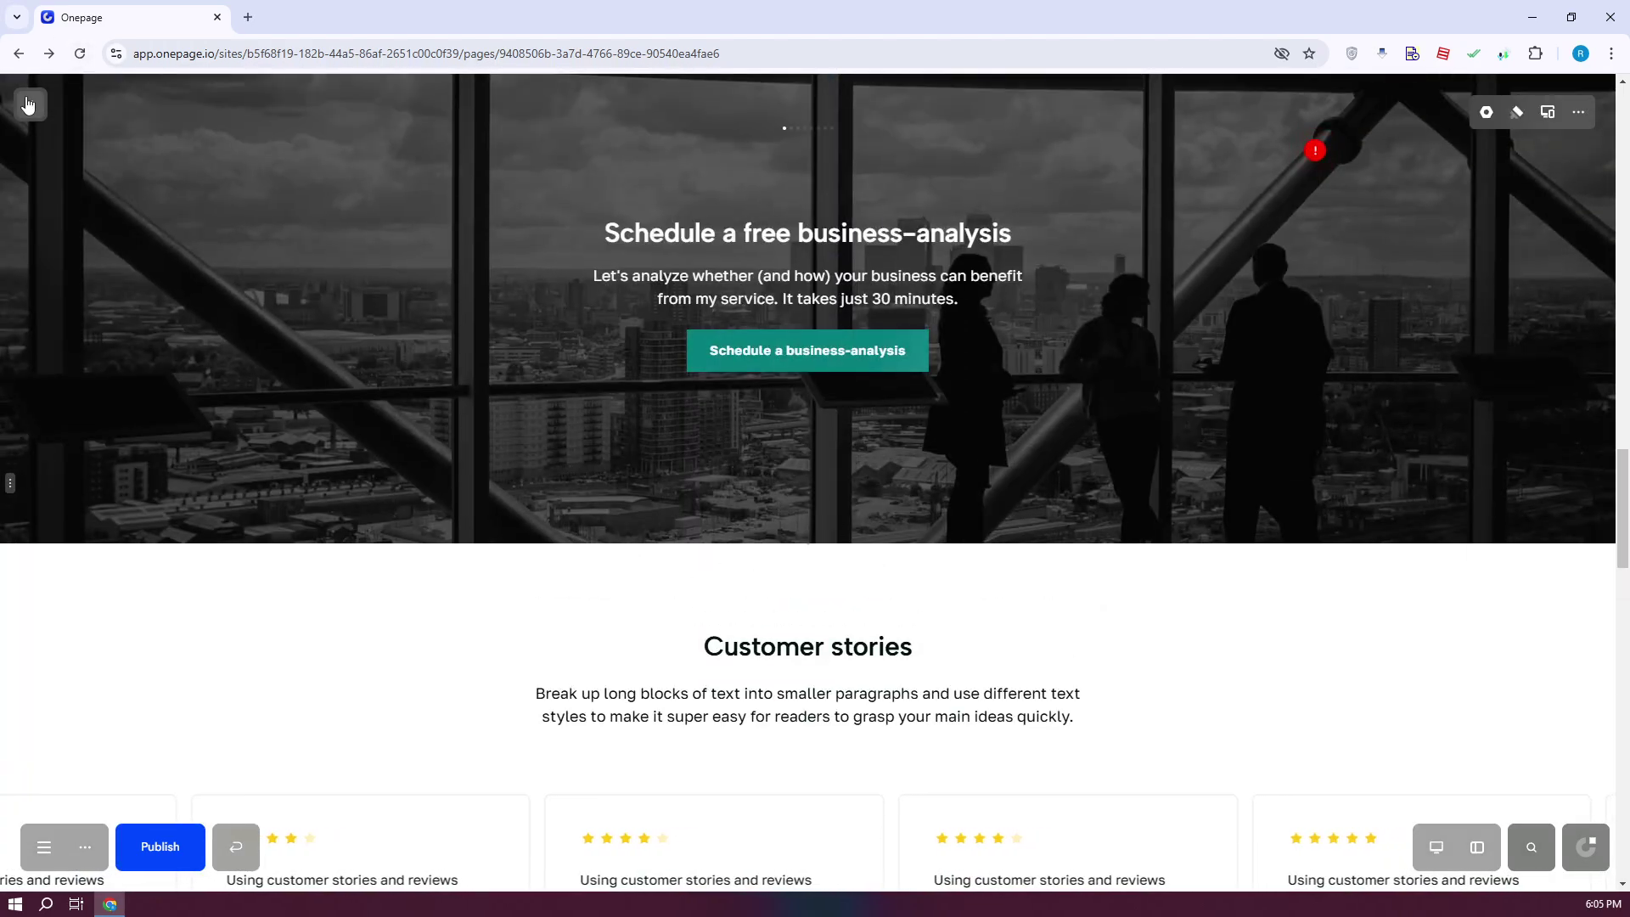
click(31, 104)
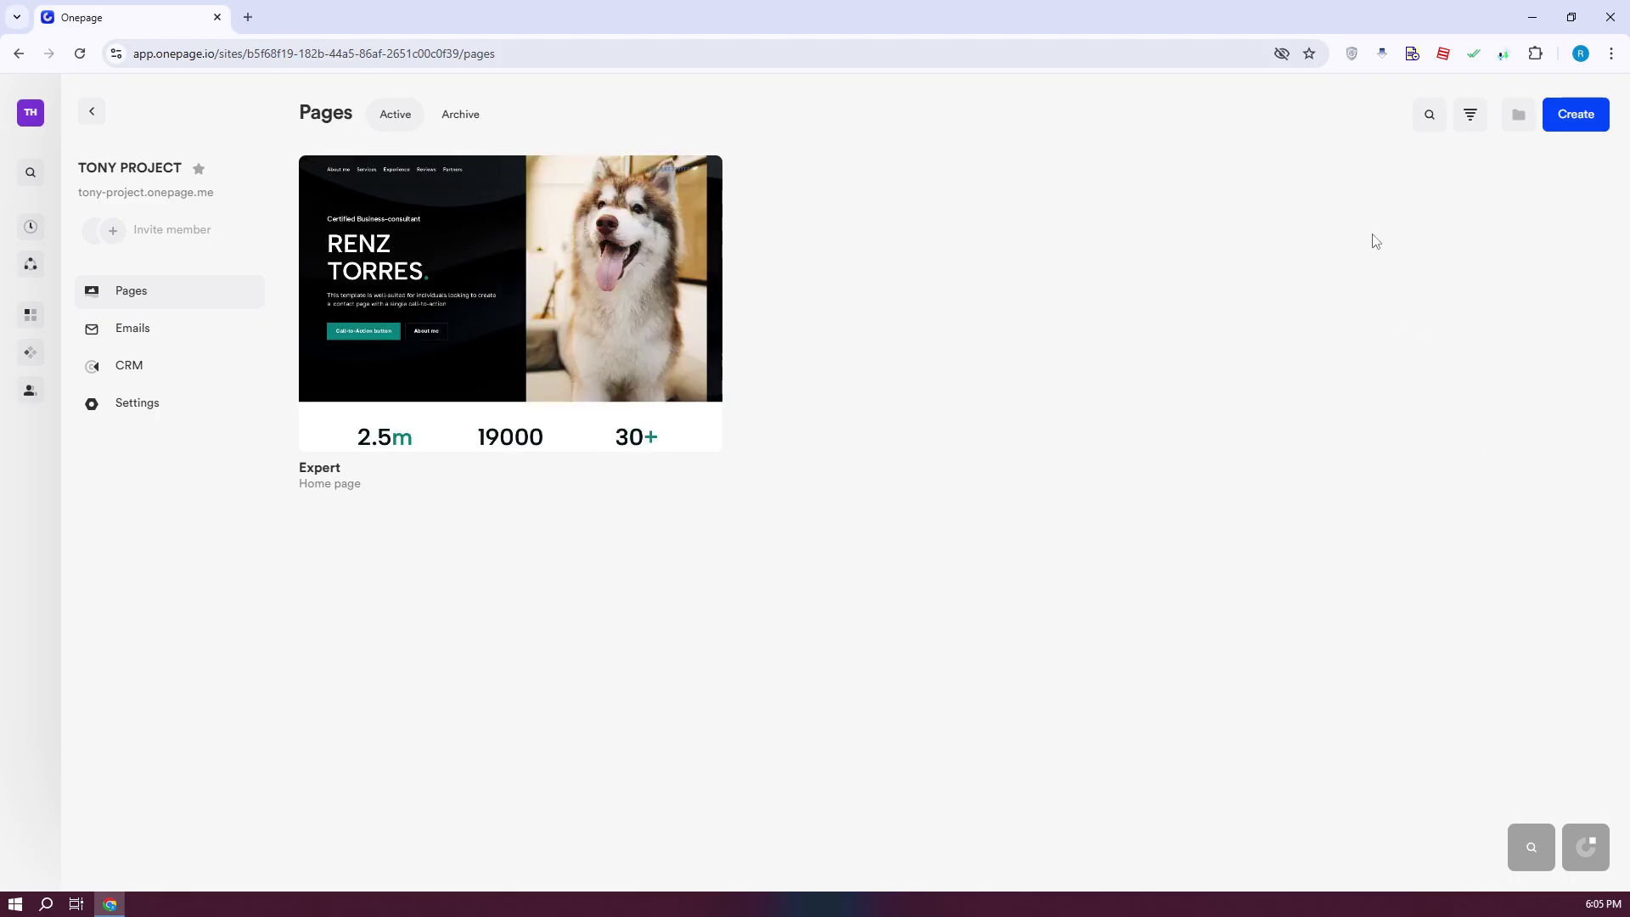
click(1584, 115)
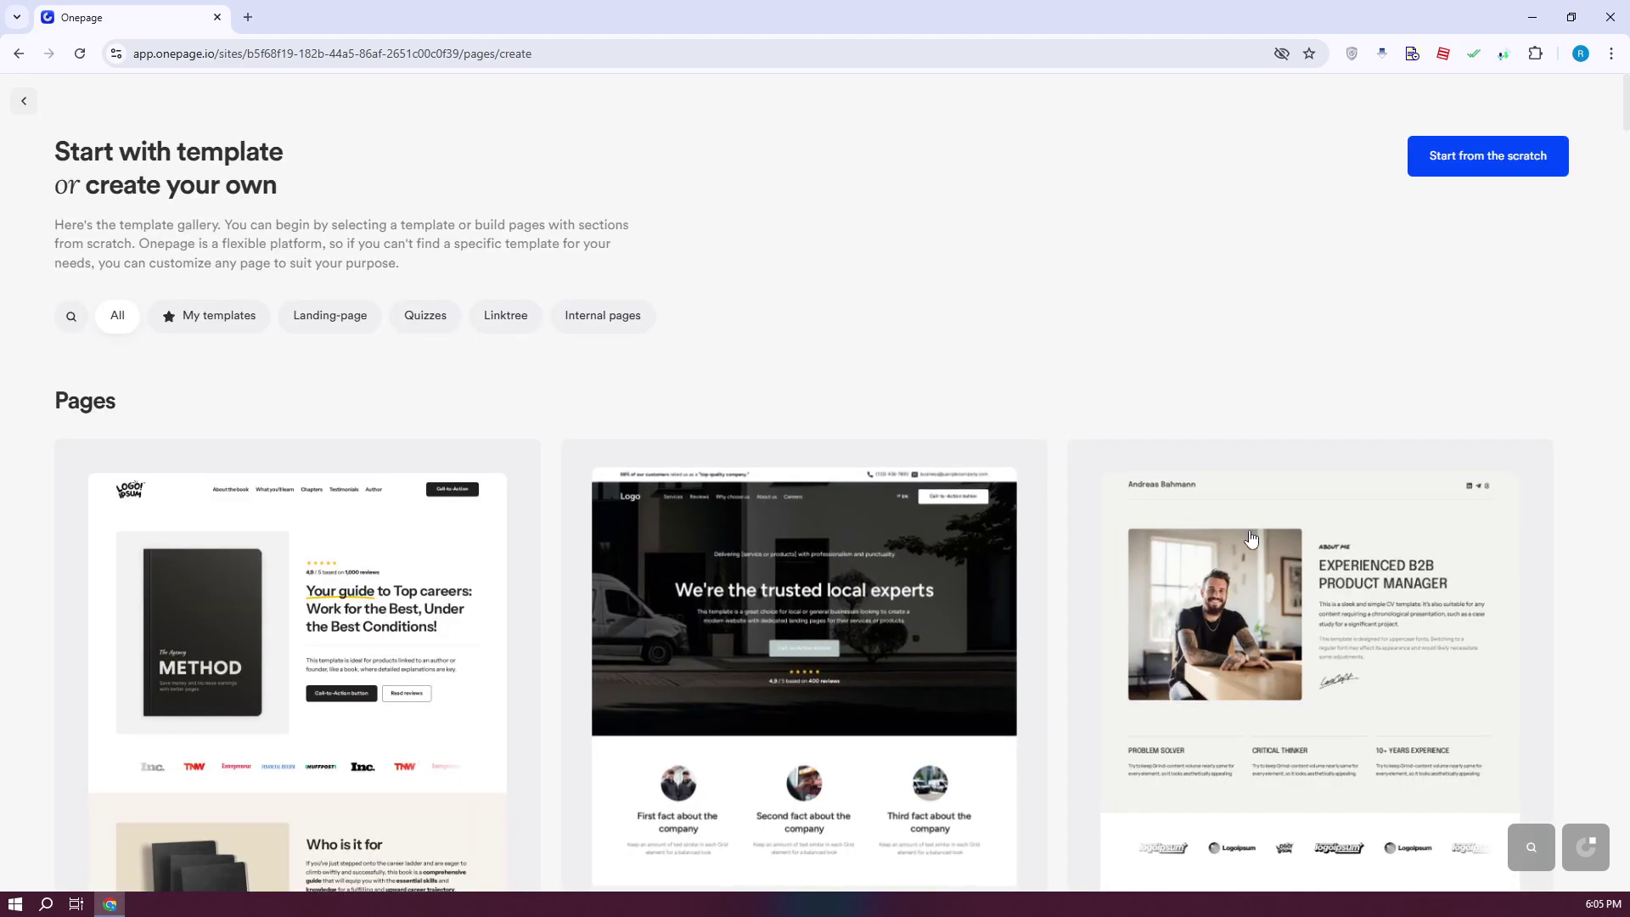
Create a new page from scratch named SAMPLE SCRATCH PAGE.
click(1502, 158)
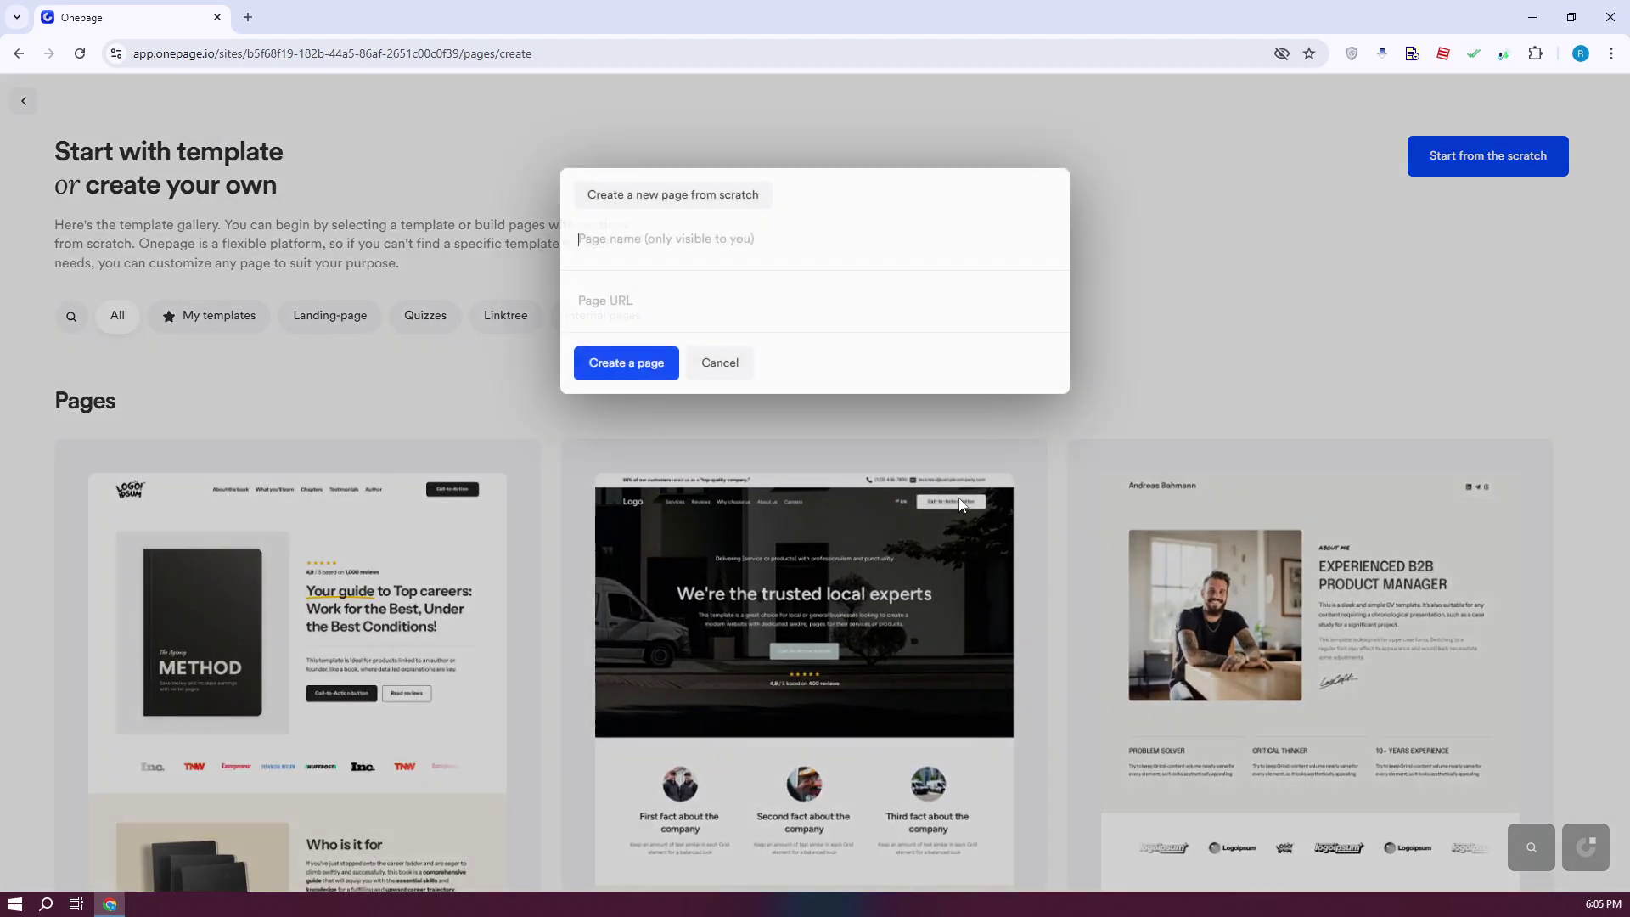
click(639, 249)
text(SAMPLE SCRATCH PAGE)
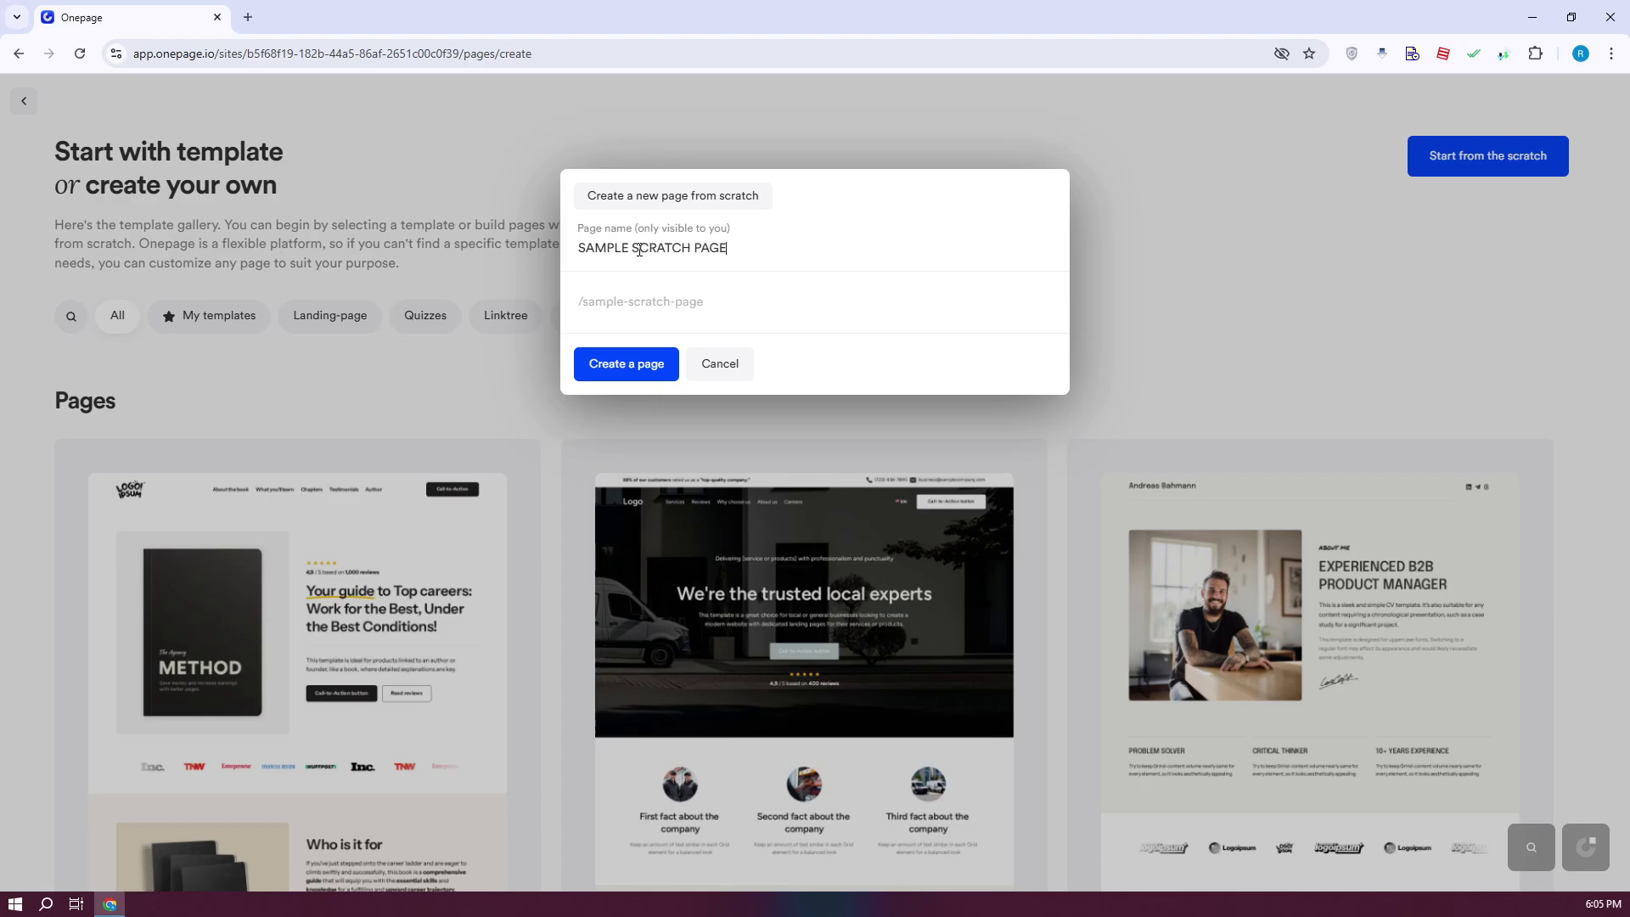
key(Return)
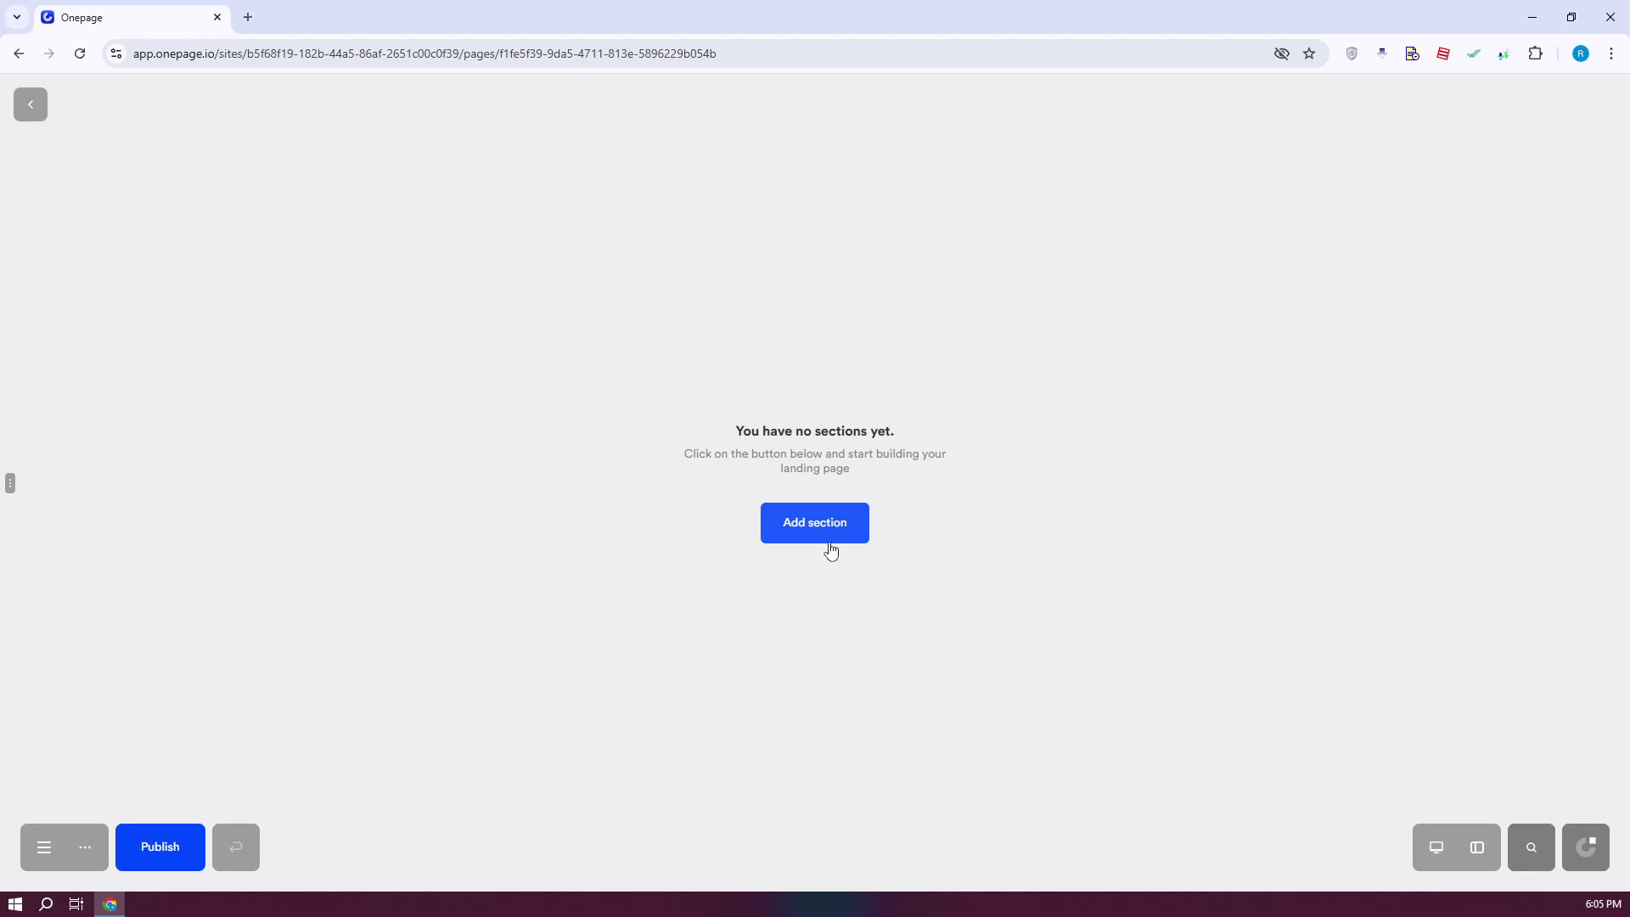
Add the header section that has the menu links beside the logo and the Login and Sign Up buttons.
mouse_move(14, 501)
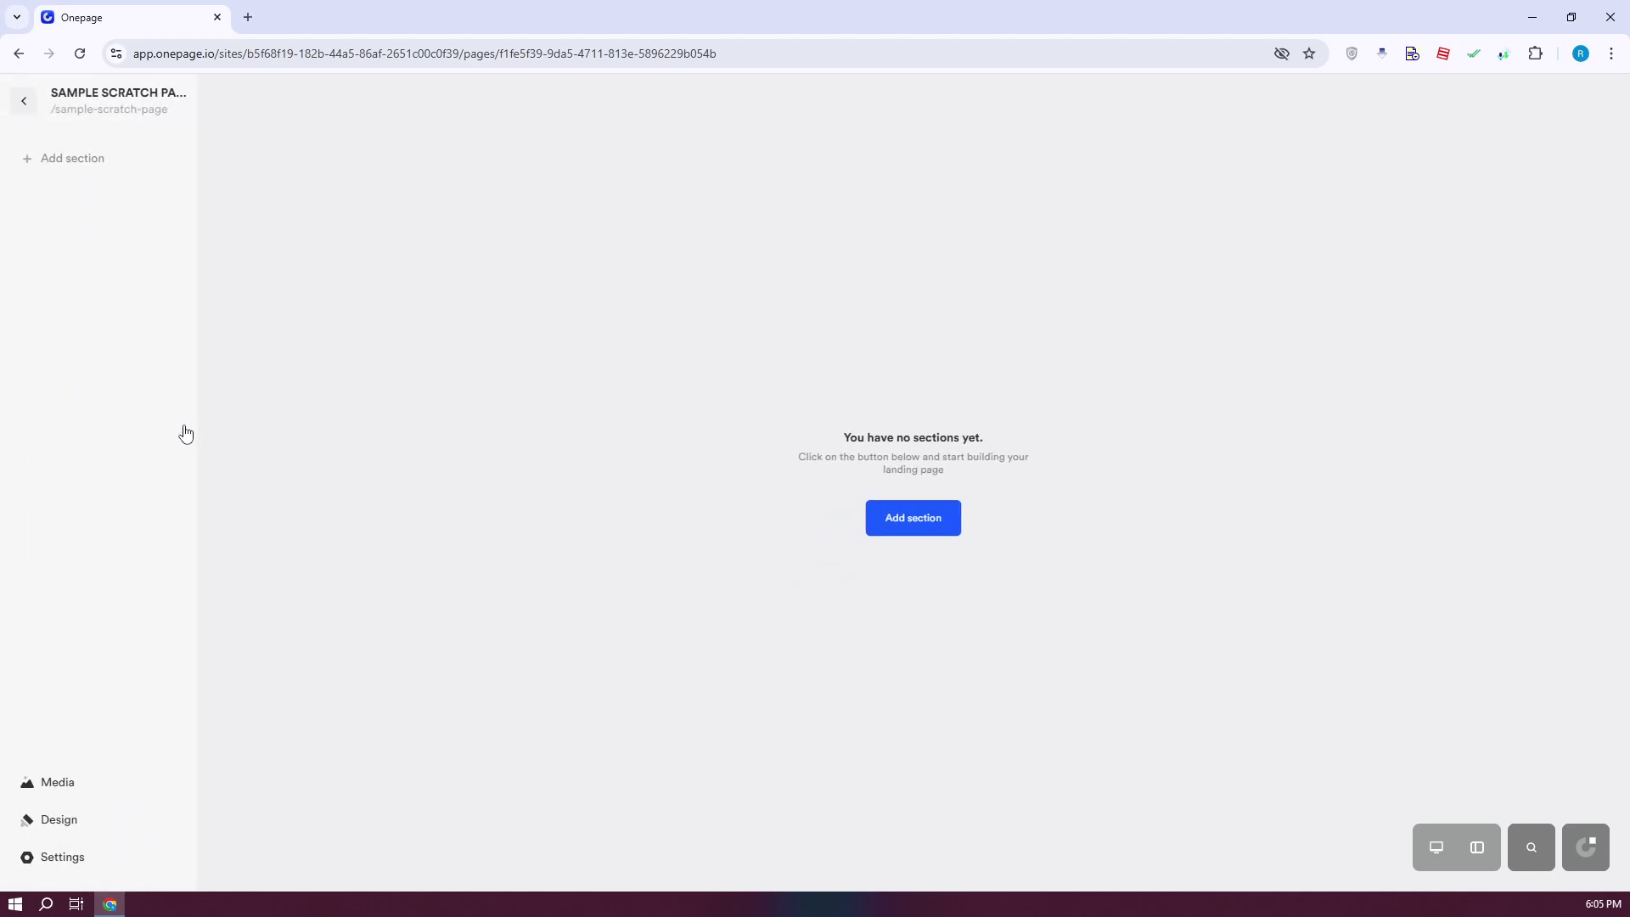
click(67, 162)
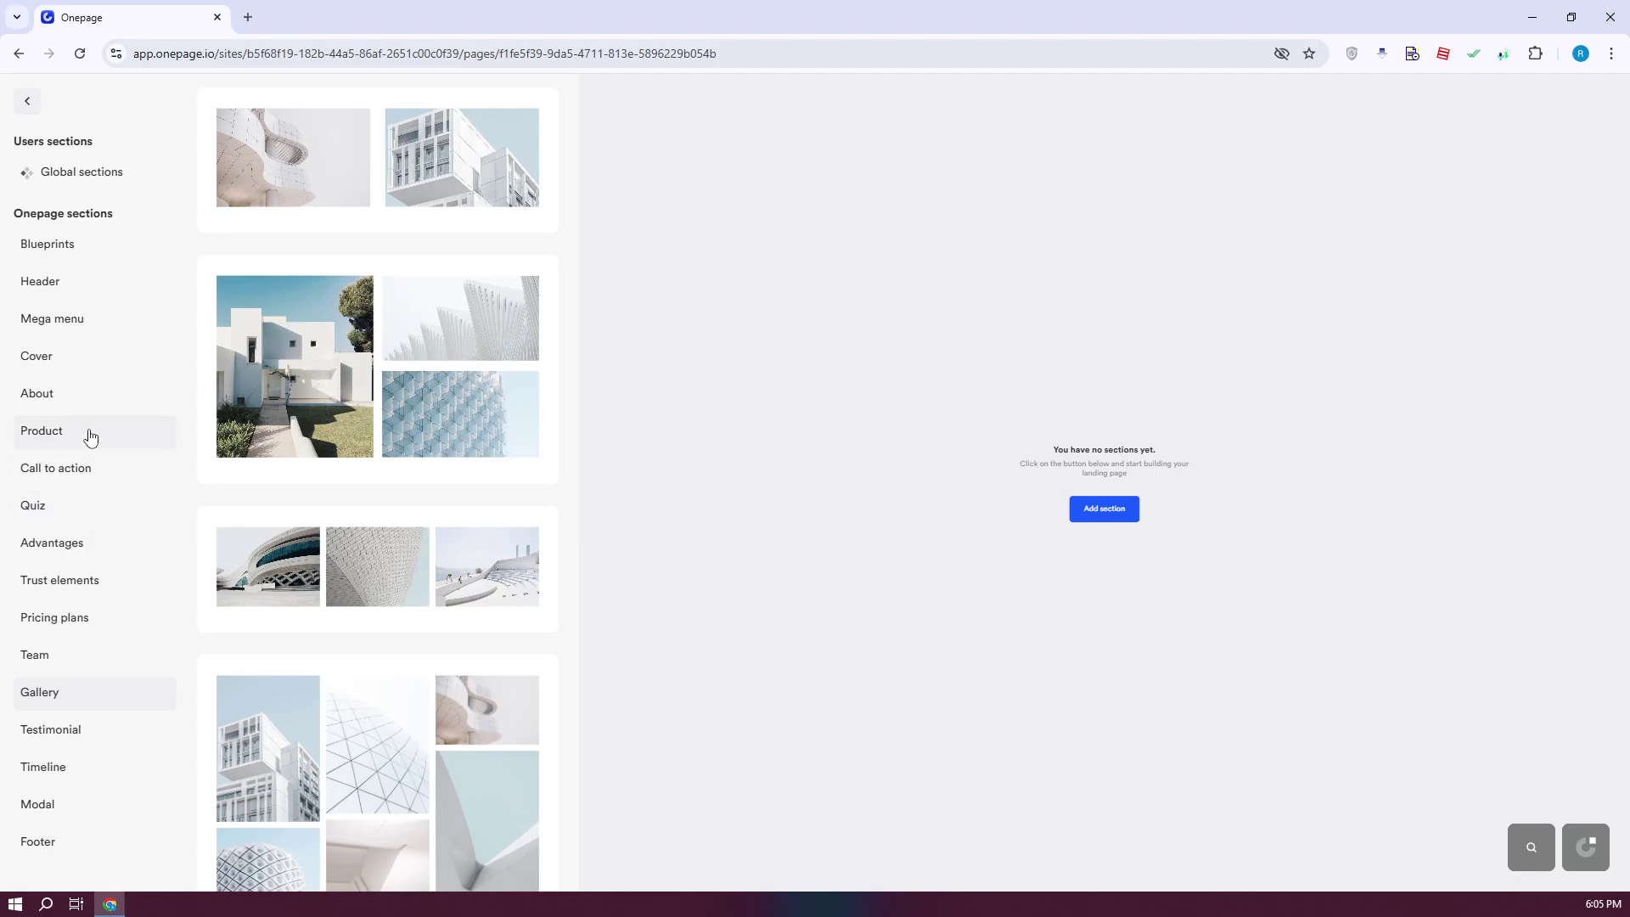
click(94, 297)
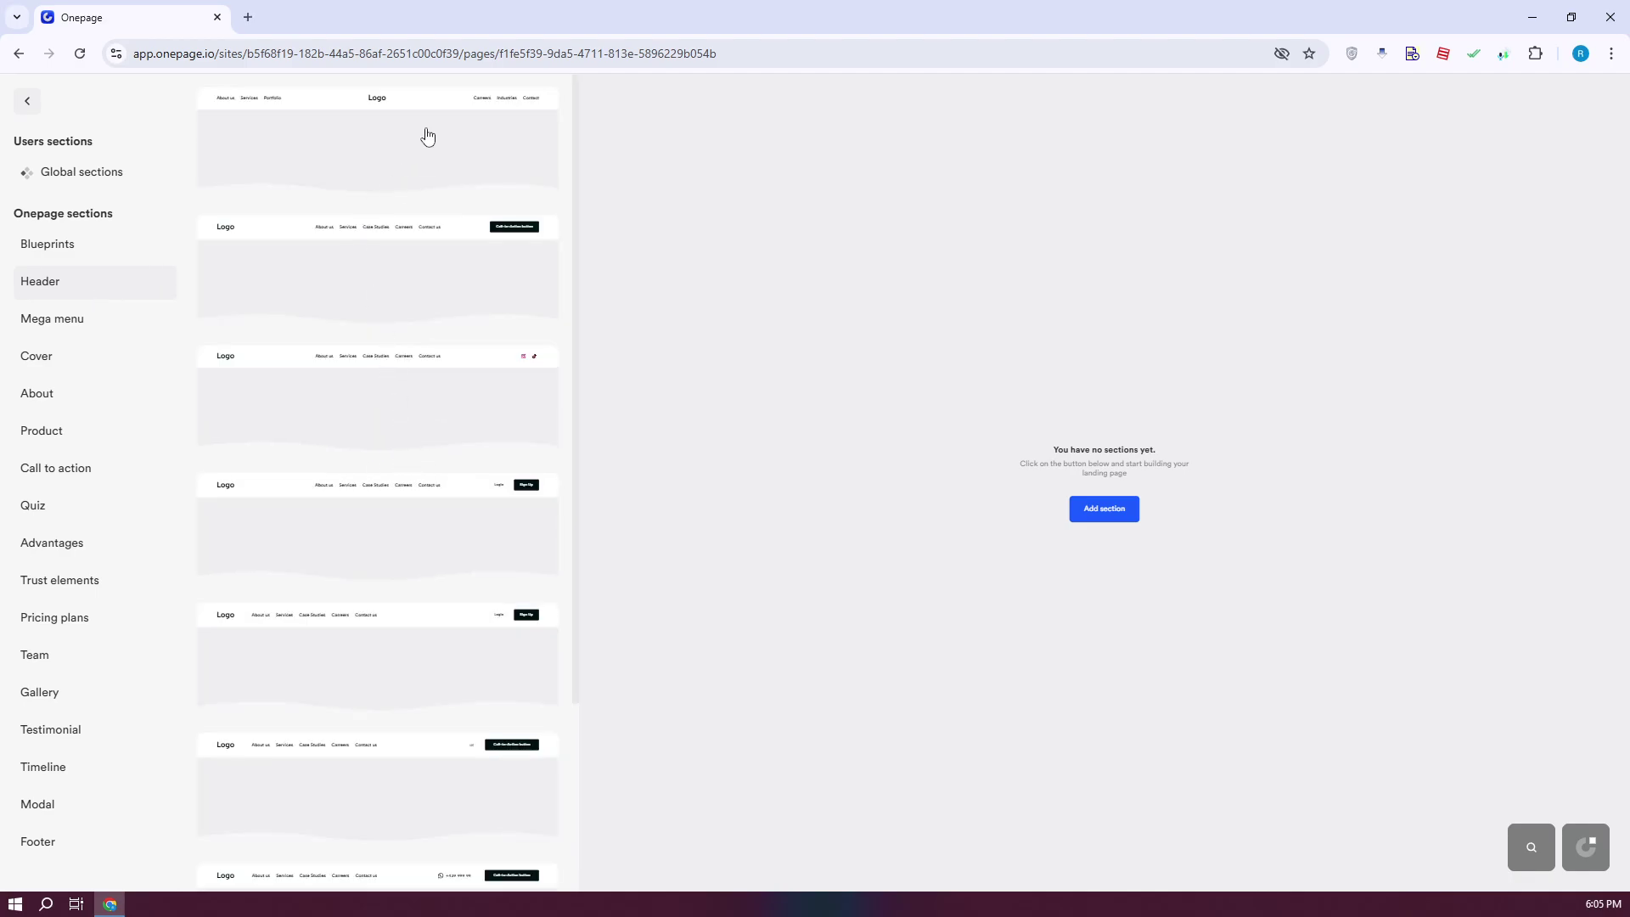
scroll(396, 604, down, 1)
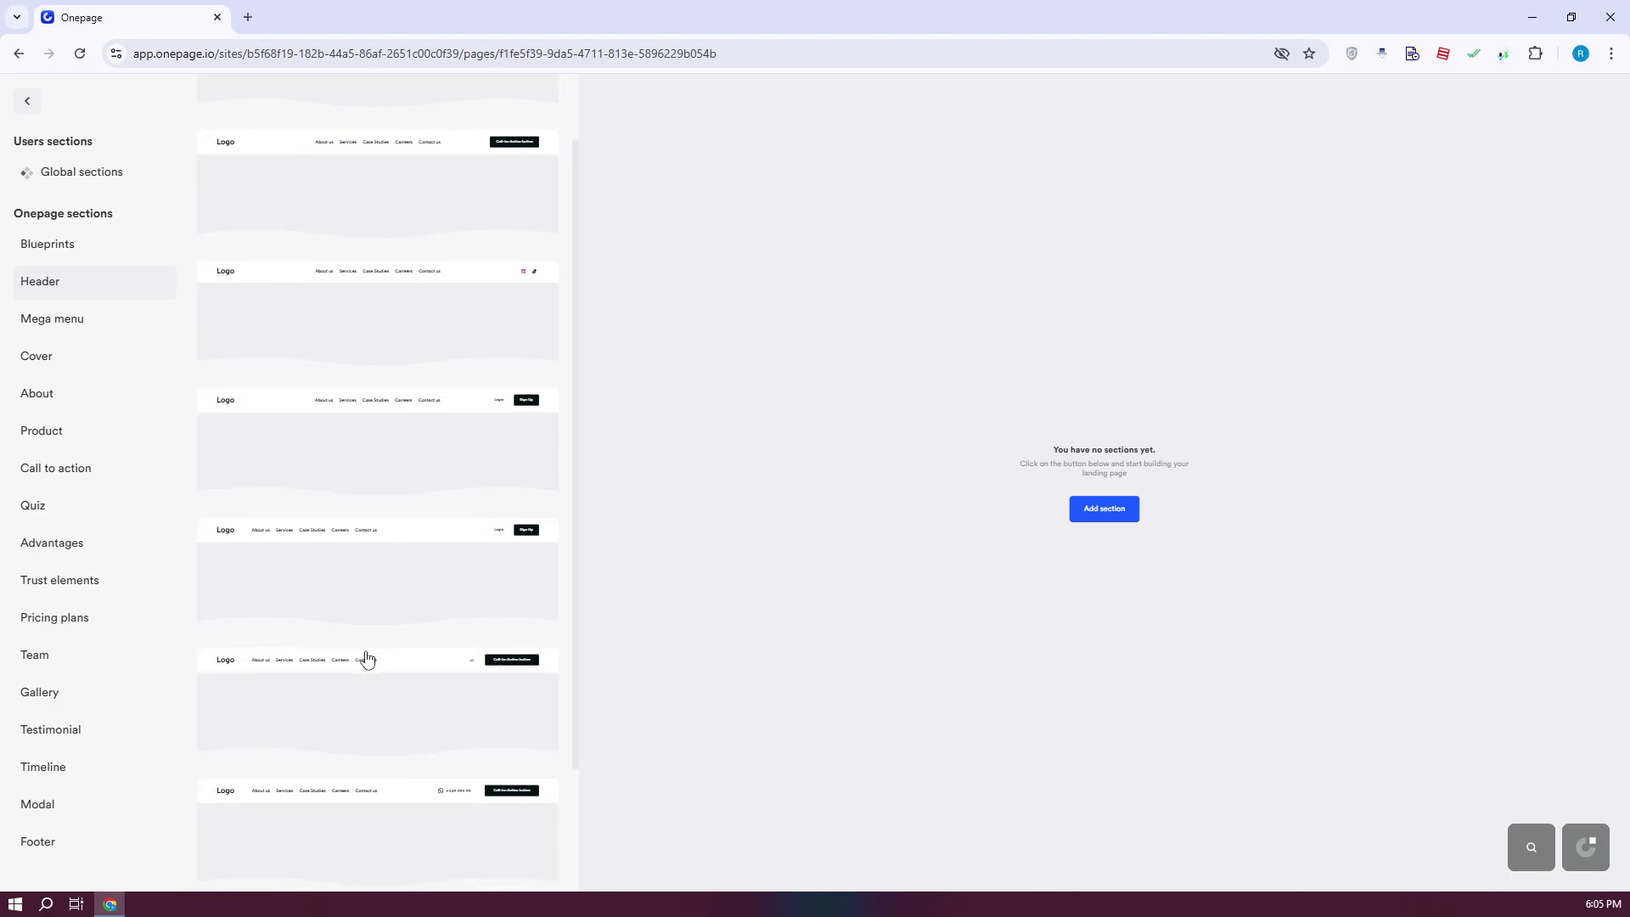
click(383, 585)
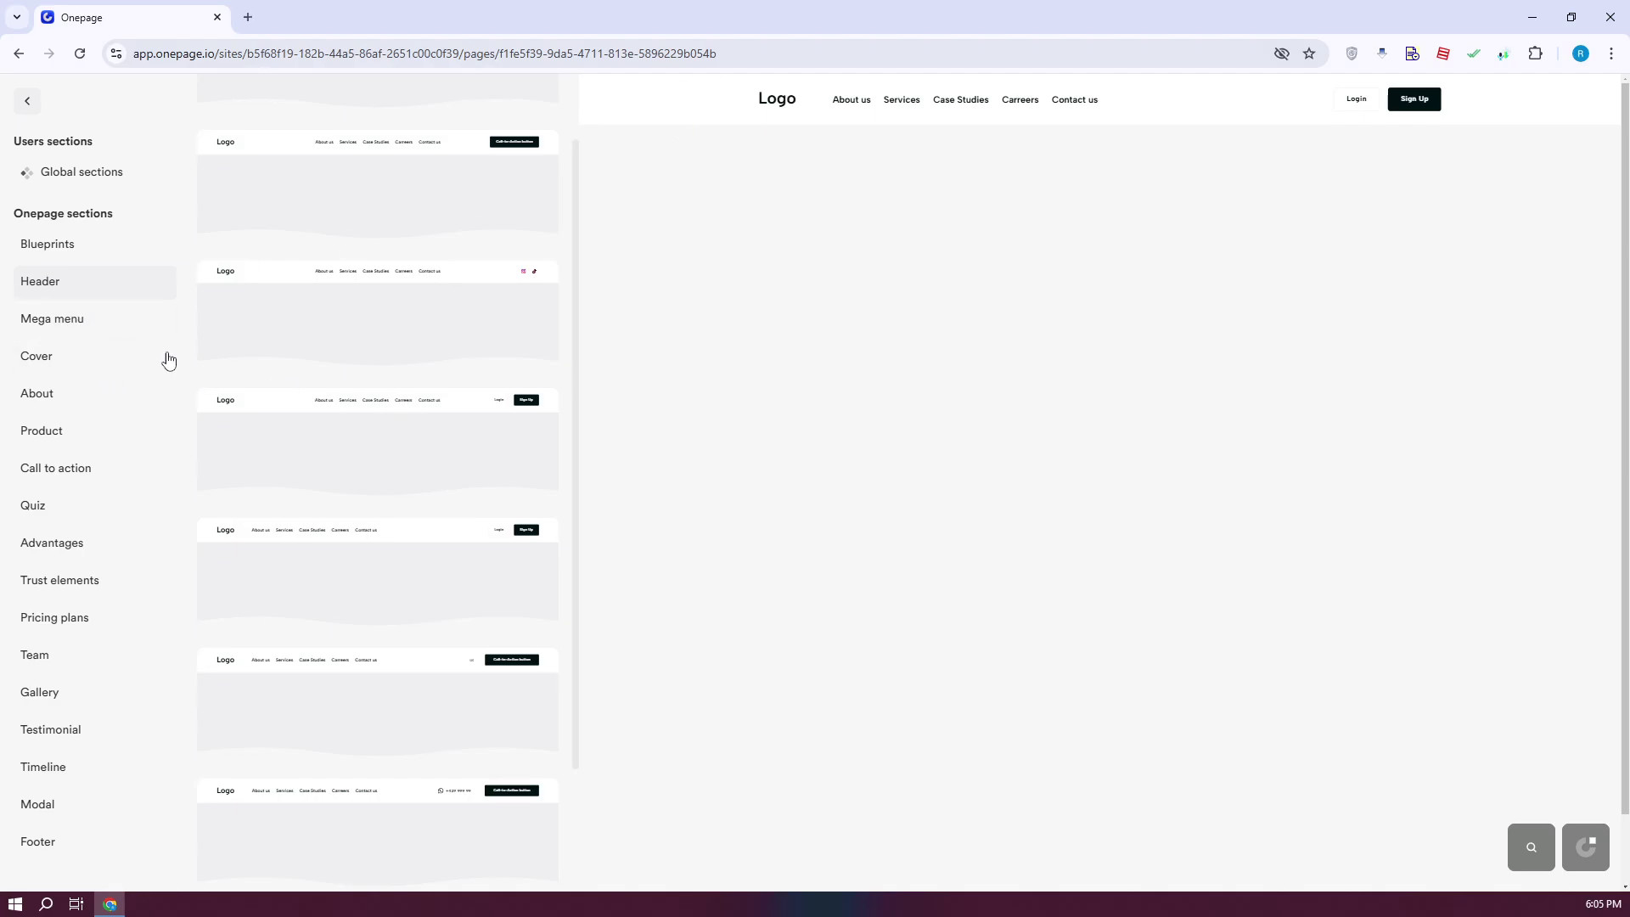
Add the dark office cover section titled "Cut your advertisement costs by 50% with our proven strategy" and return to the page's section list.
click(106, 355)
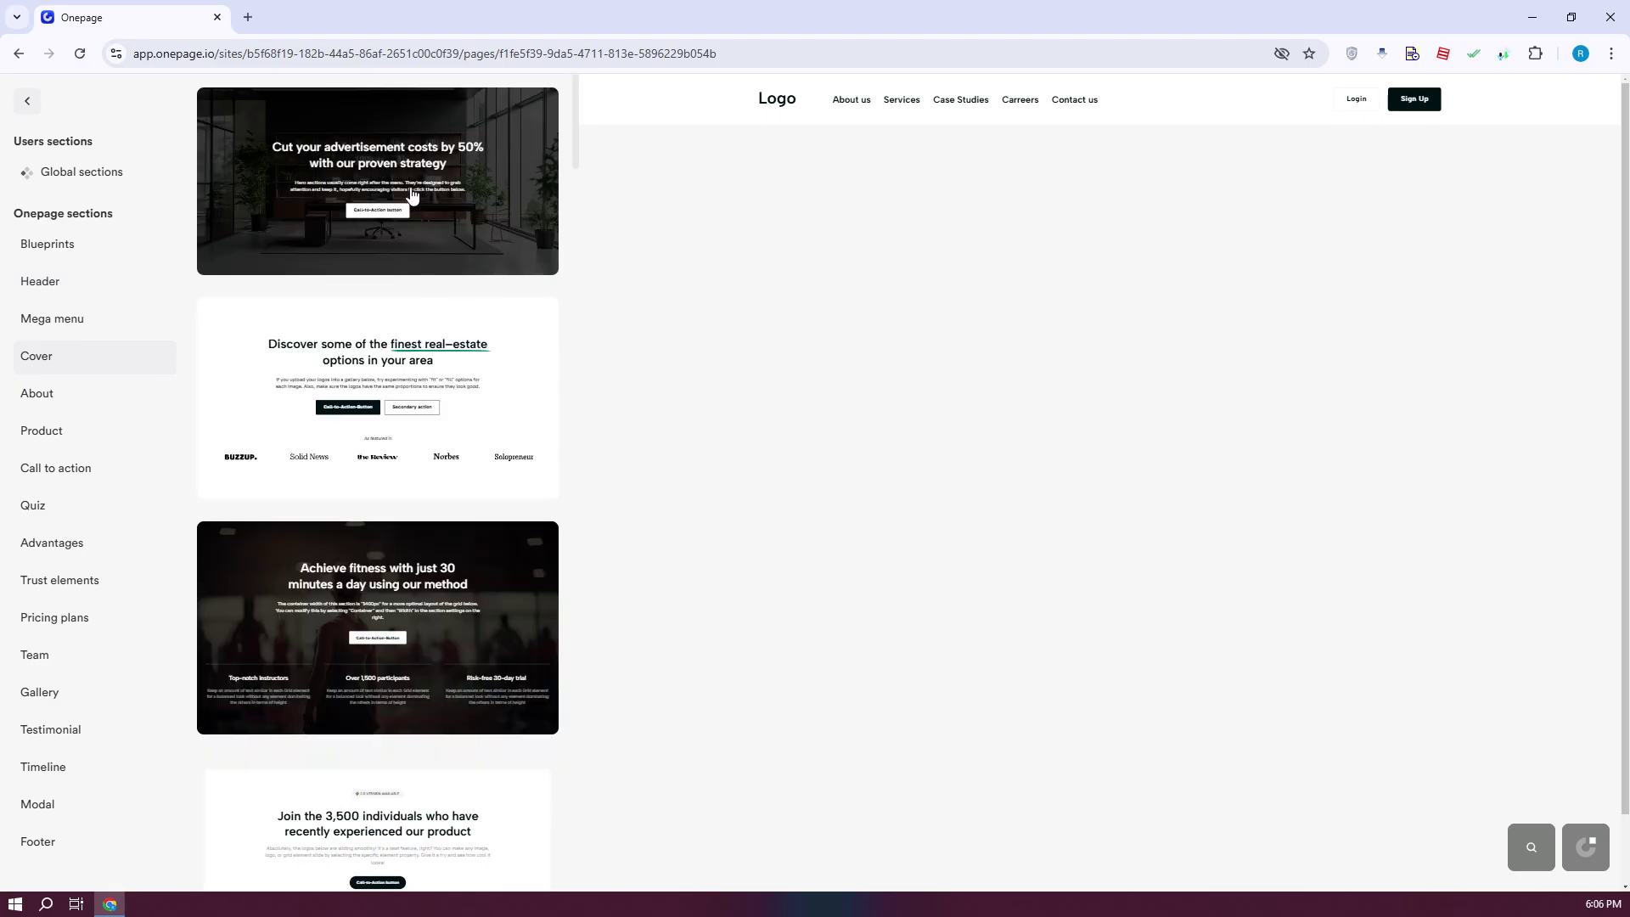
click(445, 154)
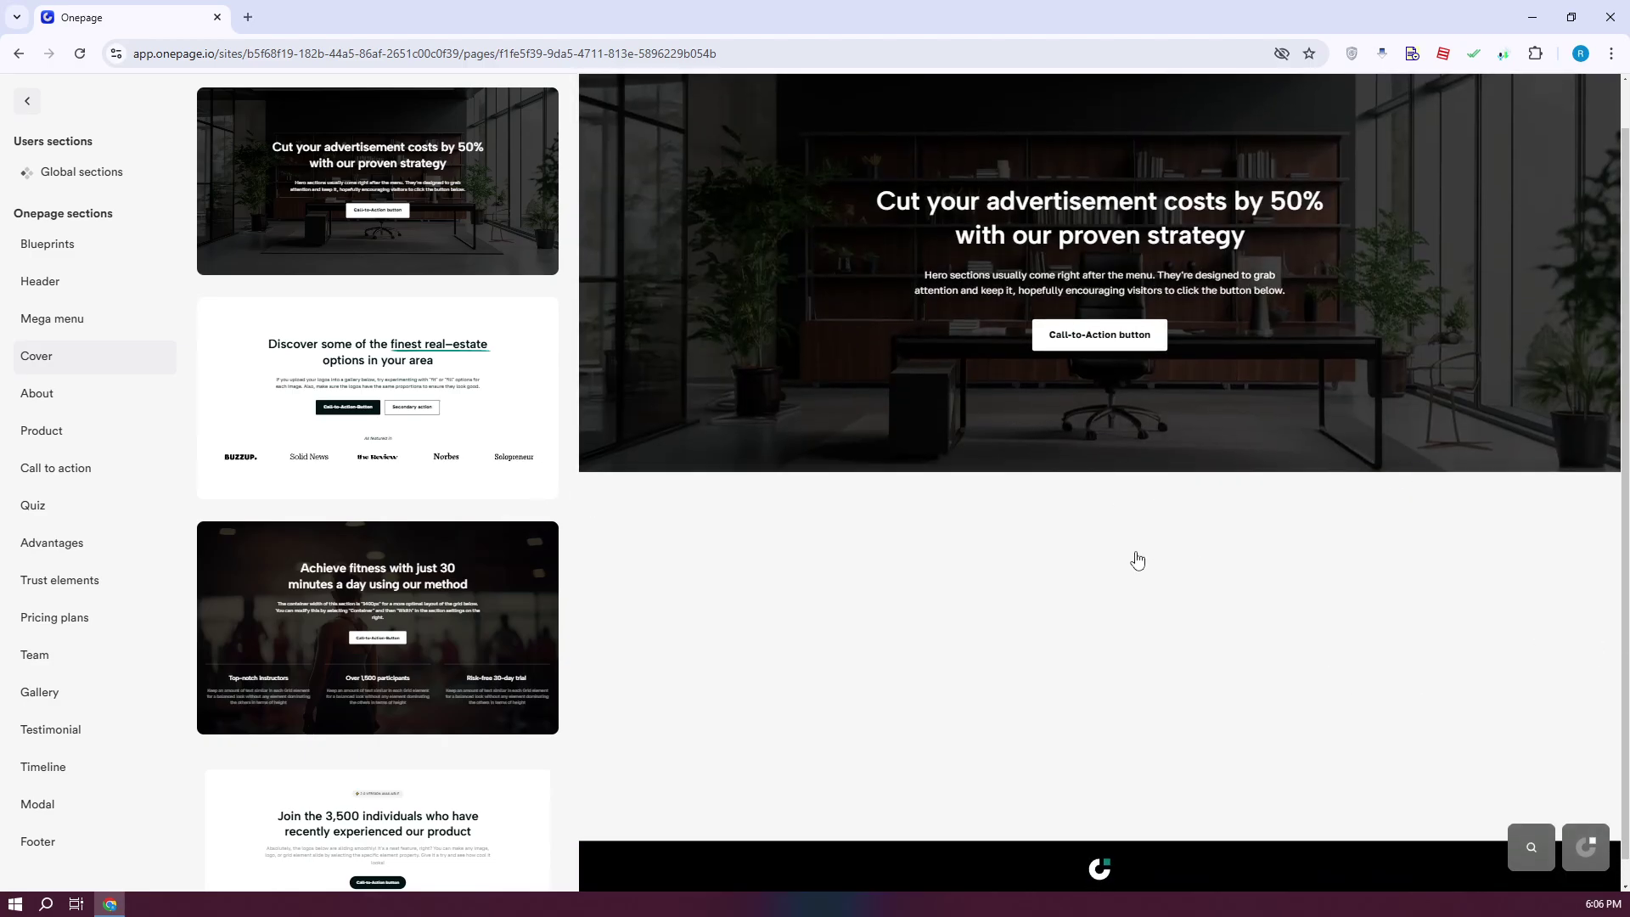
click(852, 580)
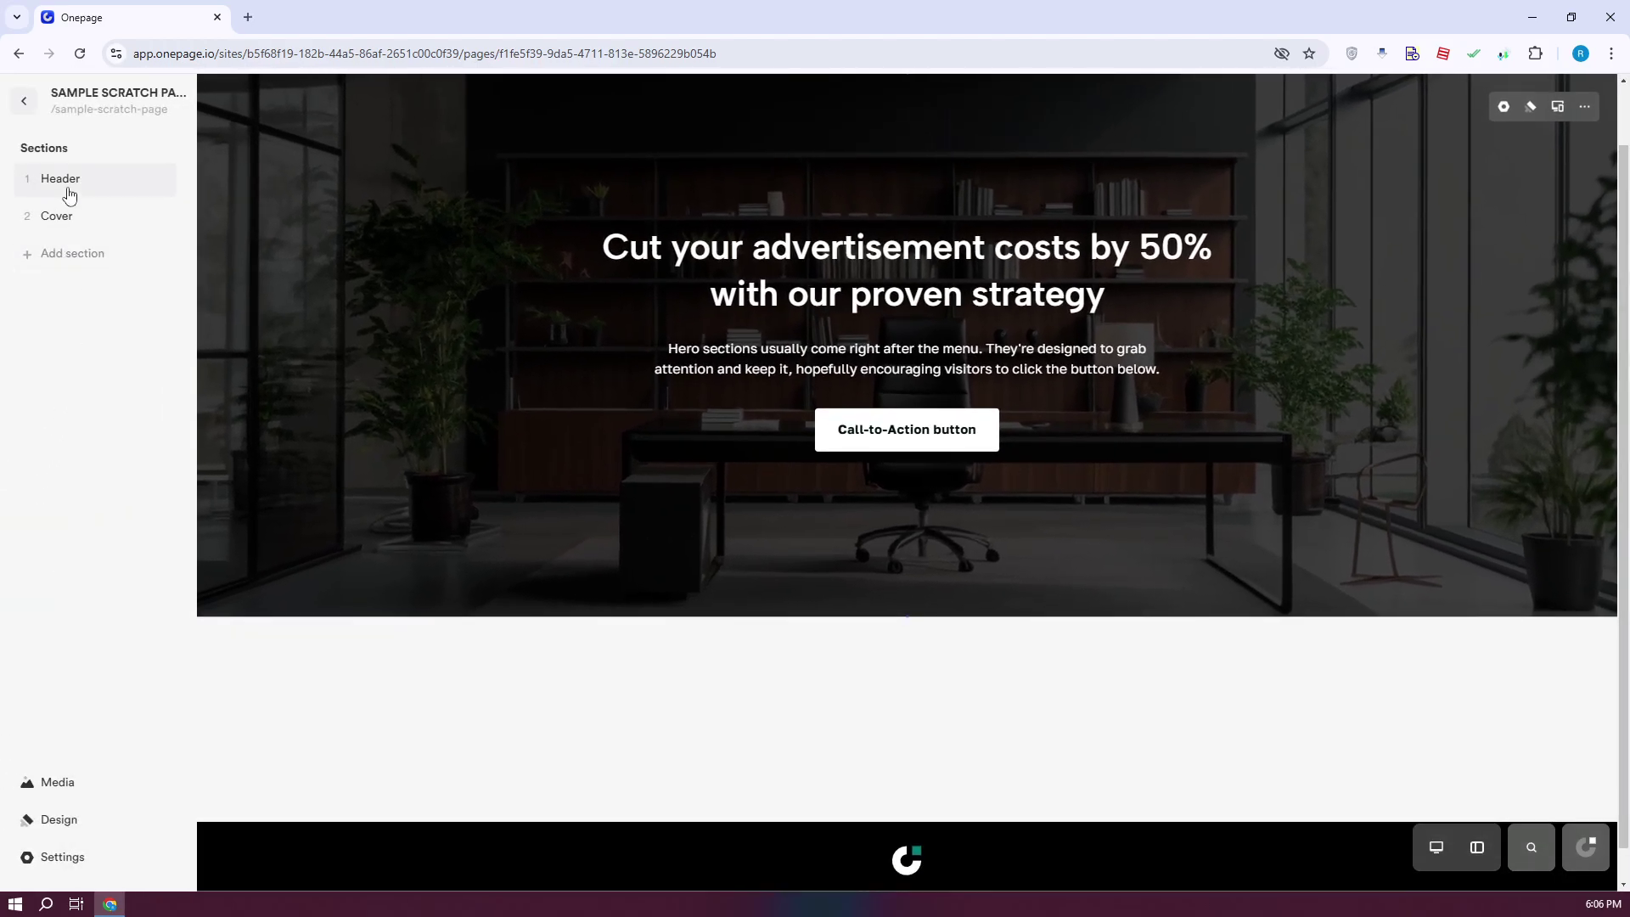
click(69, 195)
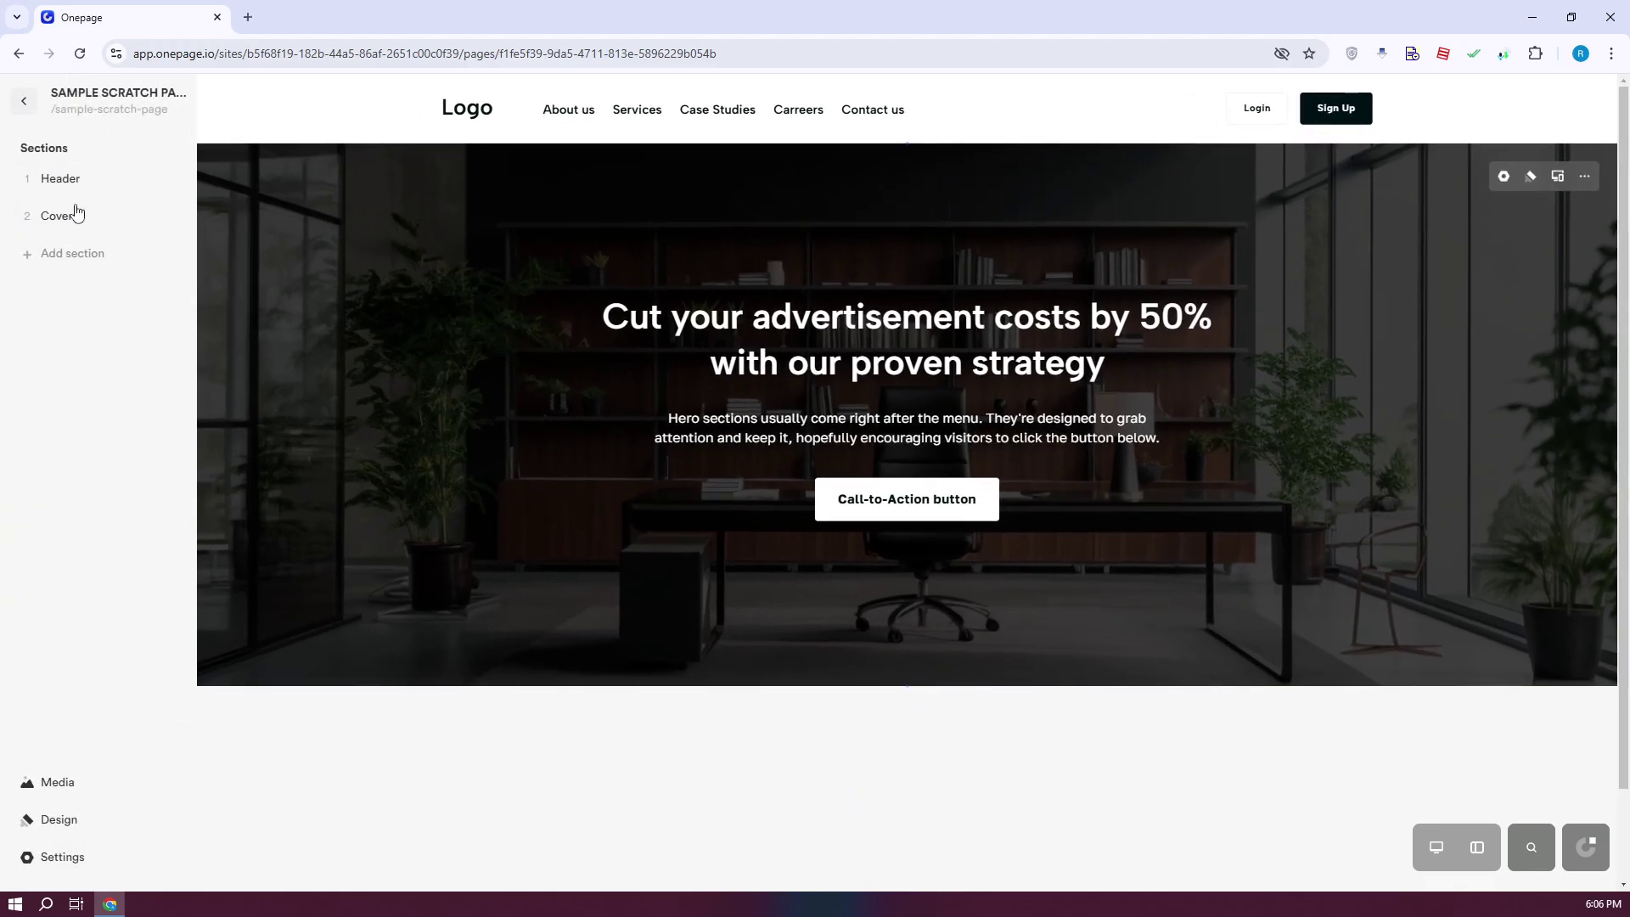
Add the "About our team" section with five round member portraits below the cover, and close the section library.
click(69, 252)
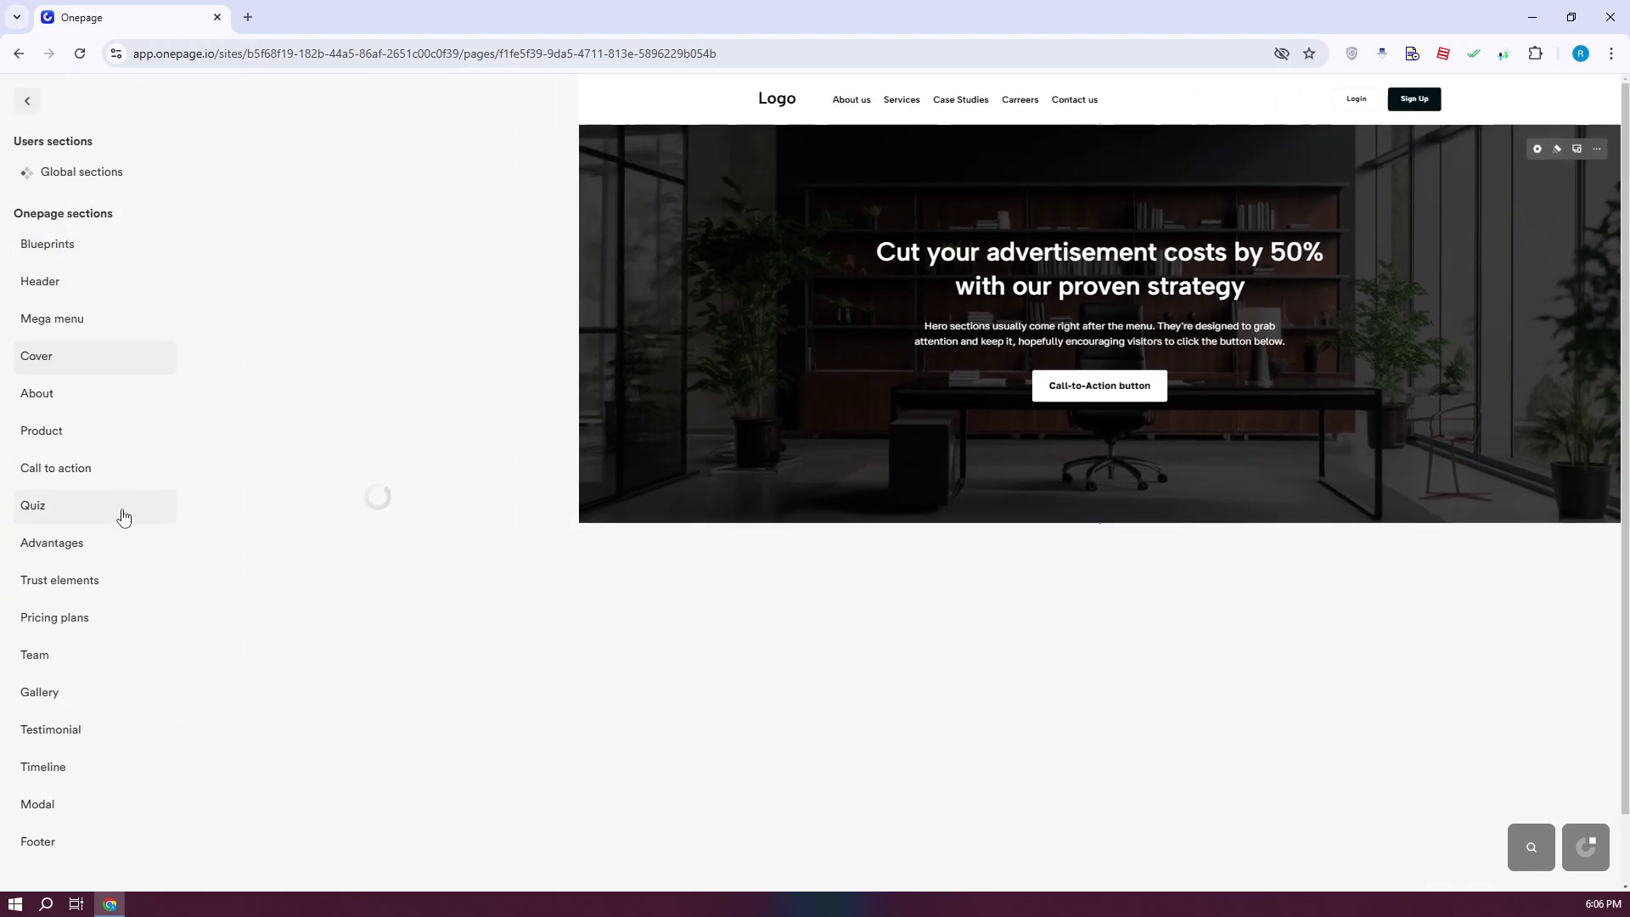
click(46, 667)
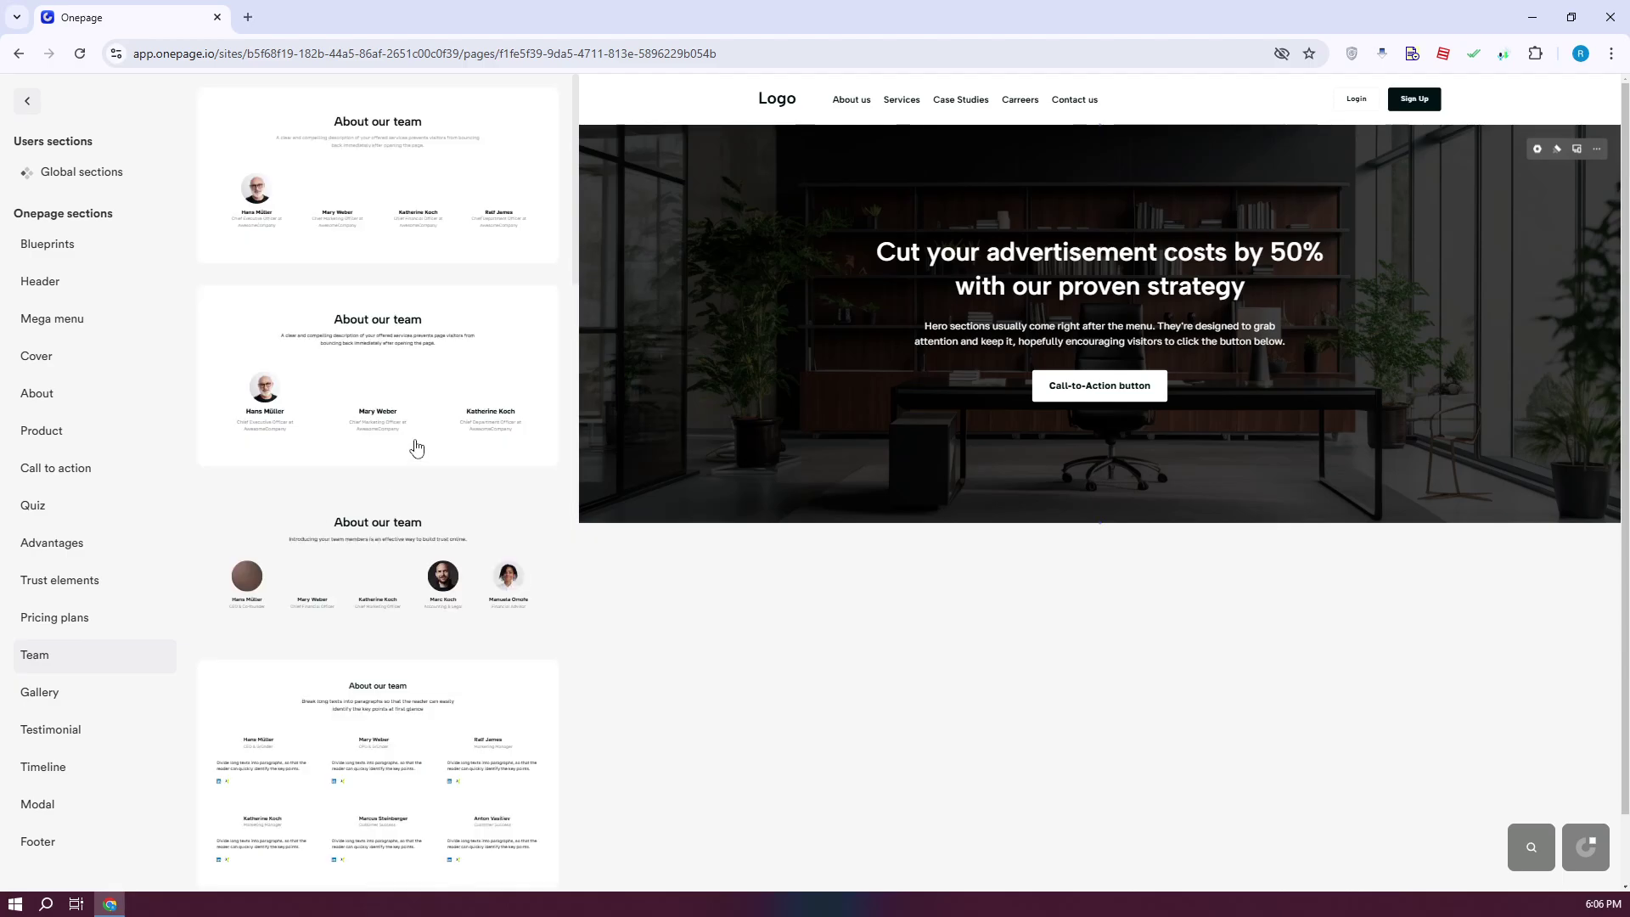
scroll(424, 365, down, 2)
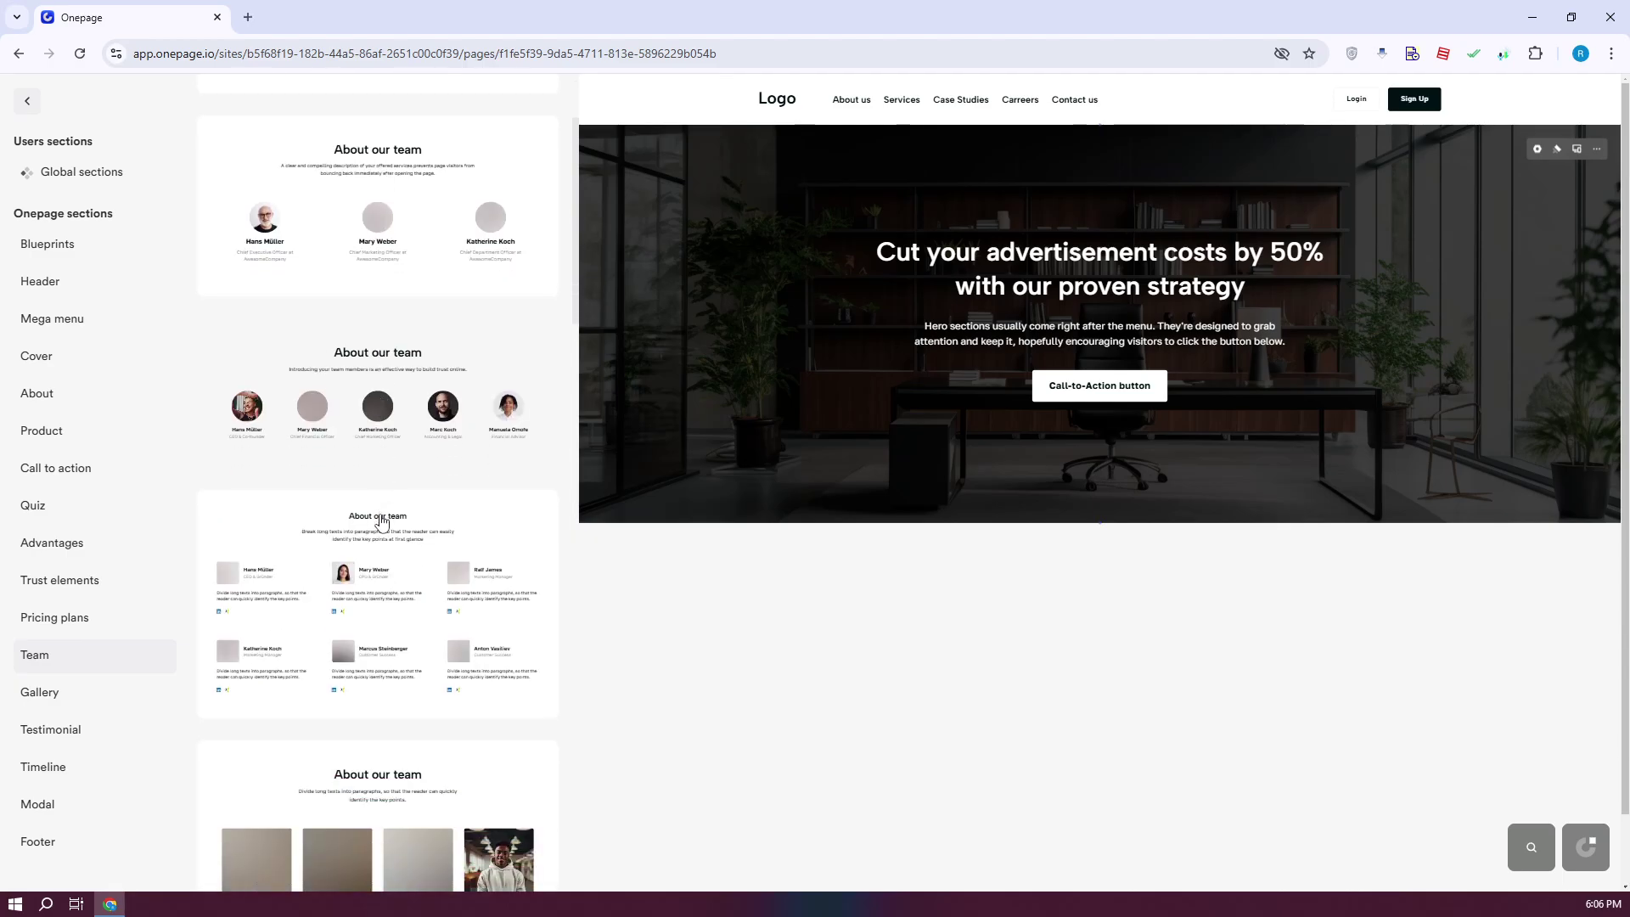
click(472, 365)
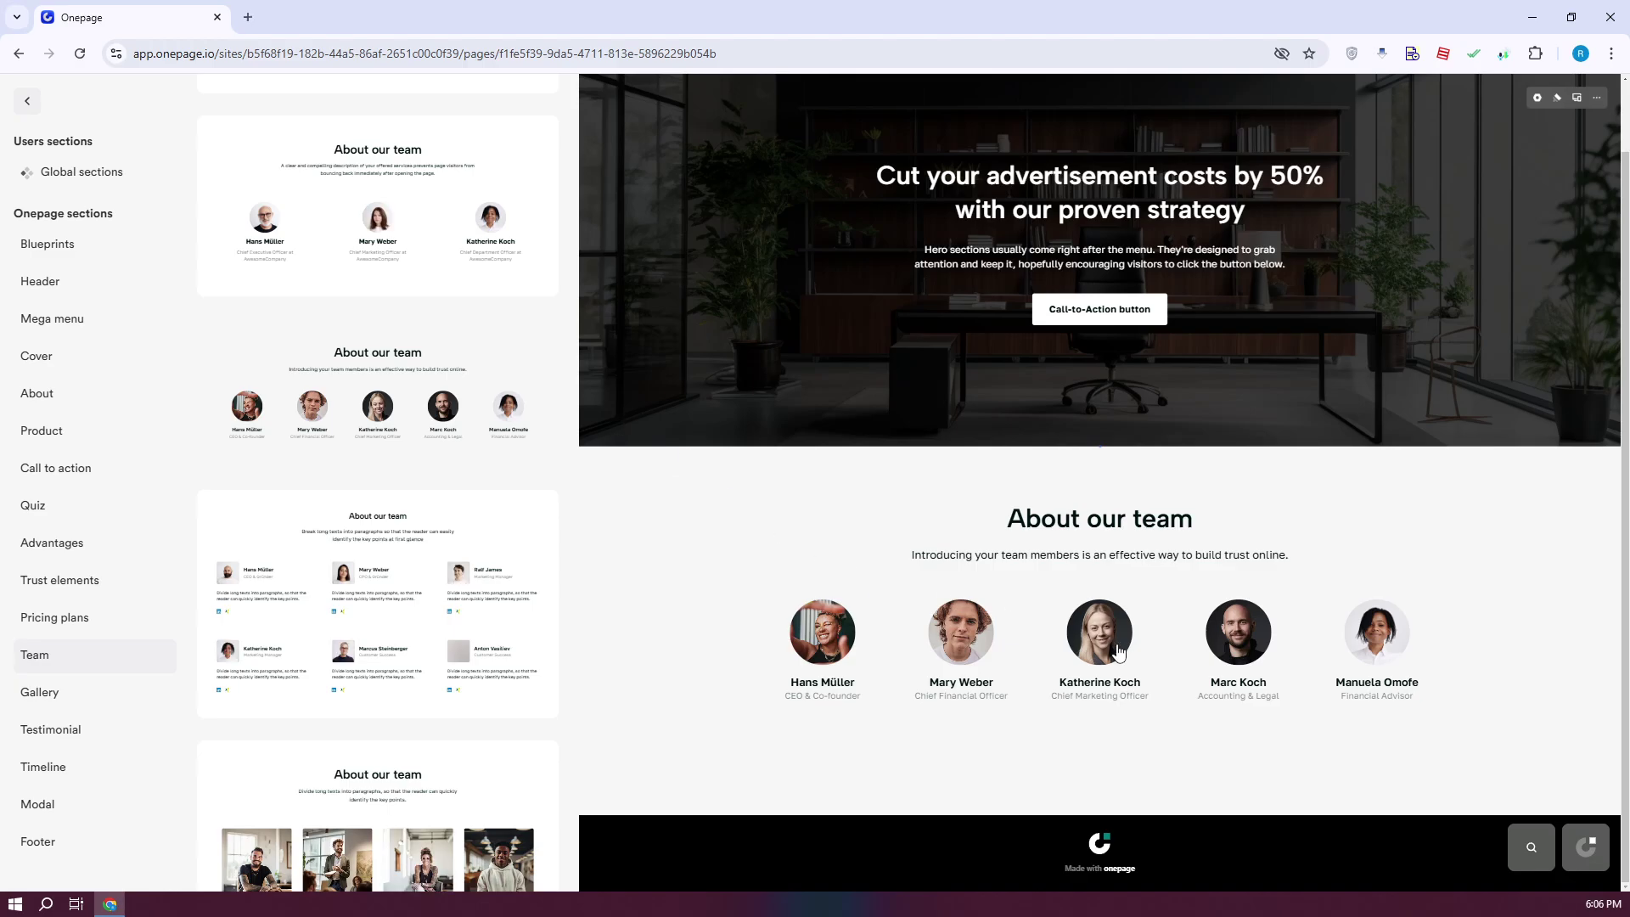
click(1488, 535)
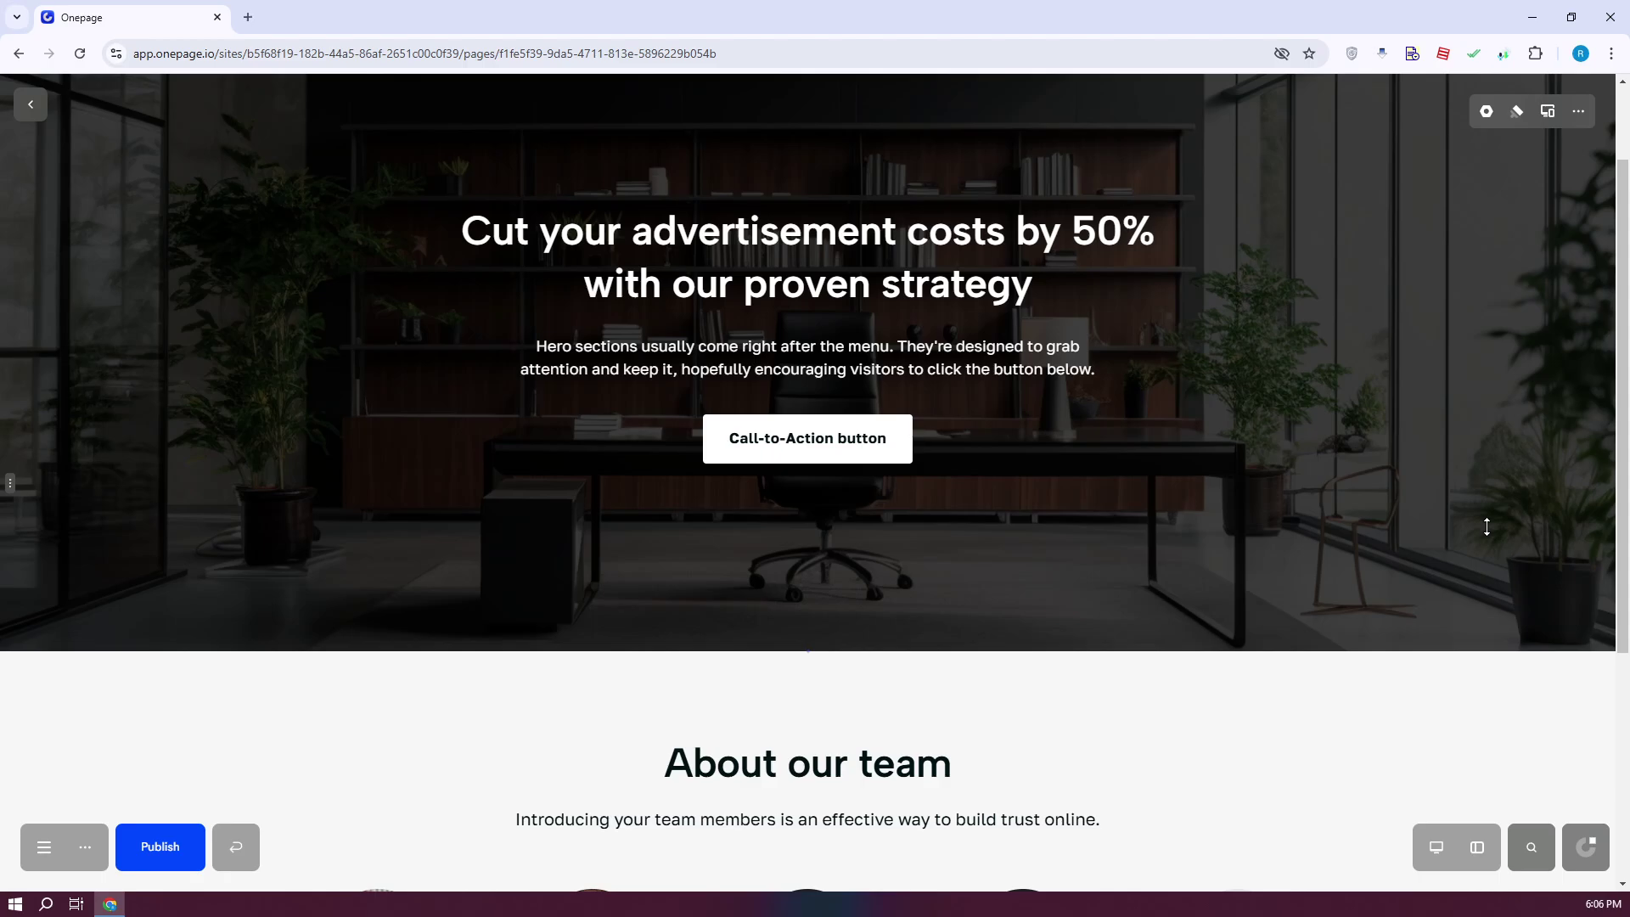
Look at the additional text formatting options for the cover heading, including font family and weight, and leave the text editing.
scroll(1364, 503, up, 2)
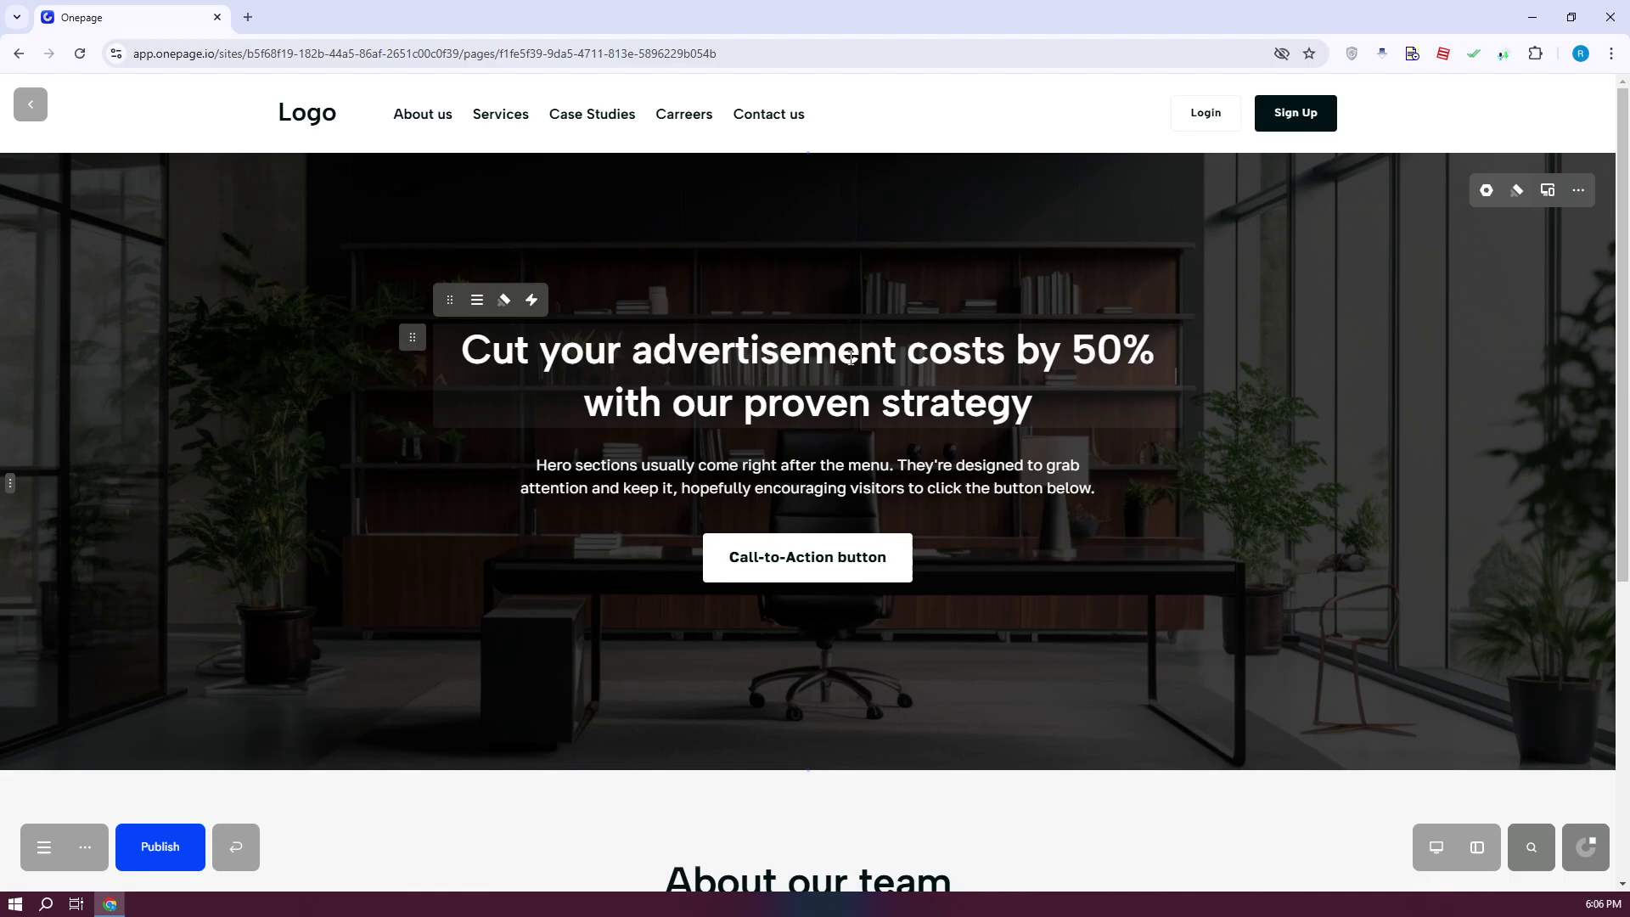
click(792, 372)
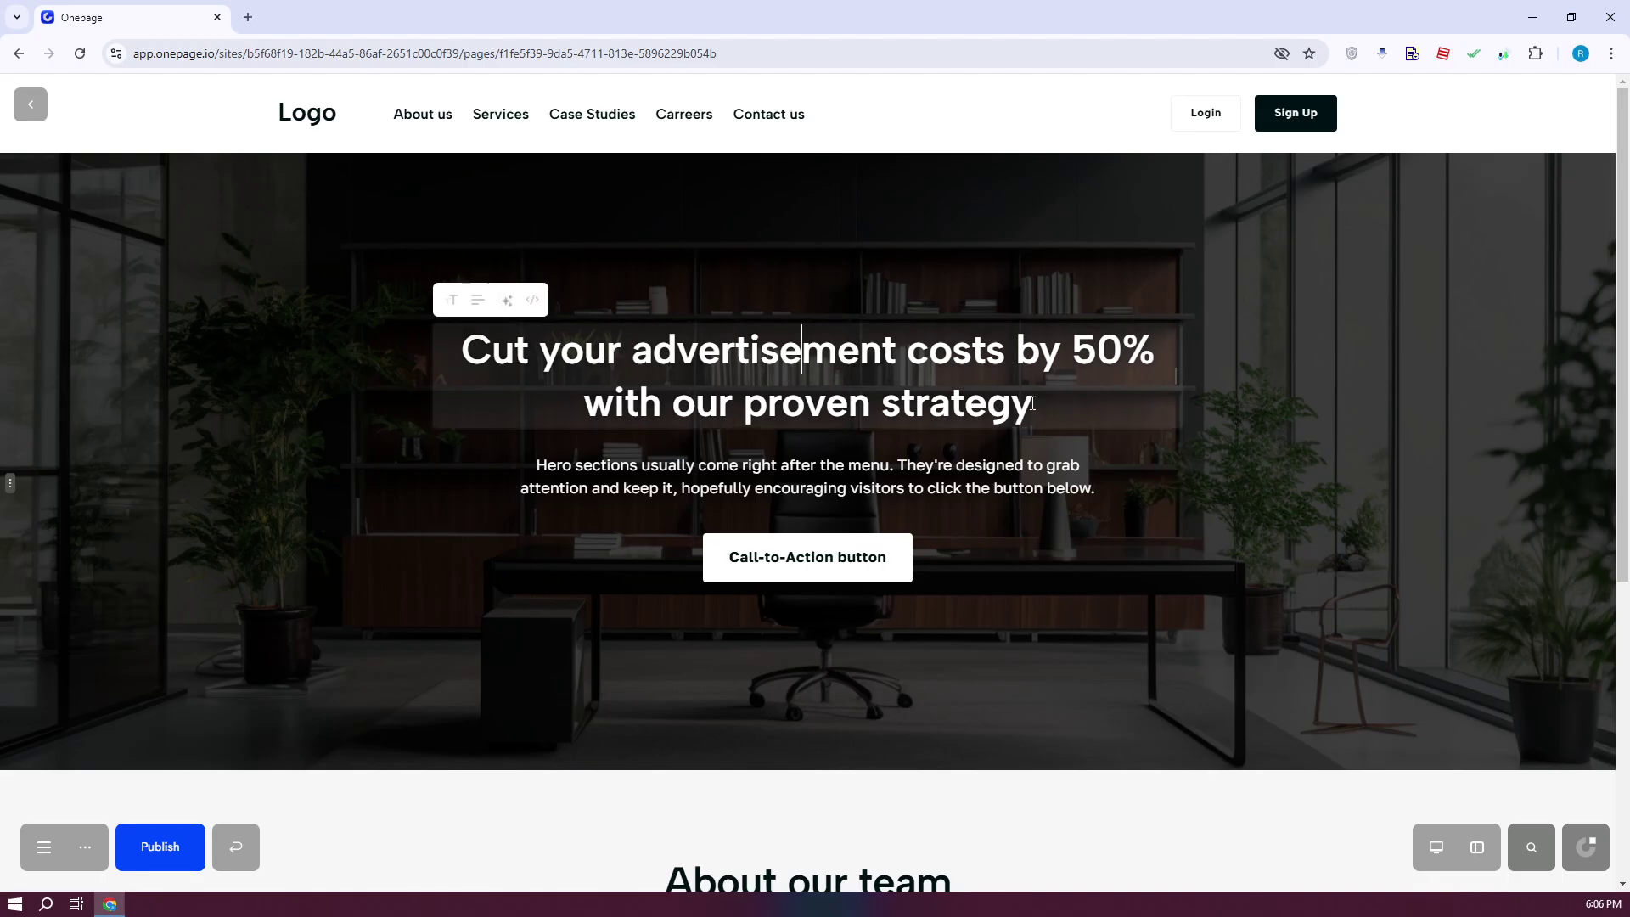
drag(1032, 407, 436, 349)
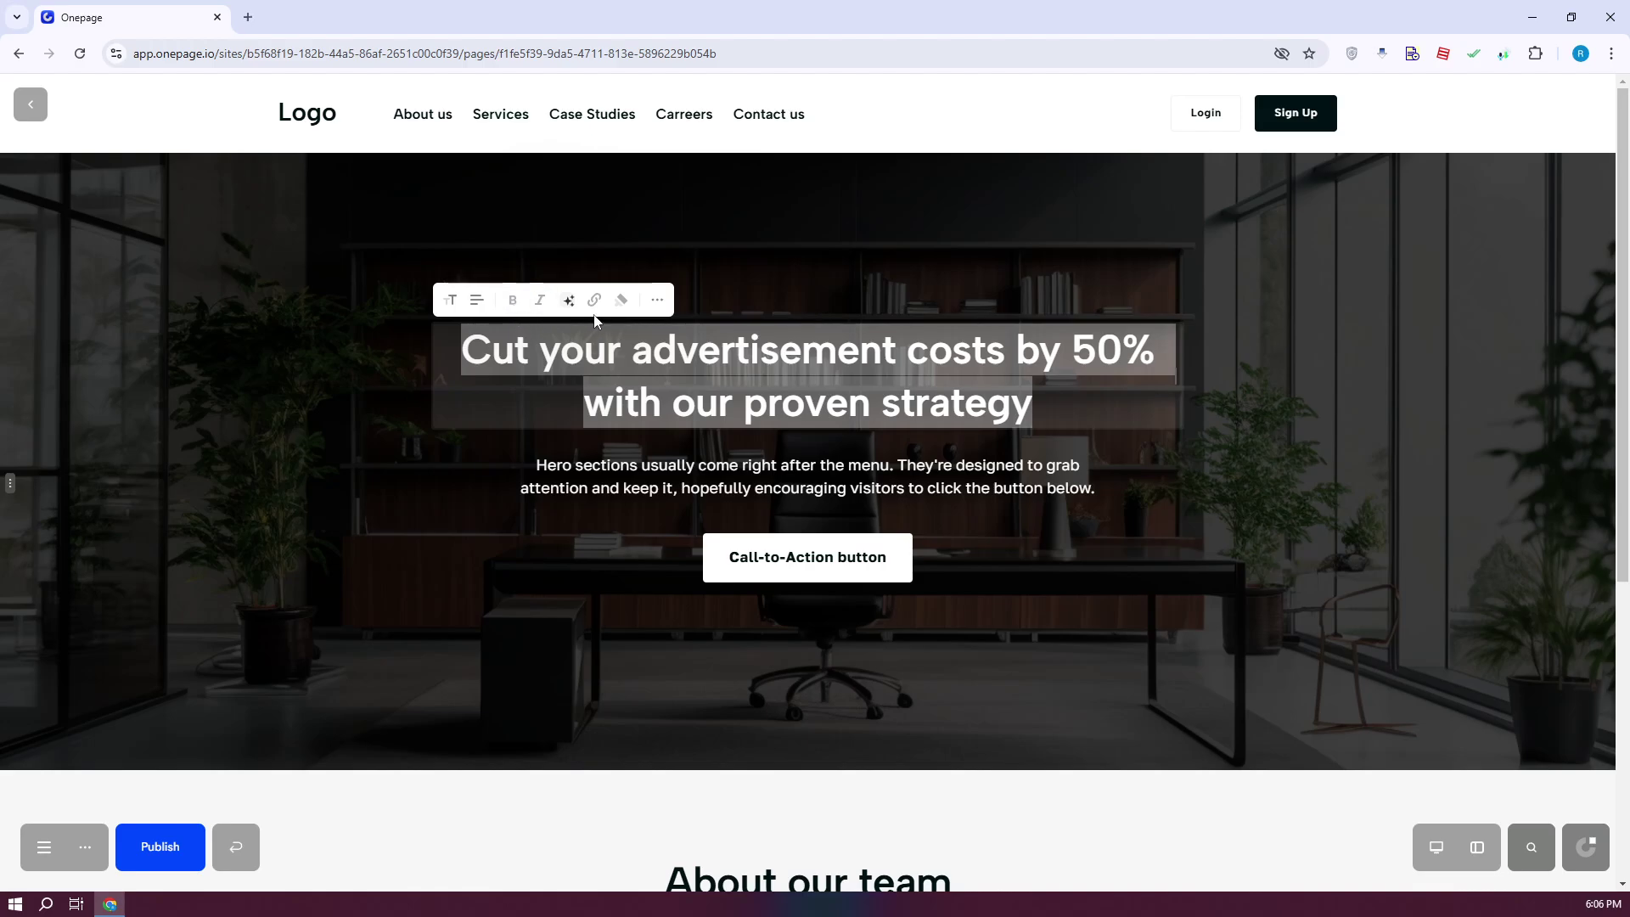
click(655, 307)
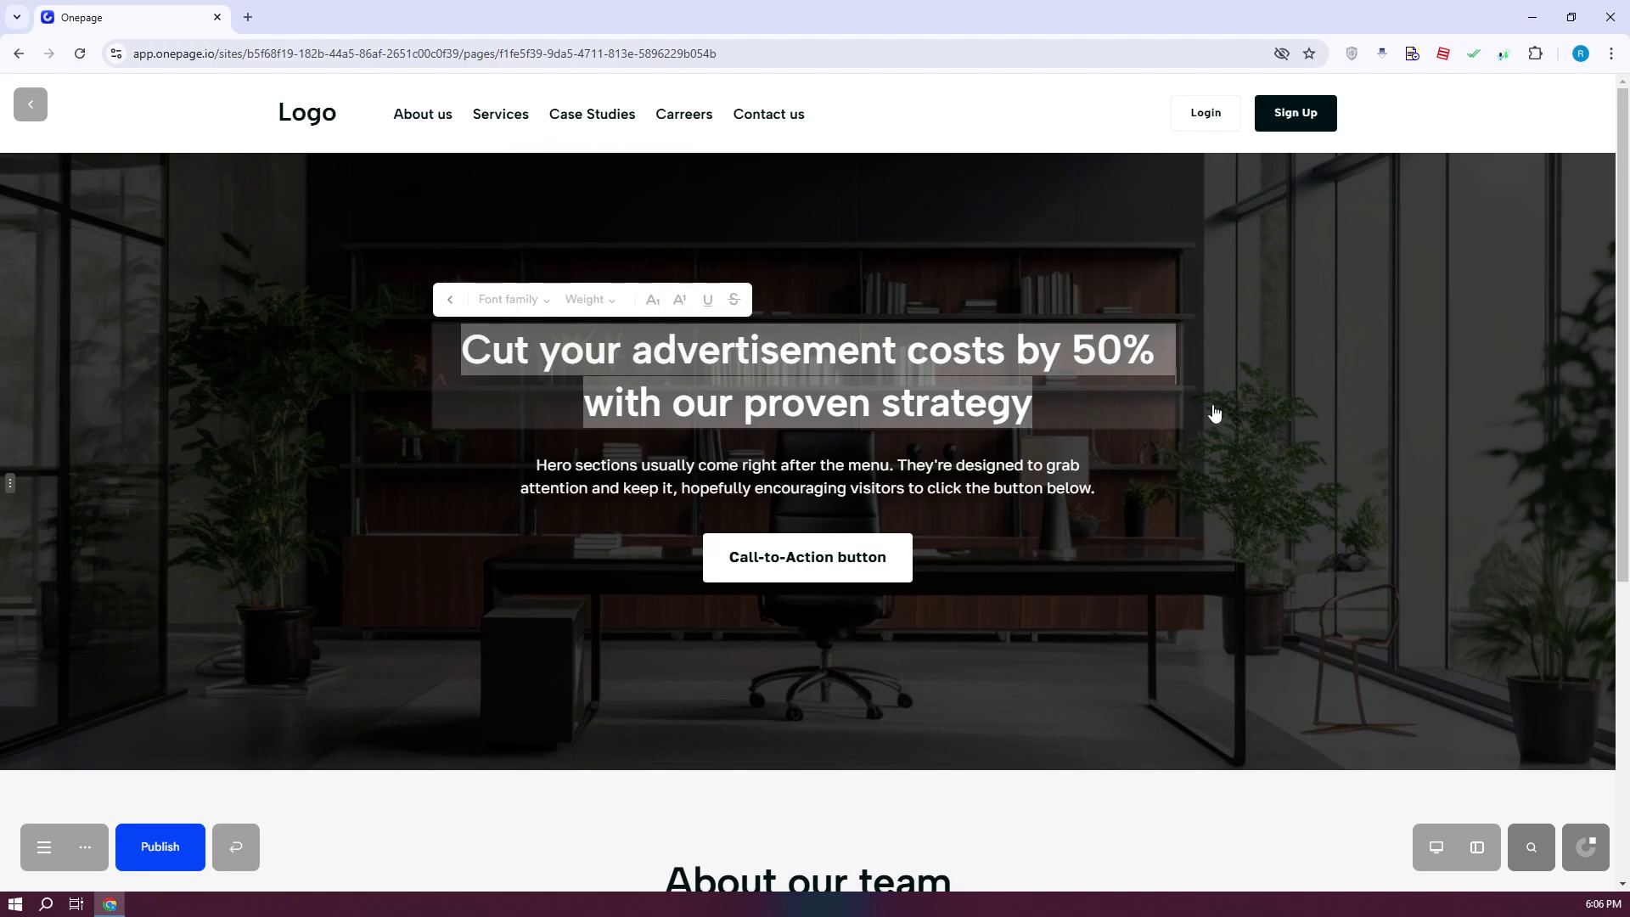
click(1322, 390)
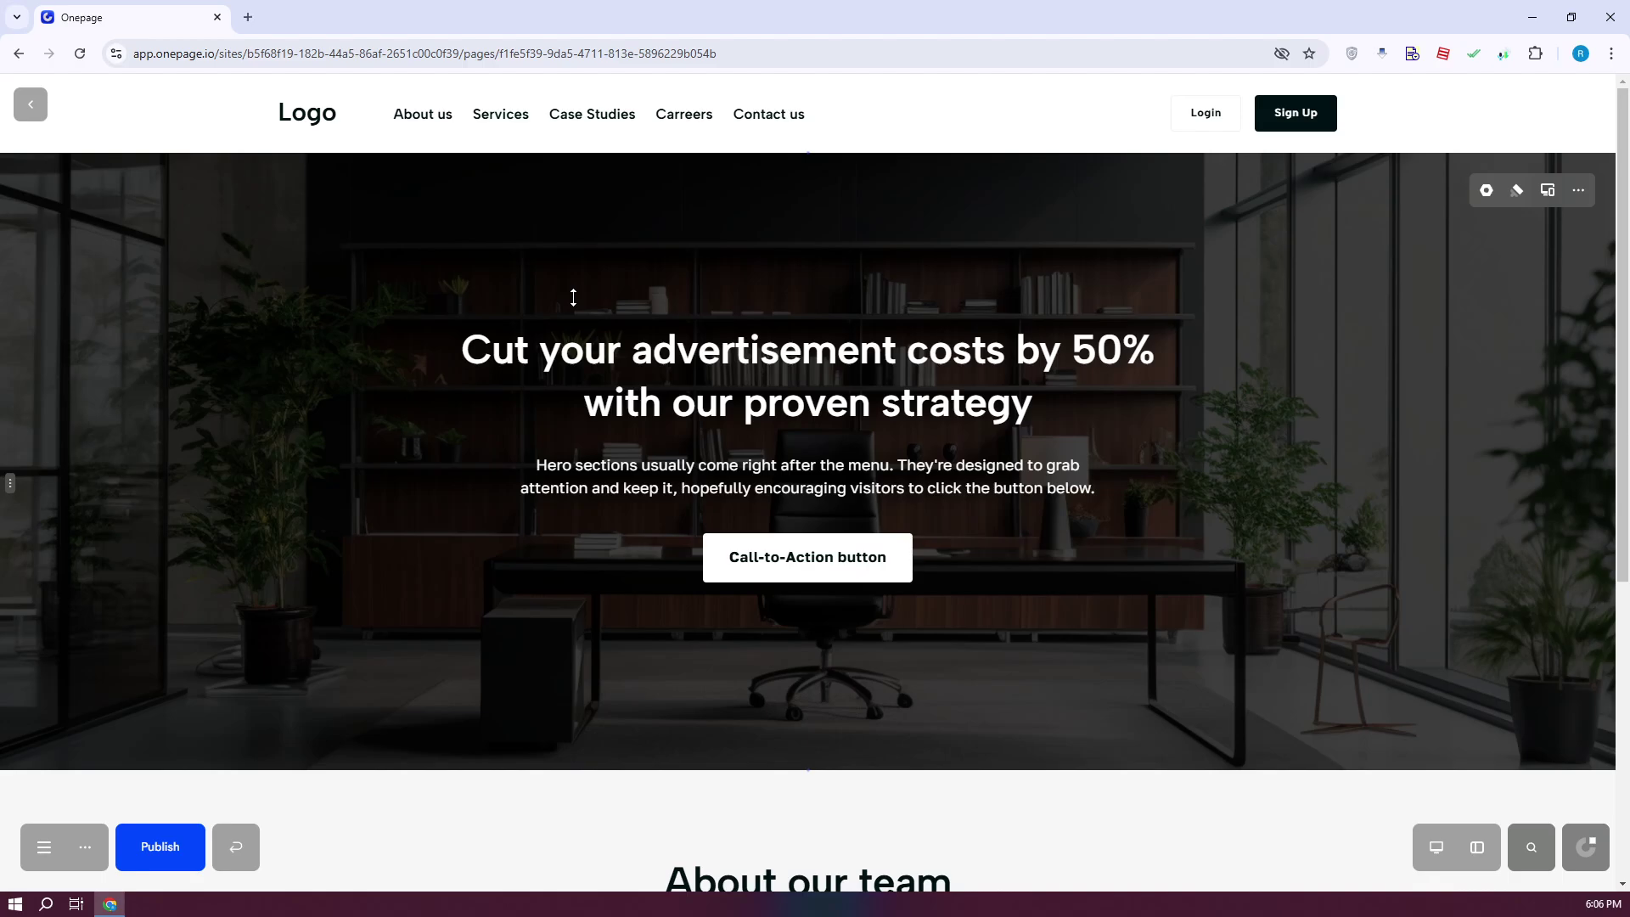
Leave the page editor and look through the account's profile, appearance, billing, pricing plan, affiliate and API key pages, then close them.
click(31, 105)
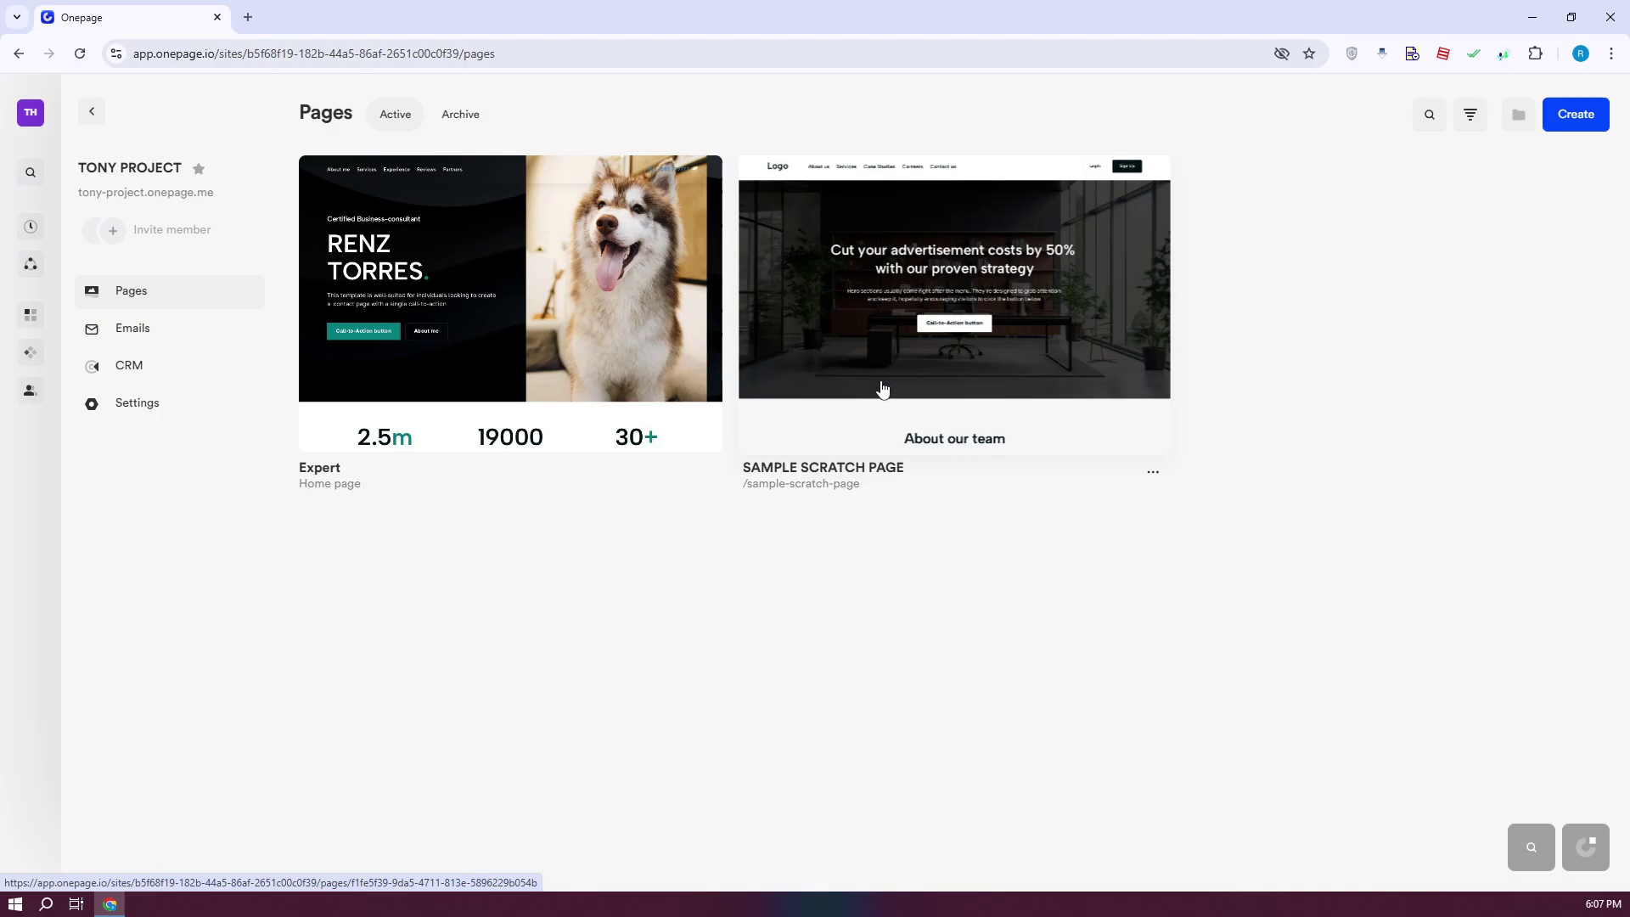
click(34, 121)
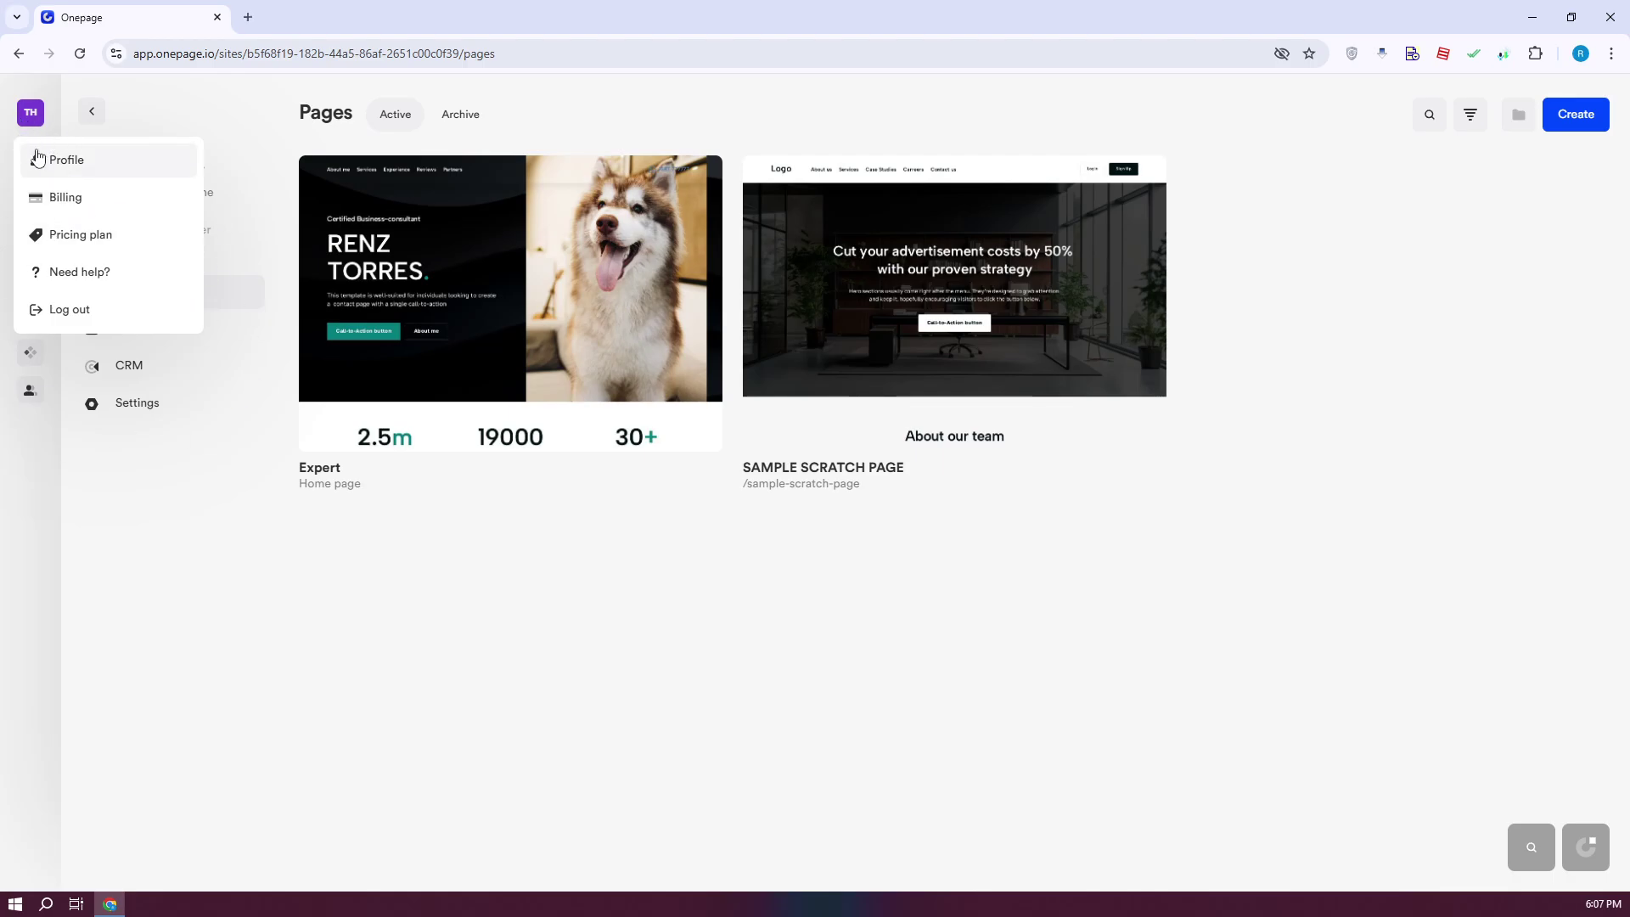
click(64, 160)
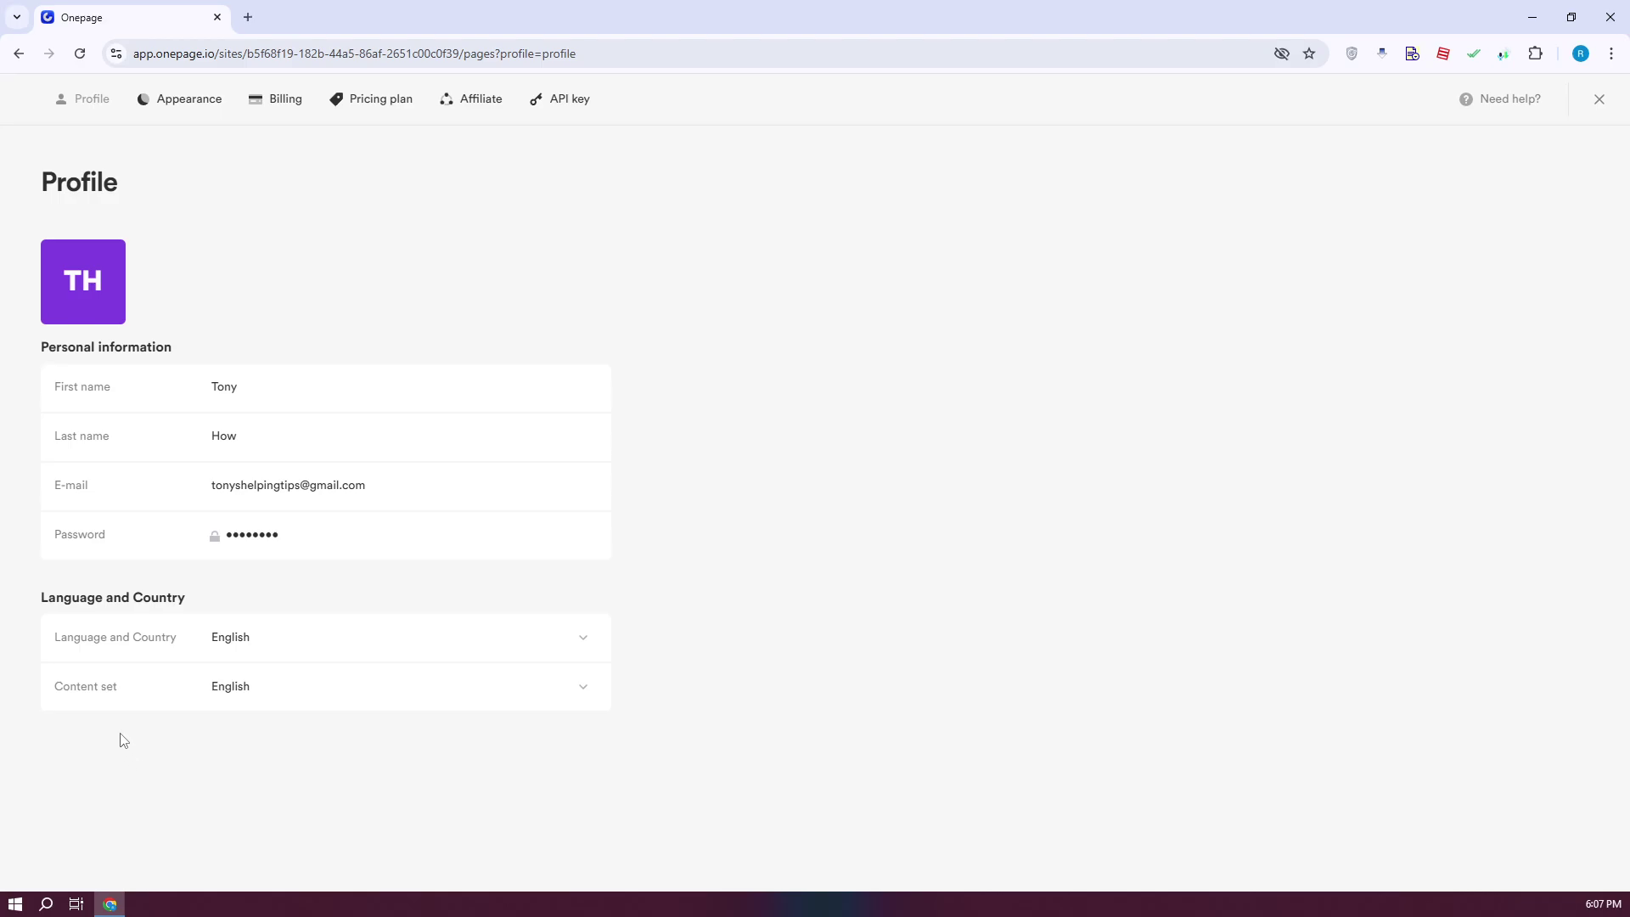
click(191, 100)
click(276, 100)
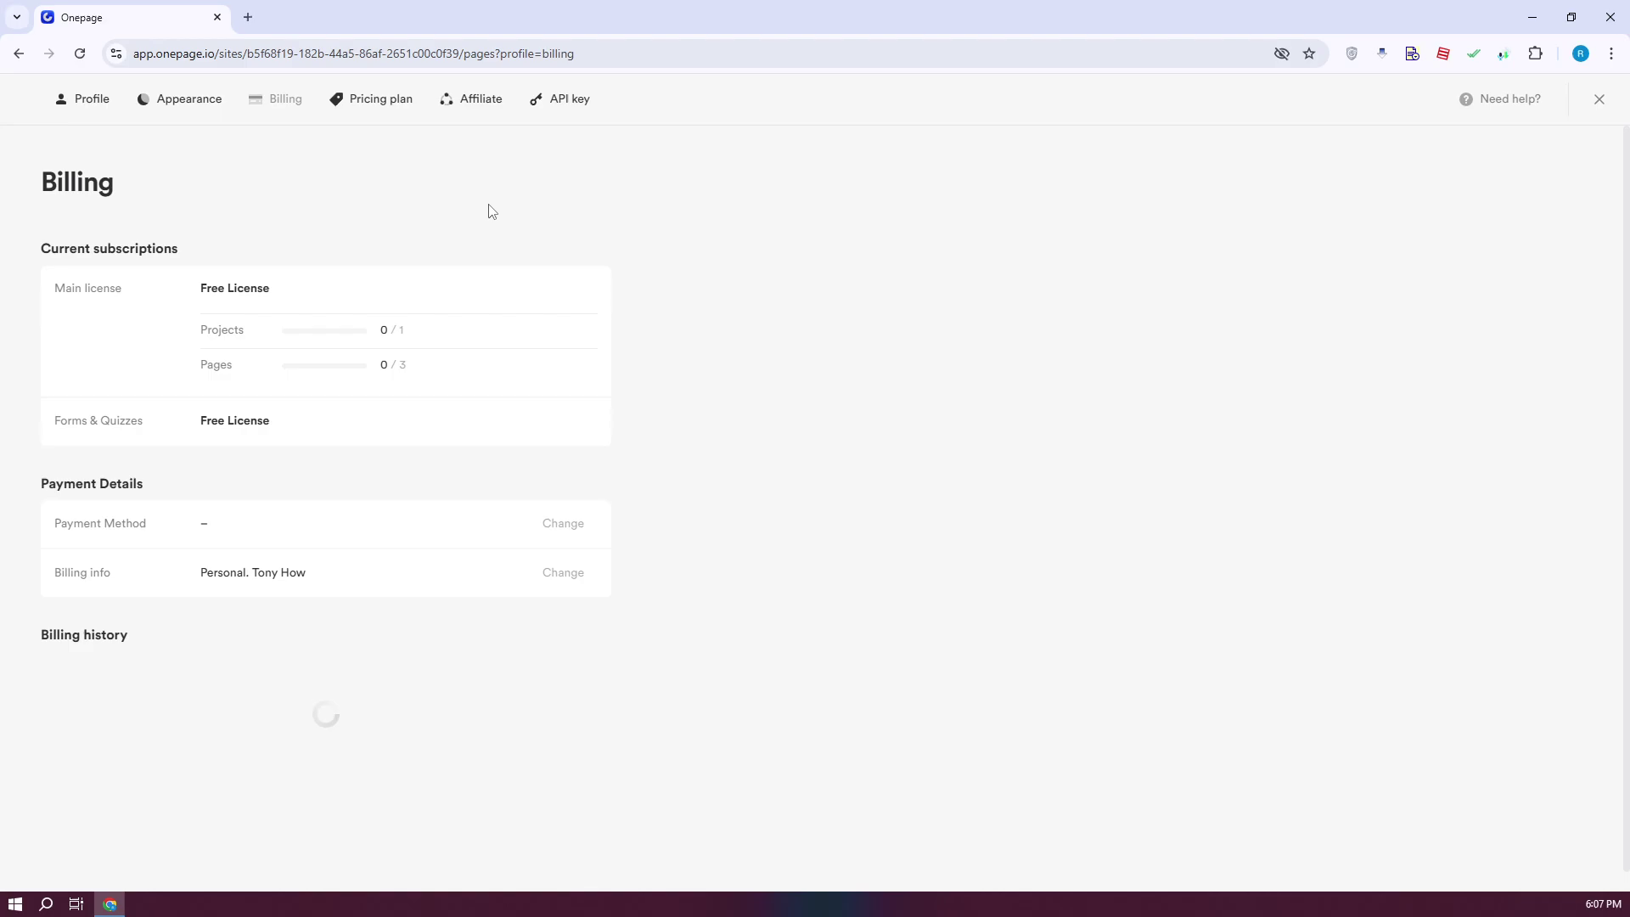
click(381, 104)
click(483, 102)
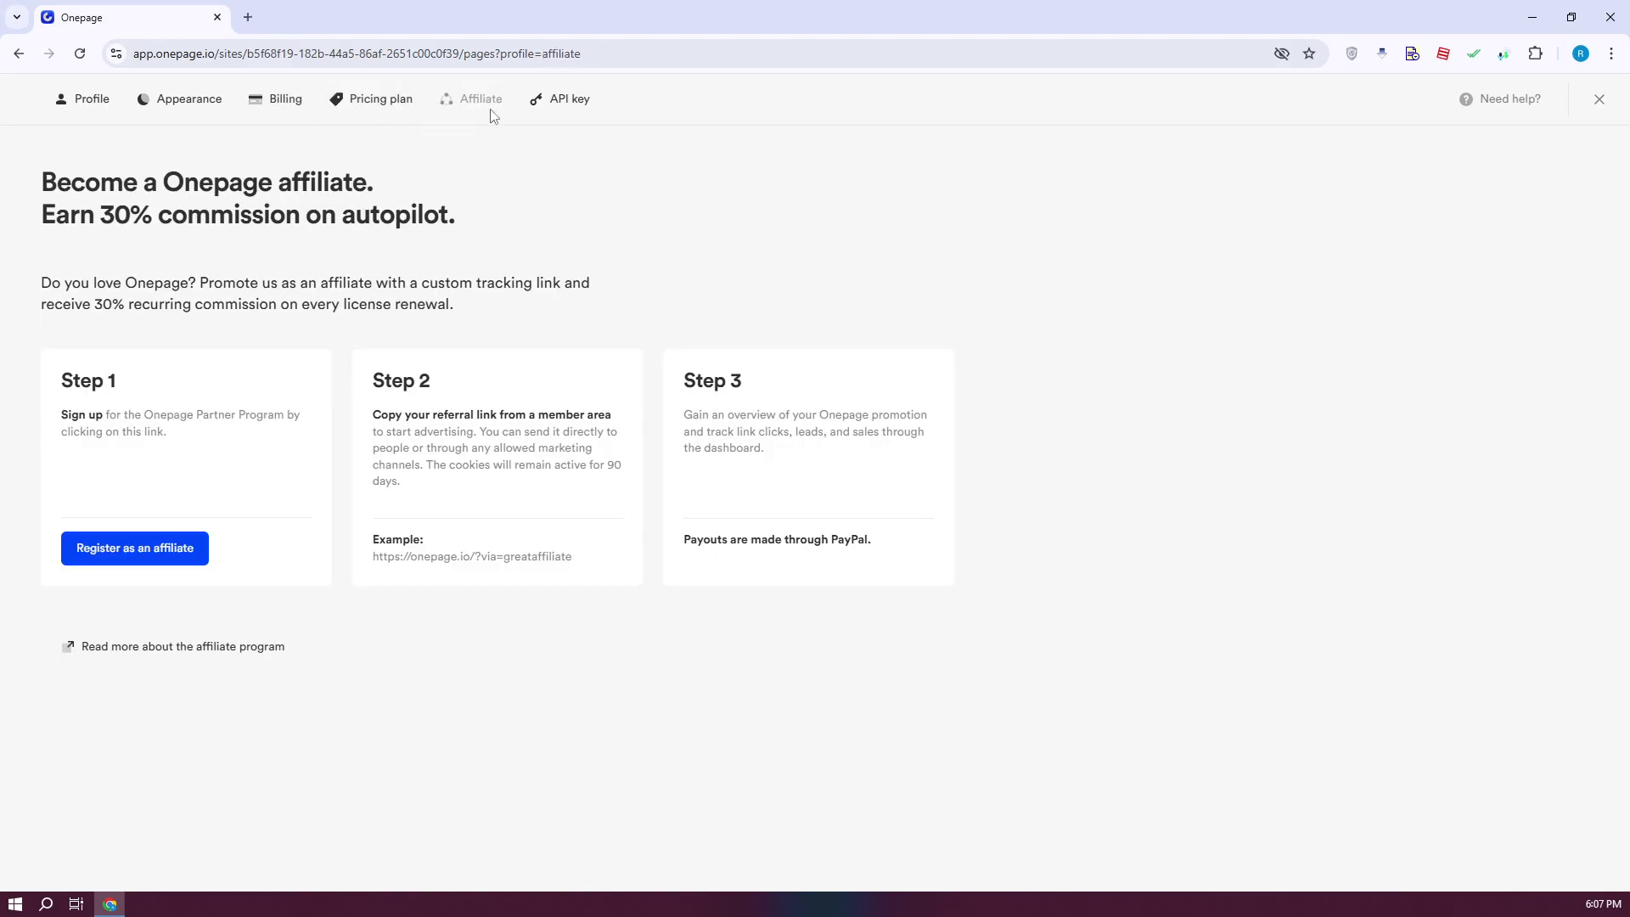
click(589, 111)
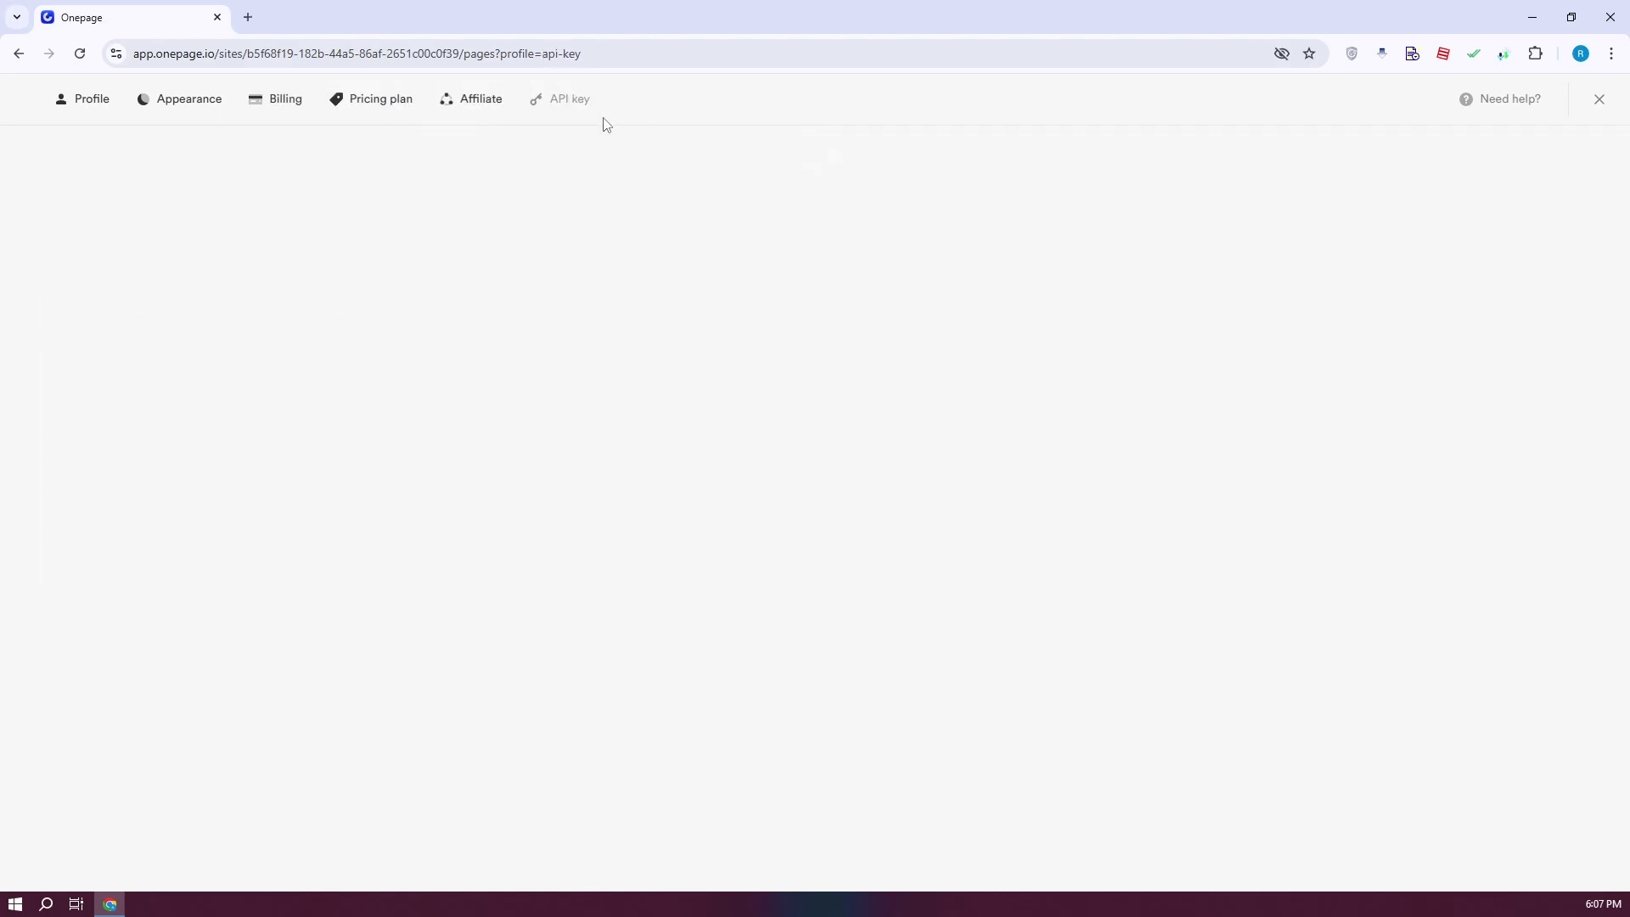
click(1597, 101)
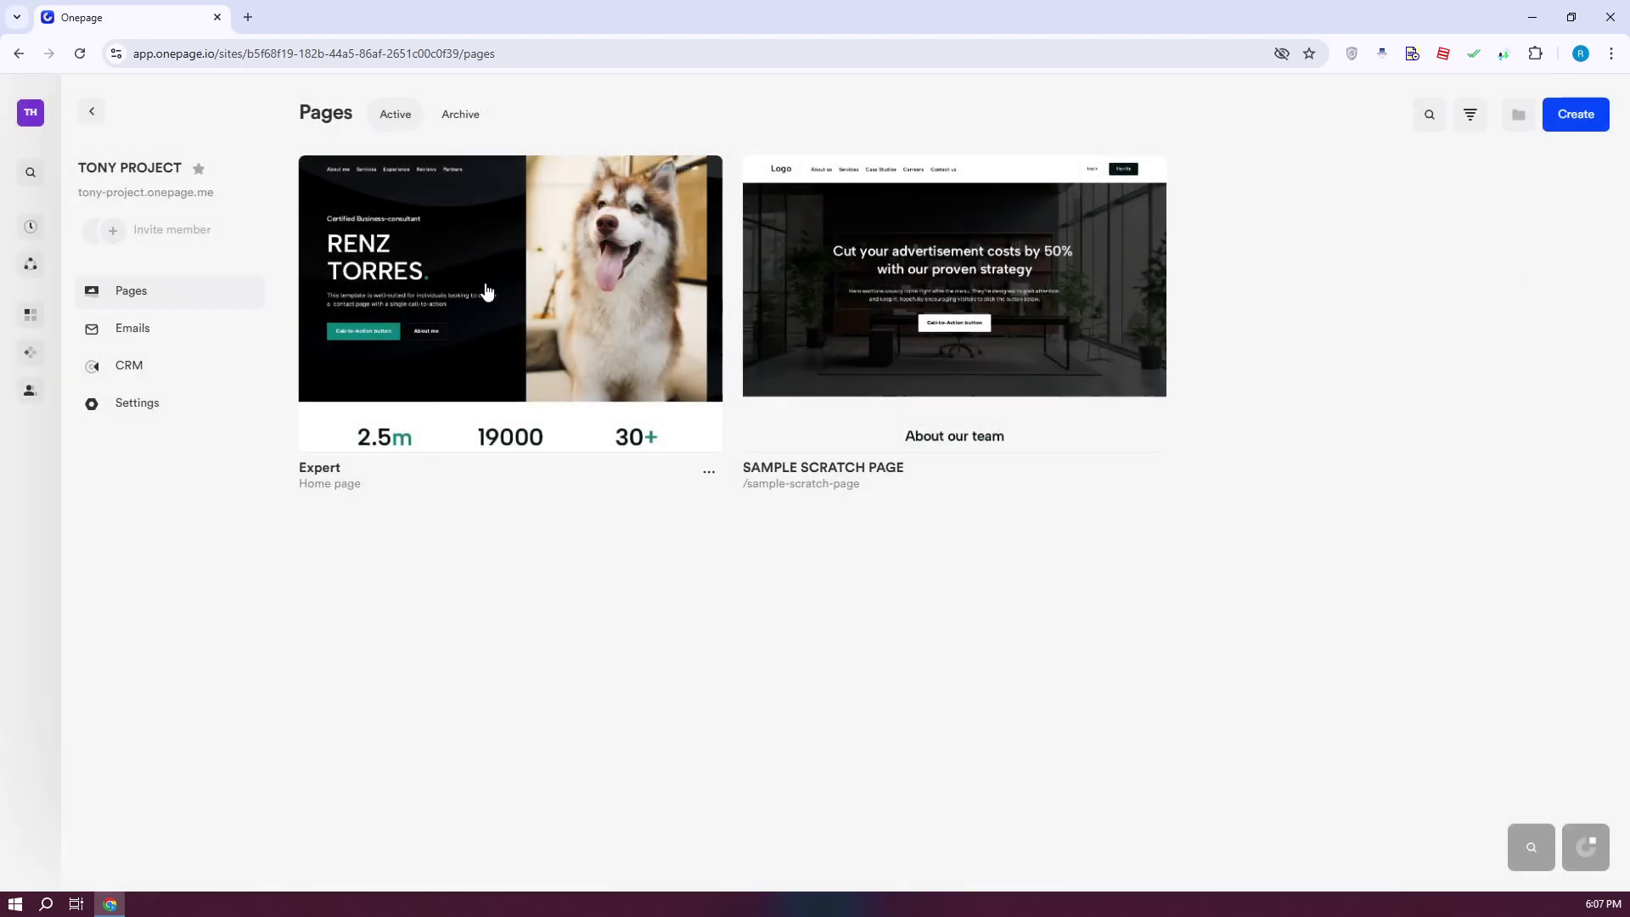
Look through the project's archived and active pages, its emails and its CRM.
click(466, 126)
click(399, 125)
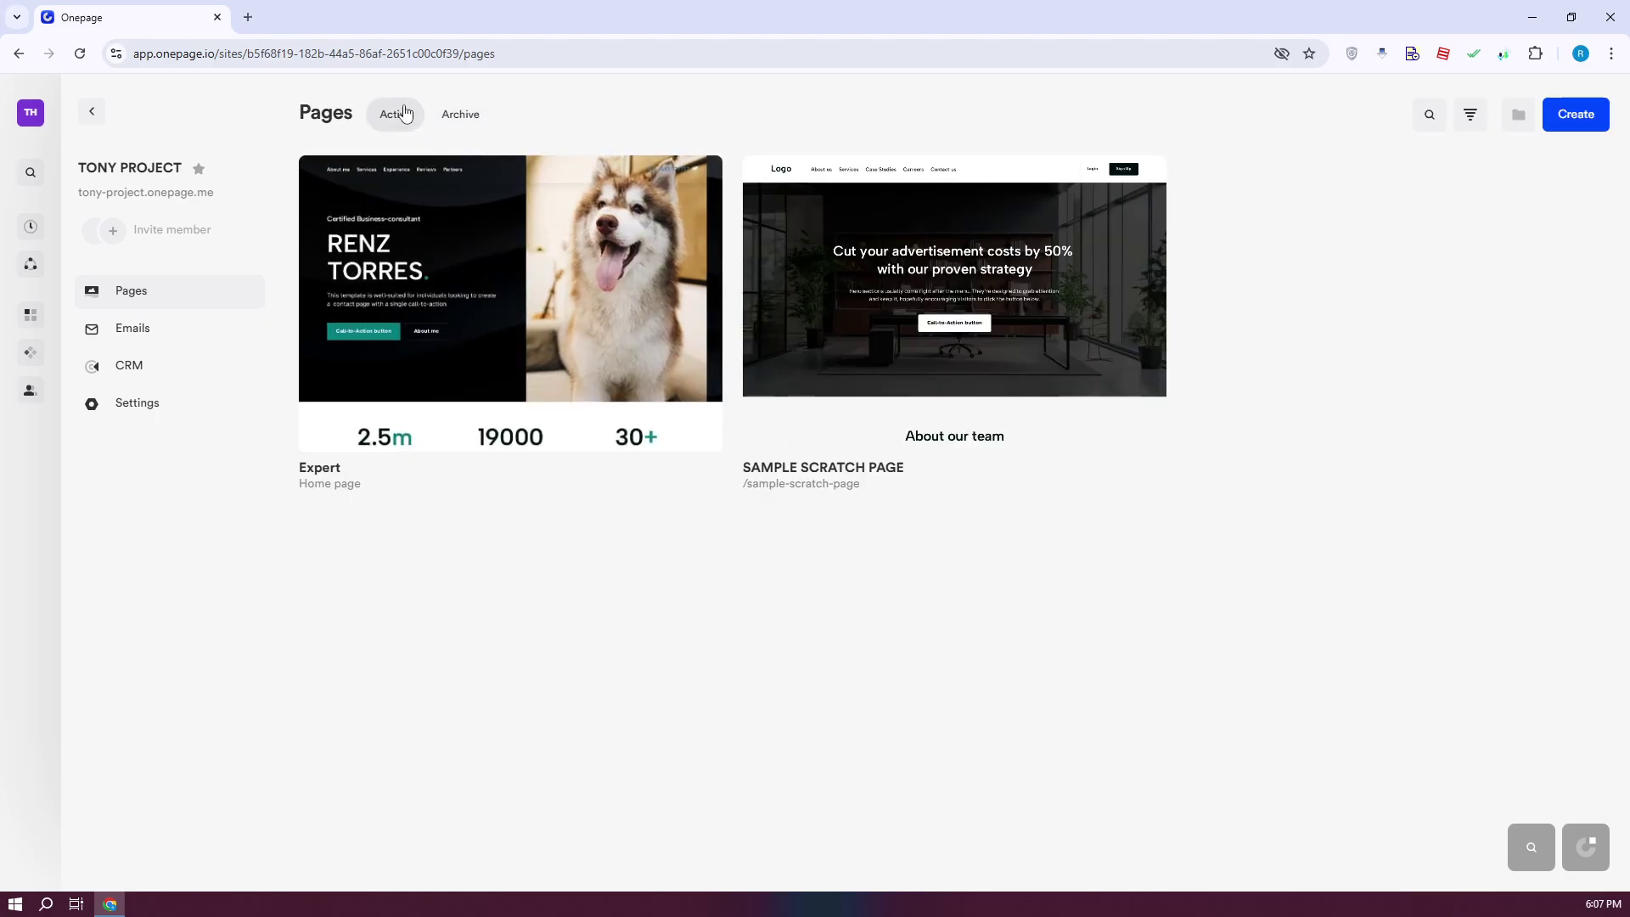
click(146, 328)
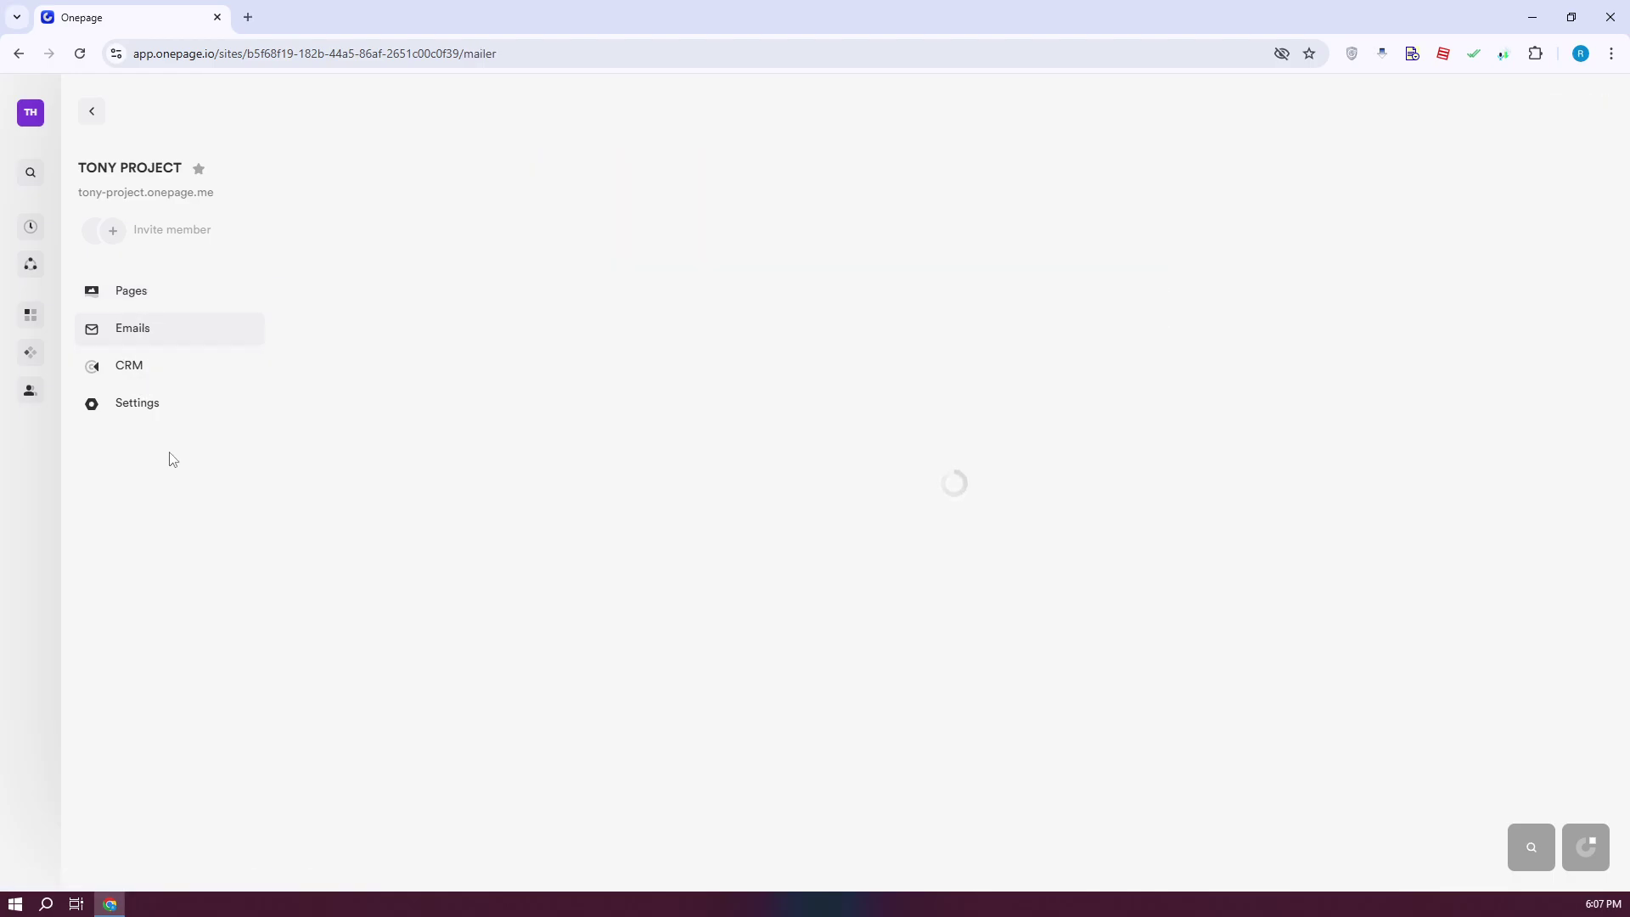
click(161, 375)
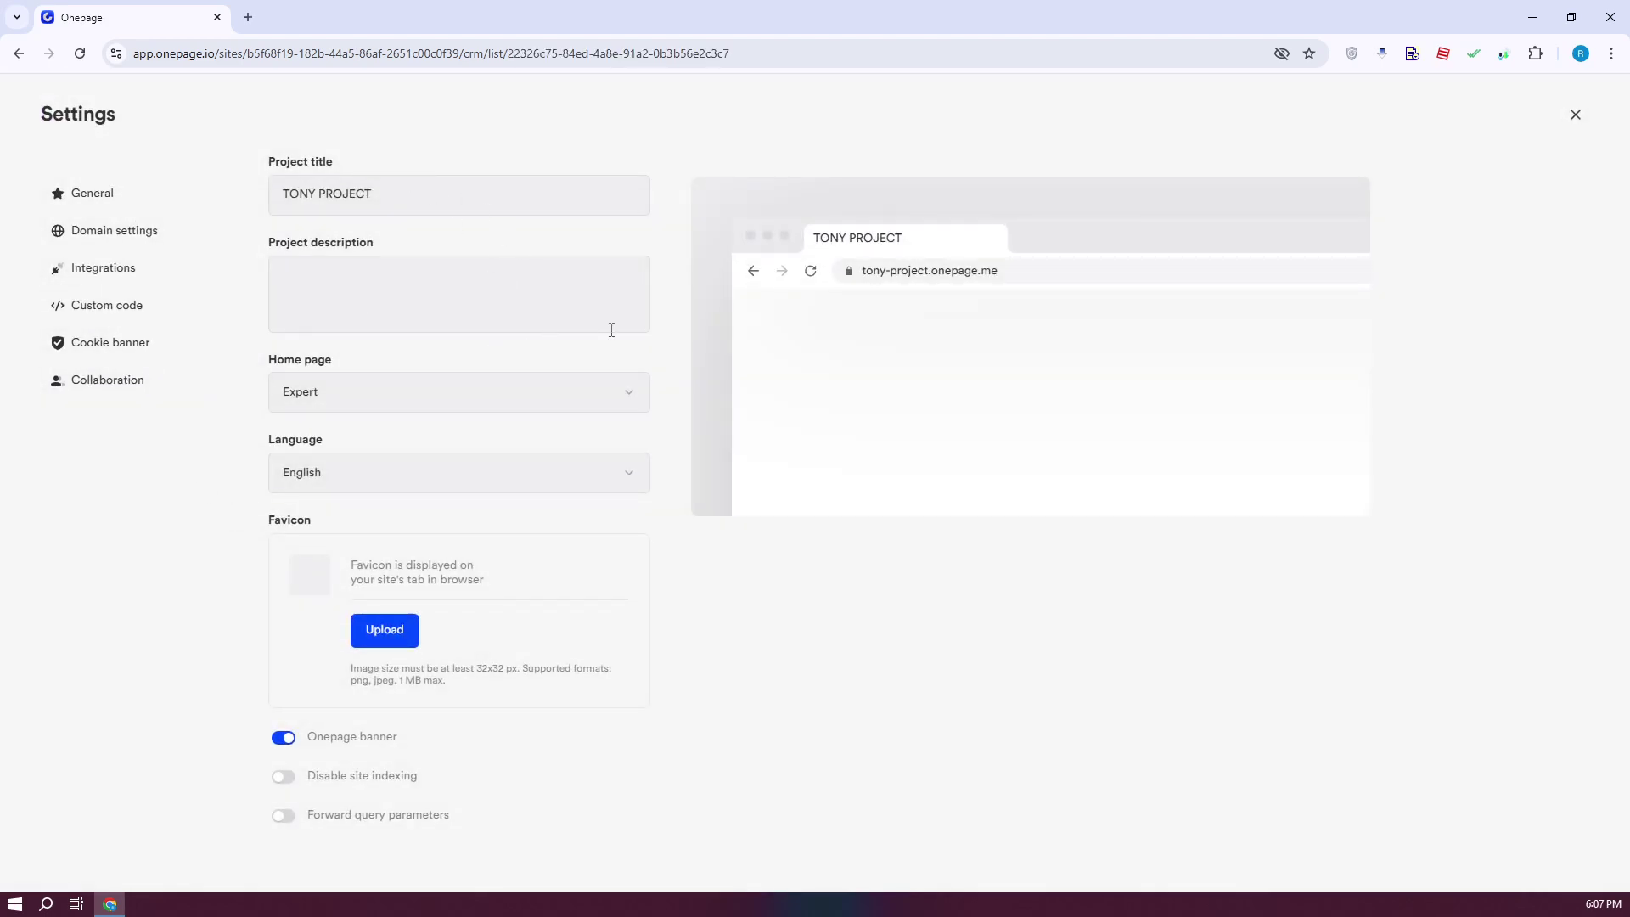
Examine the project settings for integrations, the cookie banner, the domain and the general options.
click(134, 279)
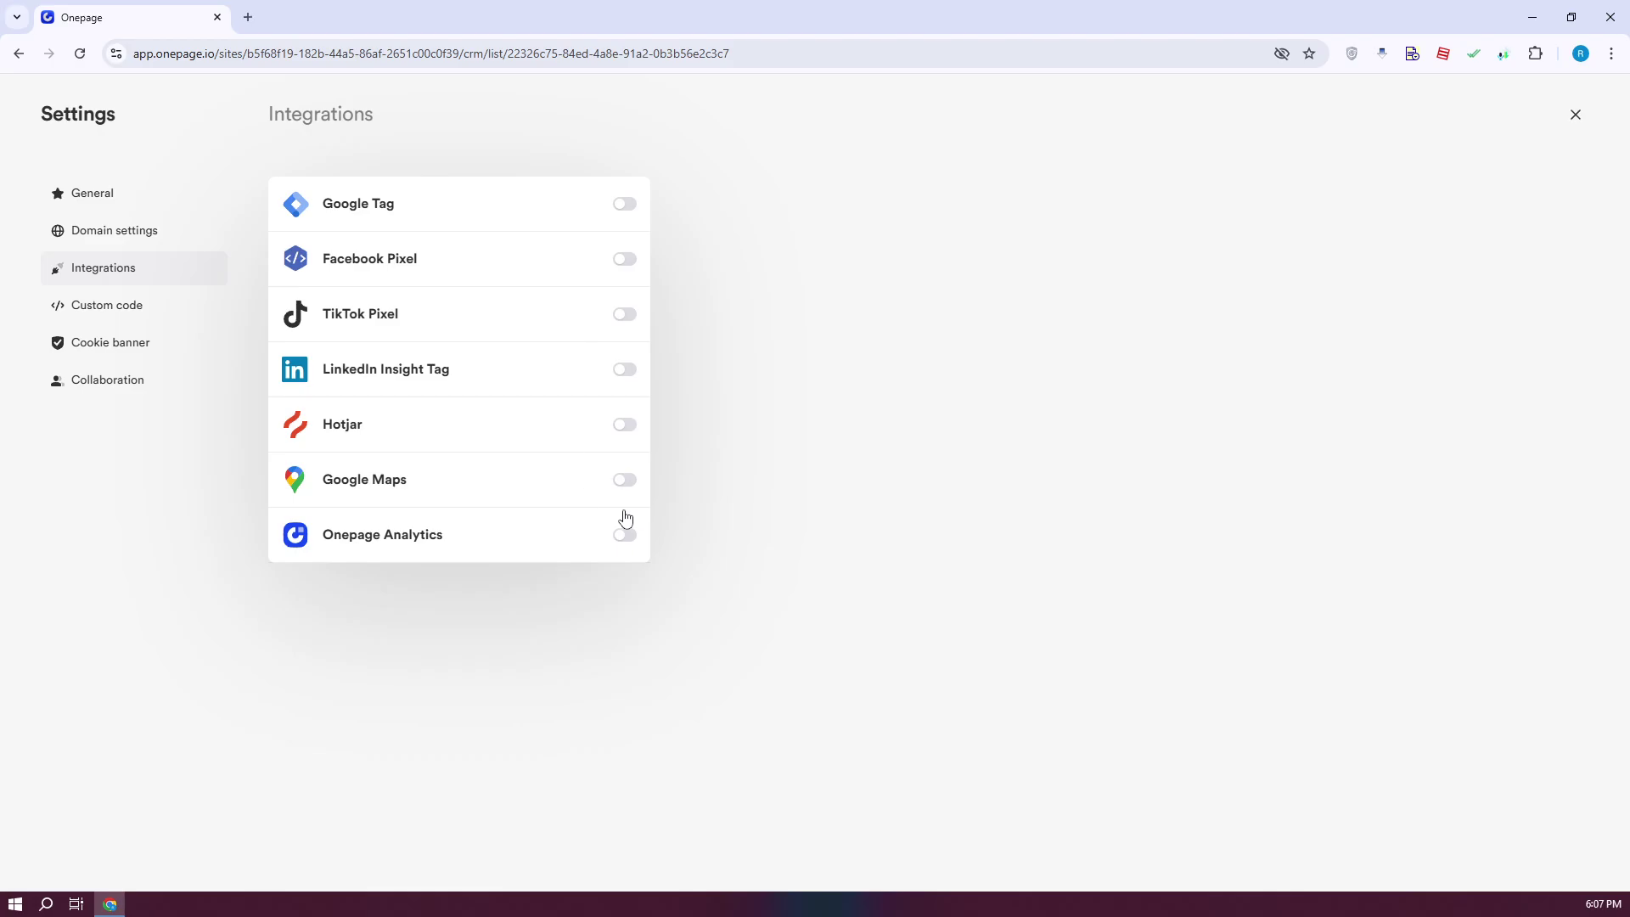
click(194, 344)
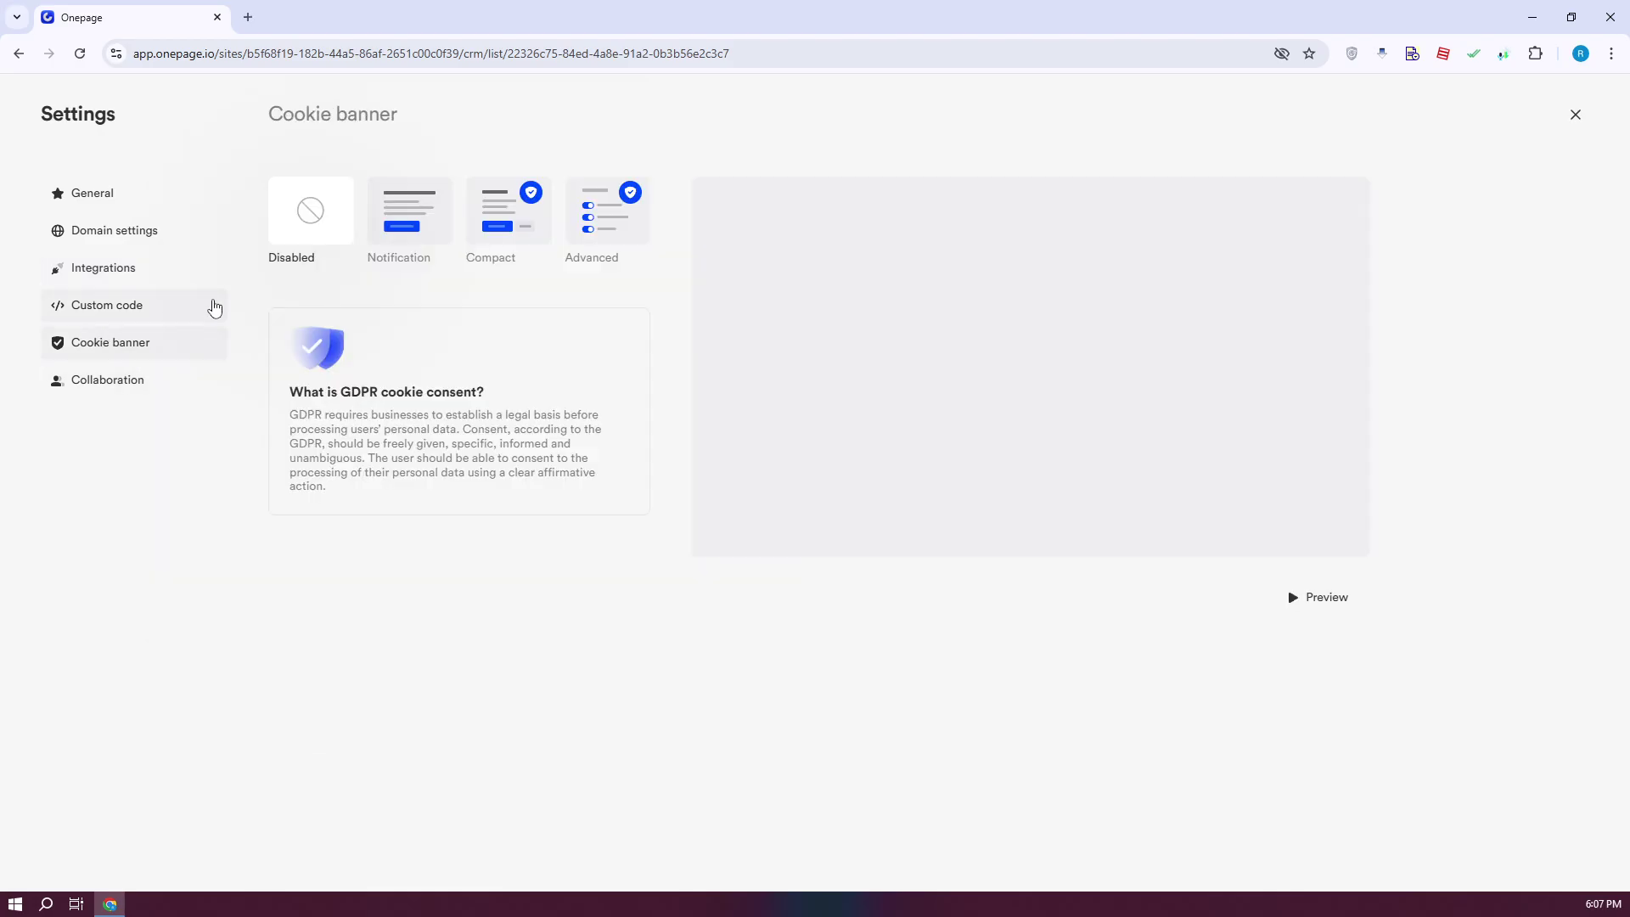
click(140, 231)
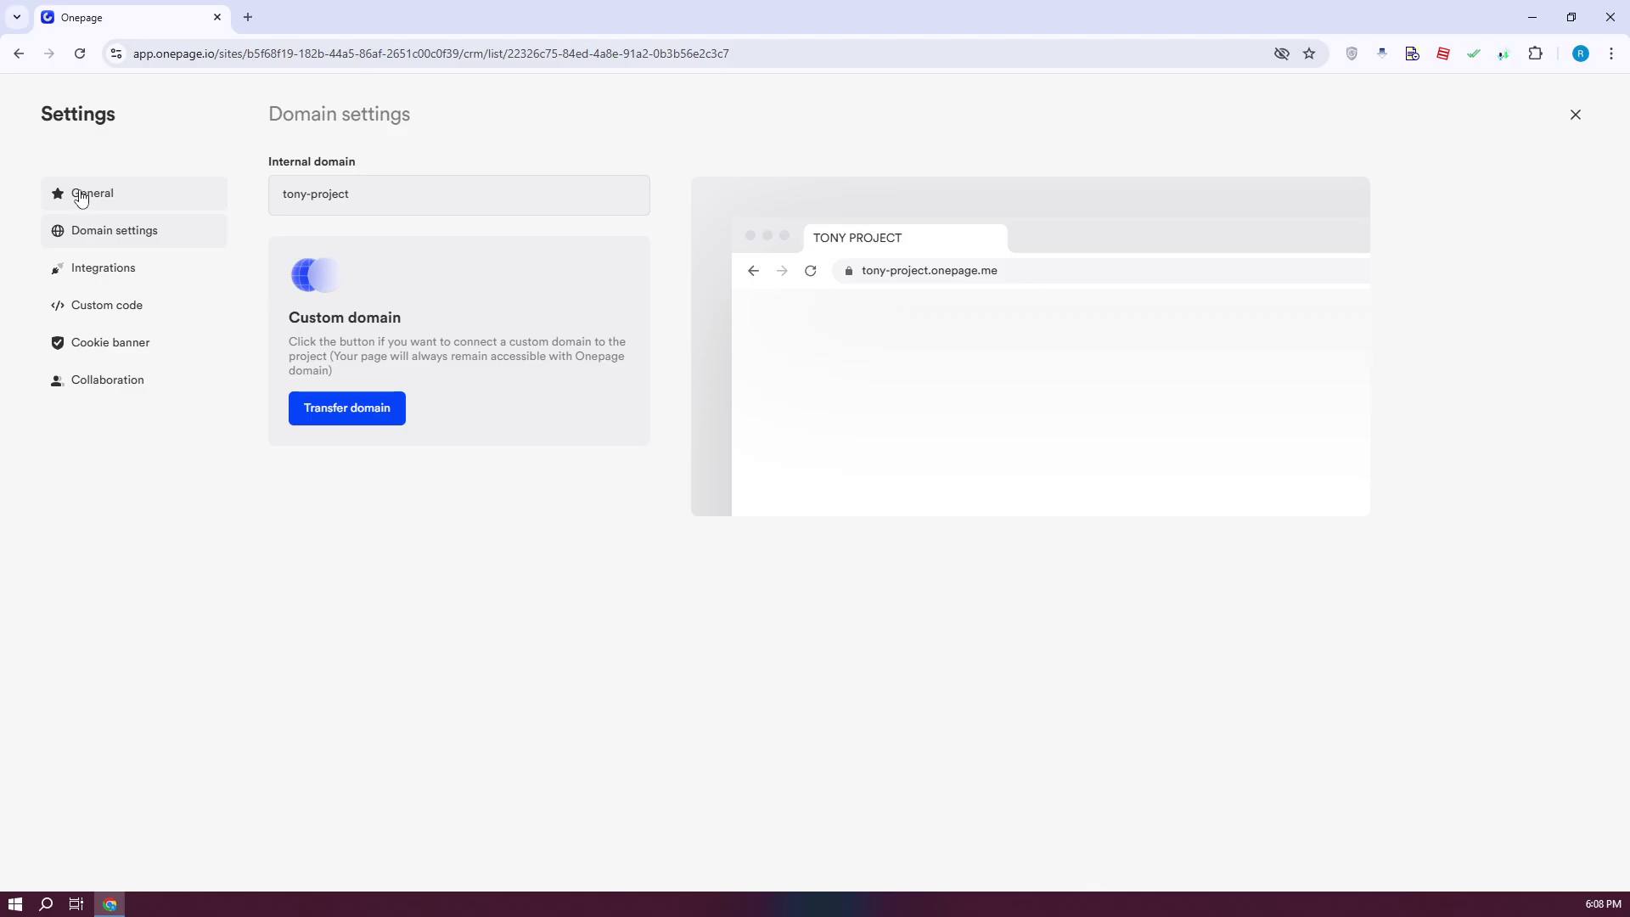
click(81, 195)
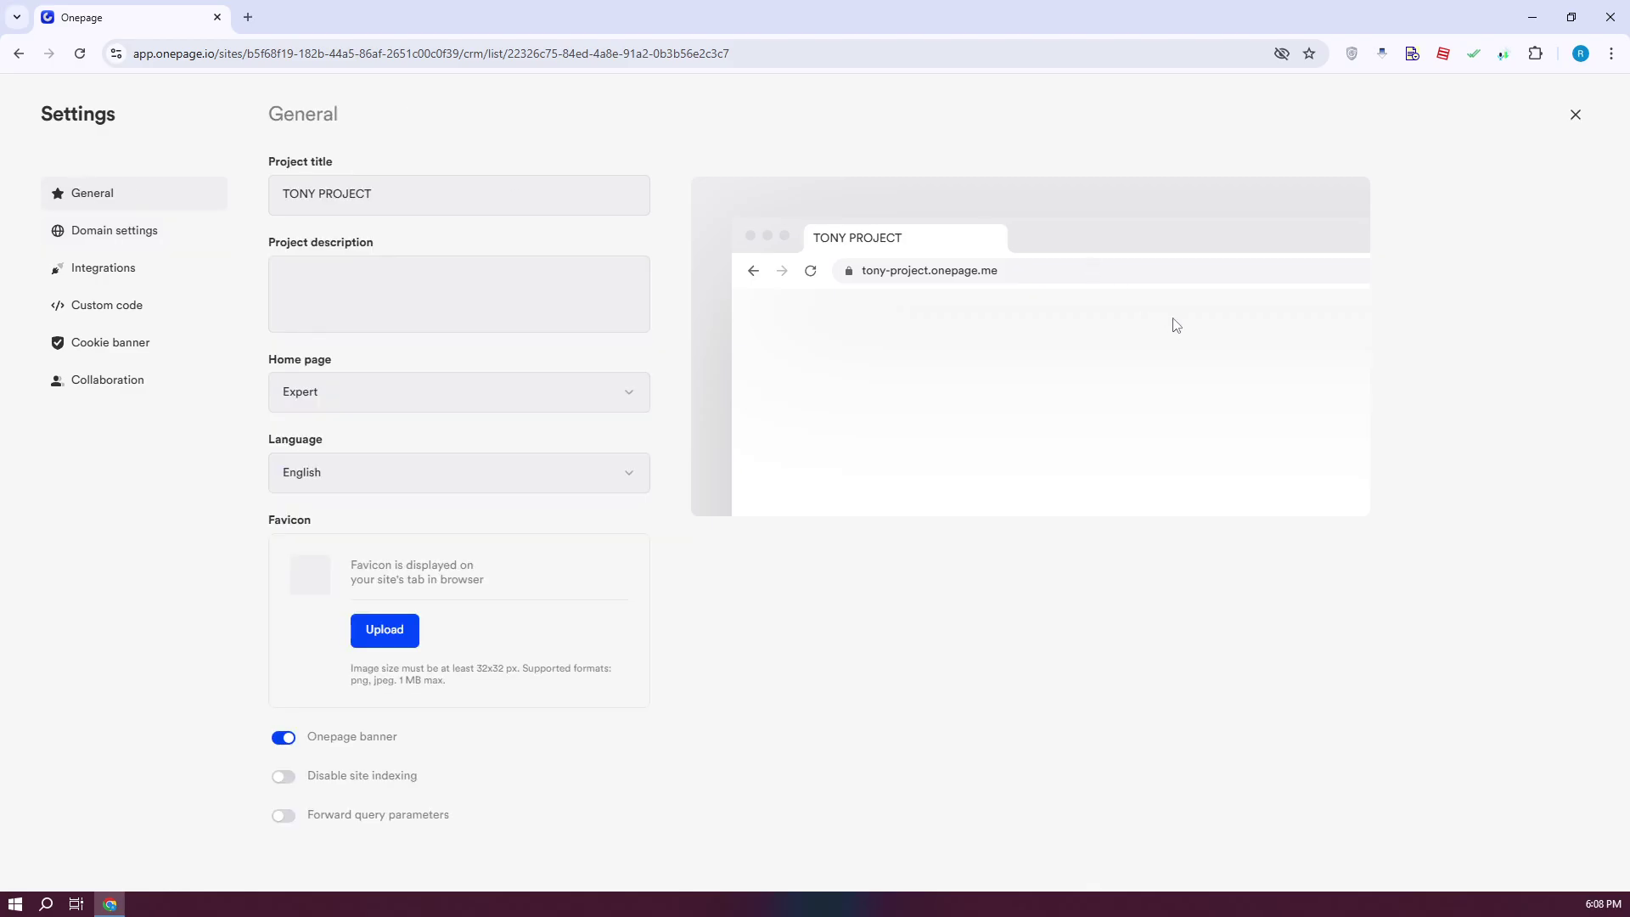